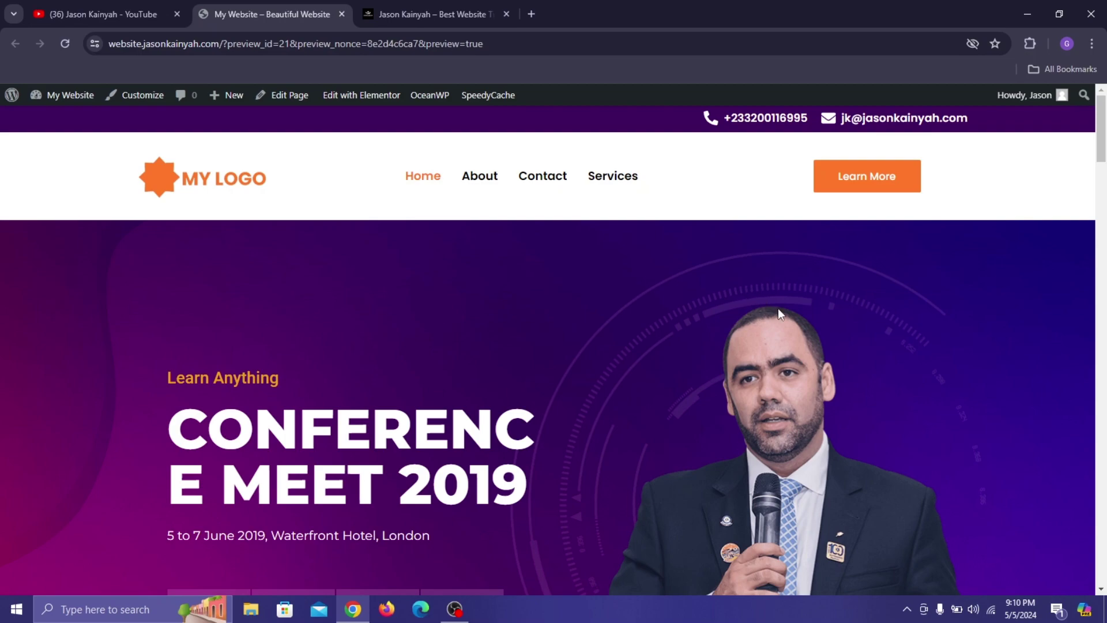
Scroll through the site preview, then switch to the WordPress admin Dashboard.
scroll(778, 308, "down", 3)
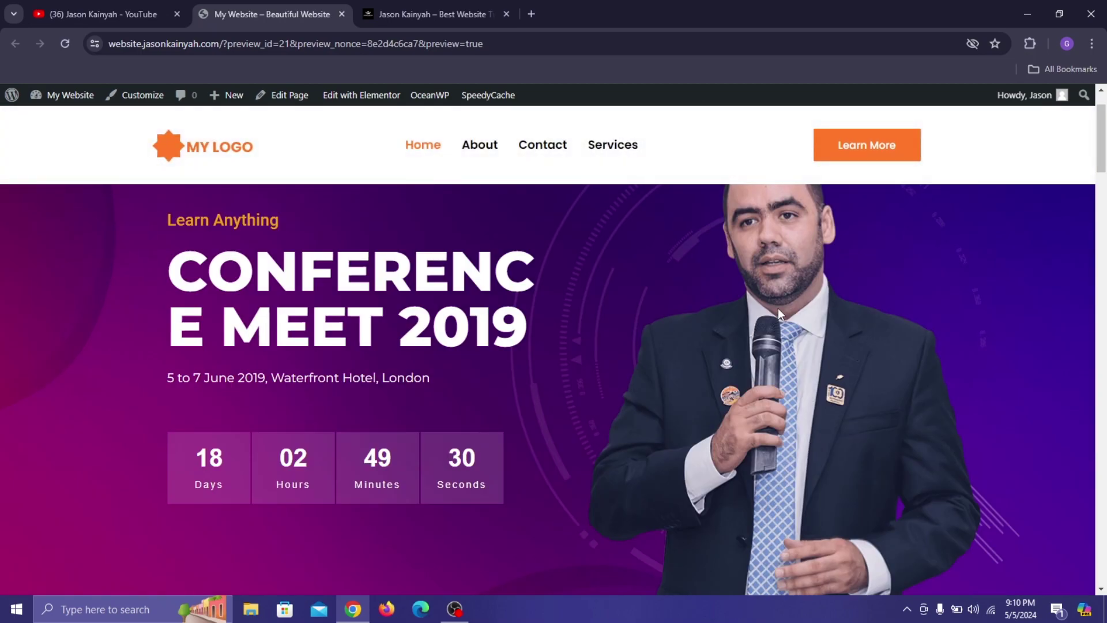
scroll(777, 308, "down", 2)
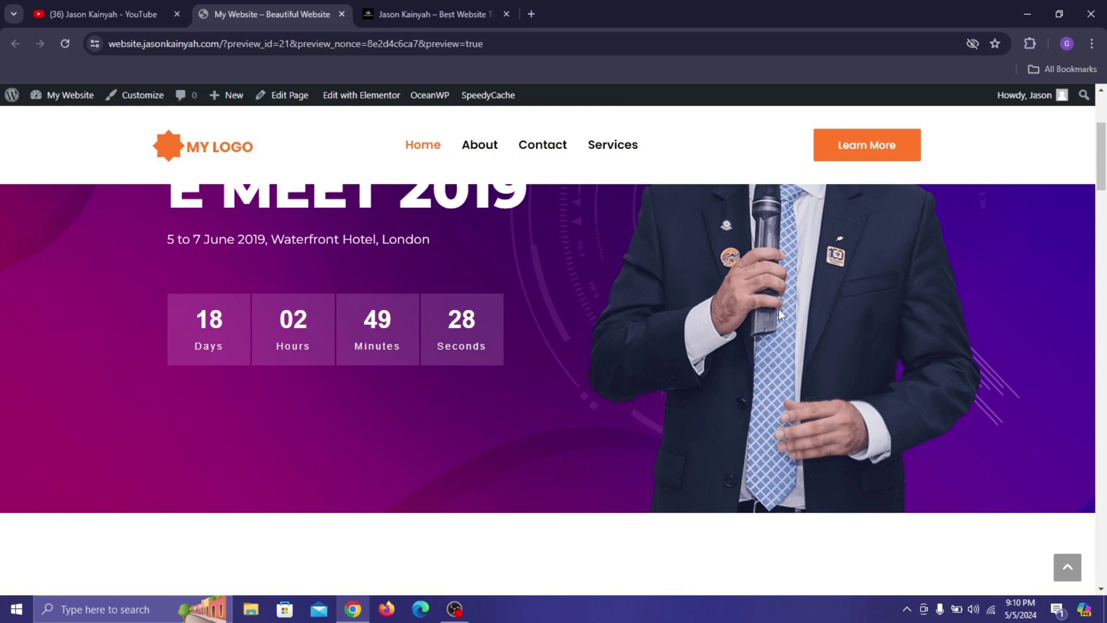
scroll(780, 313, "down", 4)
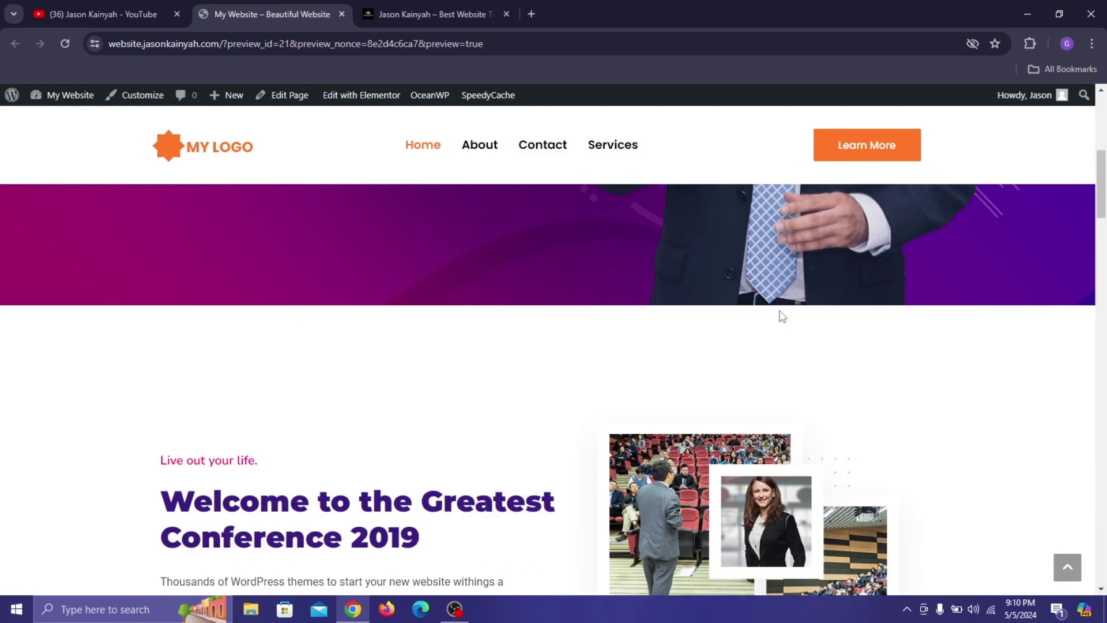
scroll(783, 317, "down", 1)
scroll(783, 316, "down", 1)
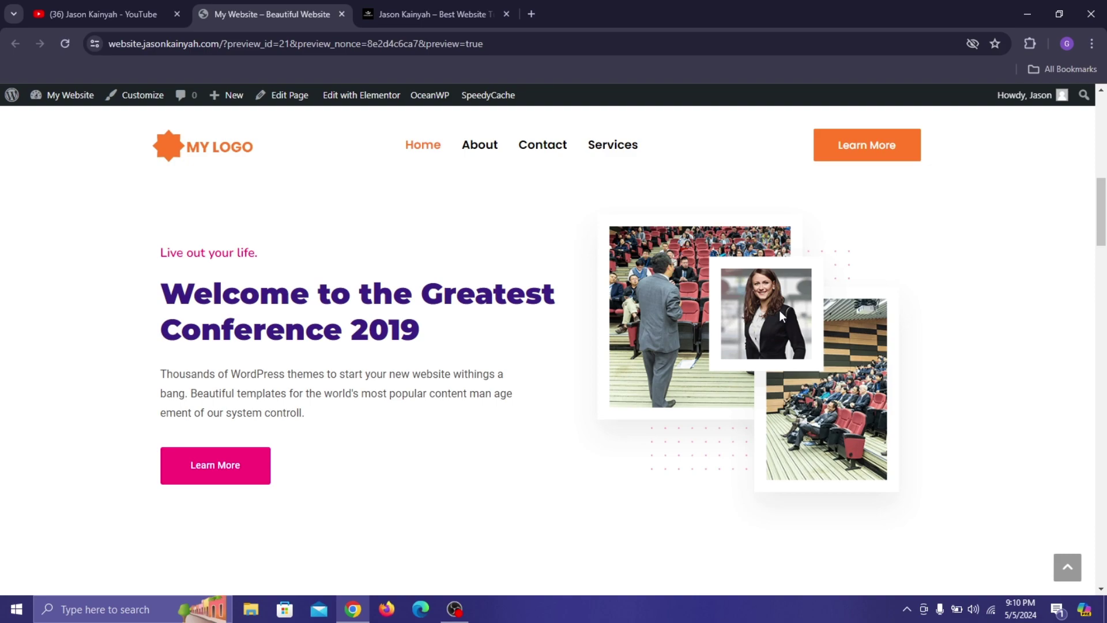
scroll(780, 312, "down", 3)
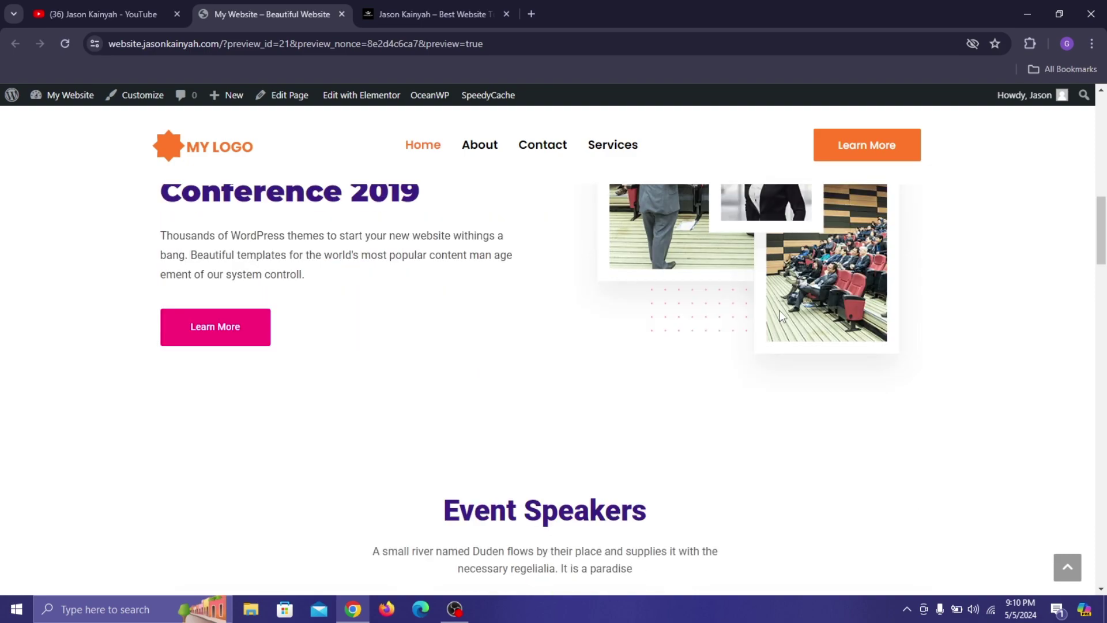
scroll(782, 317, "down", 1)
scroll(783, 319, "down", 3)
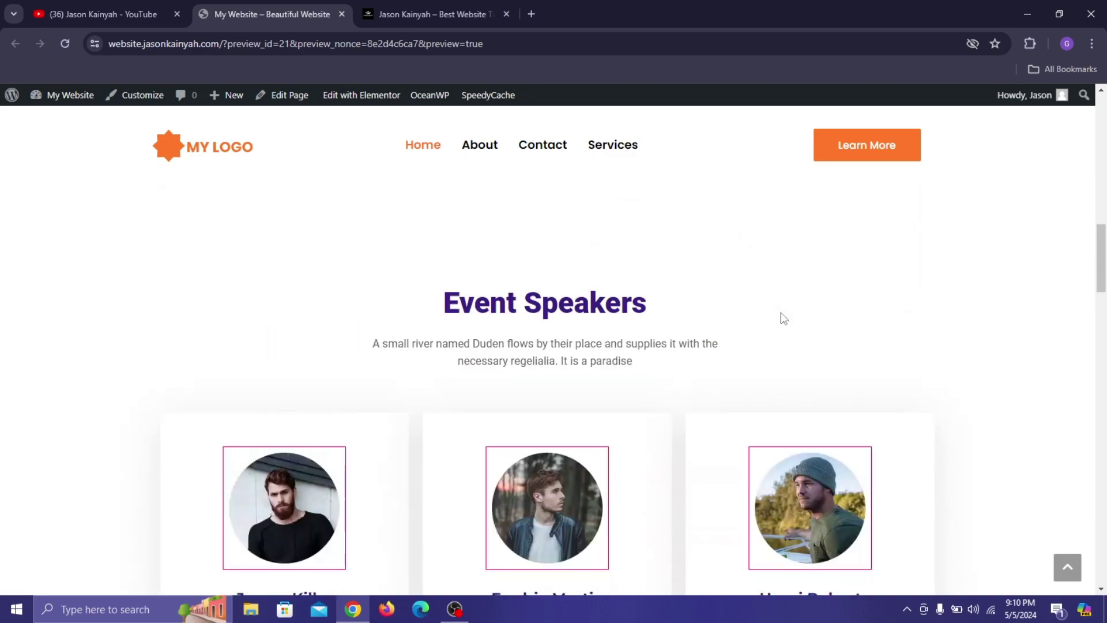
scroll(919, 275, "down", 4)
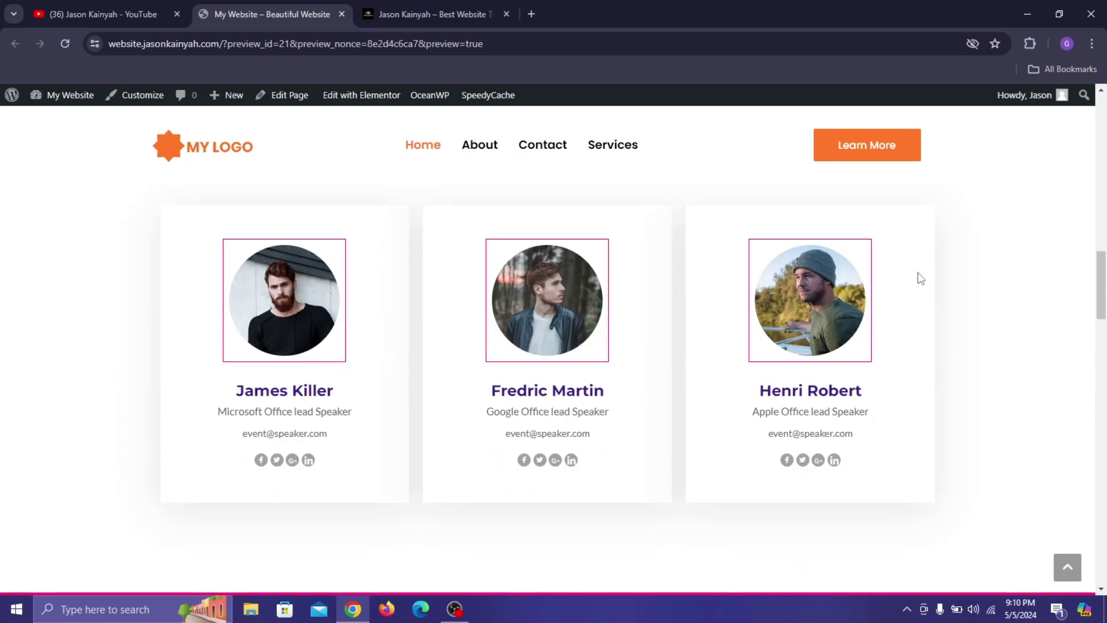
scroll(923, 277, "down", 3)
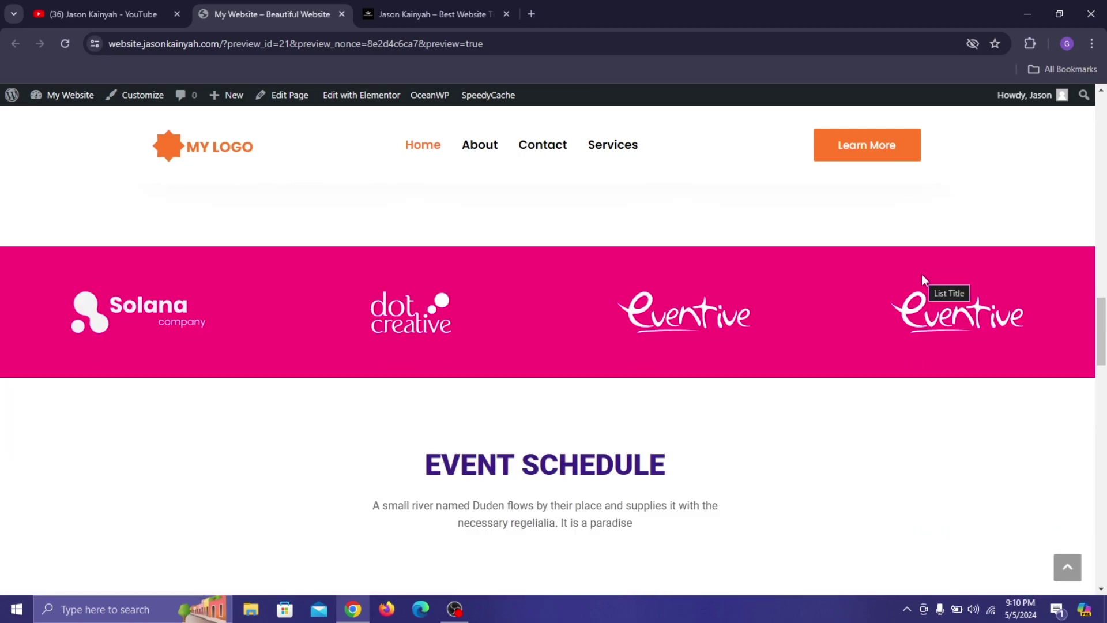
scroll(922, 276, "down", 3)
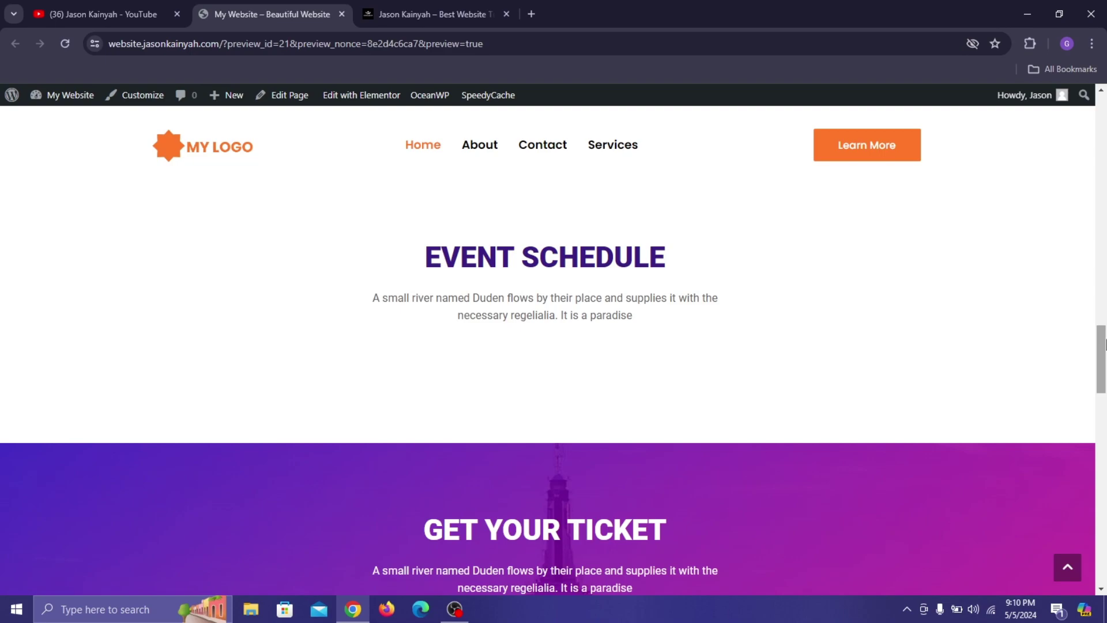
left_click_drag(1102, 346, 1104, 111)
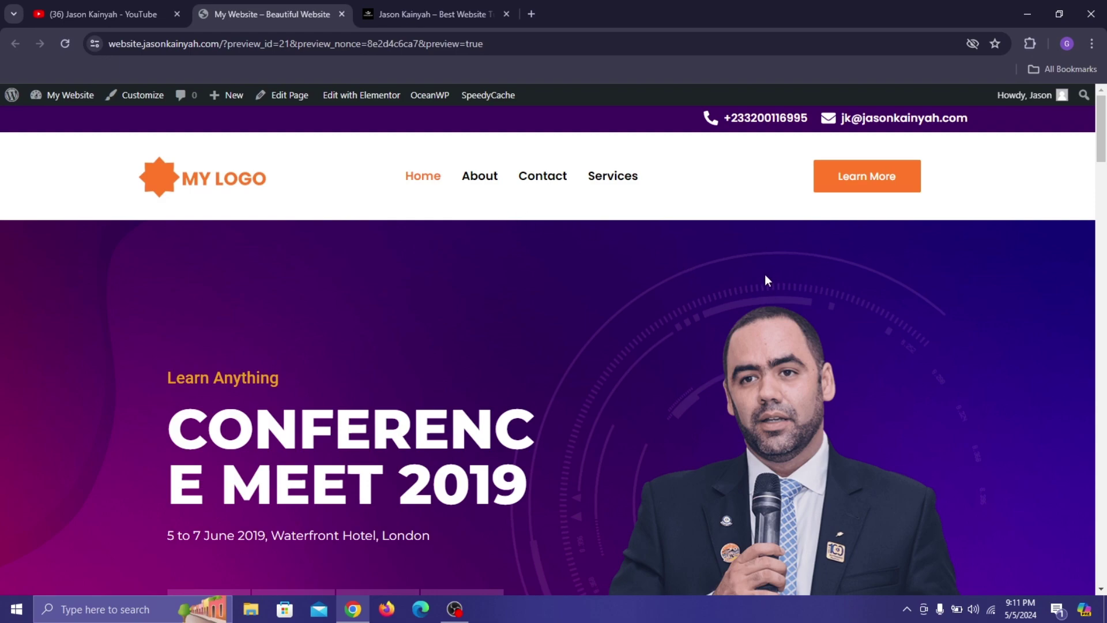
scroll(746, 297, "down", 4)
scroll(747, 298, "up", 4)
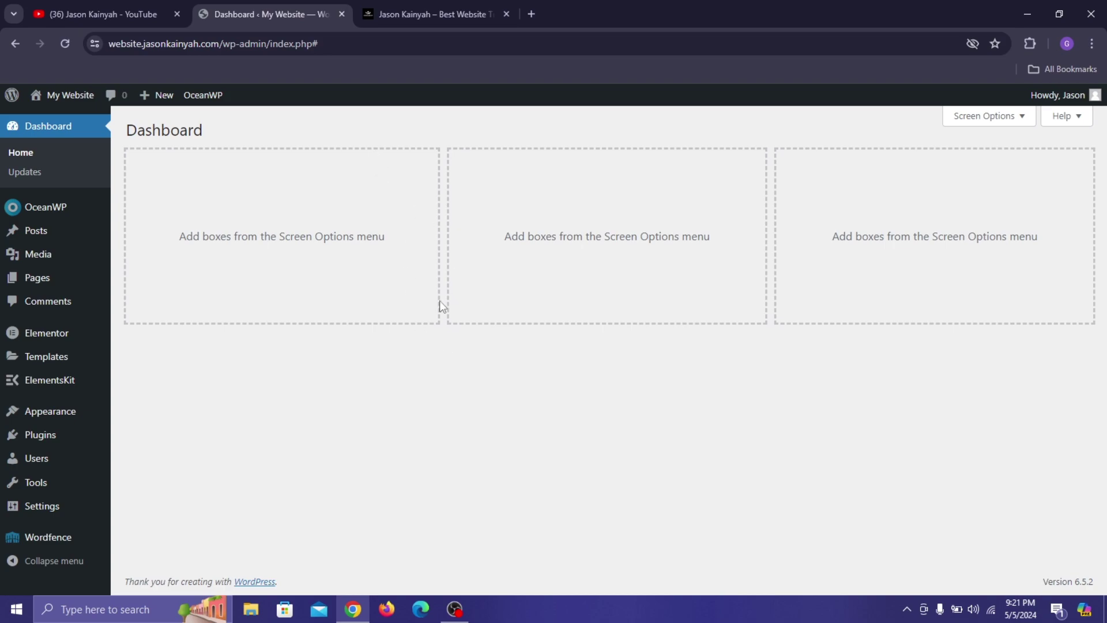
Search Add New Plugin for 'elementor' and confirm Elementor and ElementsKit are marked Active.
mouse_move(88, 440)
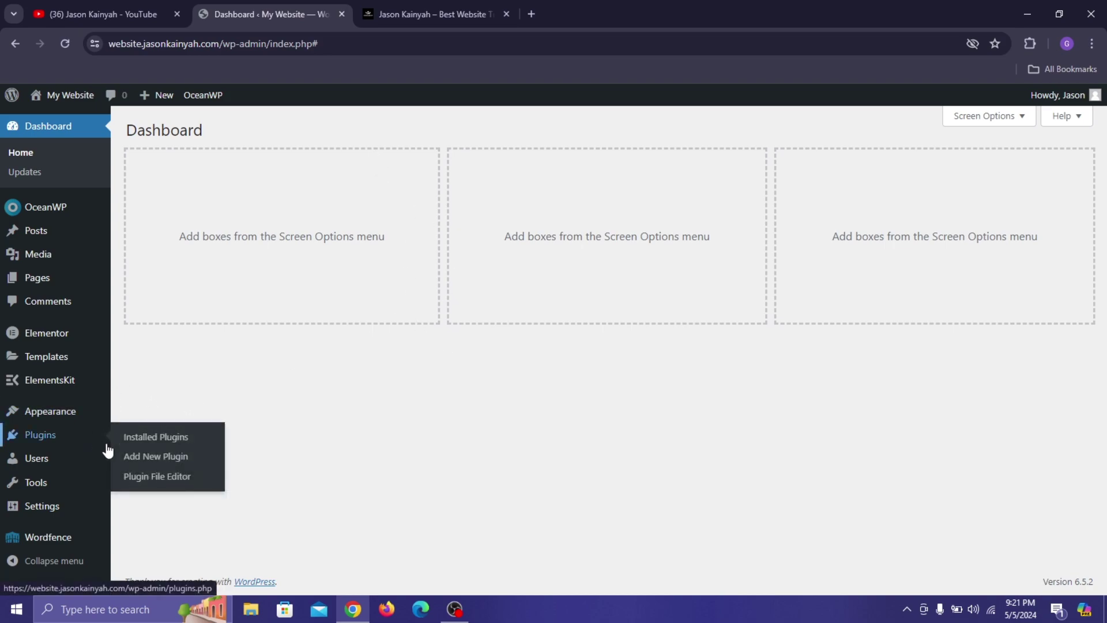
left_click(132, 461)
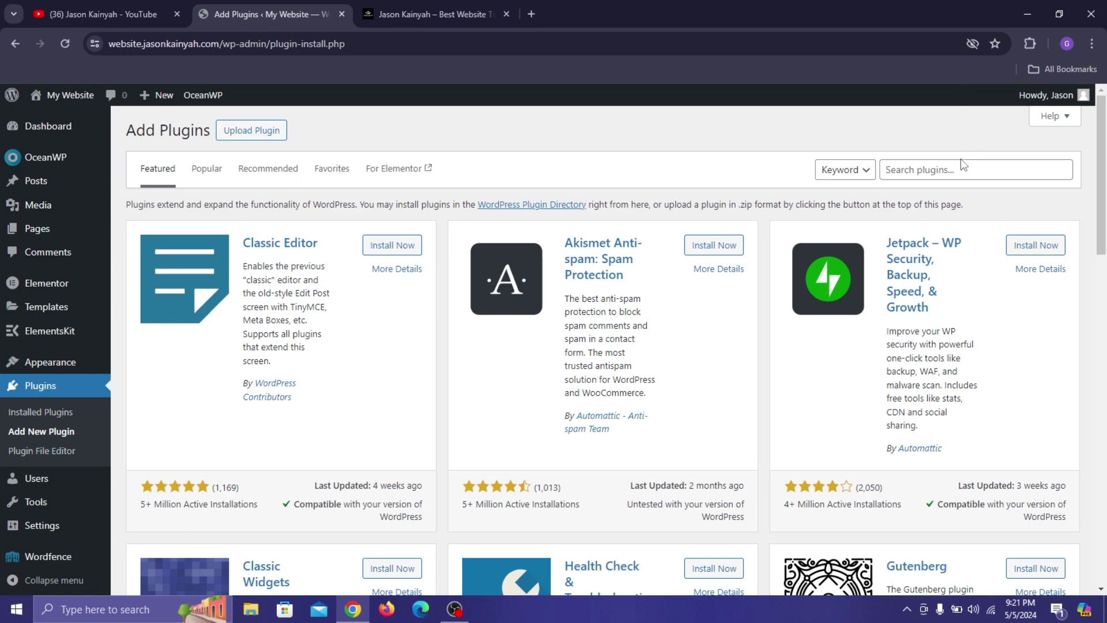
left_click(952, 178)
type("elemm")
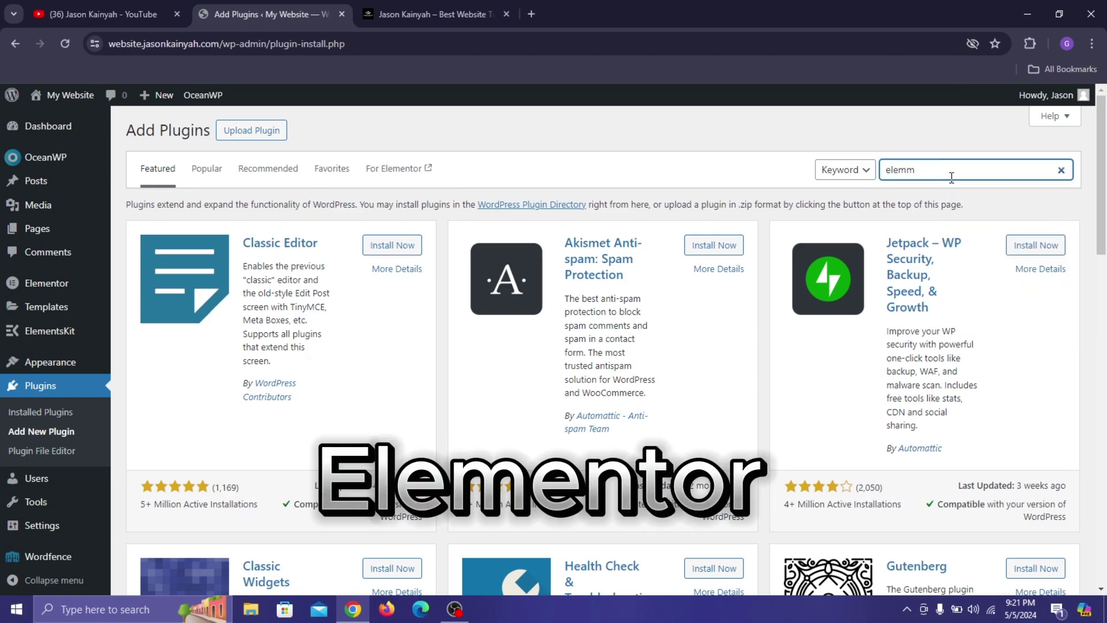
key("ctrl+a")
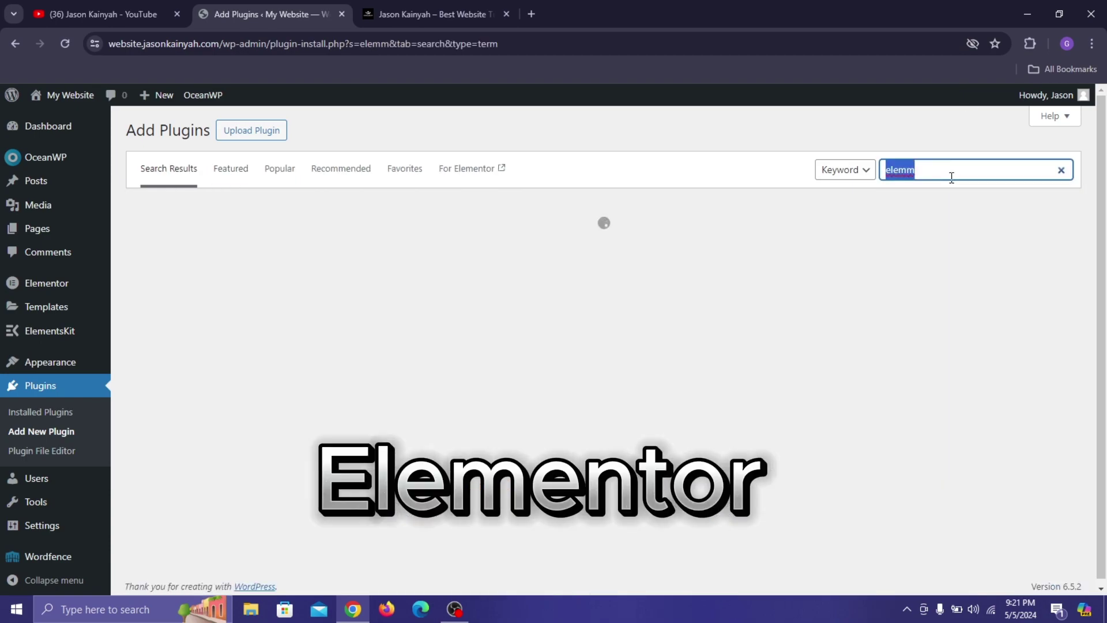
type("elementor")
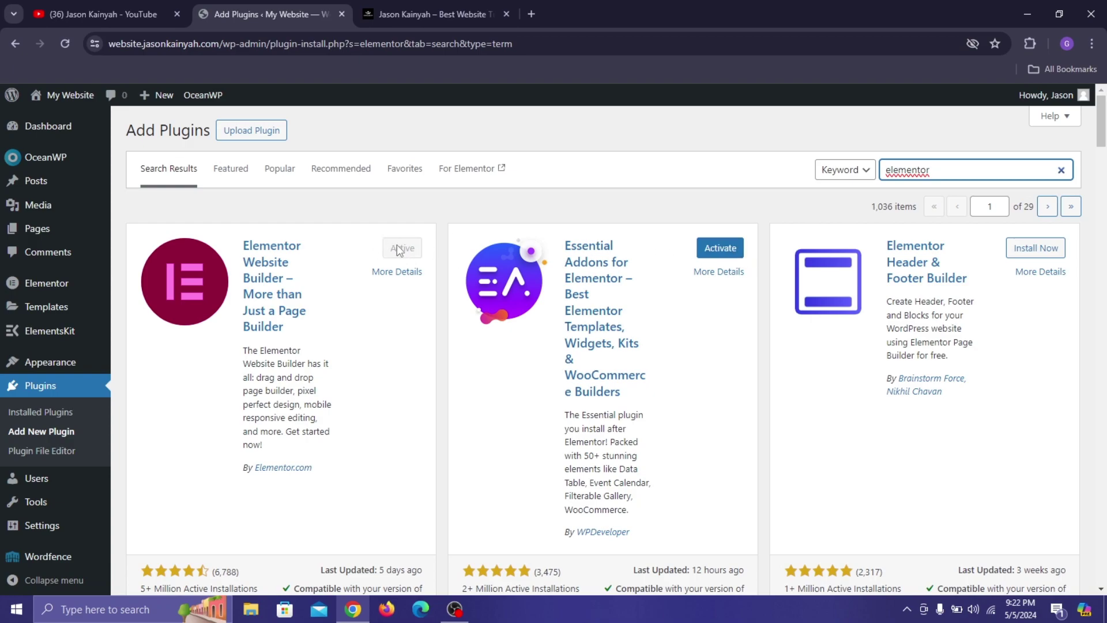
scroll(403, 245, "down", 8)
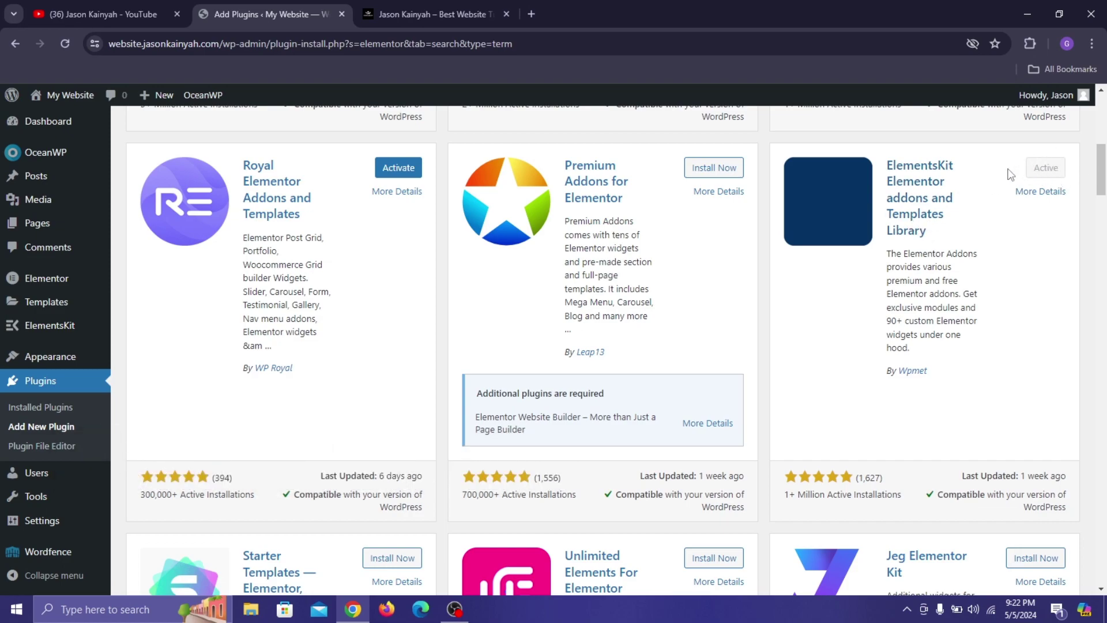
scroll(1077, 162, "down", 3)
scroll(1061, 173, "up", 10)
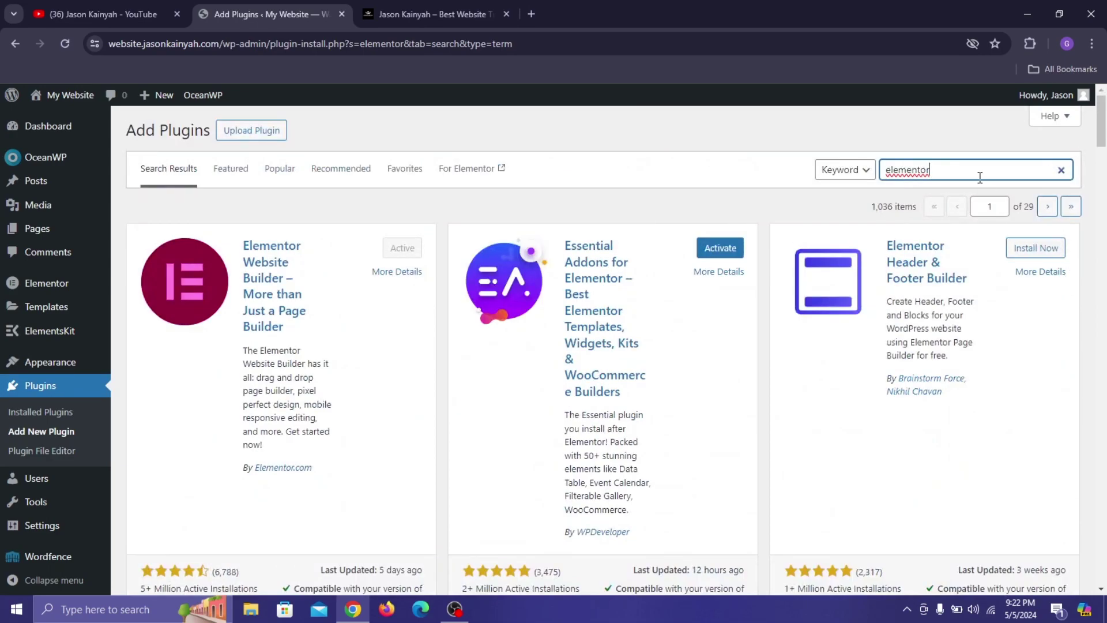
Check that 'sticky header effects' shows Active, then review the Installed Plugins list.
double_click(979, 177)
type("sticky")
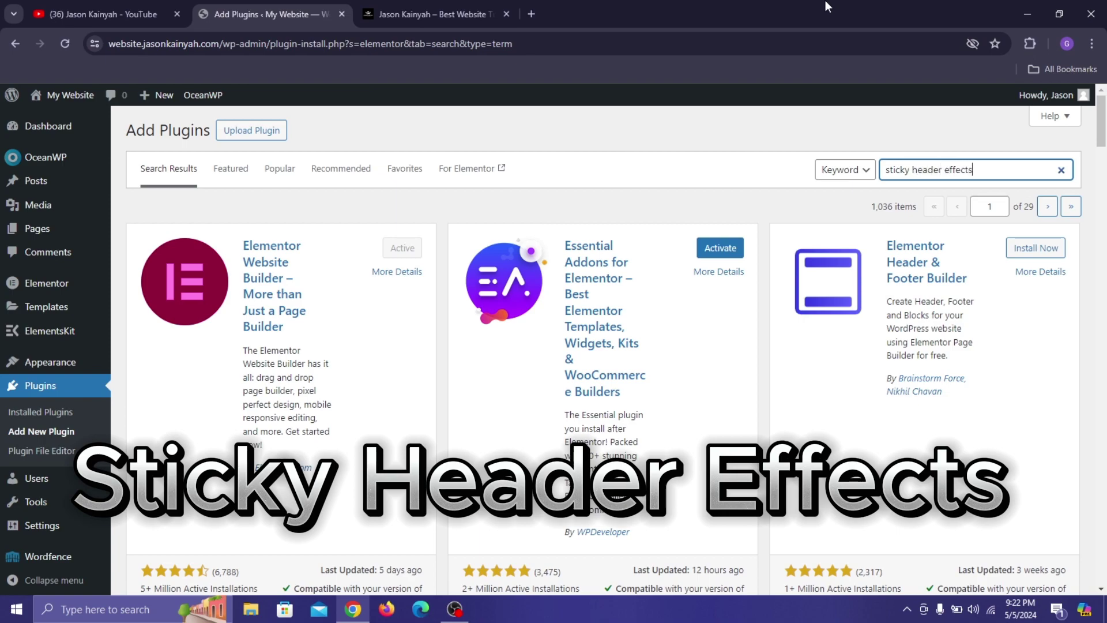
type(" header effects")
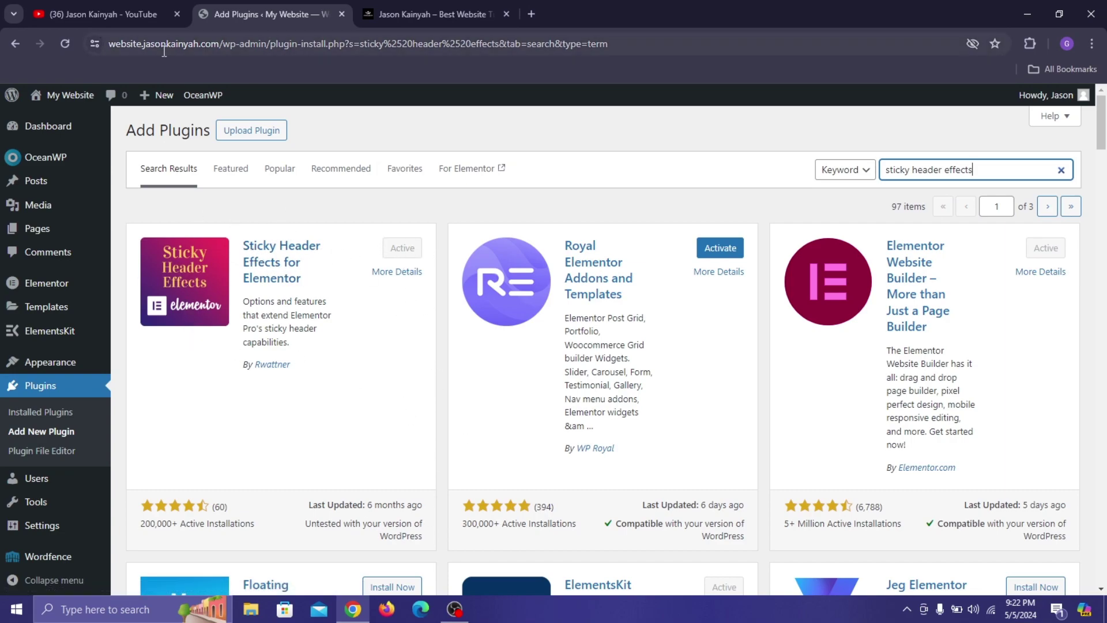
left_click(43, 413)
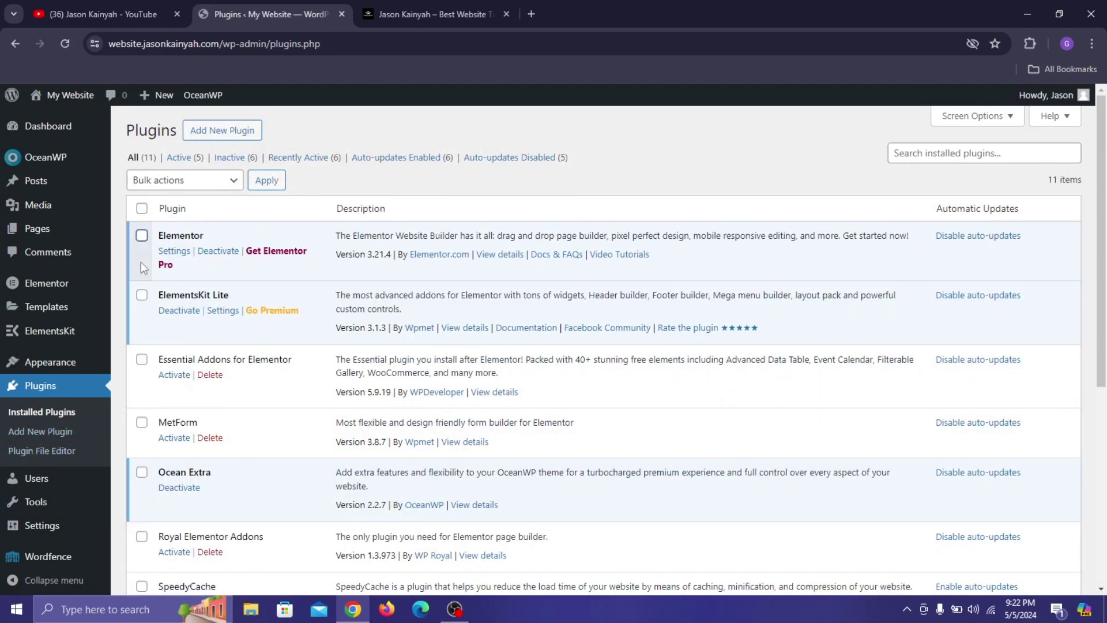
left_click(166, 181)
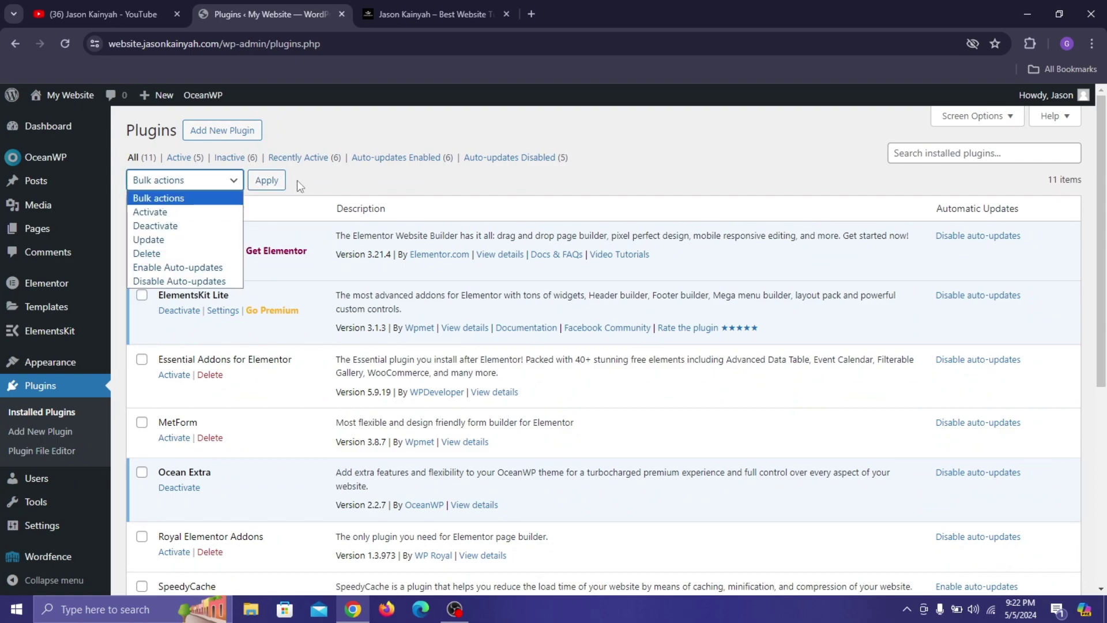
left_click(301, 184)
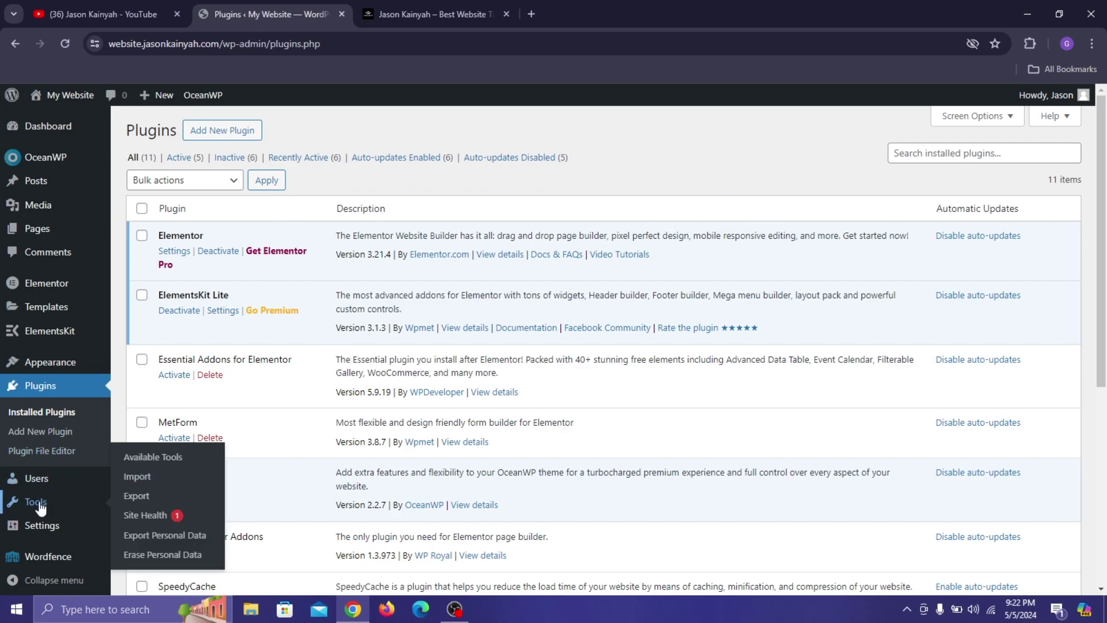
Create a menu named 'mainmenu' with Main ticked as its display location.
mouse_move(40, 522)
mouse_move(51, 364)
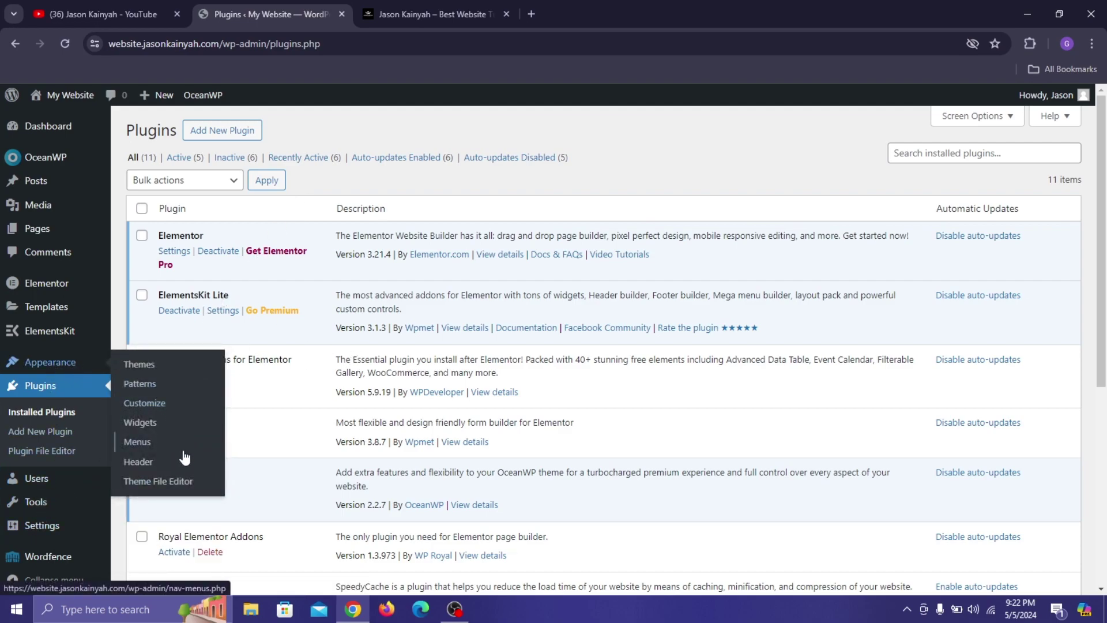
left_click(151, 444)
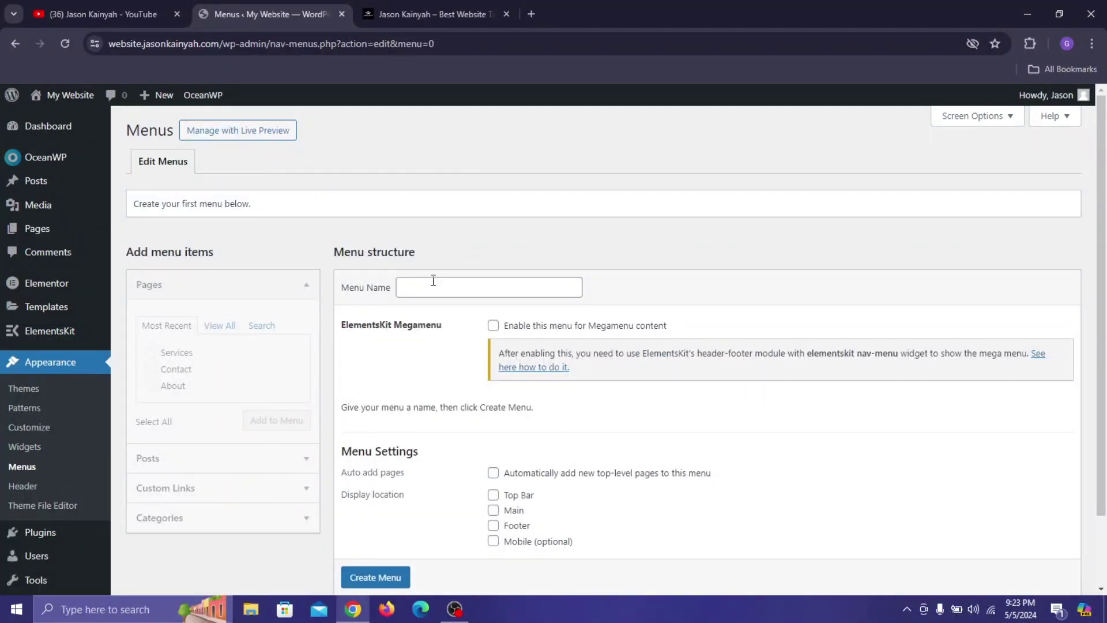
left_click(427, 283)
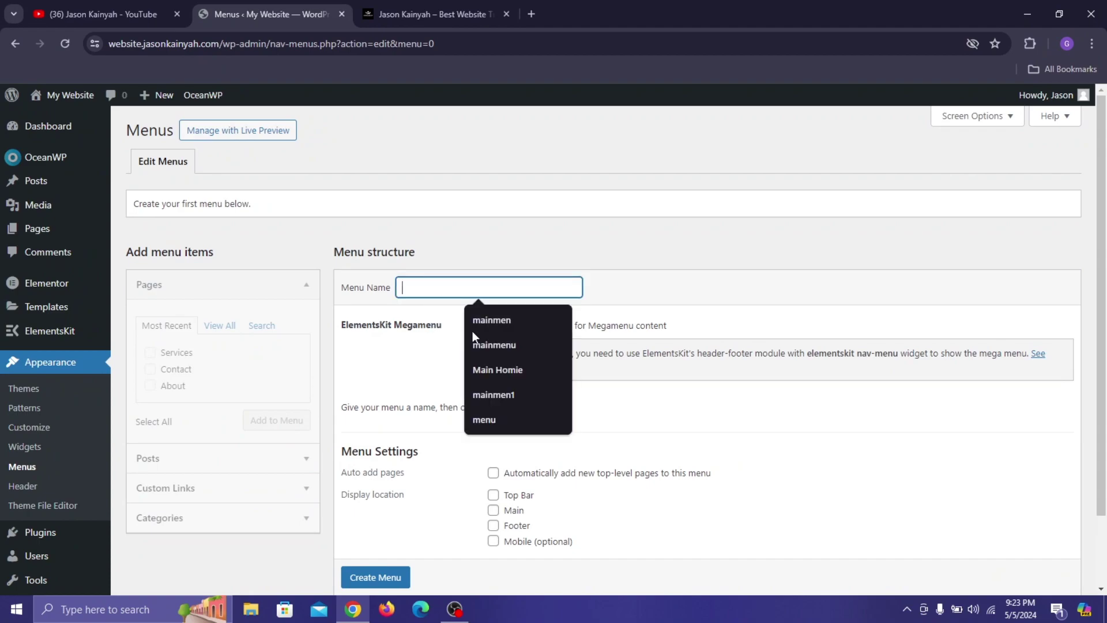
type("mainmeny")
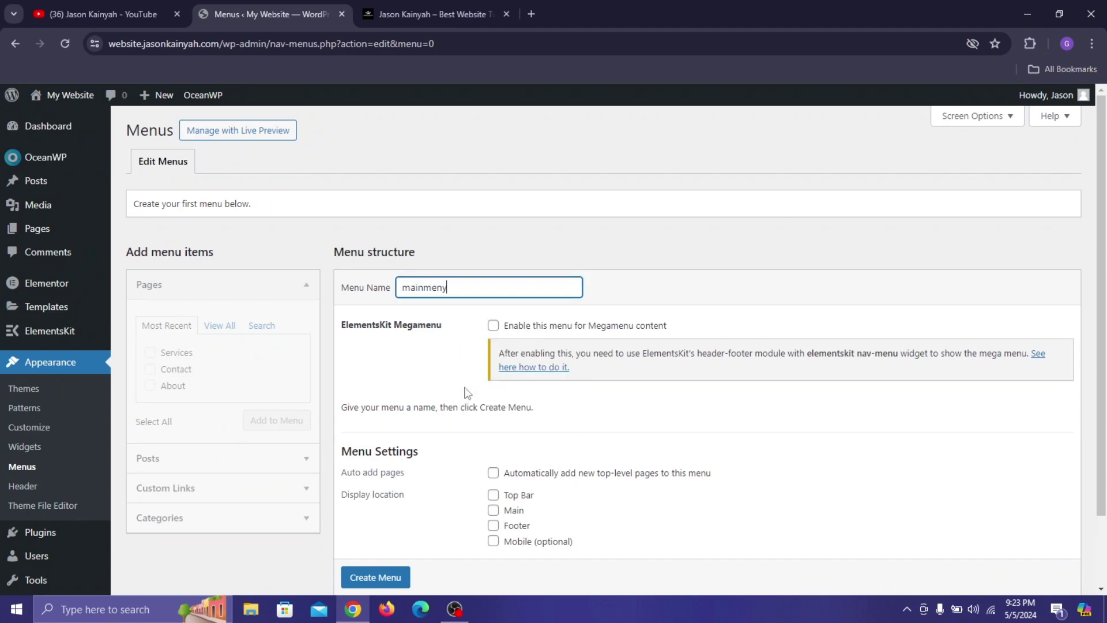
key("BackSpace")
type("u")
scroll(427, 461, "down", 2)
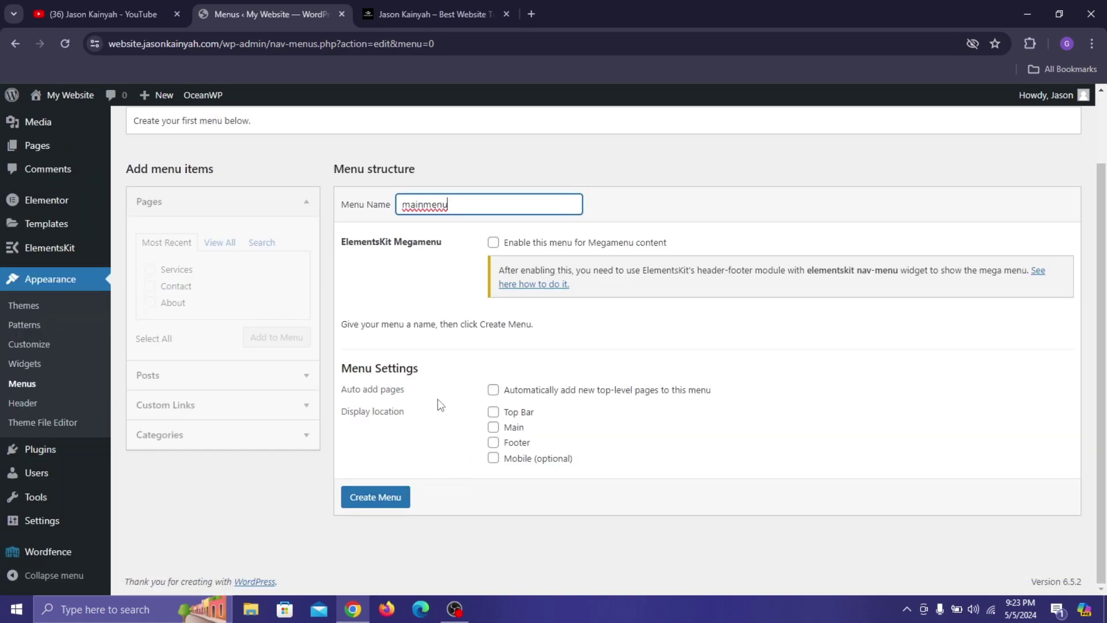
left_click(493, 427)
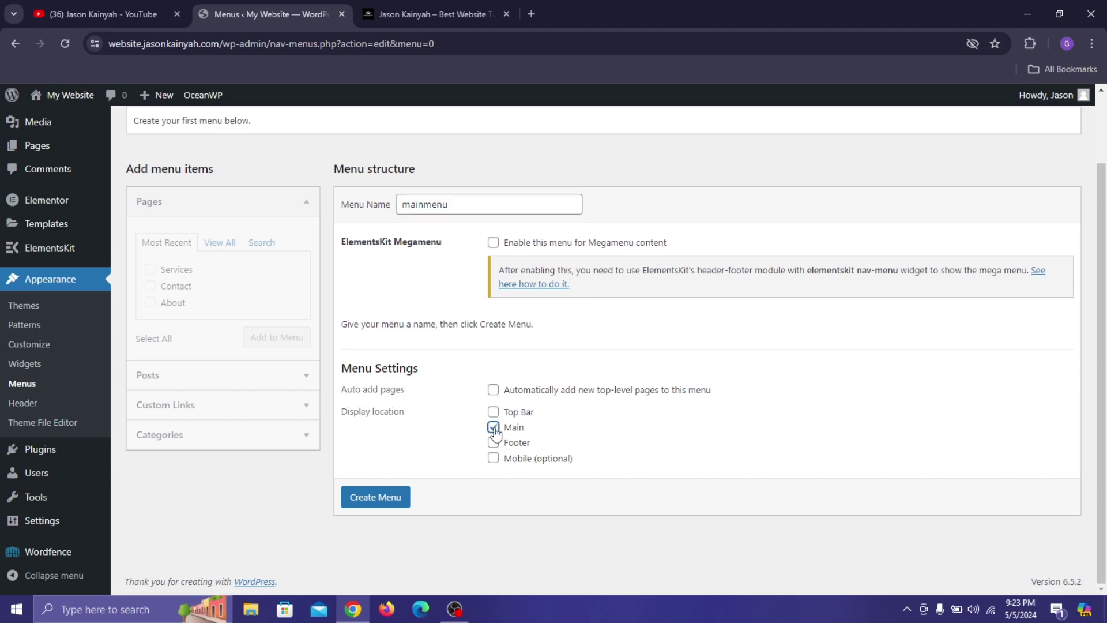
left_click(397, 499)
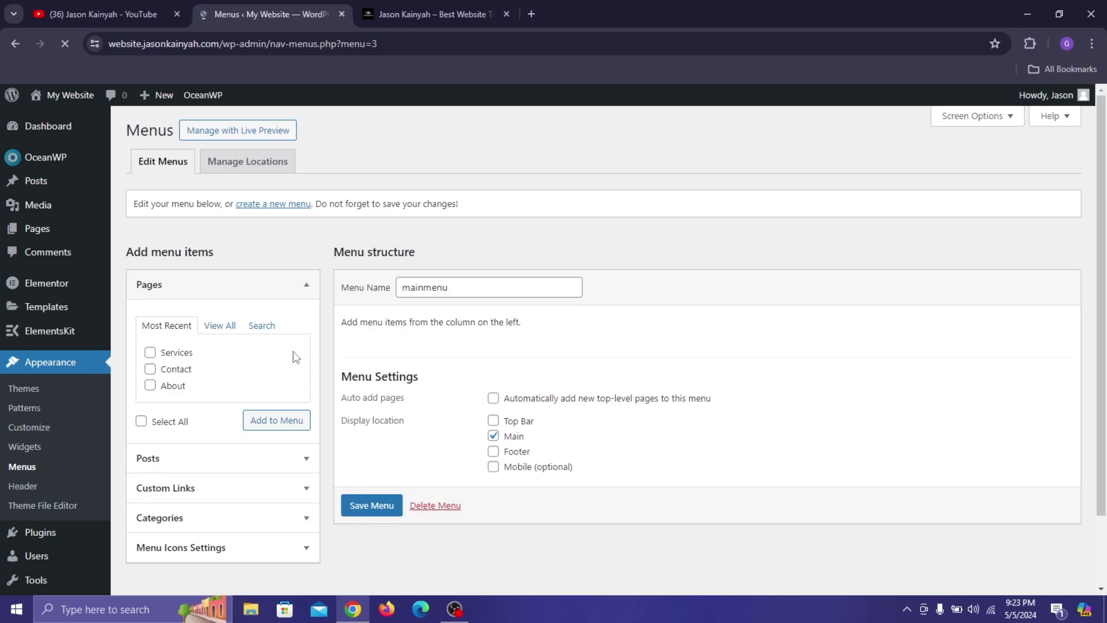
left_click(209, 327)
Tick all four listed pages and add them to mainmenu.
scroll(744, 456, "down", 2)
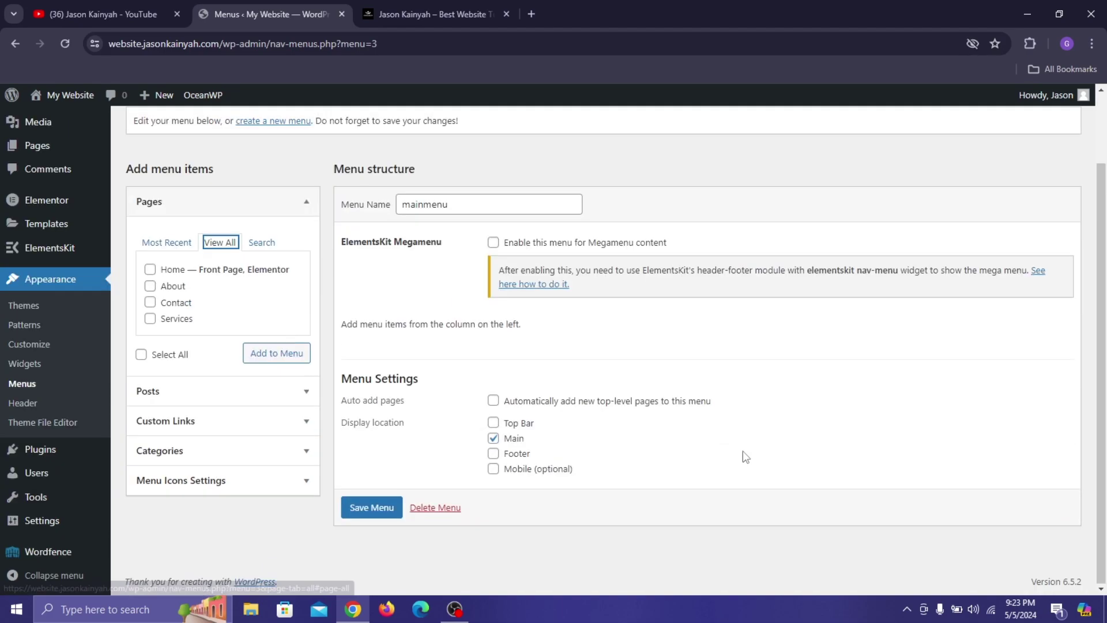
left_click(151, 269)
left_click(150, 286)
left_click(150, 302)
left_click(150, 318)
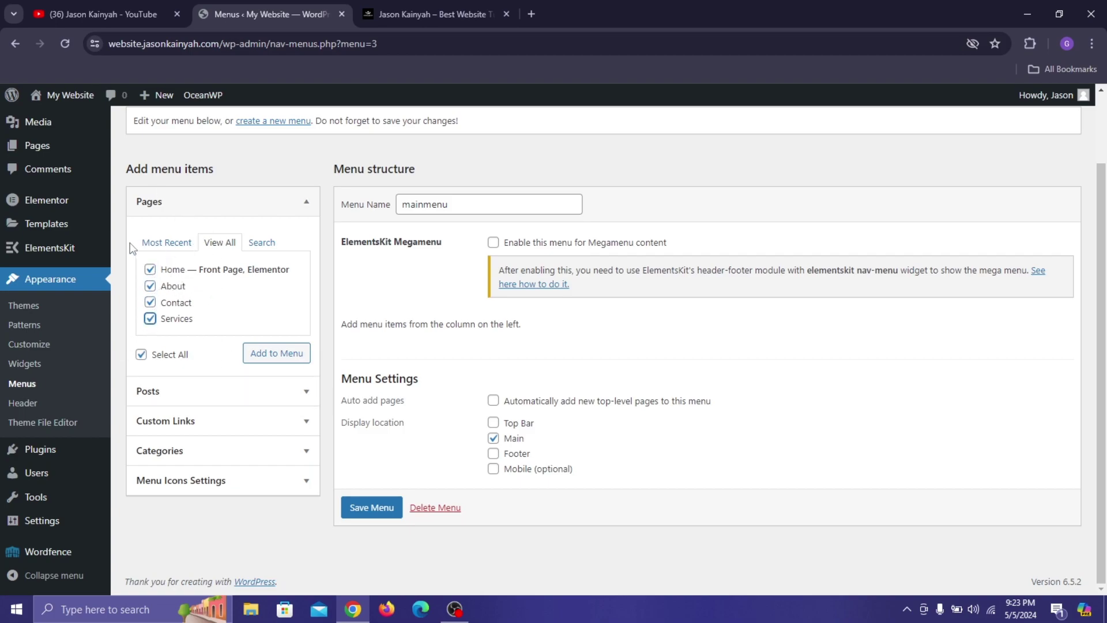
left_click(276, 362)
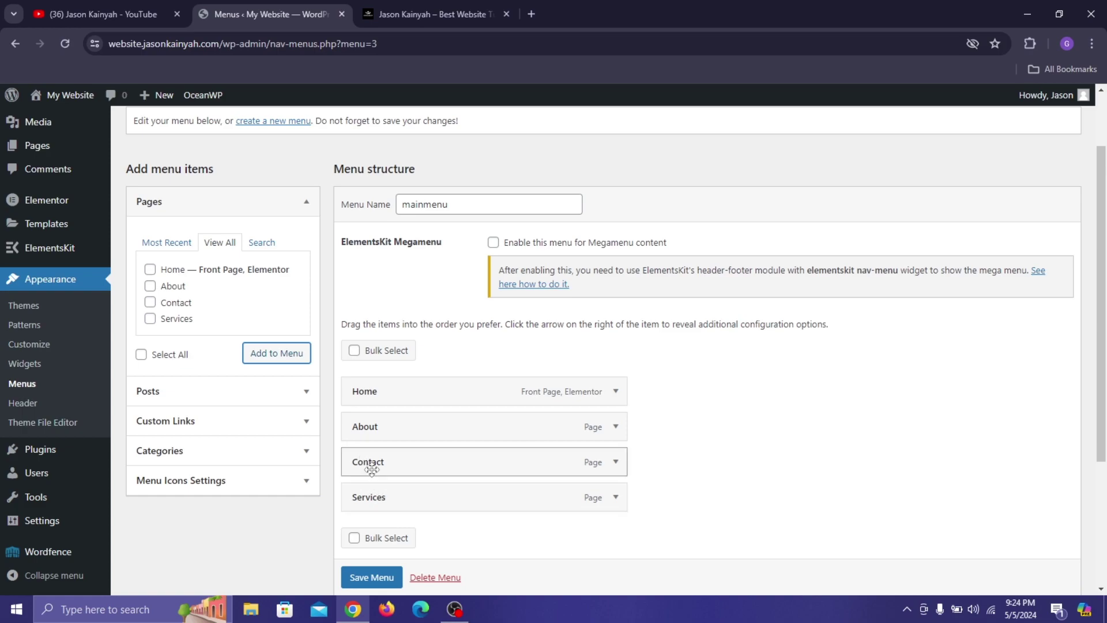
Reorder the items to Home, About, Contact, Services and save the menu.
left_click_drag(381, 501, 355, 466)
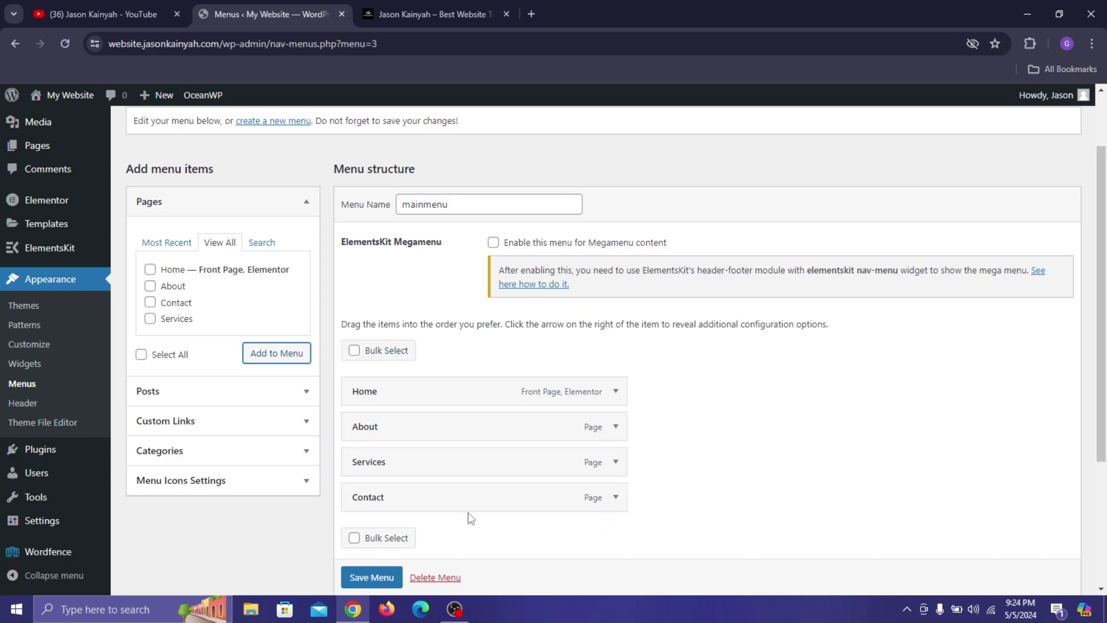
left_click_drag(468, 507, 438, 467)
scroll(471, 463, "down", 3)
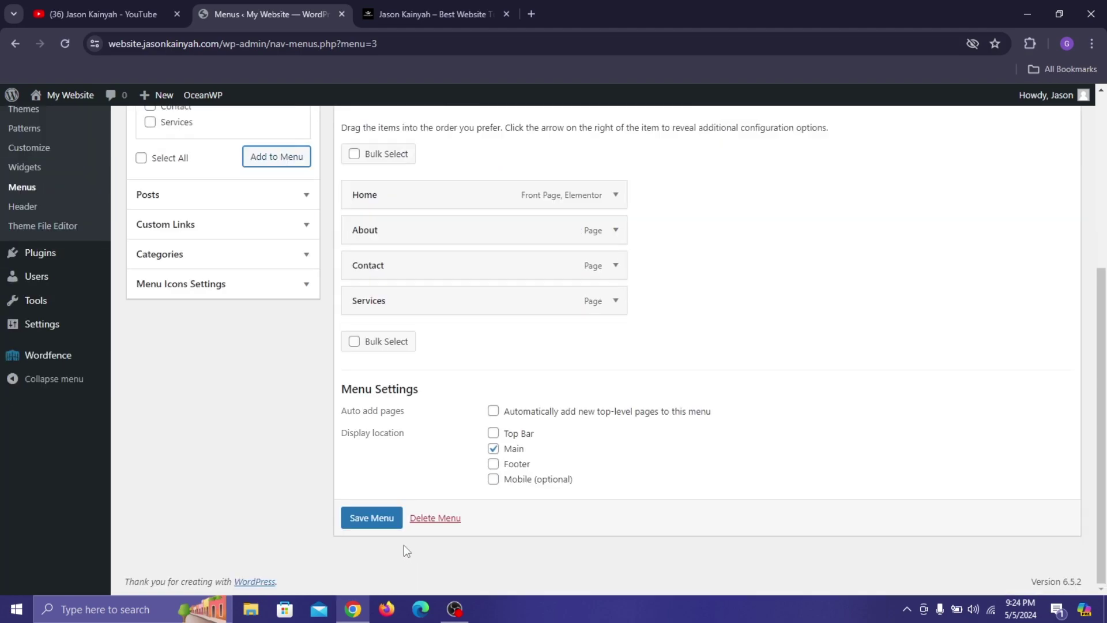
left_click(375, 519)
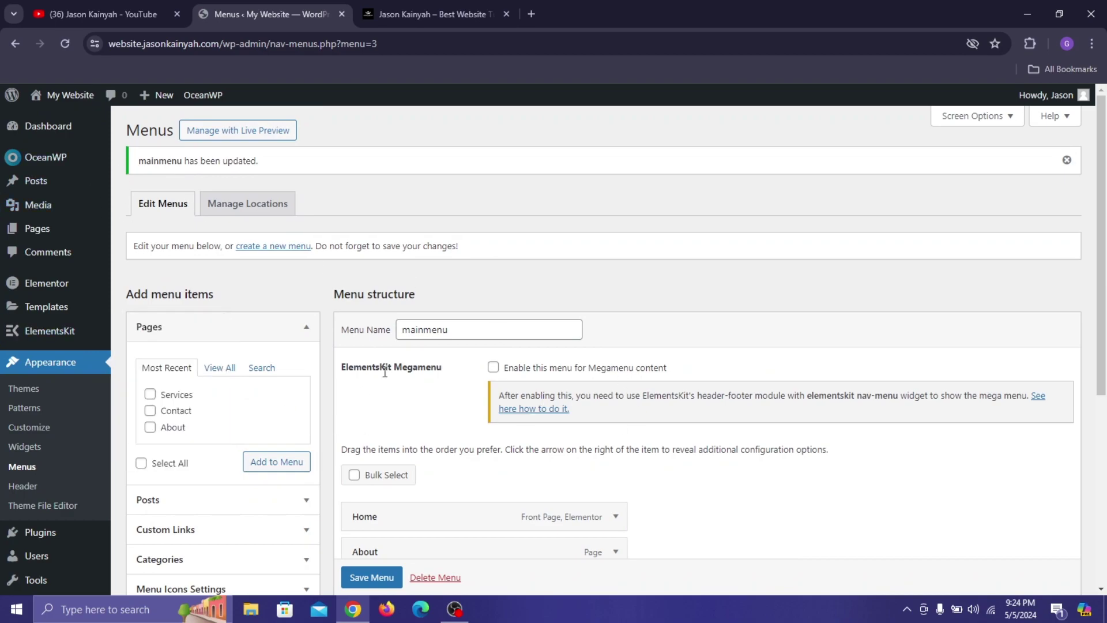
Add an activated ElementsKit Header template titled 'header' for the Entire Site and edit it in Elementor.
mouse_move(67, 330)
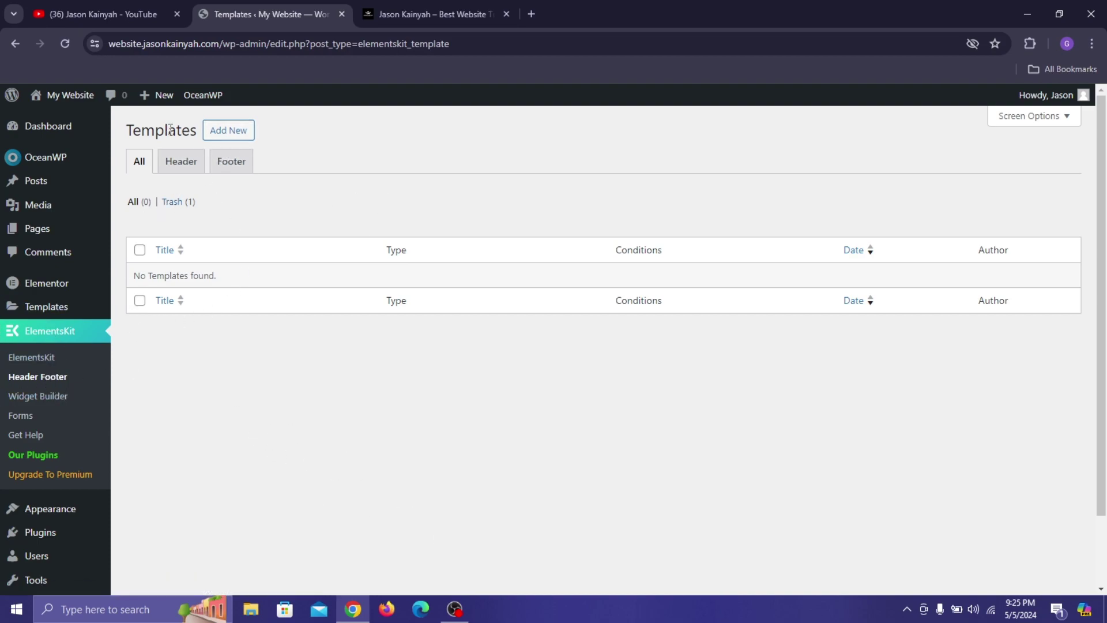
left_click(229, 130)
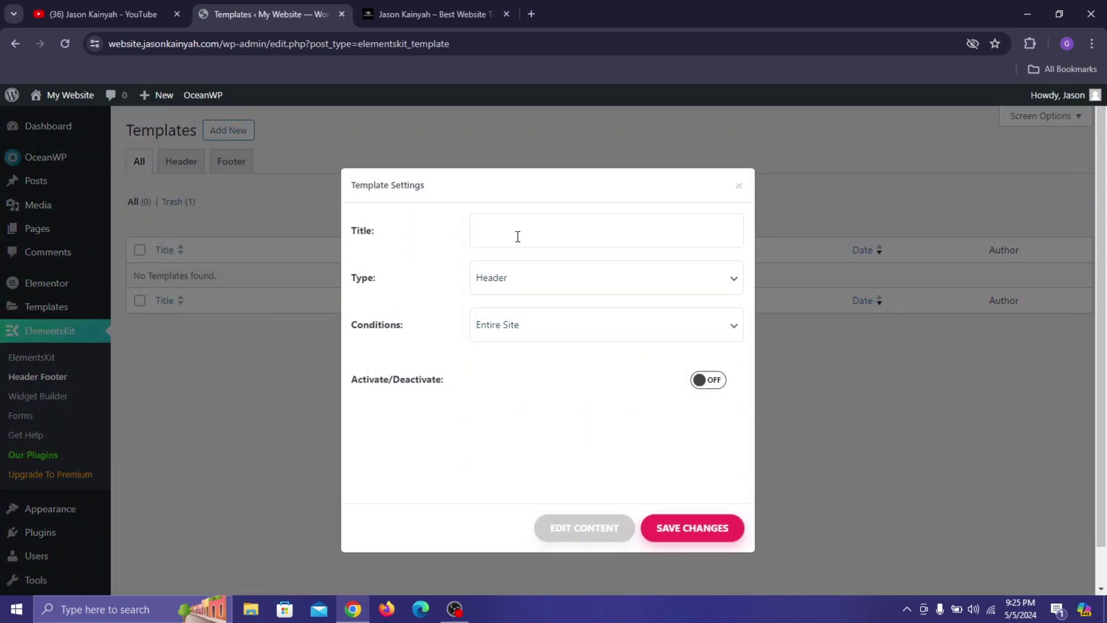
left_click(517, 233)
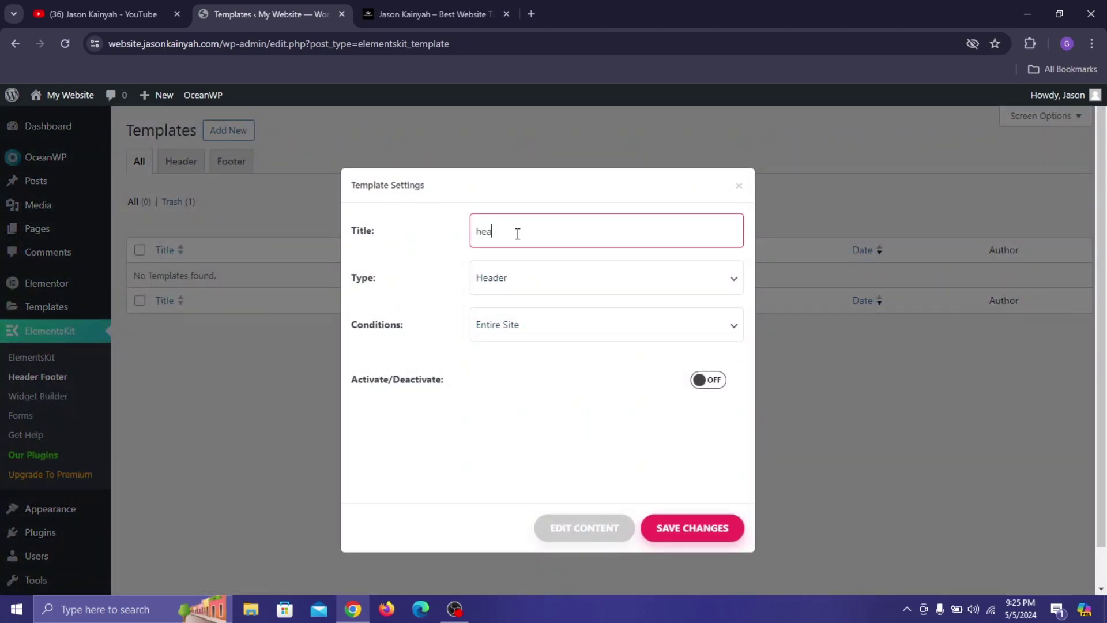
left_click(541, 285)
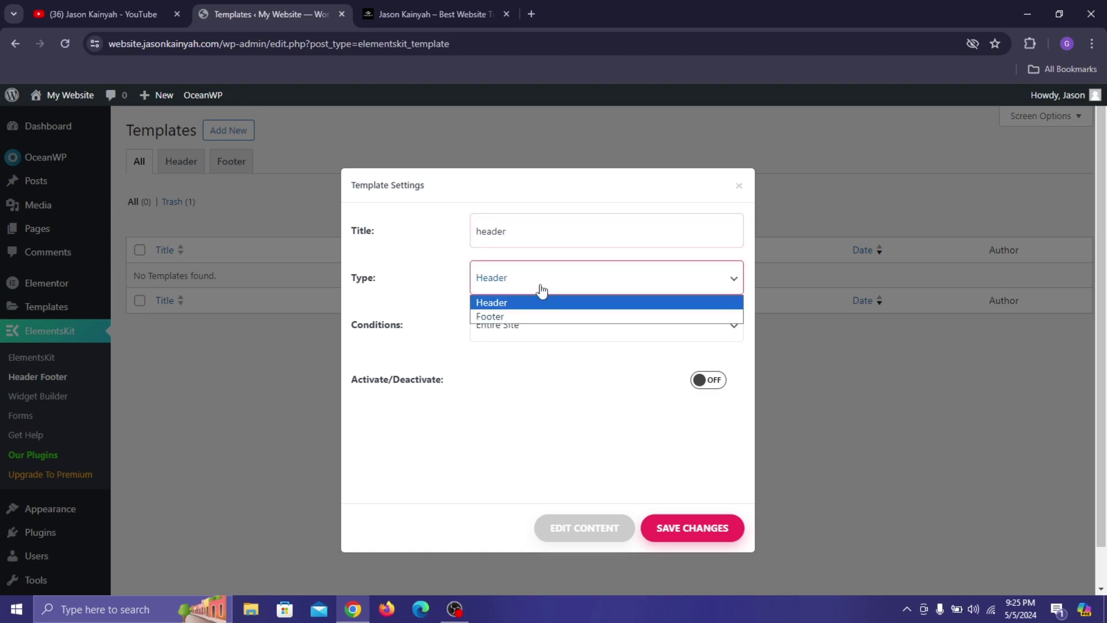
left_click(521, 304)
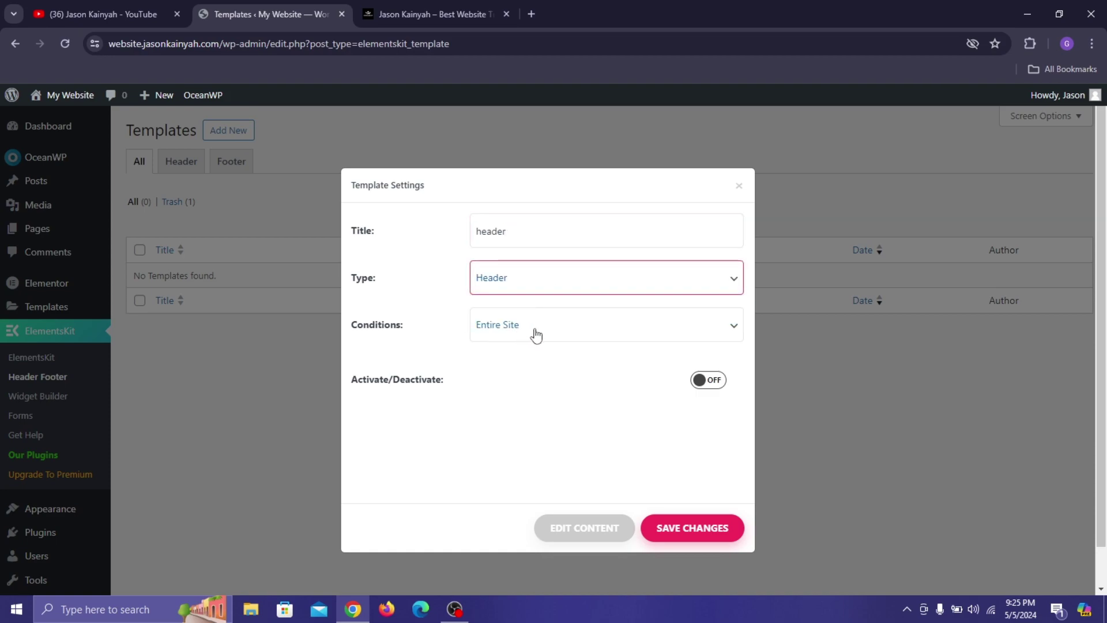
left_click(708, 381)
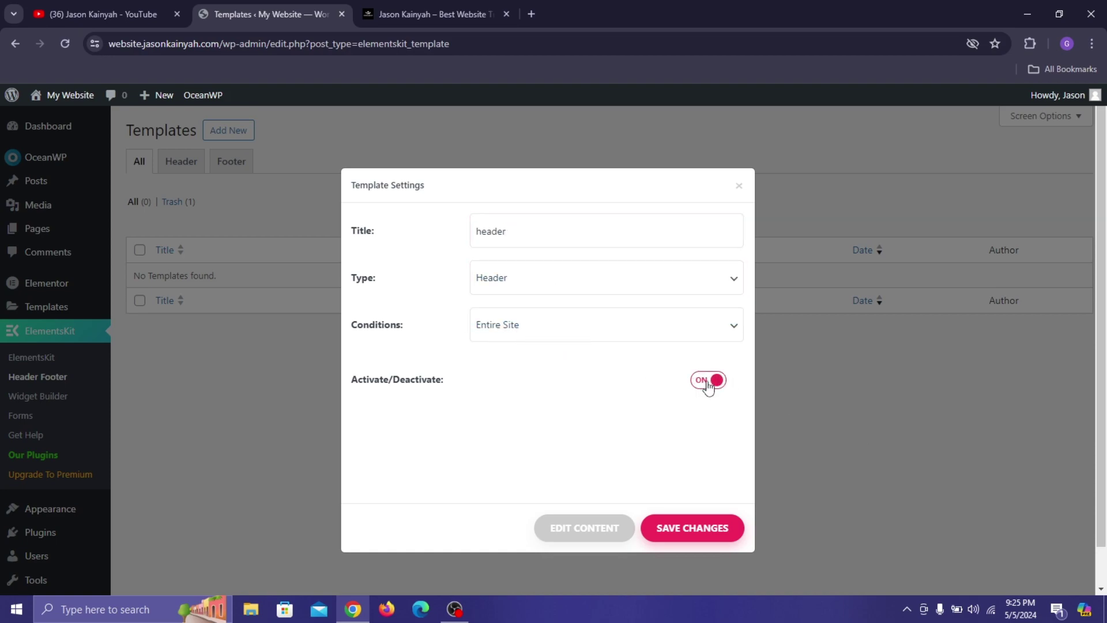
left_click(584, 528)
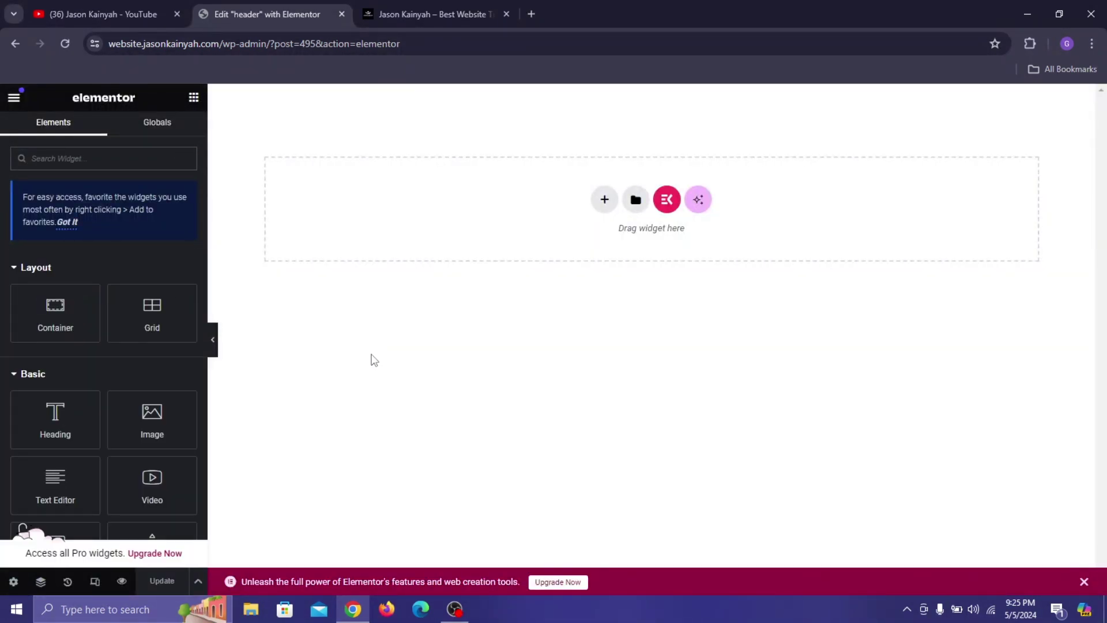
Insert a single-row flexbox container in the header and set its width to 1214 px.
left_click(602, 199)
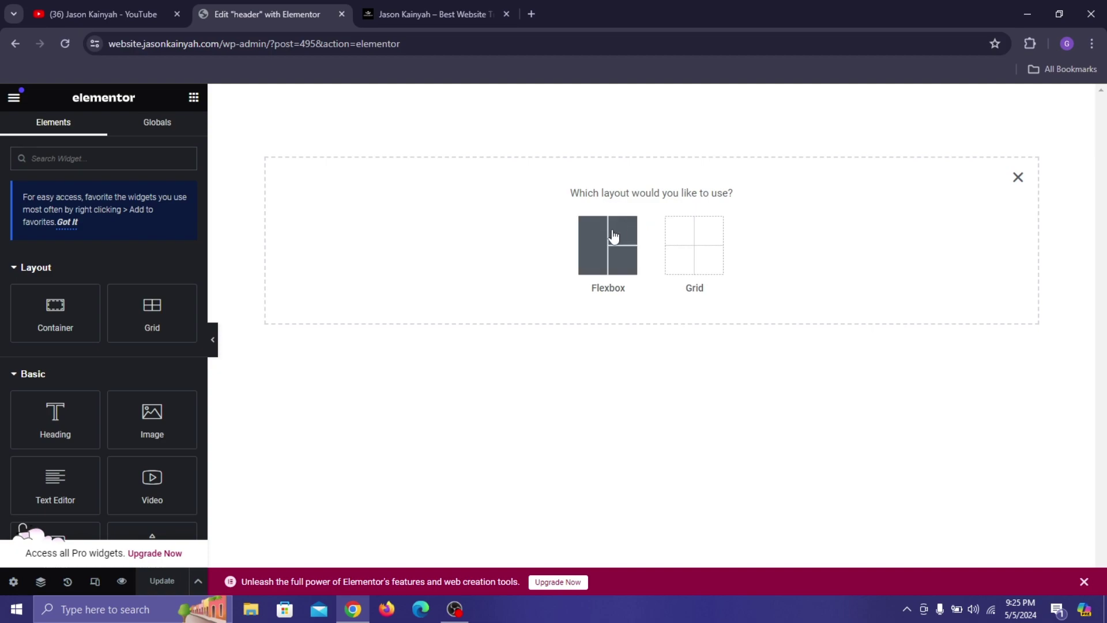
left_click(591, 240)
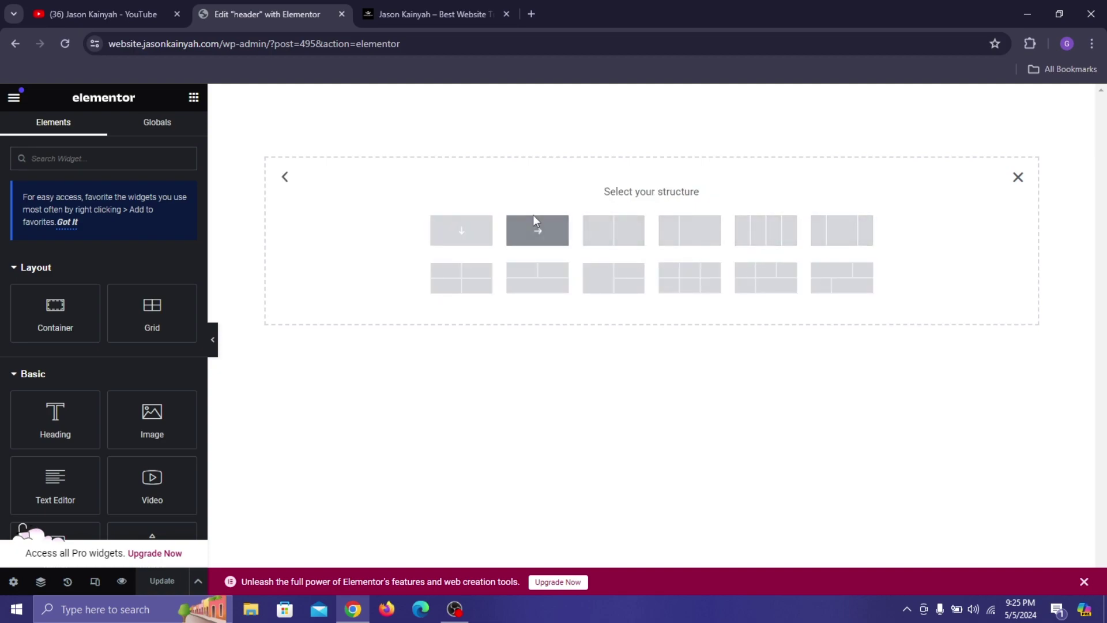
left_click(538, 236)
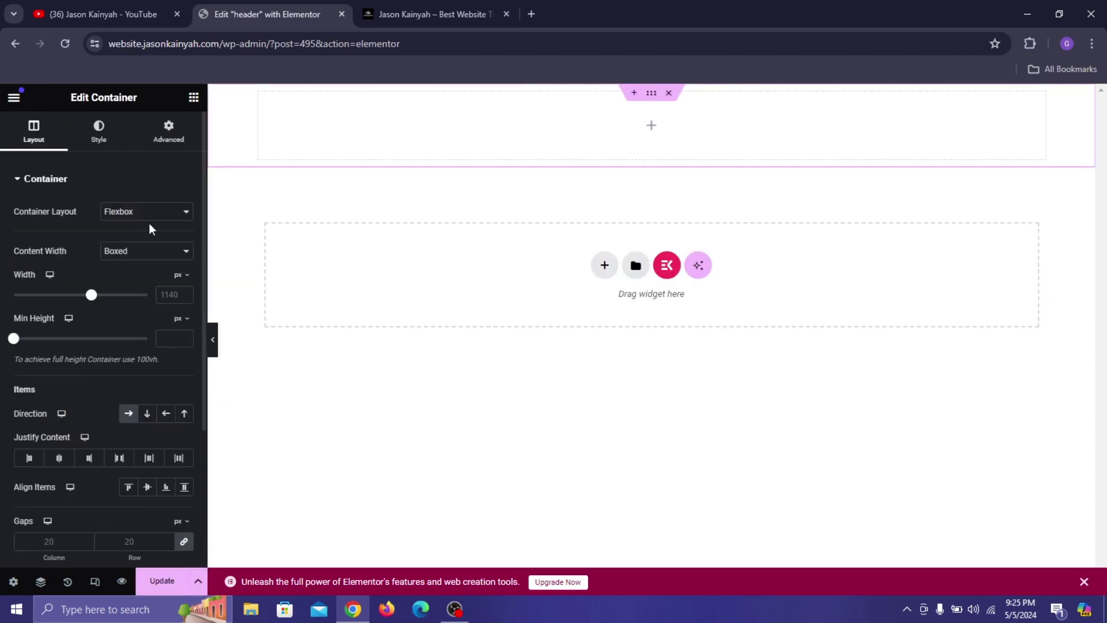
type("1214")
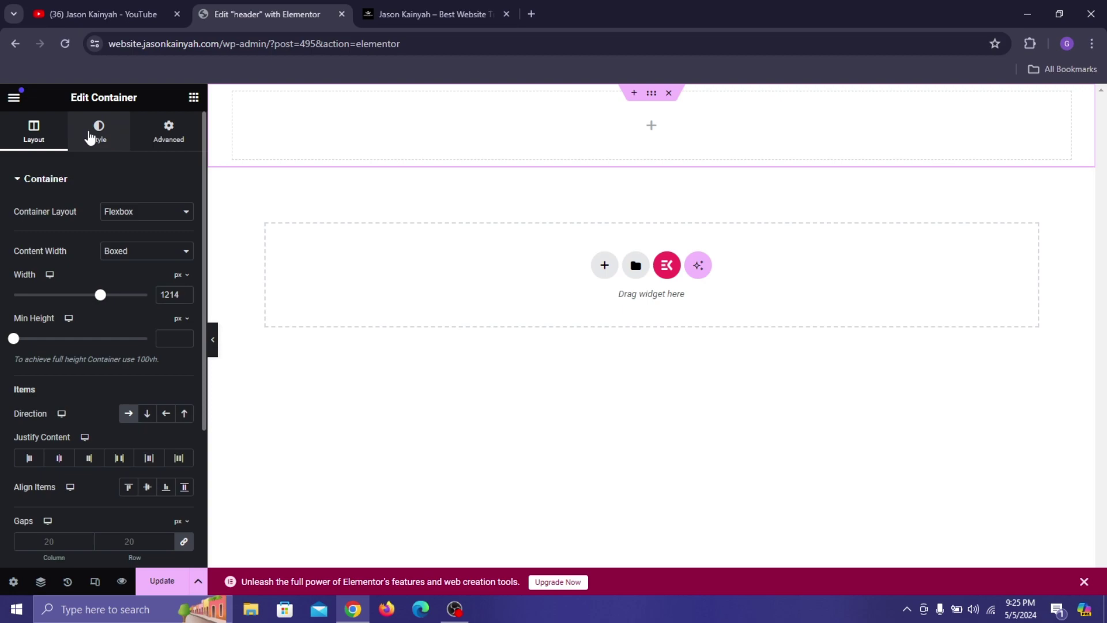
Give the container a classic purple #480091 background and drop an inner Container into it.
left_click(95, 142)
left_click(130, 242)
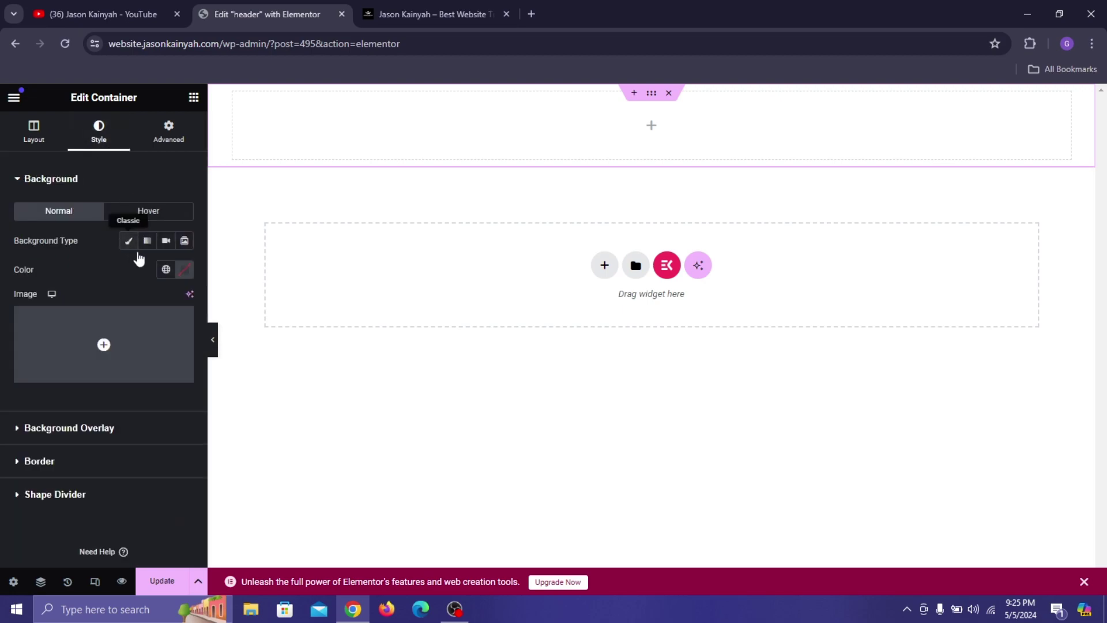
left_click(184, 271)
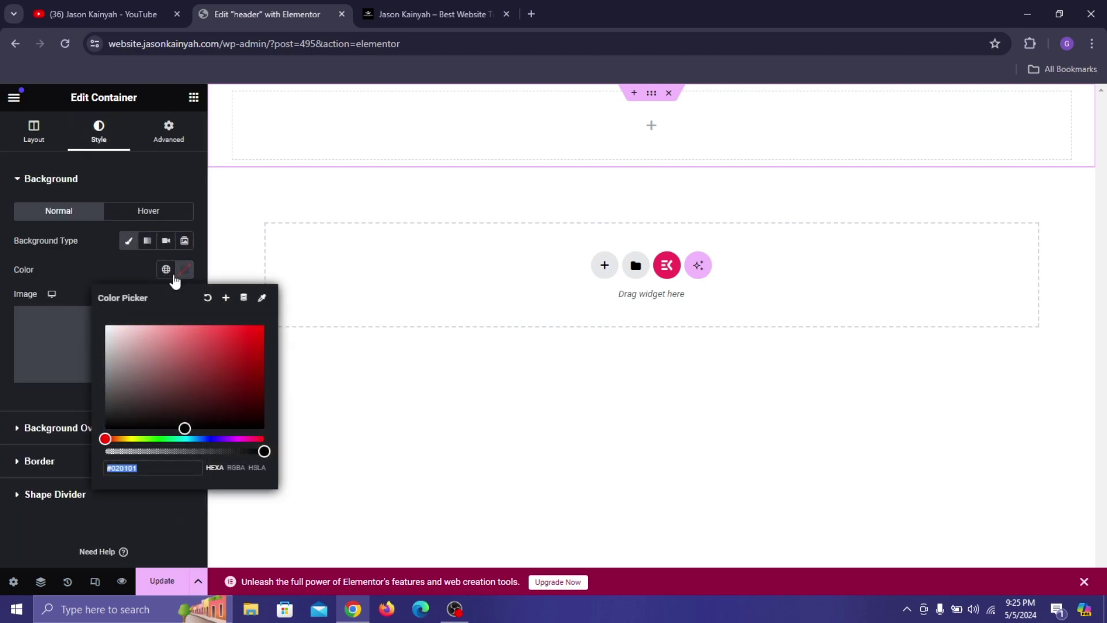
left_click(219, 438)
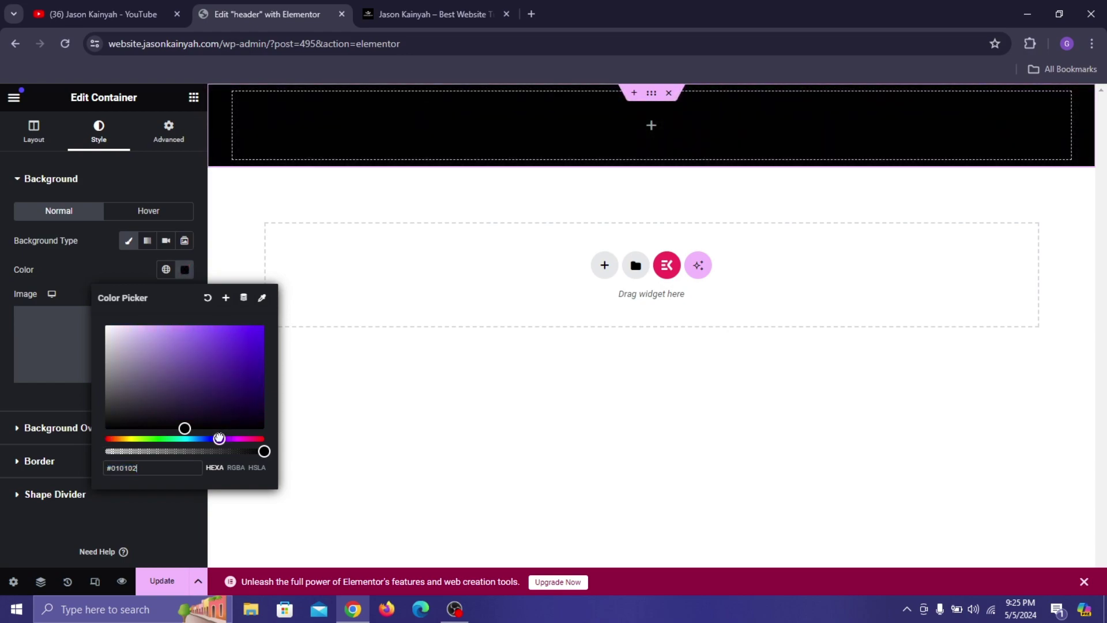
left_click_drag(218, 439, 223, 440)
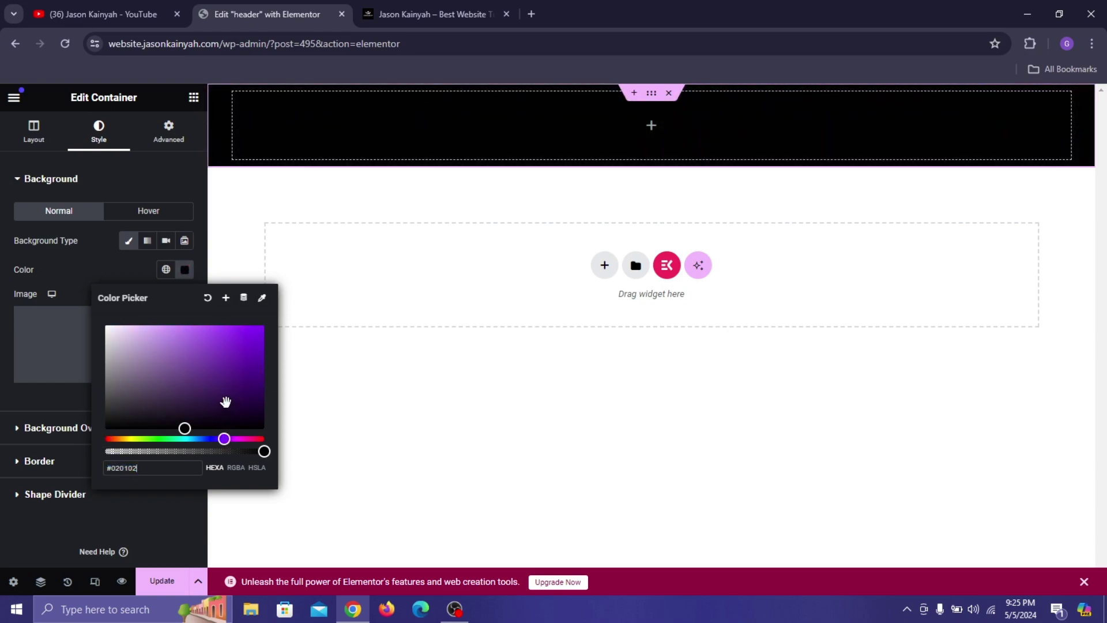
left_click_drag(225, 402, 277, 376)
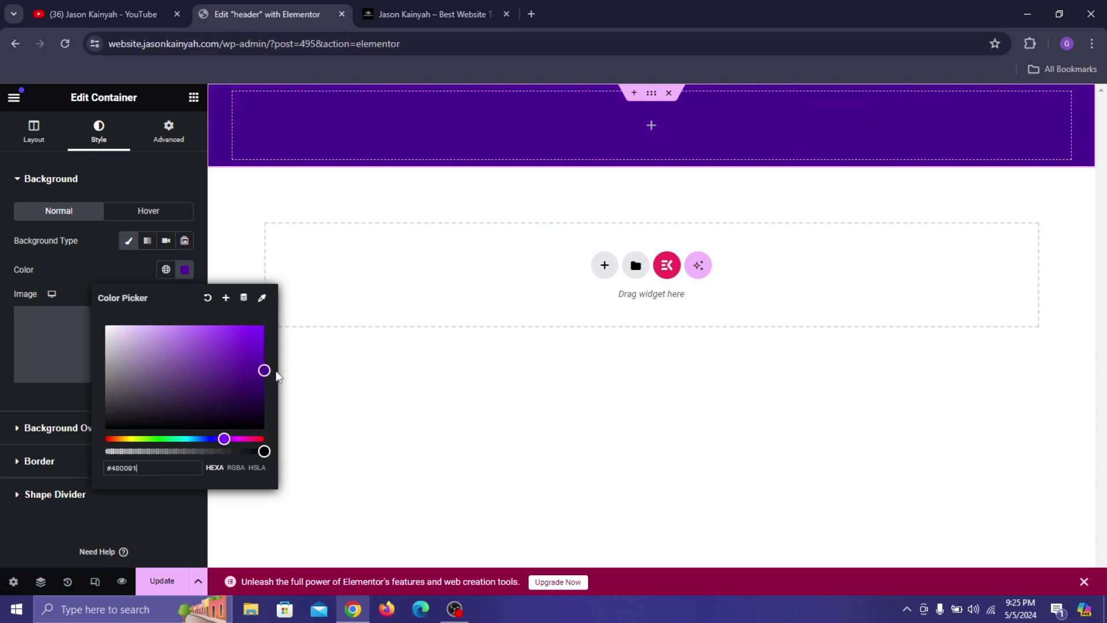
left_click(101, 263)
left_click(194, 97)
left_click_drag(61, 320, 241, 102)
Duplicate the inner container twice to make three inner containers.
right_click(240, 101)
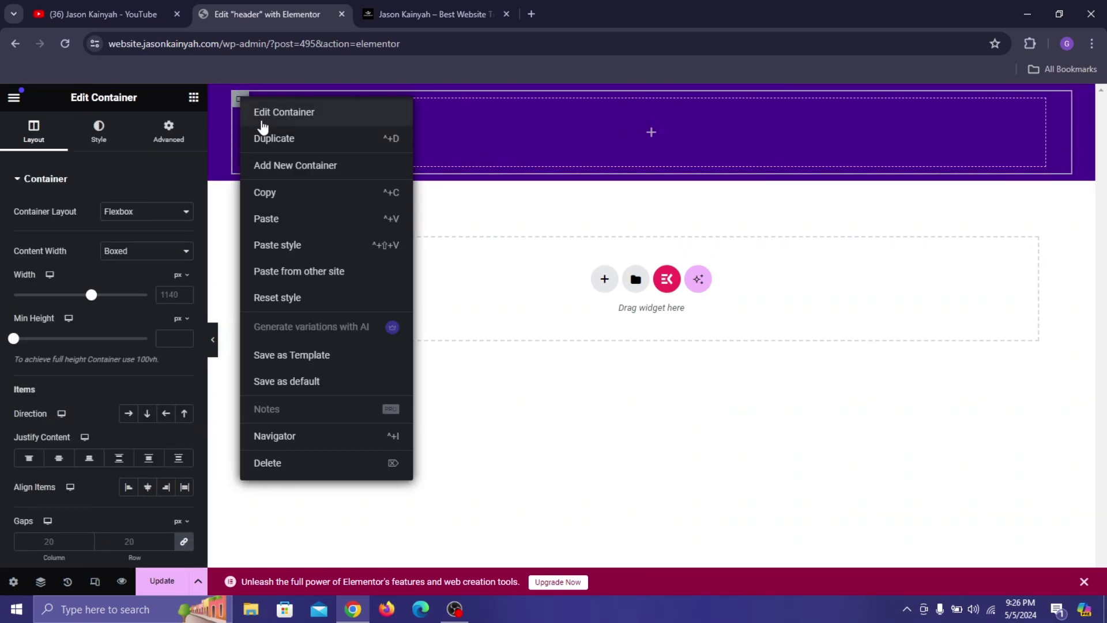
left_click(272, 136)
right_click(247, 105)
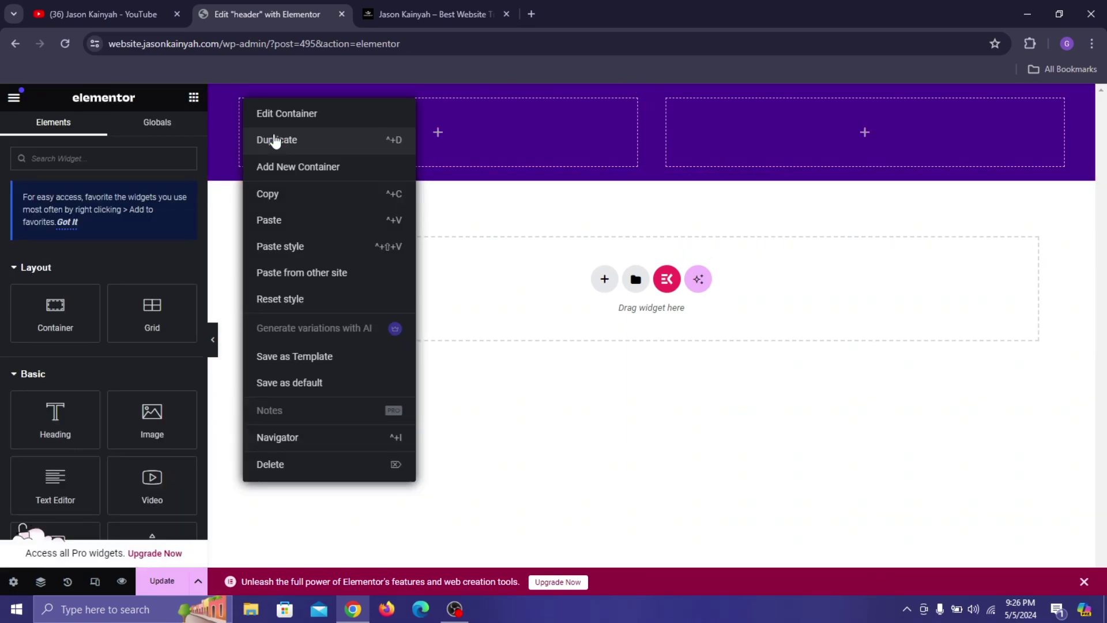
left_click(295, 141)
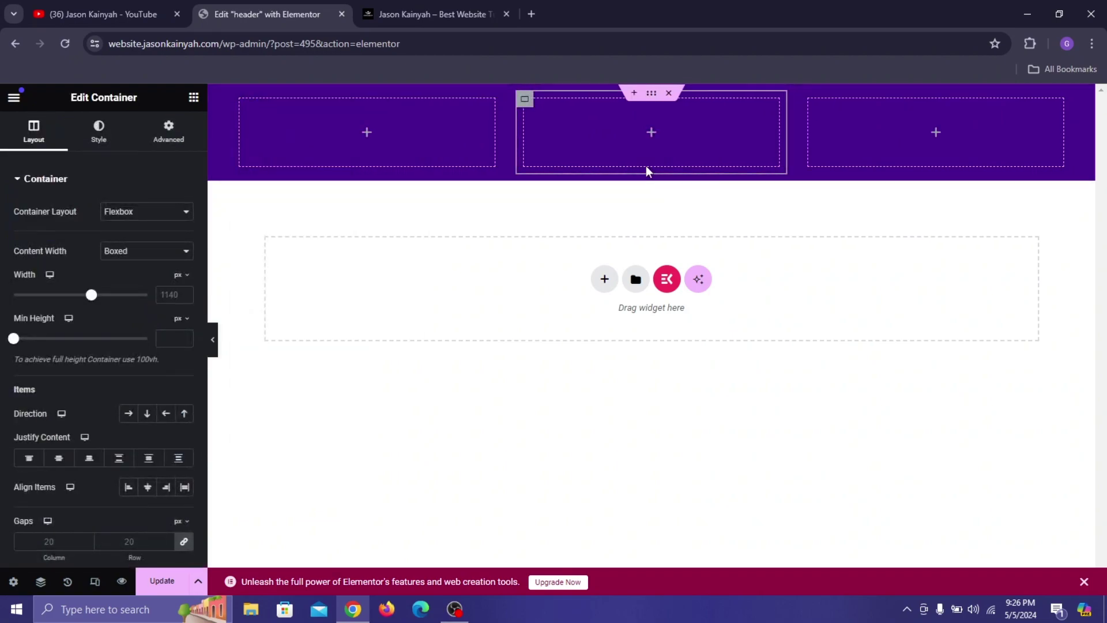
Unlink the outer container's padding and set Top and Bottom to 7 px.
left_click(652, 100)
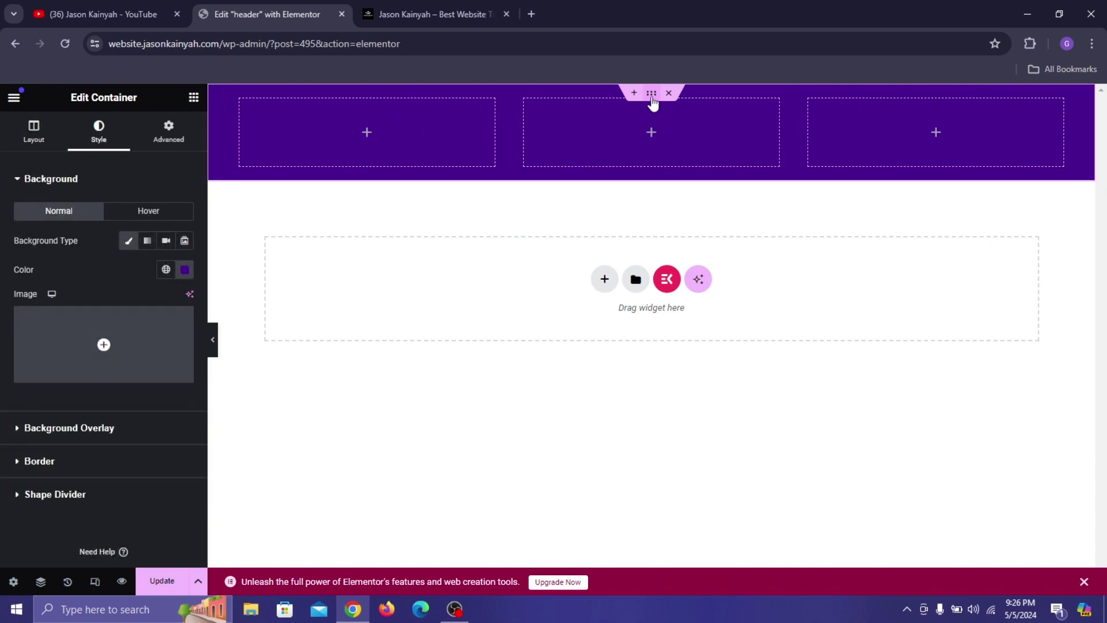
left_click(155, 143)
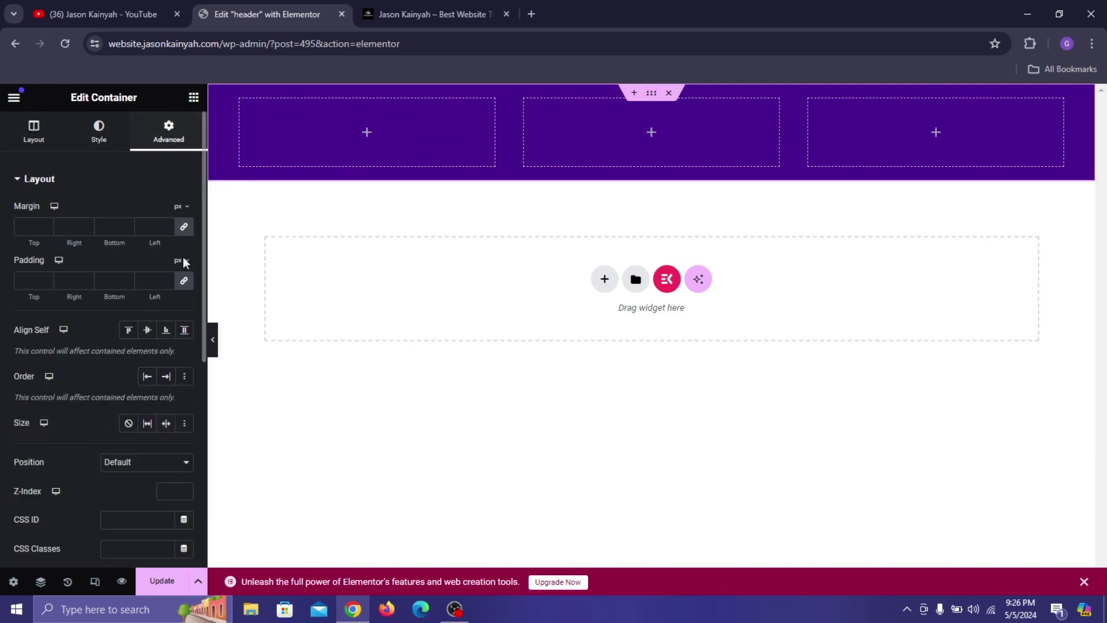
left_click(185, 283)
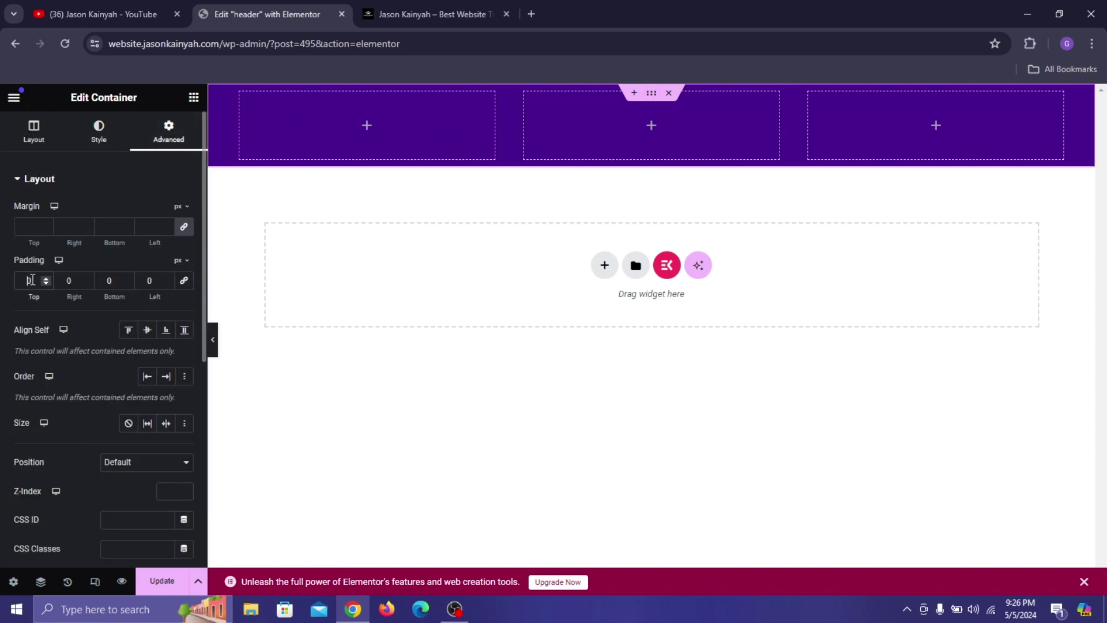
type("7")
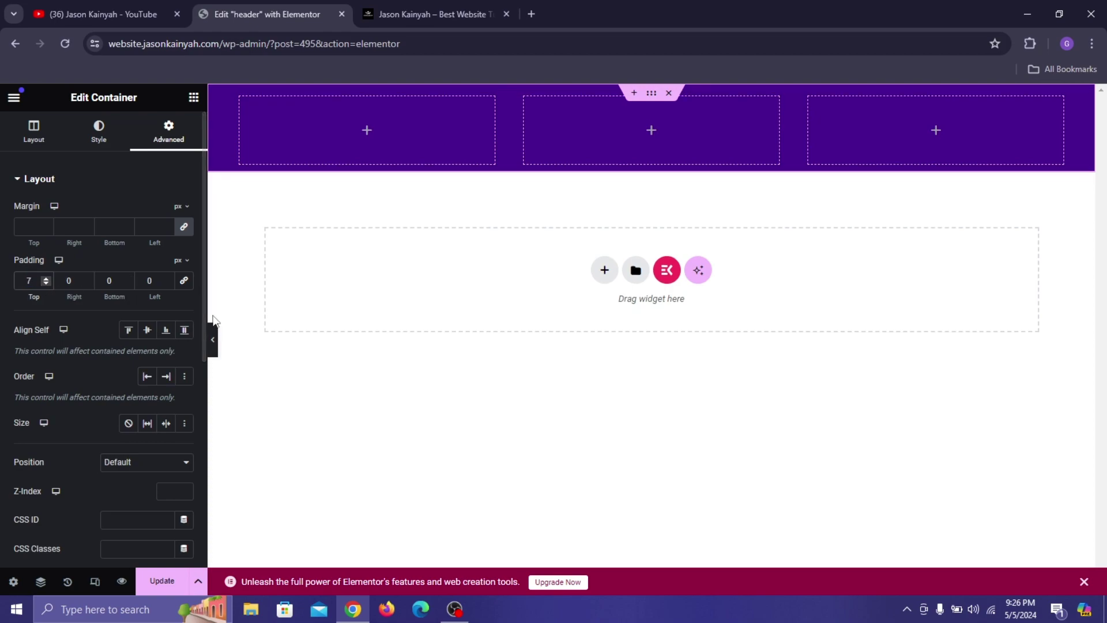
left_click(109, 280)
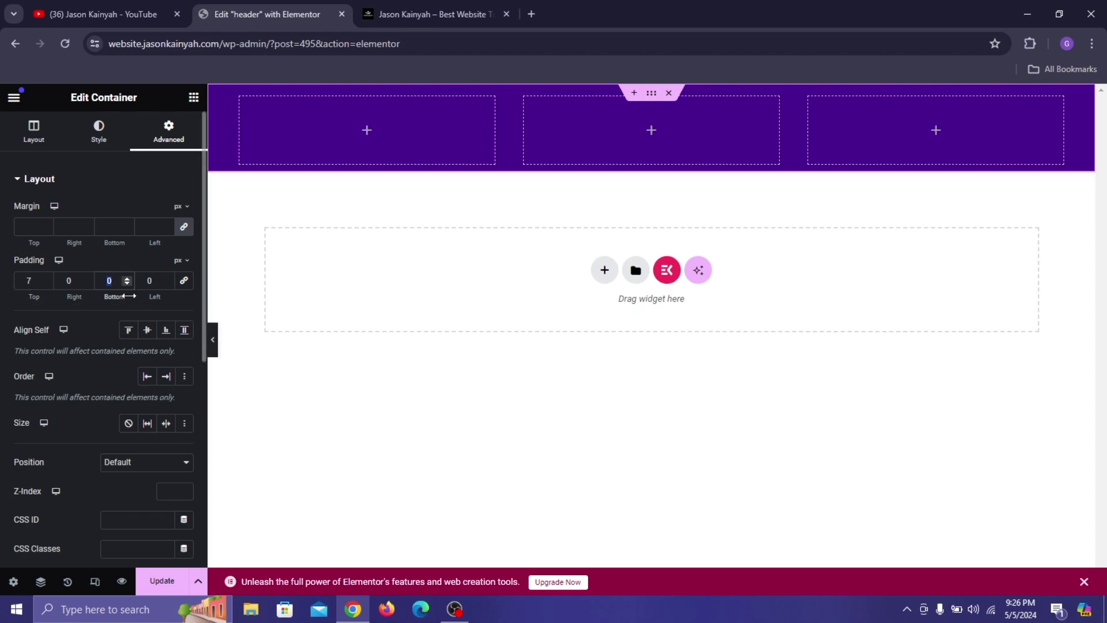
type("7")
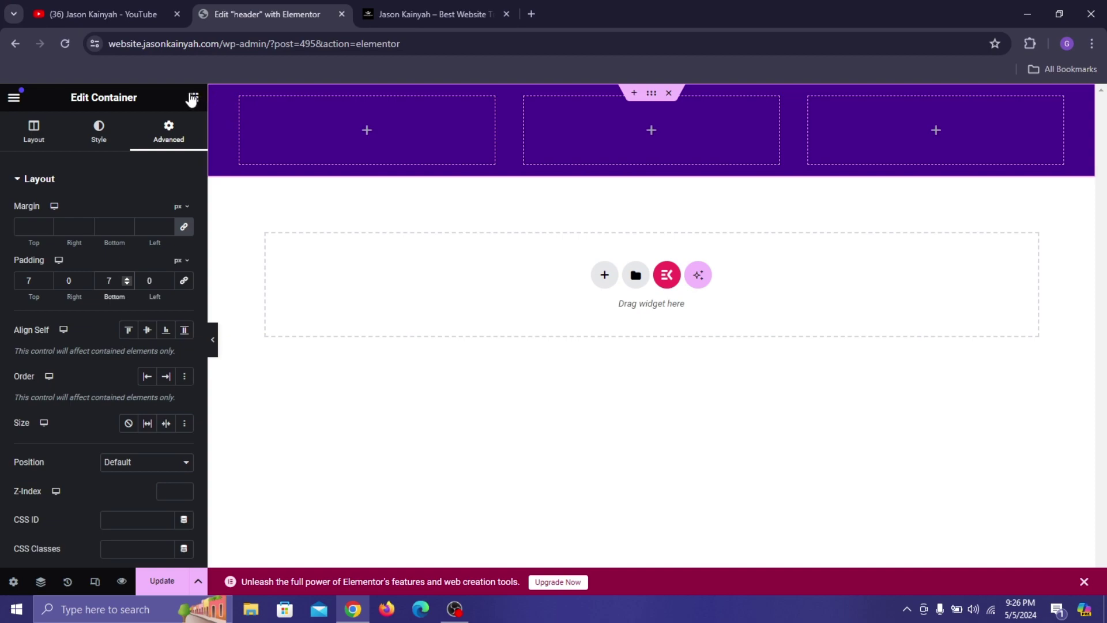
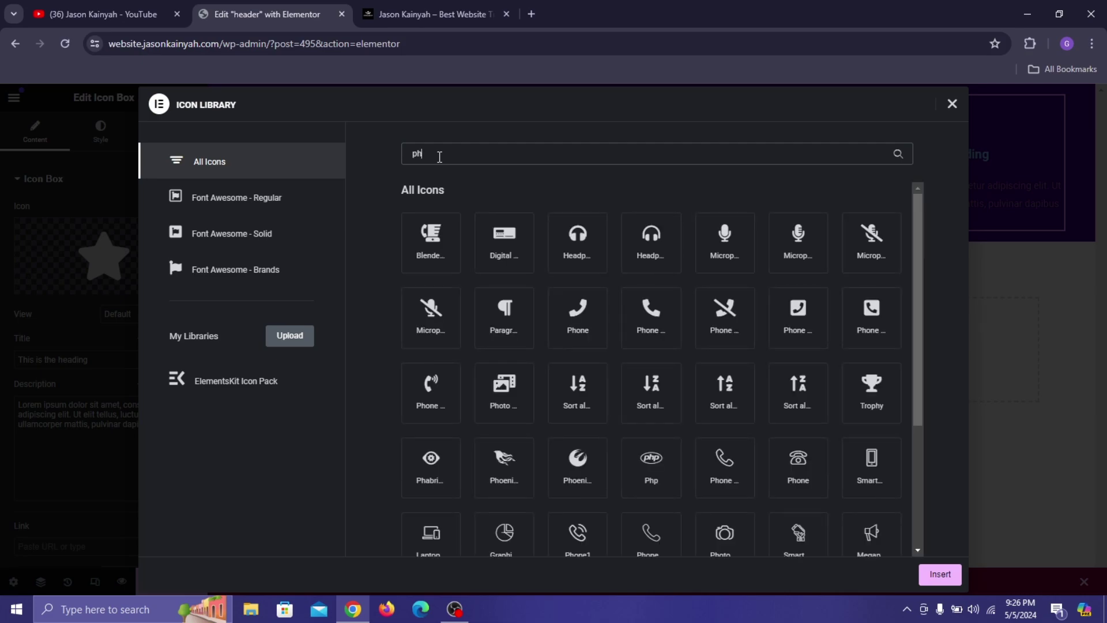
Give the top-bar icon box a phone icon and enter the contact phone number as its title.
left_click(511, 320)
left_click(939, 574)
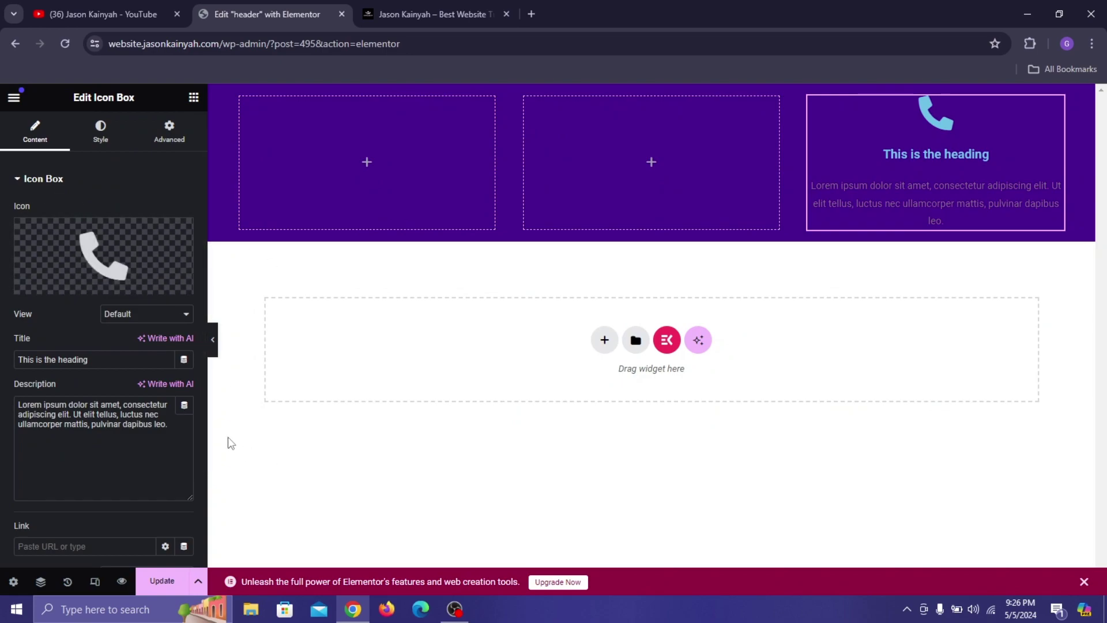
triple_click(128, 356)
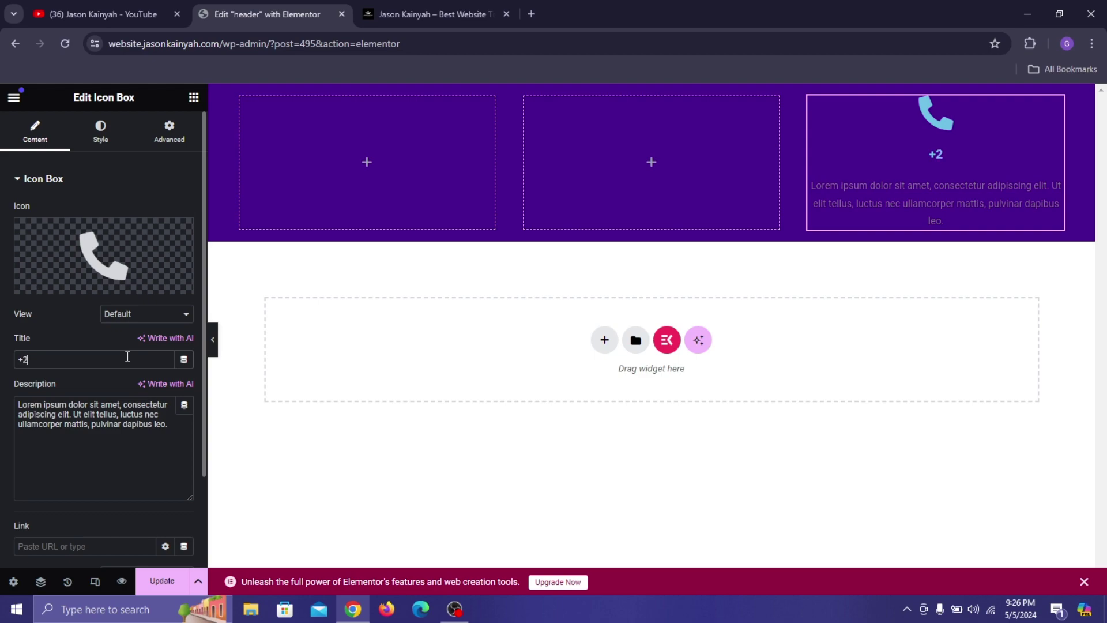
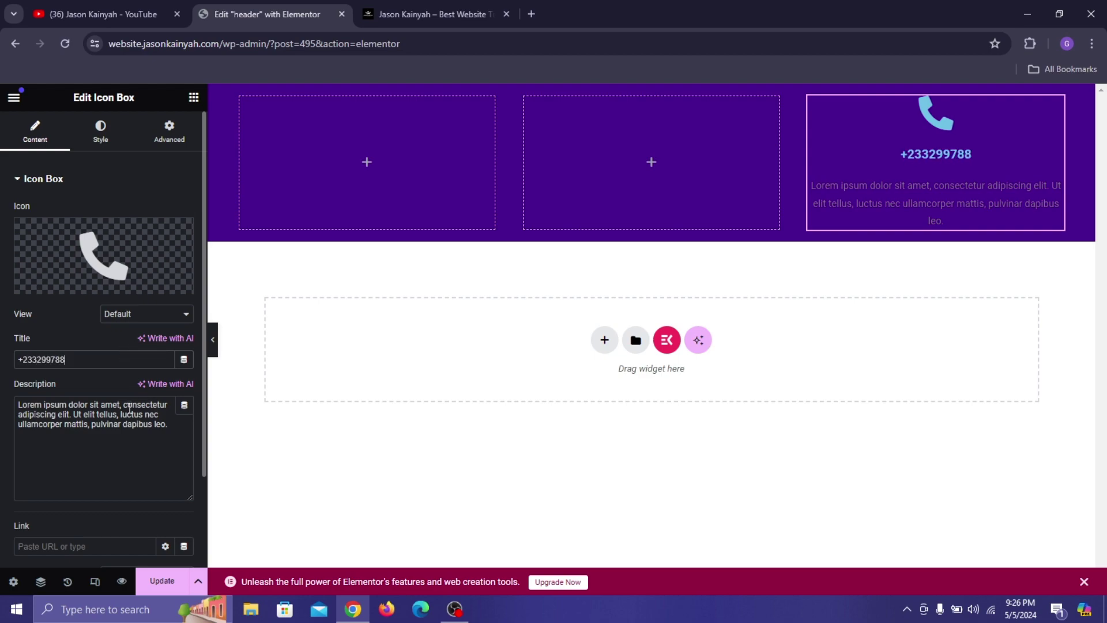
Clear the placeholder description and add the last digit of the phone number.
key("ctrl+a")
key("BackSpace")
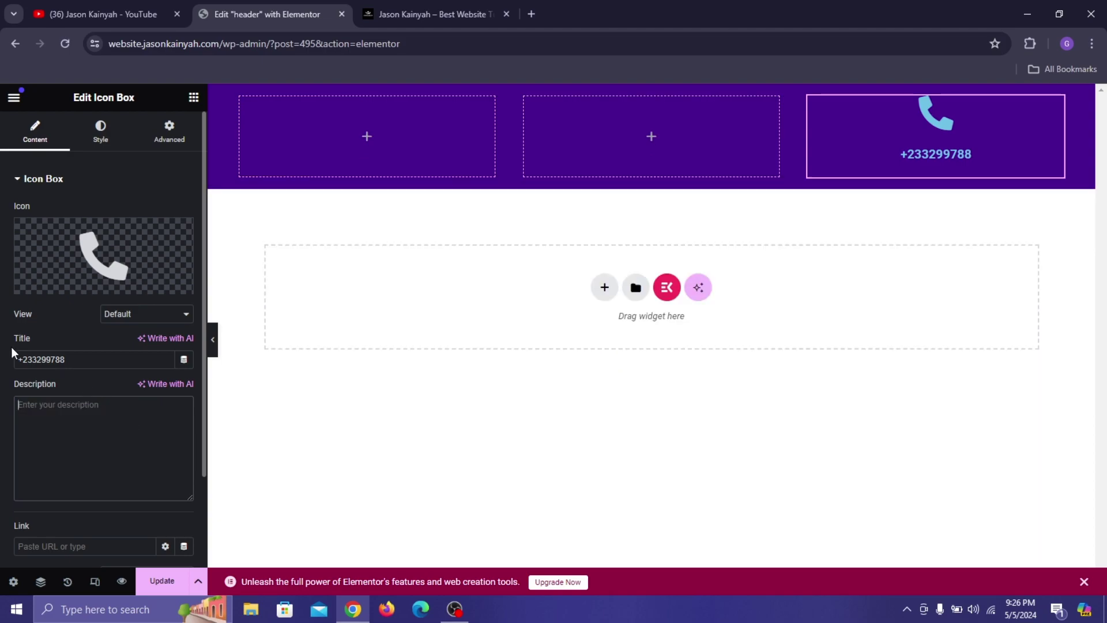
left_click(85, 358)
type("5")
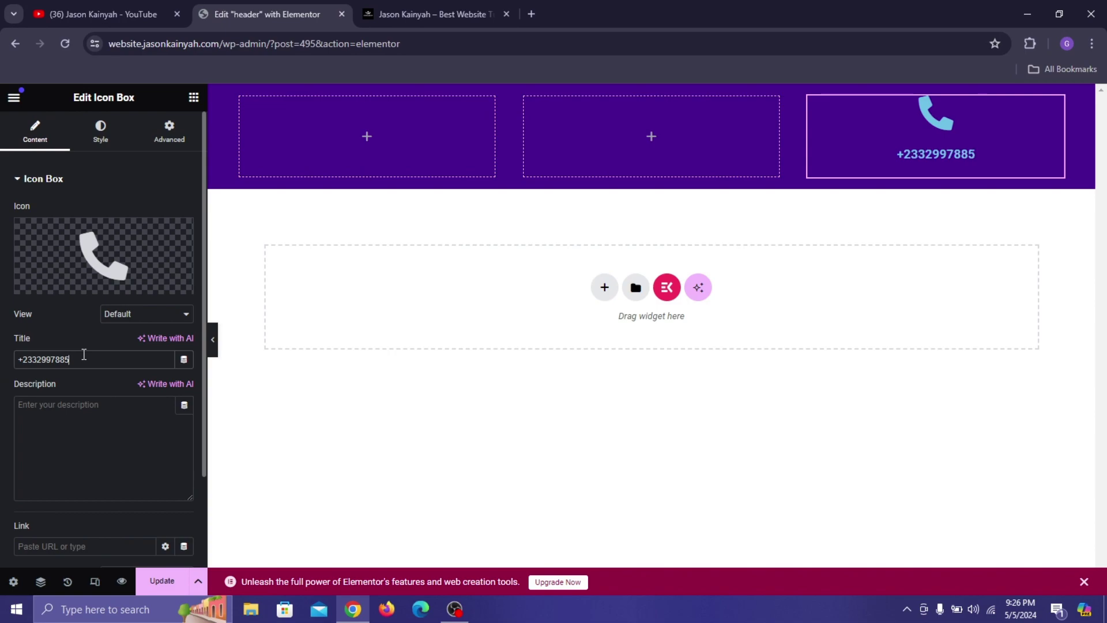
left_click(111, 137)
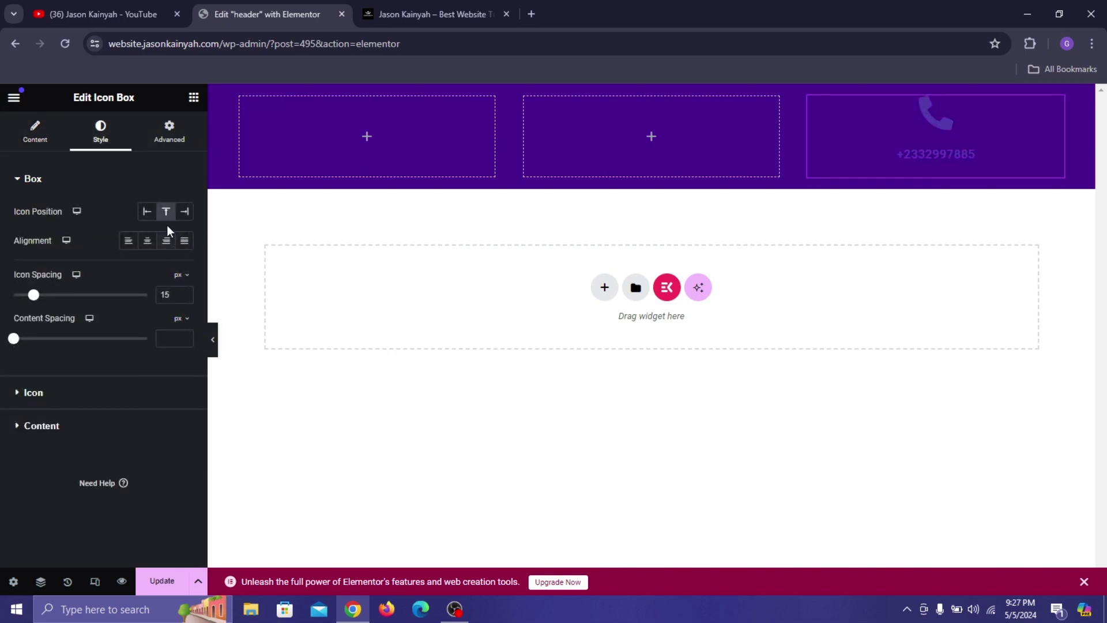
Place the icon on the left with spacing 8, and make it white at size 21.
left_click(147, 212)
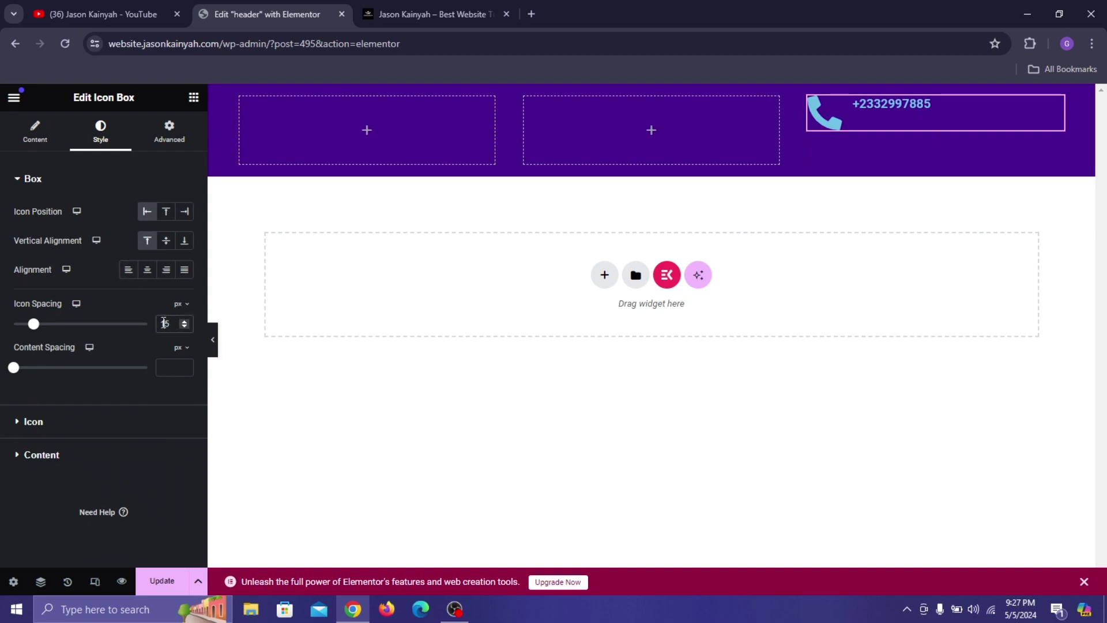
type("8")
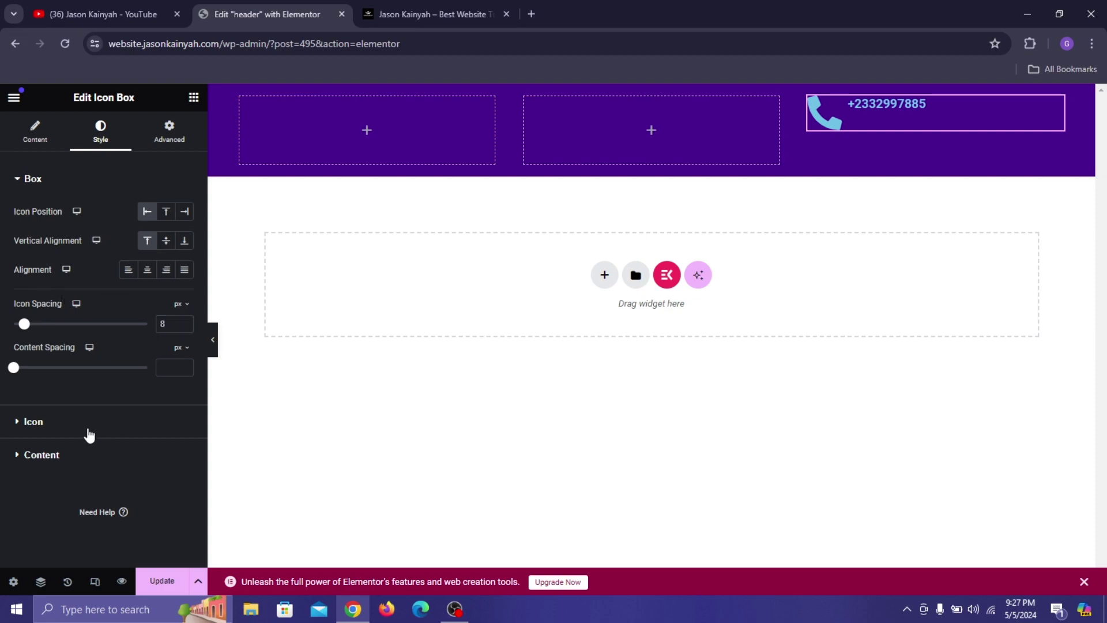
left_click(110, 419)
left_click(185, 274)
left_click_drag(150, 332, 34, 264)
left_click(26, 464)
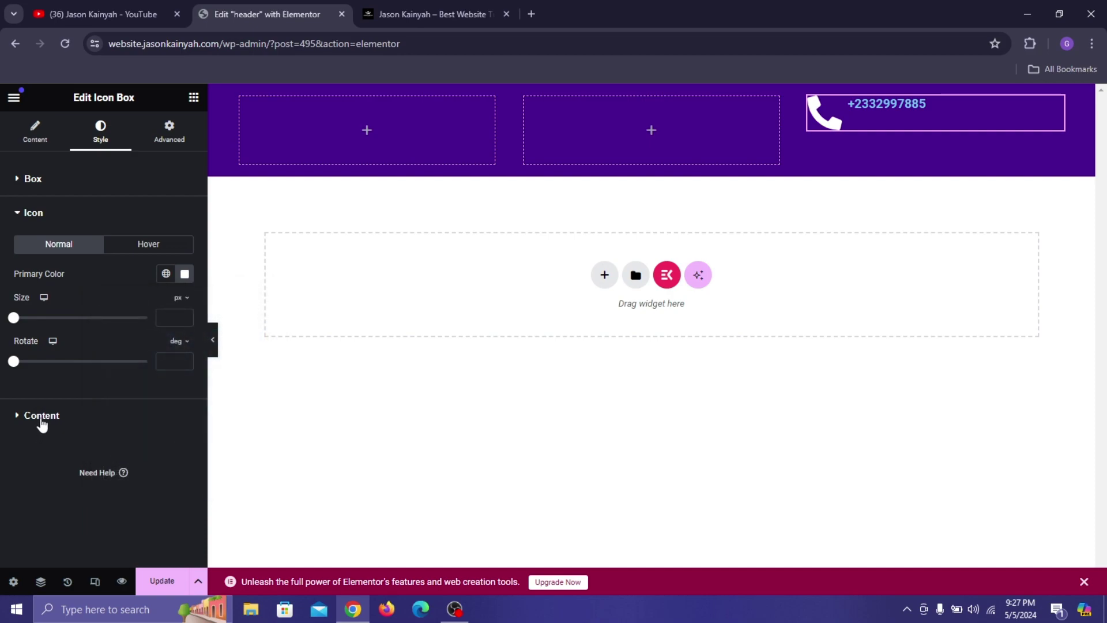
left_click(173, 317)
type("21")
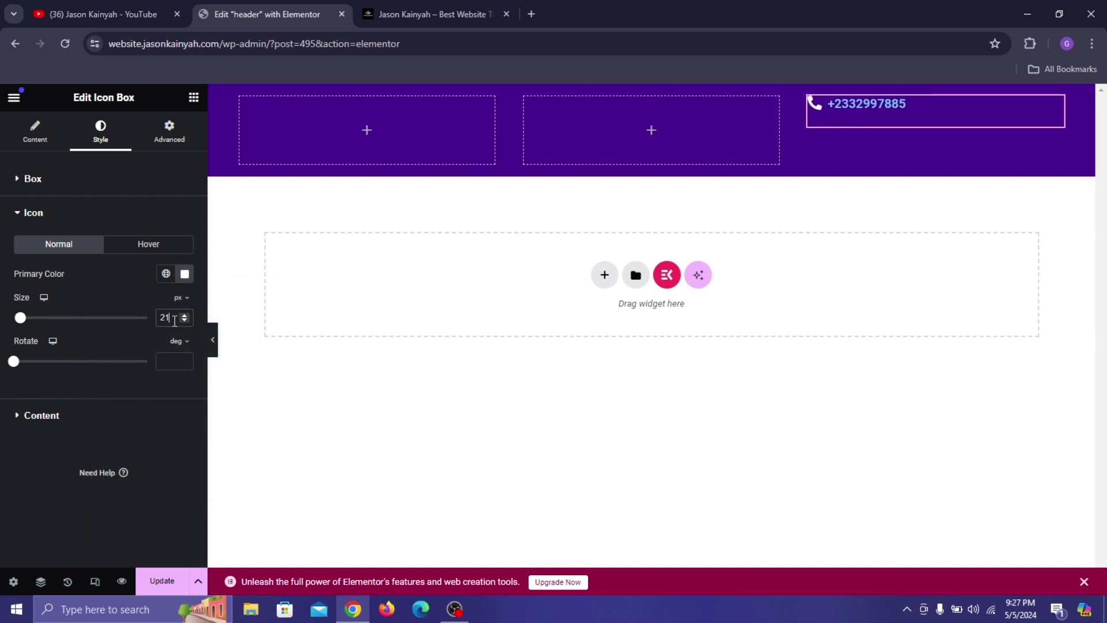
Style the phone-number title white (#FFFFFF) in Poppins at 16 px.
left_click(29, 418)
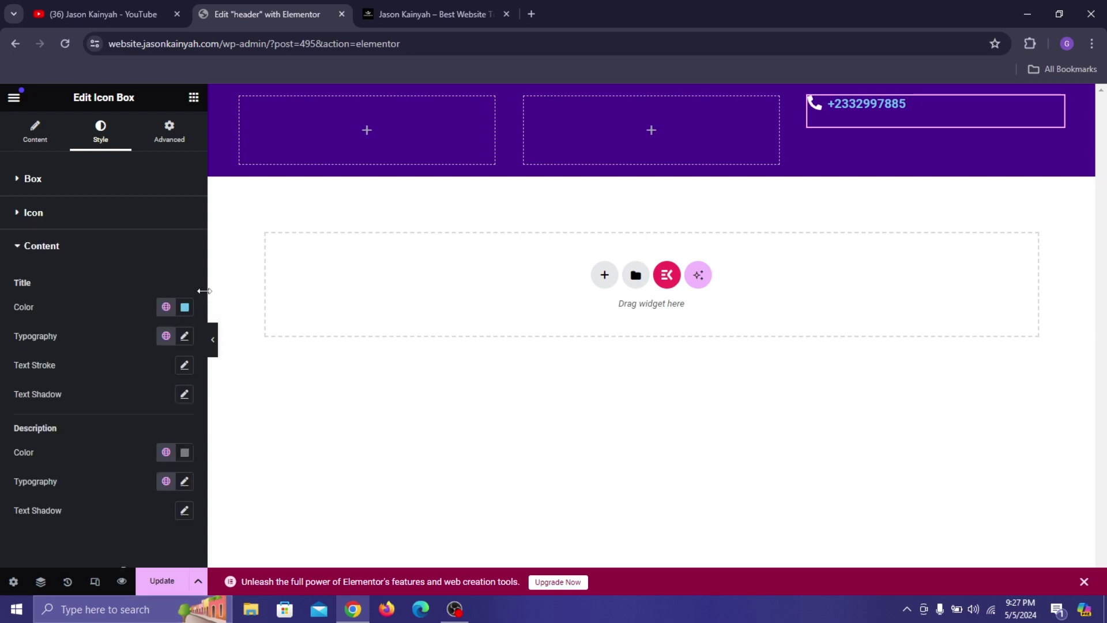
left_click(184, 307)
type("#FFFFFF")
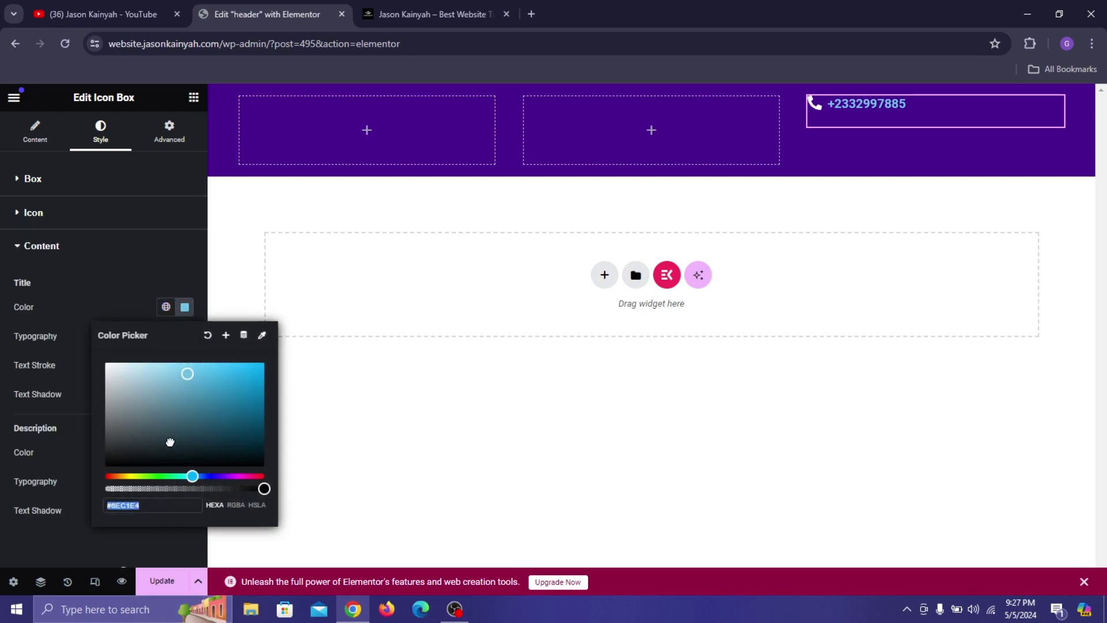
left_click(52, 312)
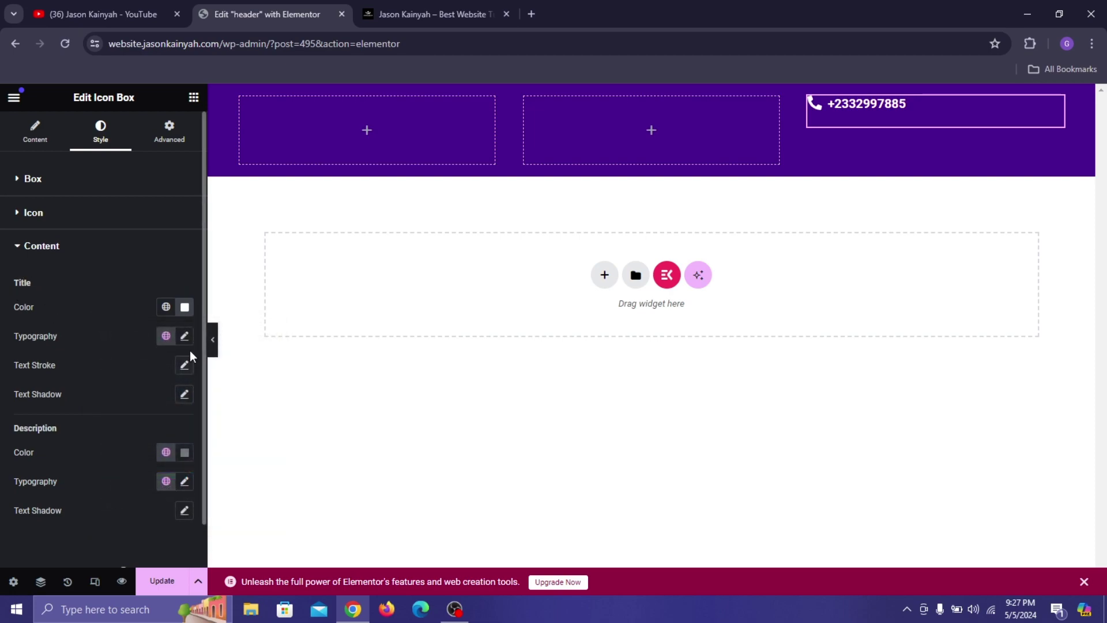
left_click(185, 336)
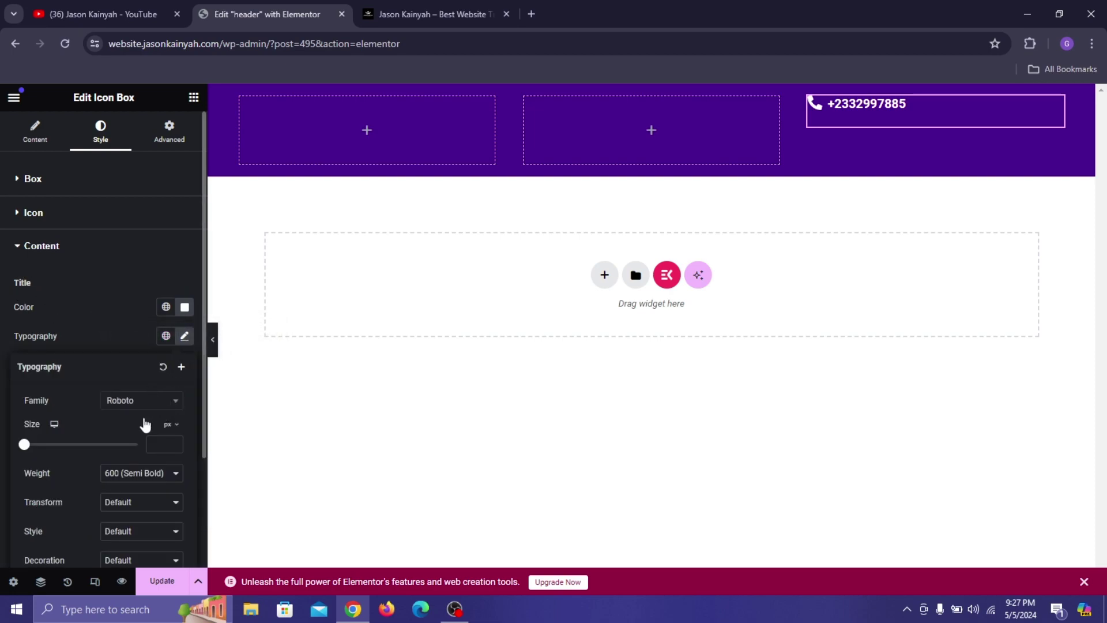
left_click(142, 401)
type("popp")
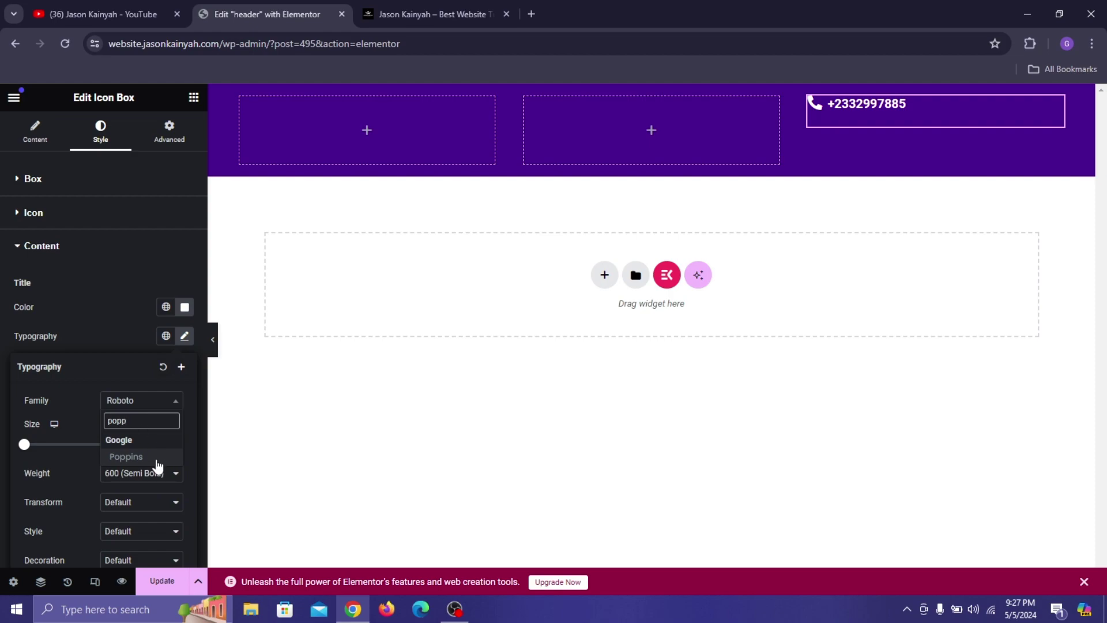
left_click(157, 462)
right_click(149, 452)
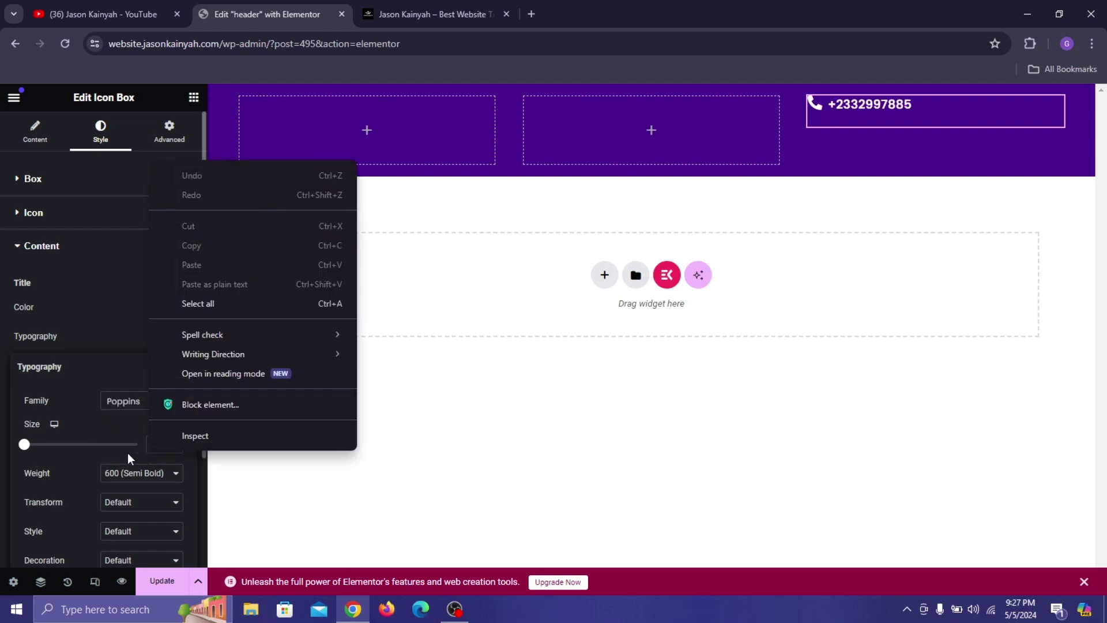
left_click(159, 444)
type("16")
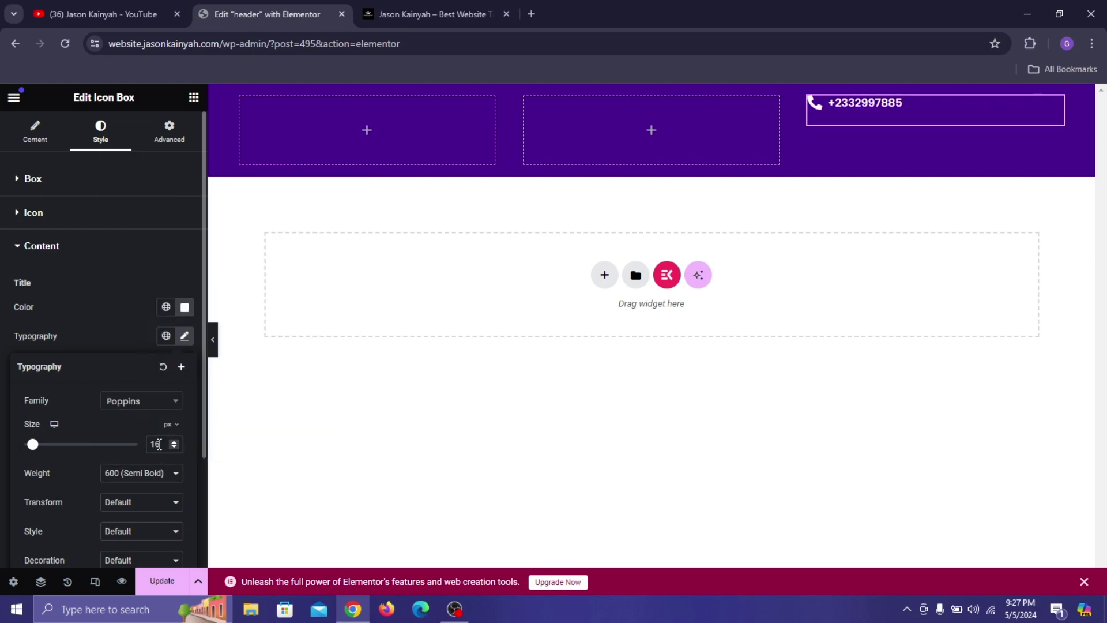
left_click(114, 321)
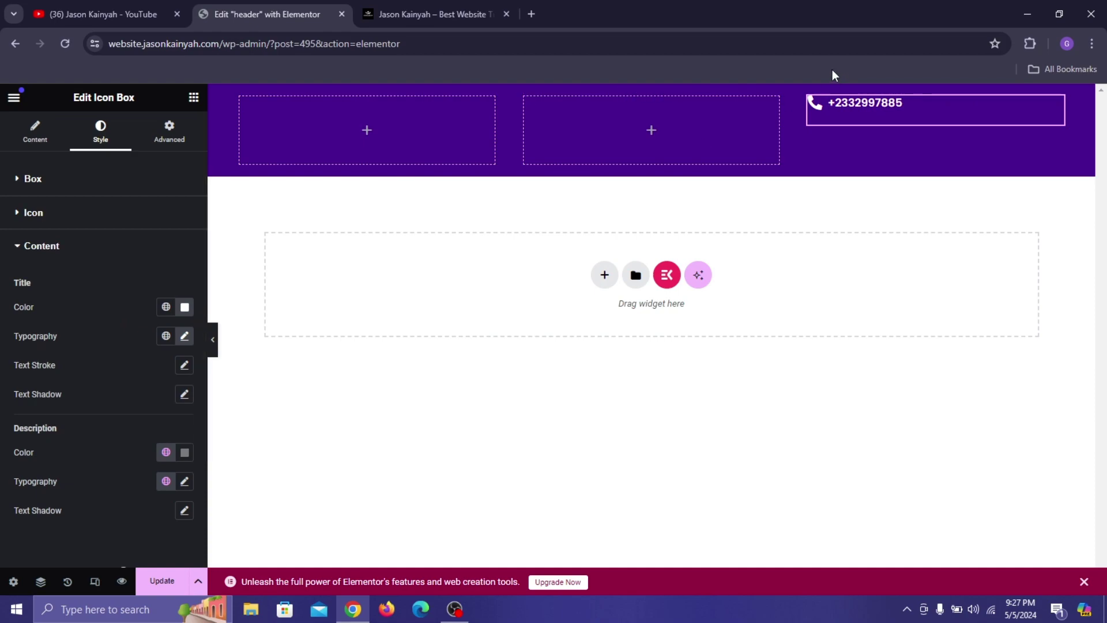
Duplicate the phone icon box and set its container direction to Row.
right_click(867, 113)
left_click(906, 156)
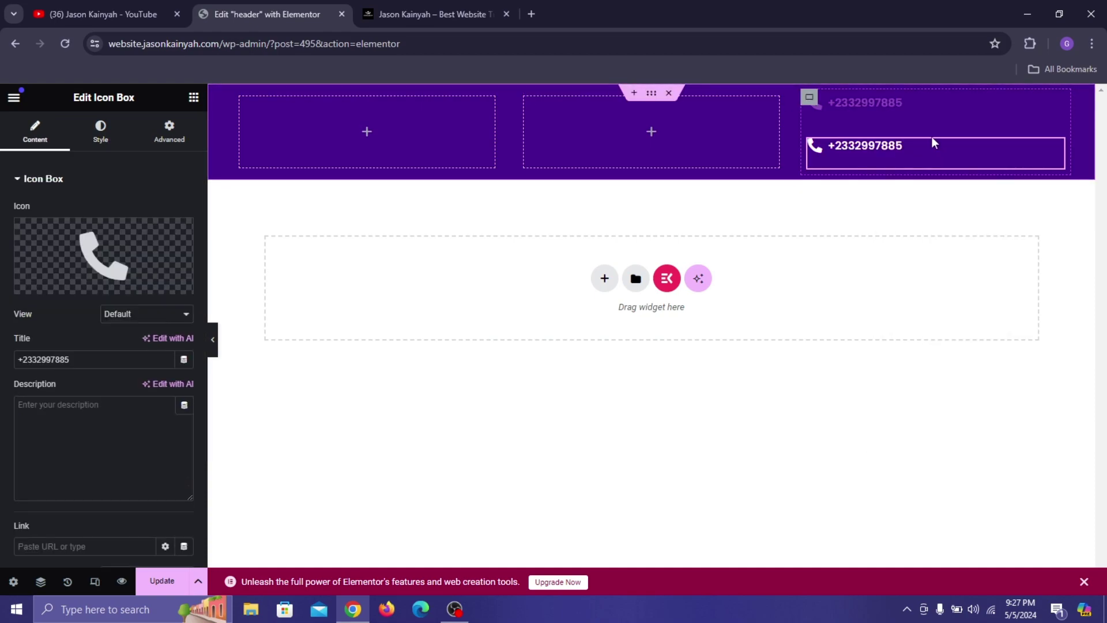
left_click(810, 99)
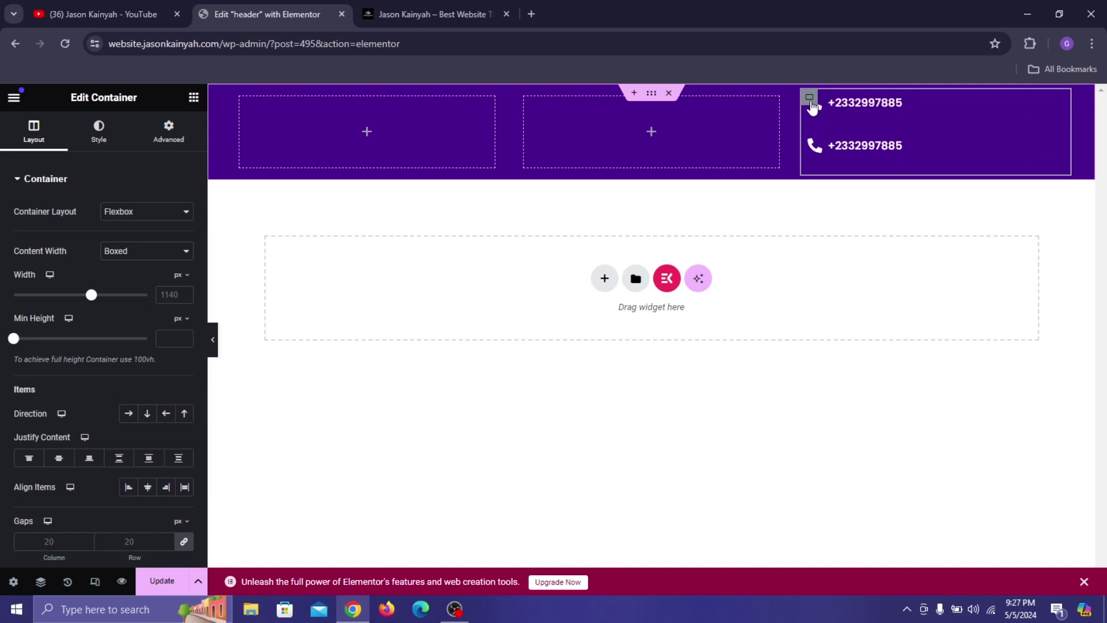
left_click(126, 418)
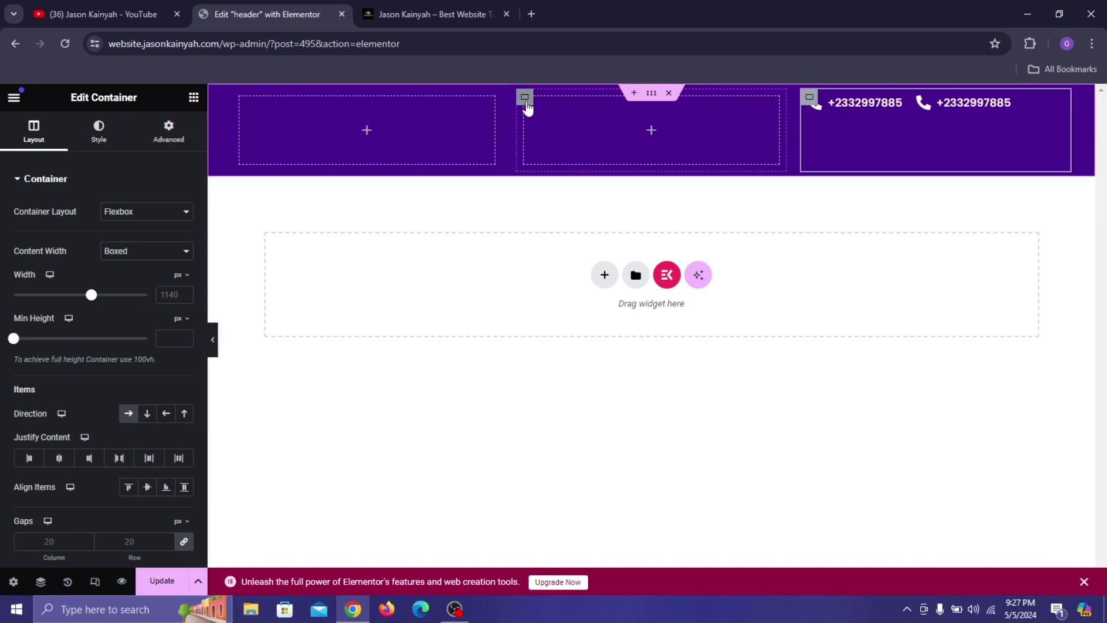
Delete the empty middle column and justify the phone boxes to the end, vertically centred.
right_click(524, 97)
left_click(553, 465)
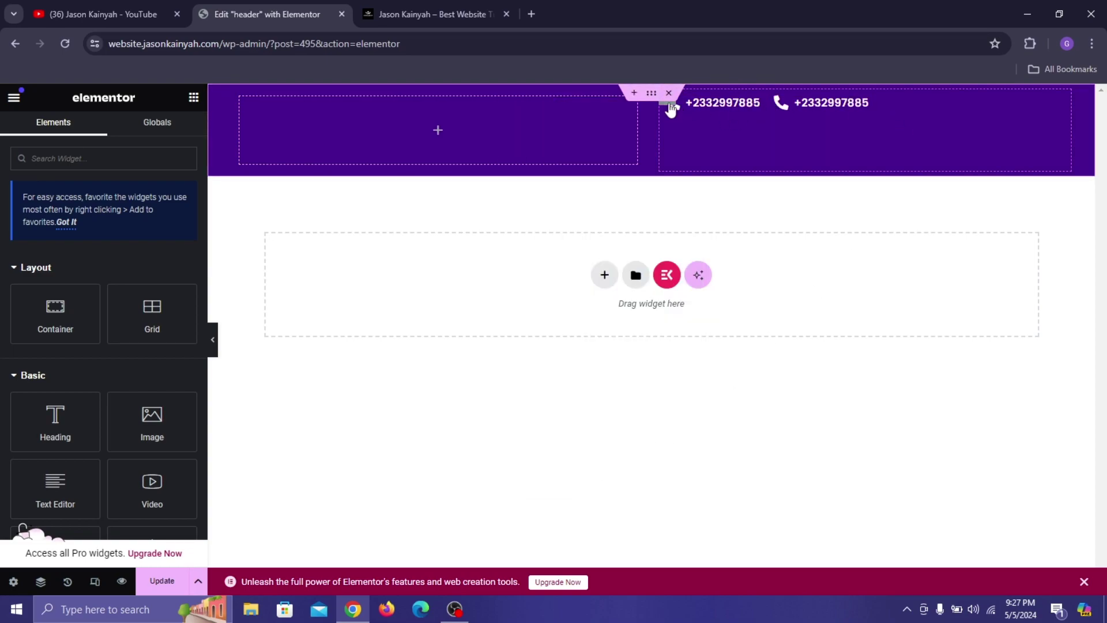
left_click(668, 104)
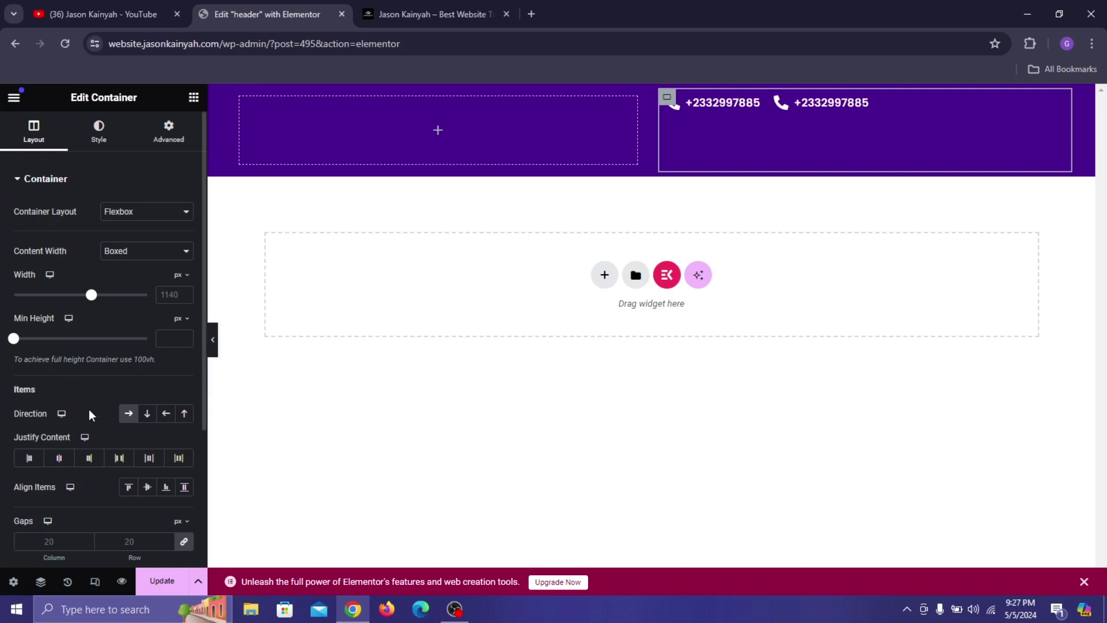
left_click(91, 459)
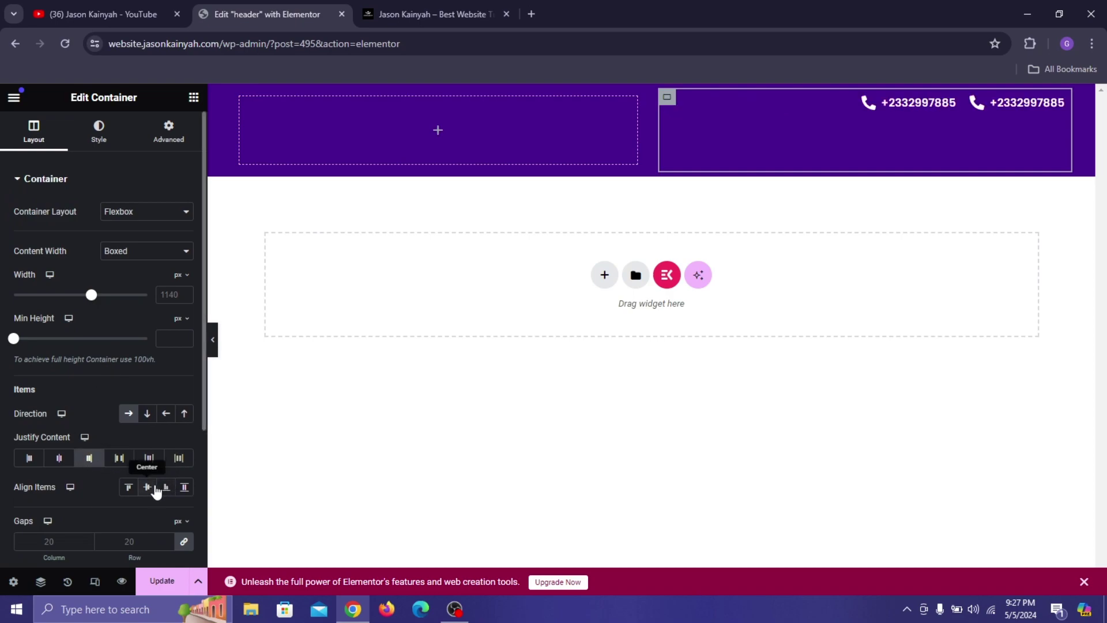
left_click(154, 488)
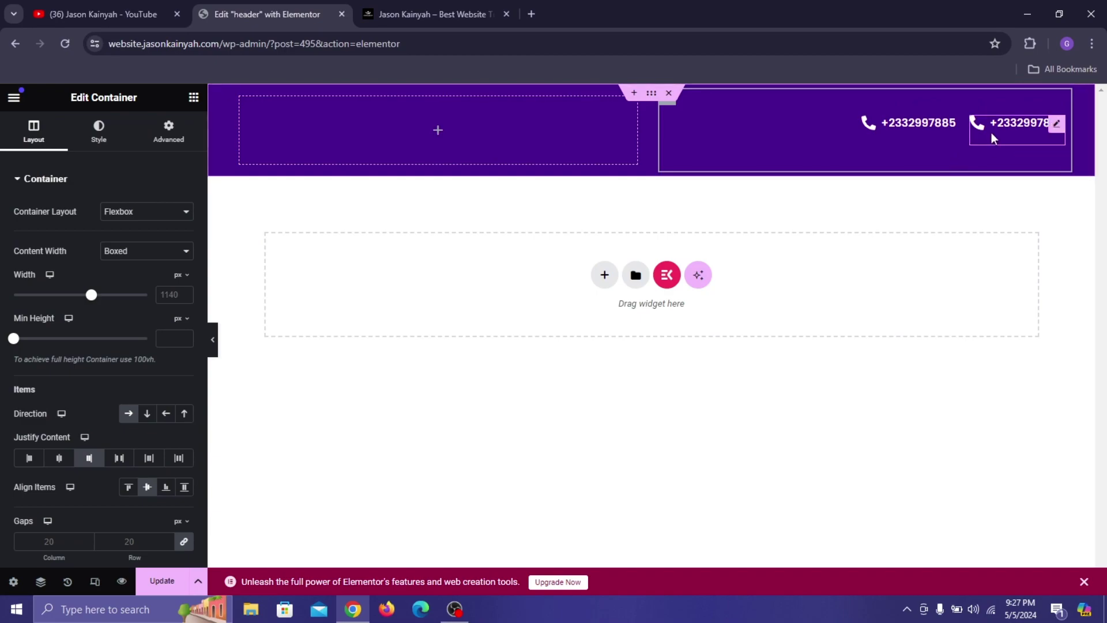
left_click(1003, 132)
Give the second icon box an envelope icon and enter the contact e-mail address as its title.
left_click(59, 283)
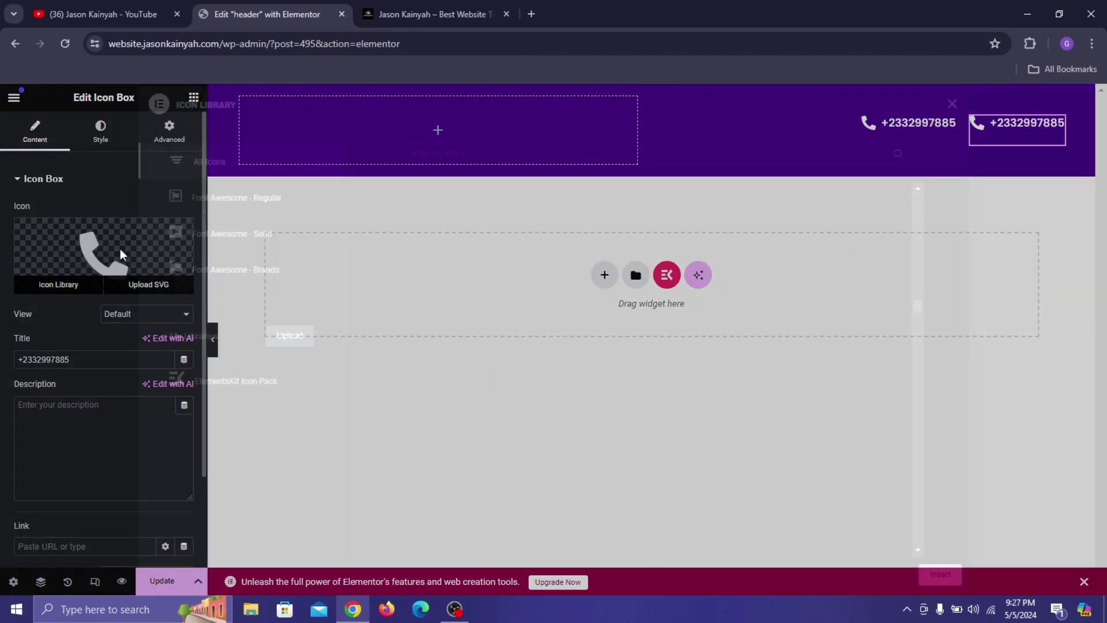
left_click(569, 152)
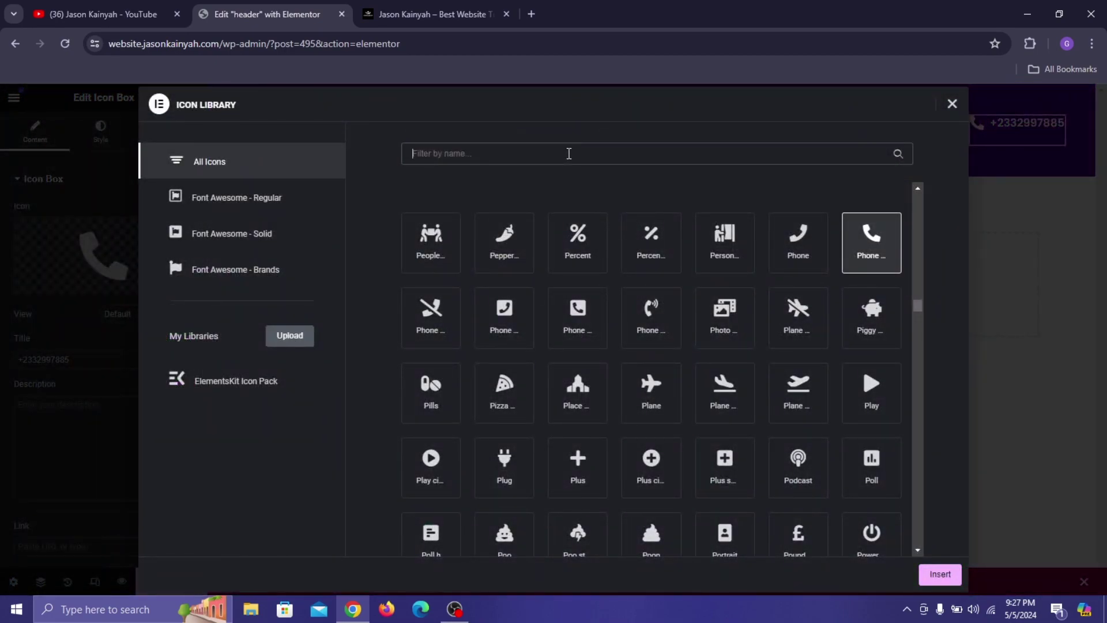
type("envelope")
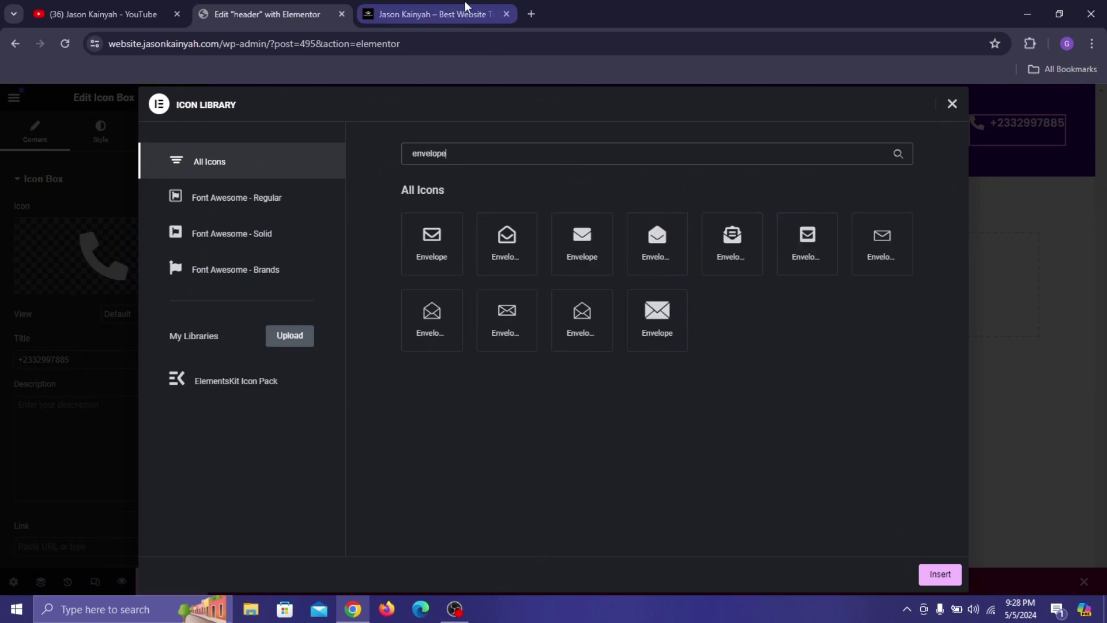
left_click(577, 257)
left_click(938, 574)
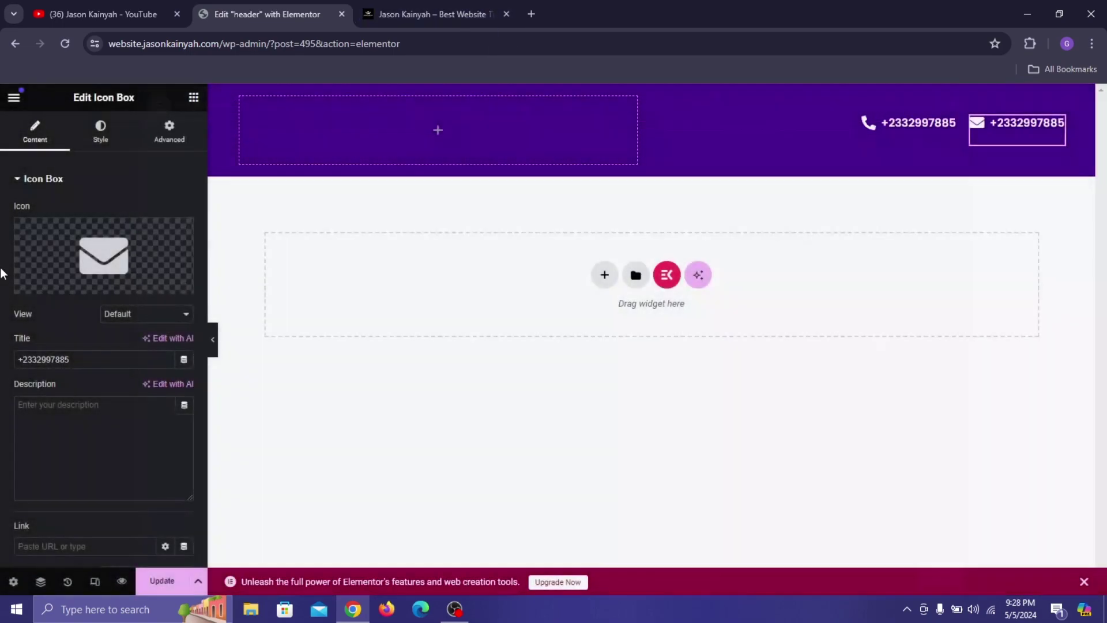
triple_click(127, 362)
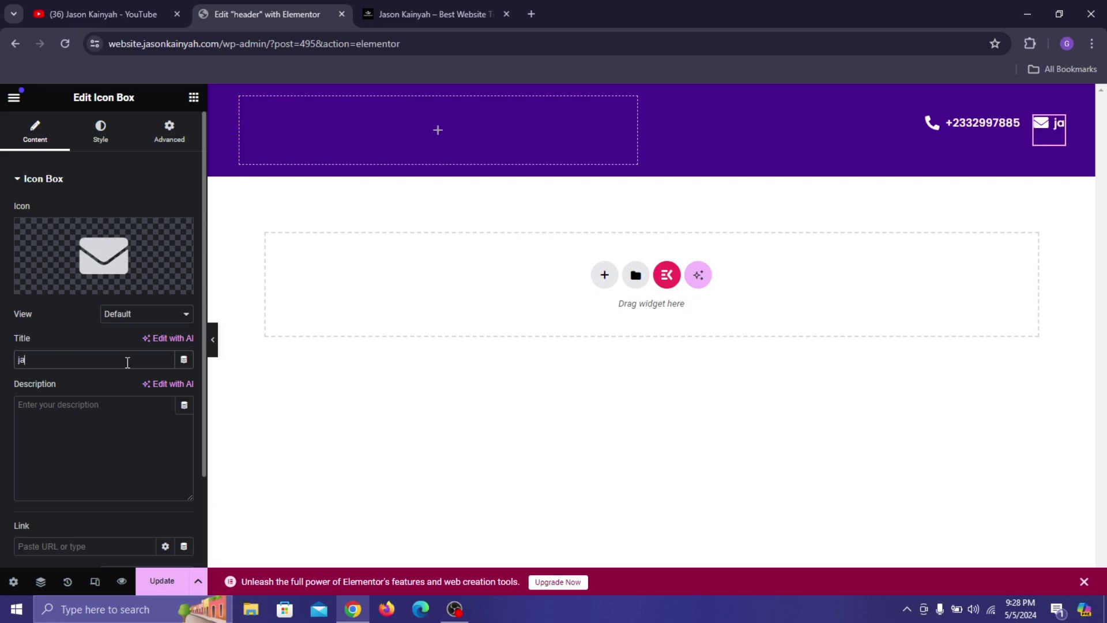
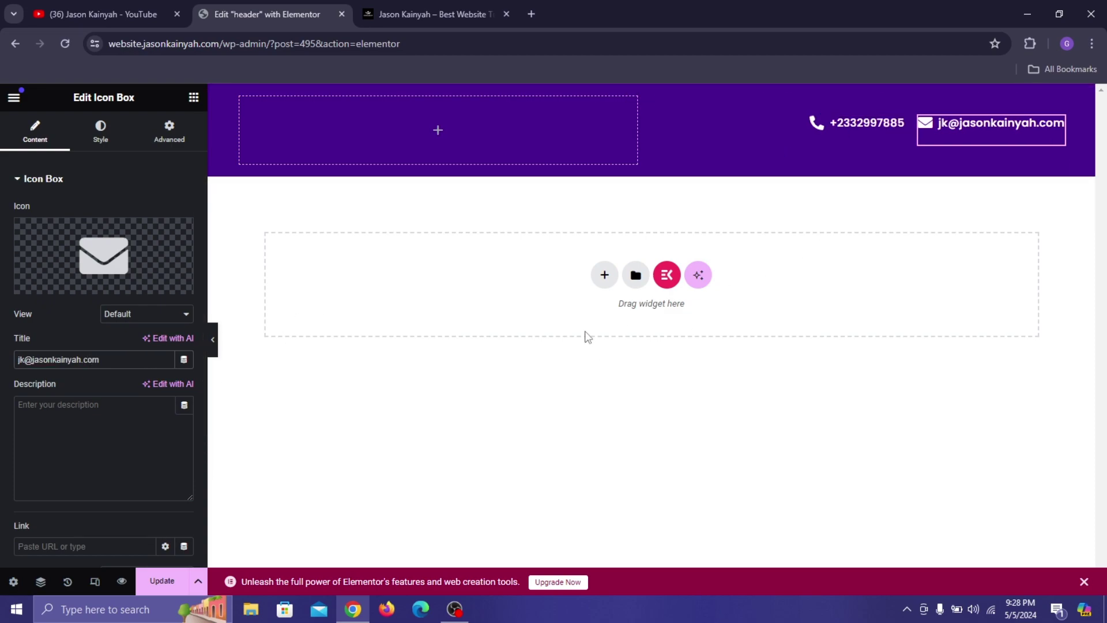
Add a new single-row Flexbox container below the top bar.
left_click(603, 283)
left_click(592, 346)
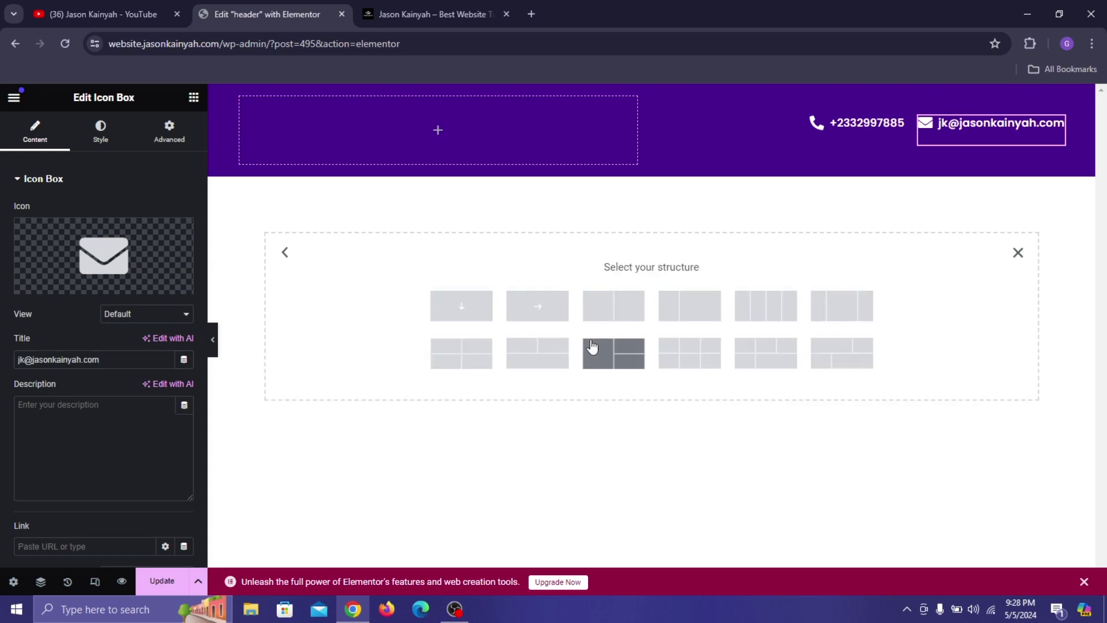
left_click(538, 306)
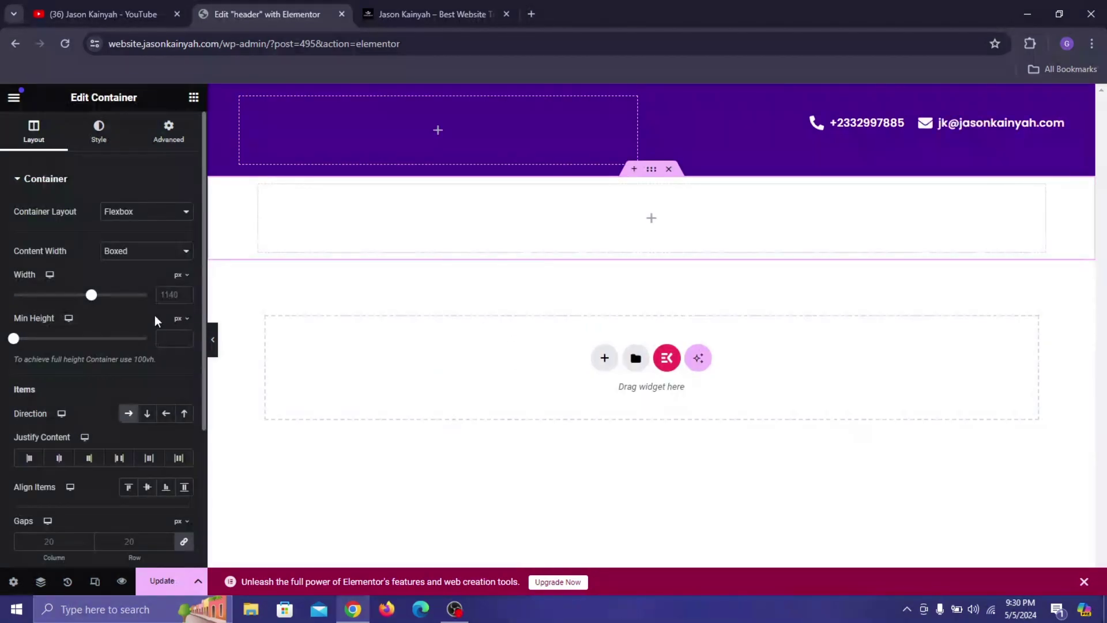
scroll(179, 294, "up", 20)
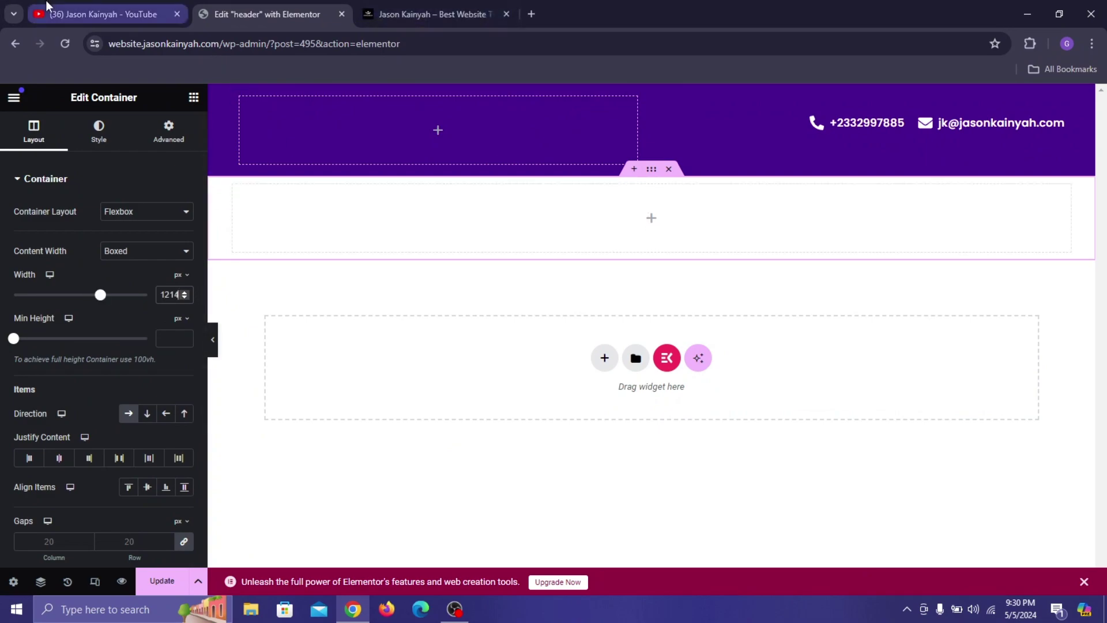
Place a nested Container in the new row and duplicate it twice for three containers.
left_click(194, 98)
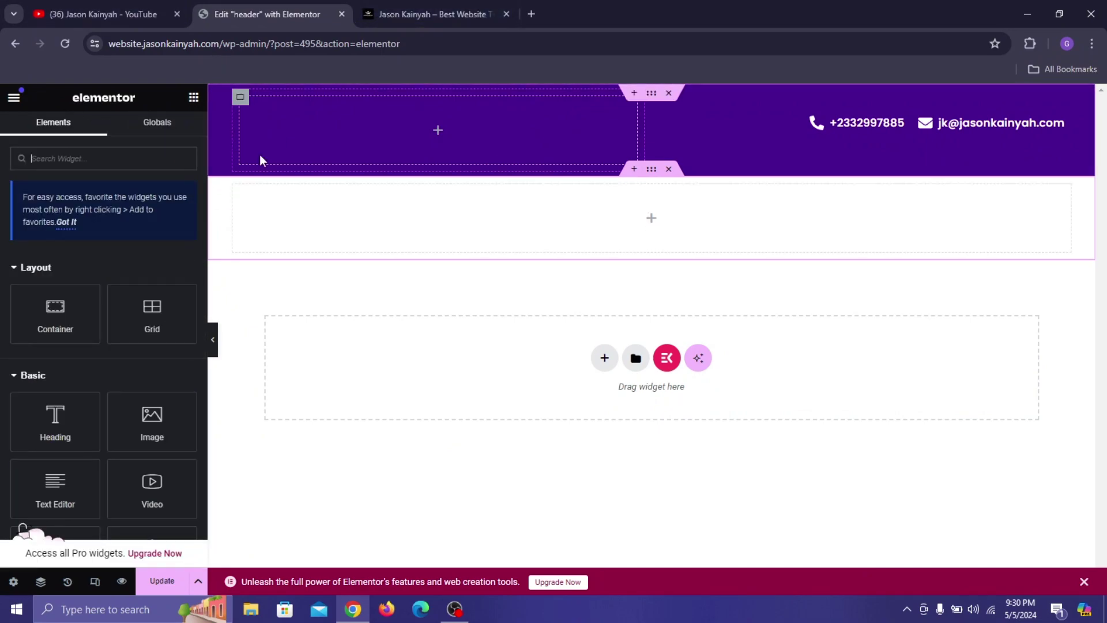
left_click_drag(92, 288, 336, 212)
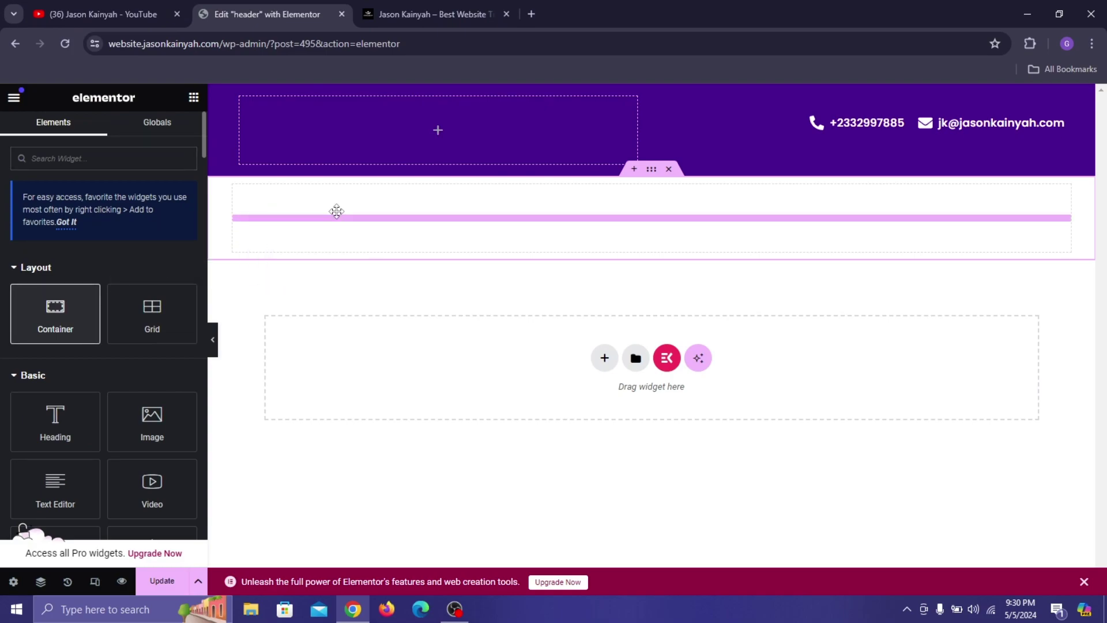
right_click(242, 198)
left_click(277, 237)
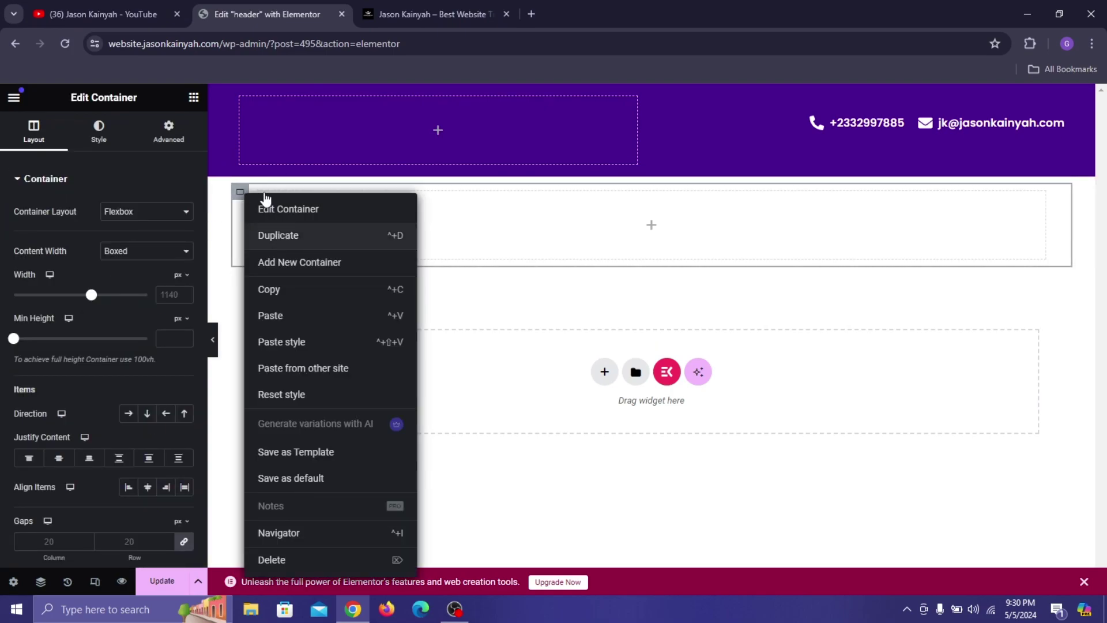
right_click(254, 203)
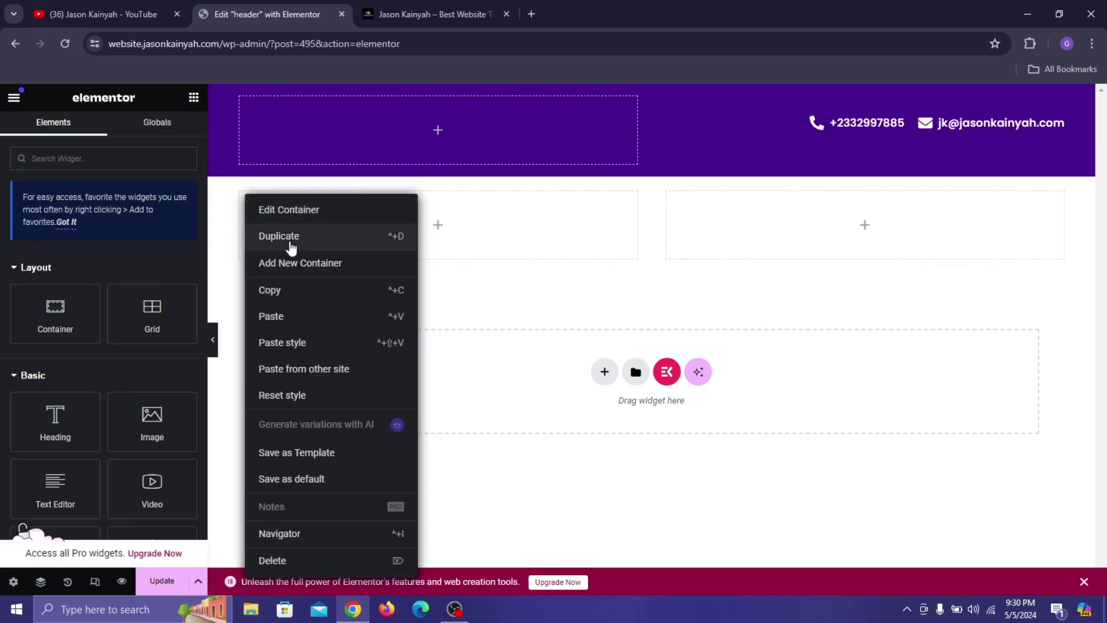
left_click(278, 237)
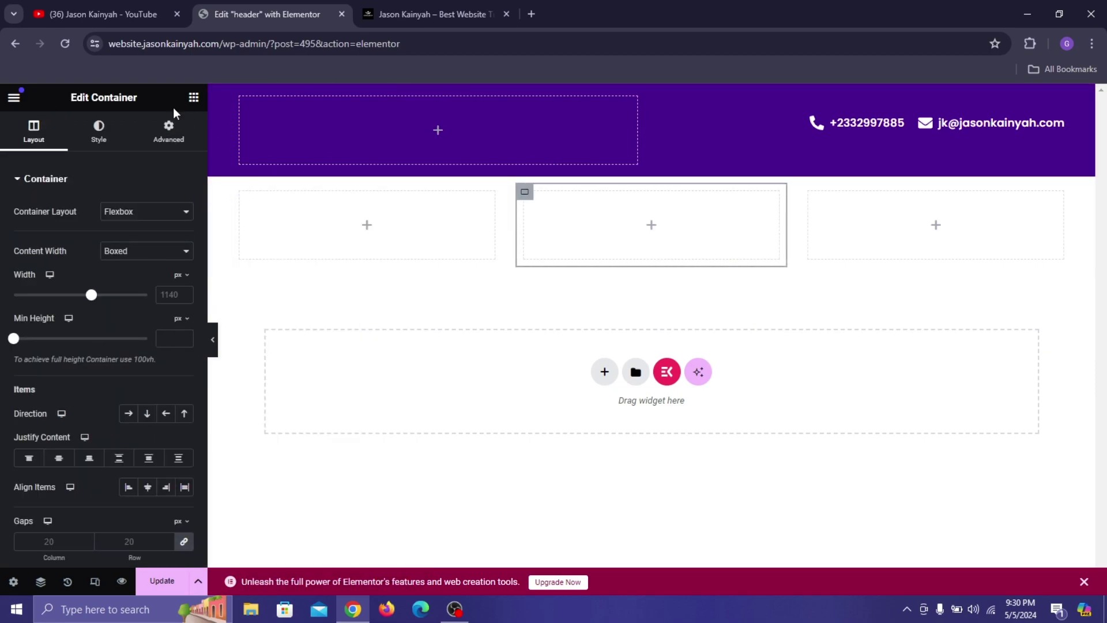
left_click(240, 194)
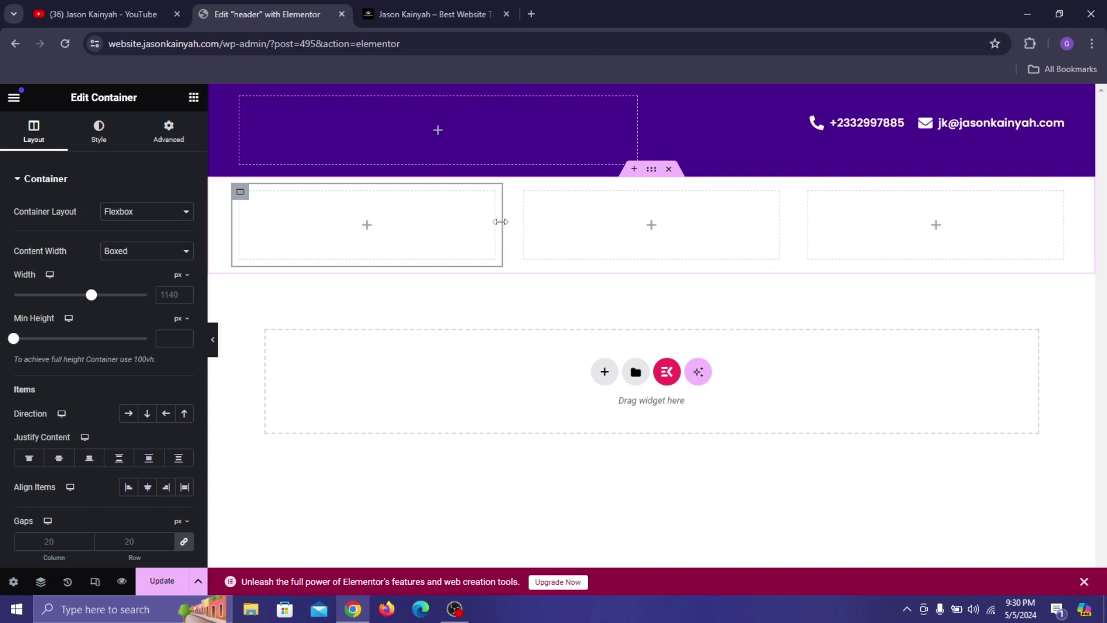
Set the left container to 17.76% and the middle to 55.01% width, then drop an Image widget left.
left_click_drag(500, 222, 452, 218)
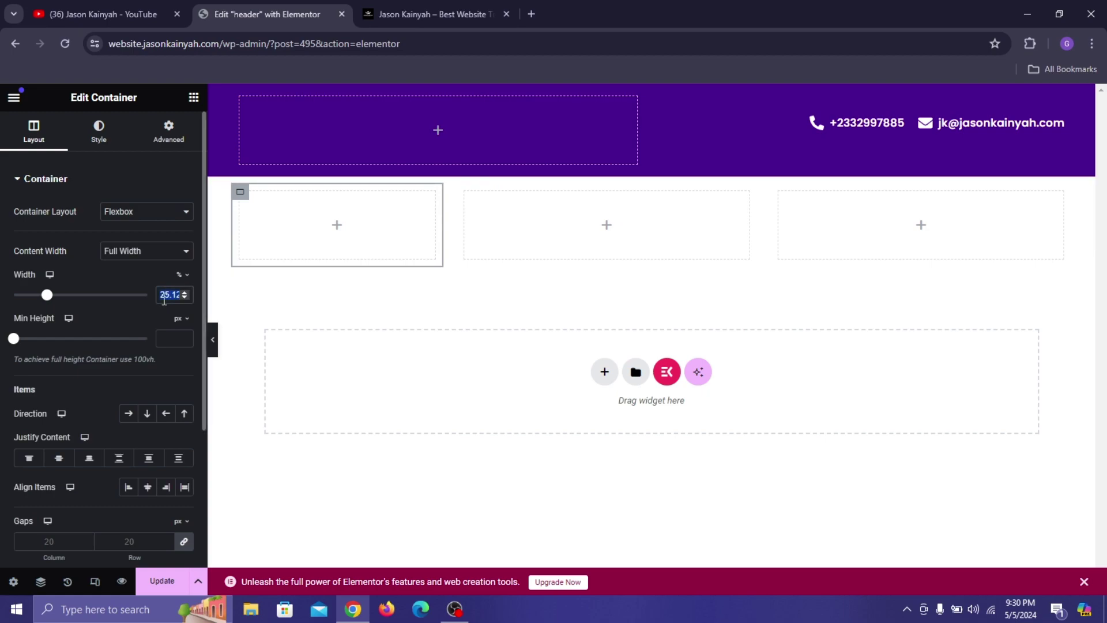
type("17")
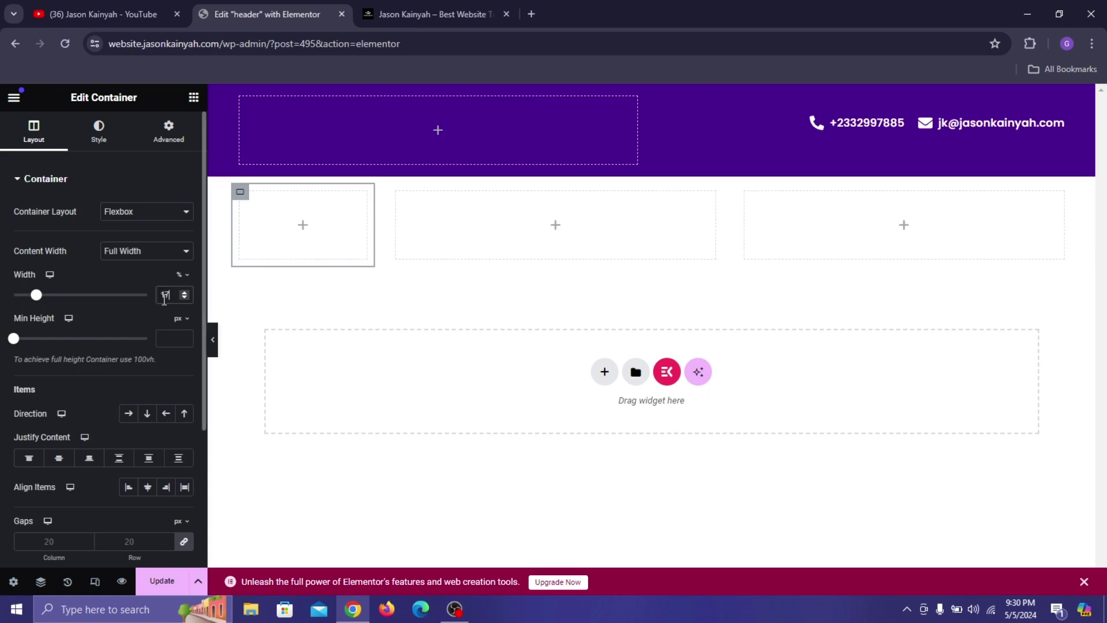
type(".76")
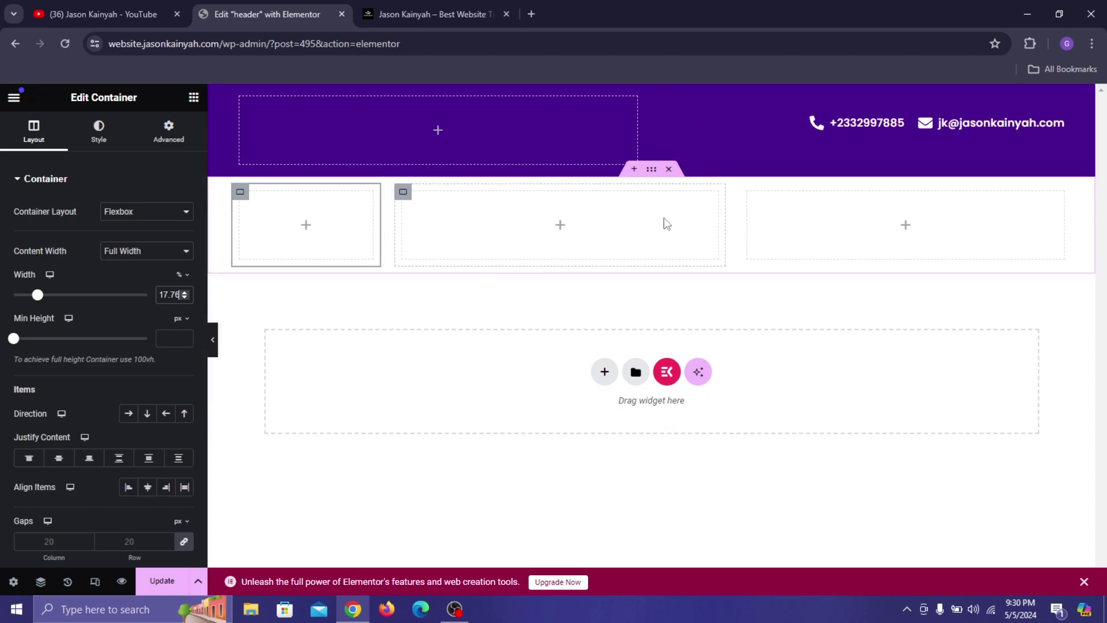
left_click(403, 192)
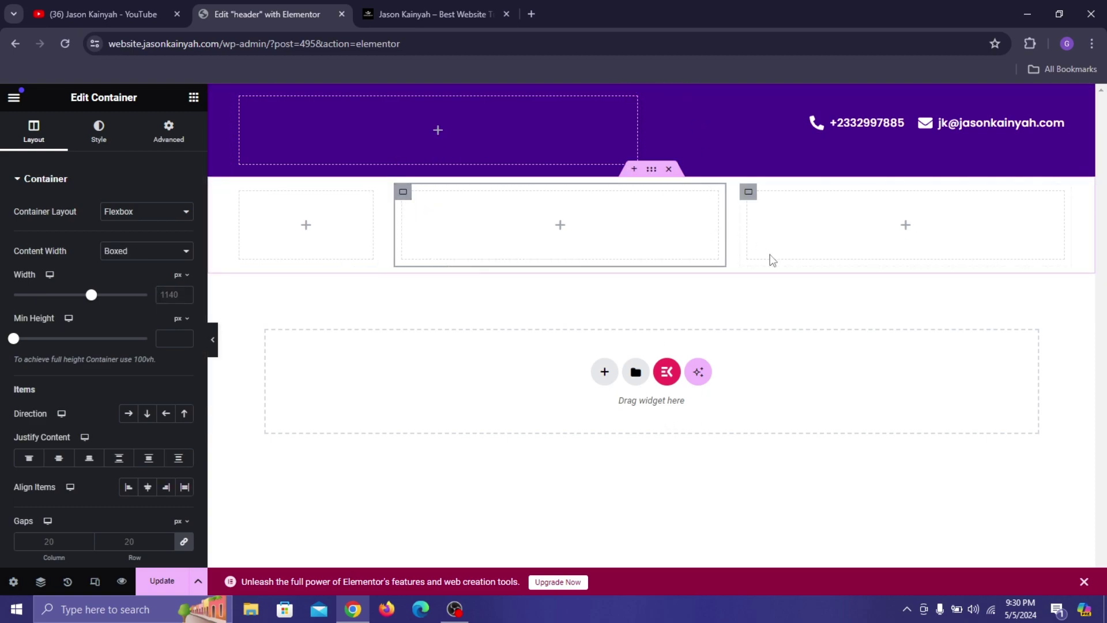
left_click_drag(721, 237, 804, 254)
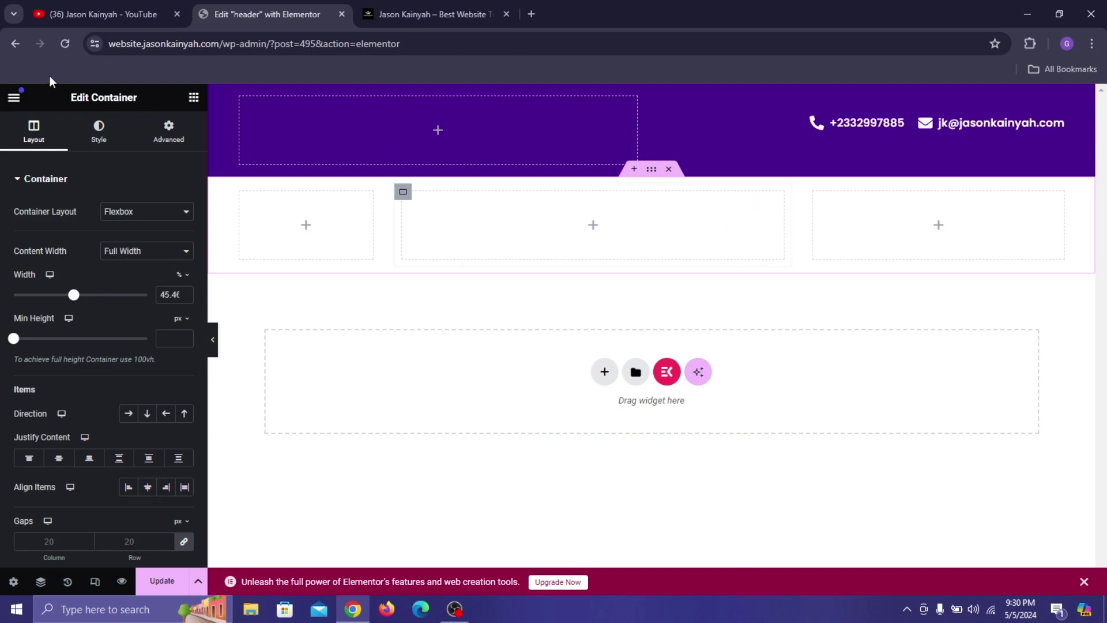
double_click(163, 296)
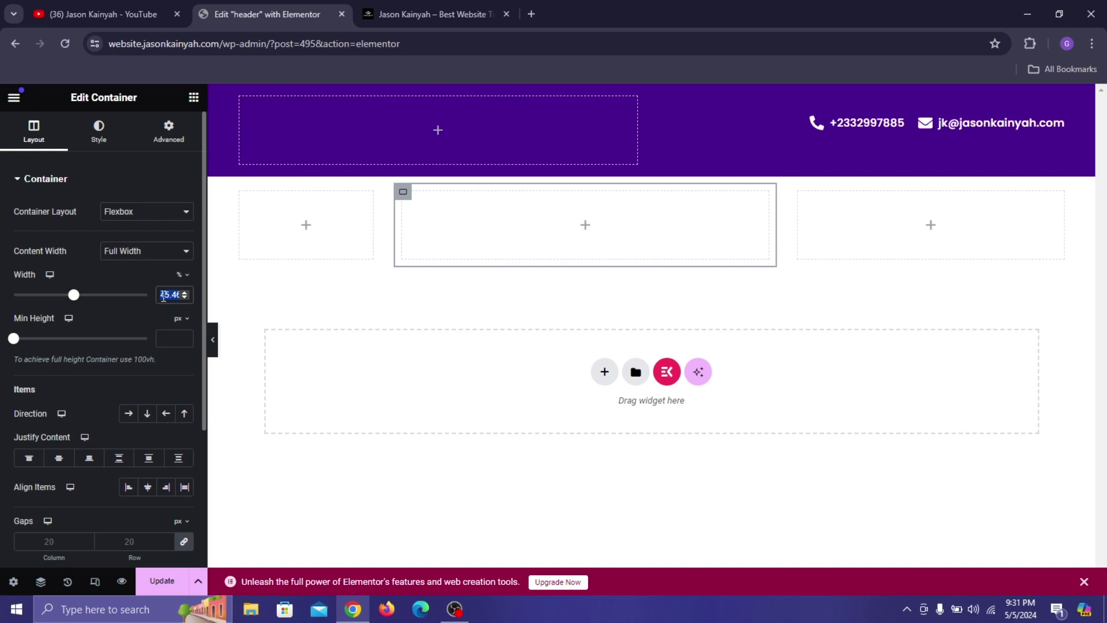
type("55.01")
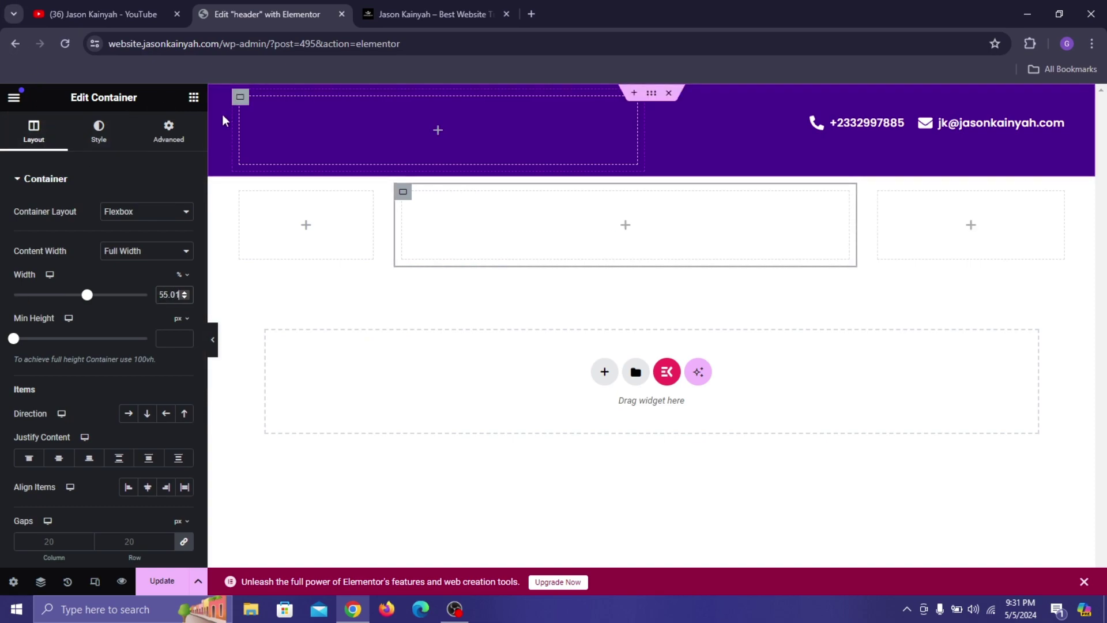
left_click(194, 97)
left_click_drag(152, 418, 277, 227)
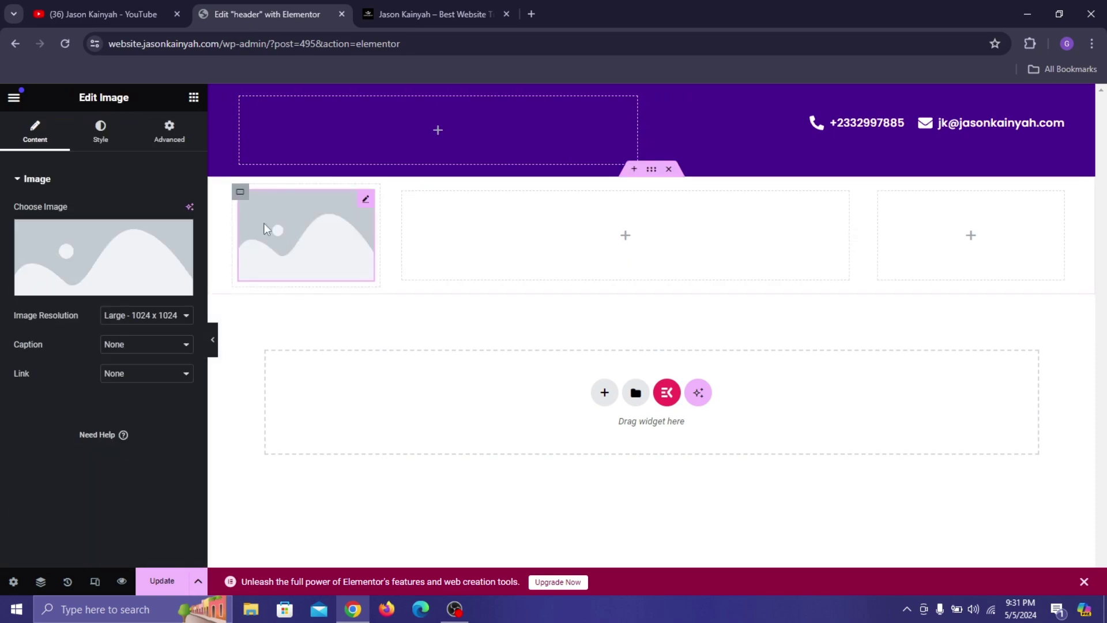
Insert the MY LOGO image from the Media Library into the left container, then open a new tab.
left_click(84, 256)
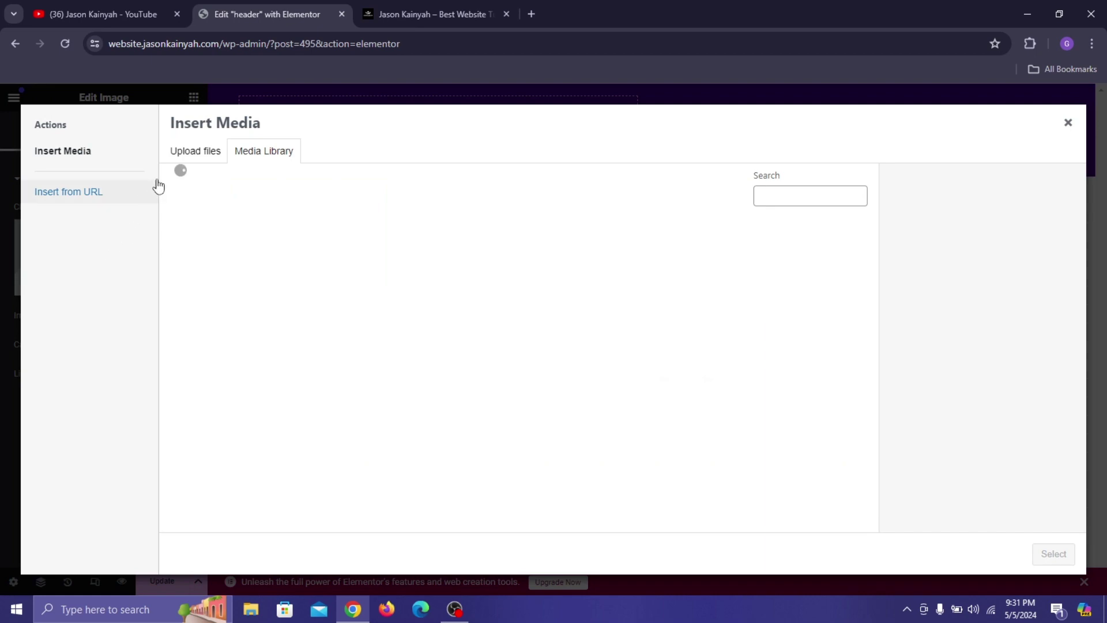
left_click(236, 271)
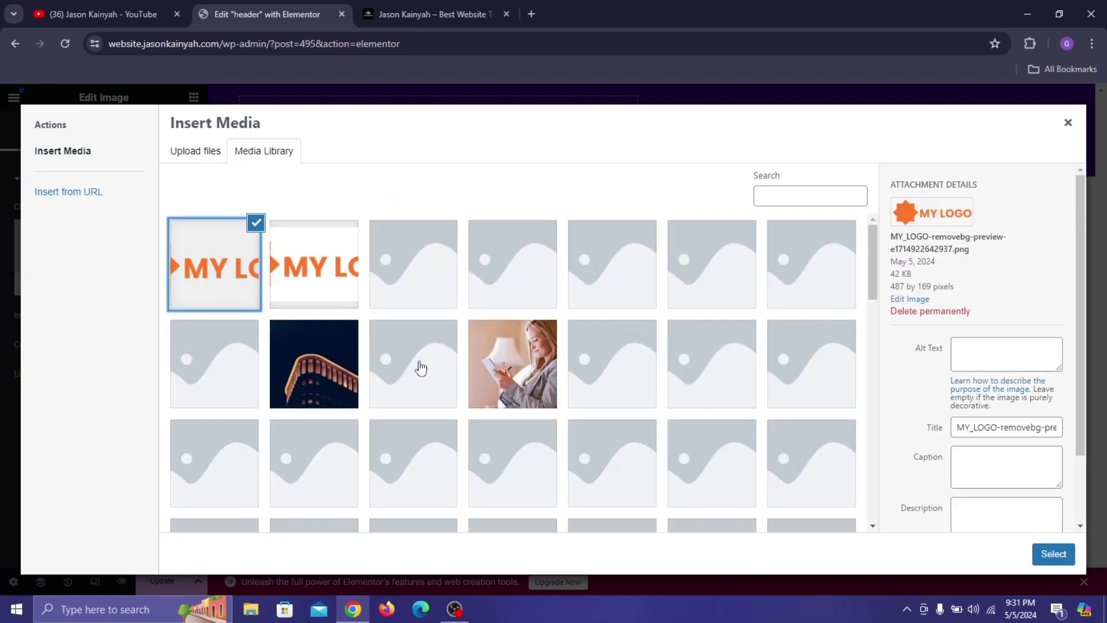
left_click(1054, 555)
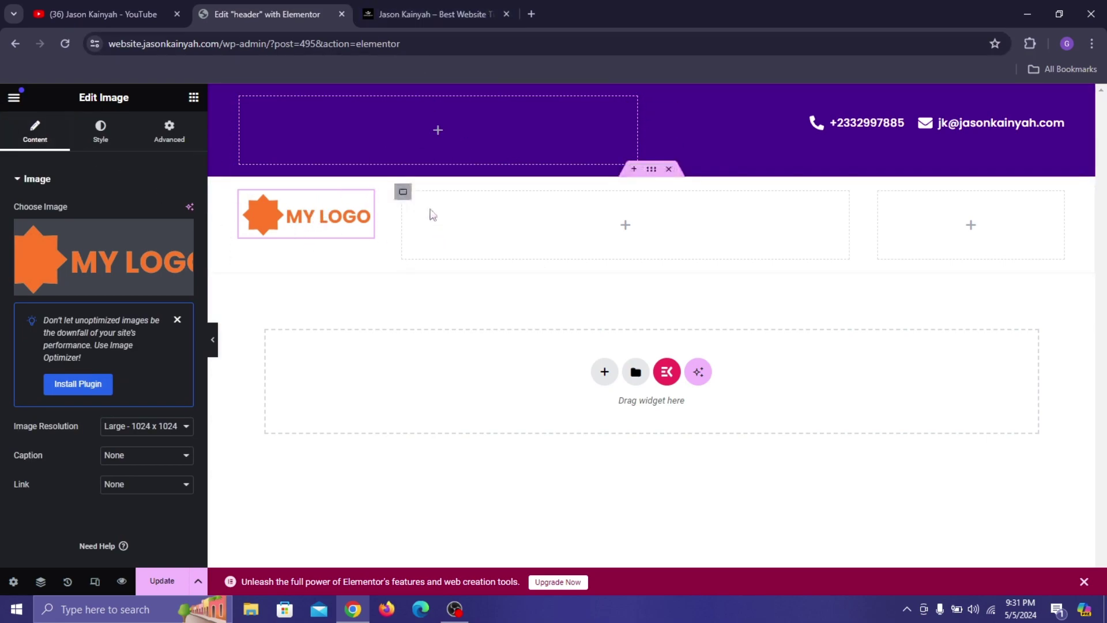
left_click(529, 17)
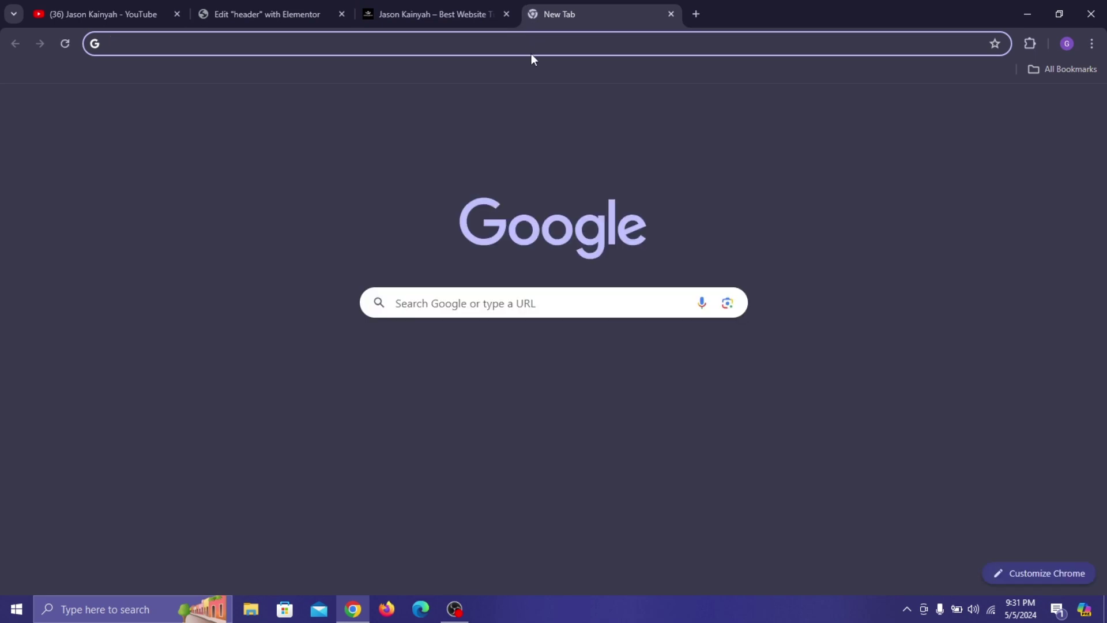
Go to canva.com and browse the suggested design types.
left_click(528, 44)
type("canva.com")
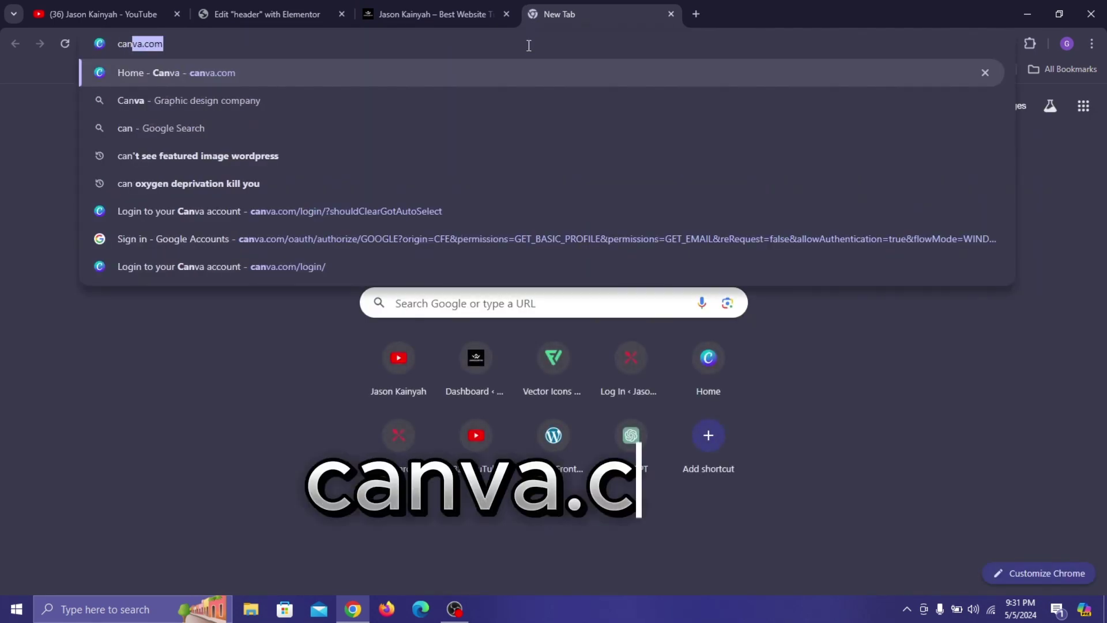
key("Return")
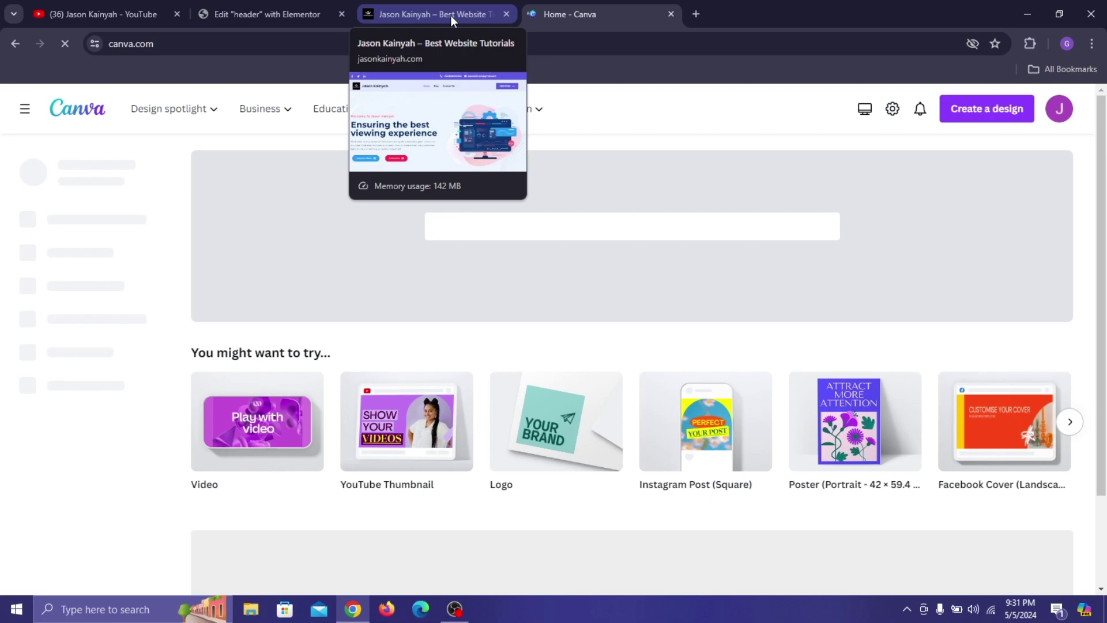
scroll(702, 270, "down", 3)
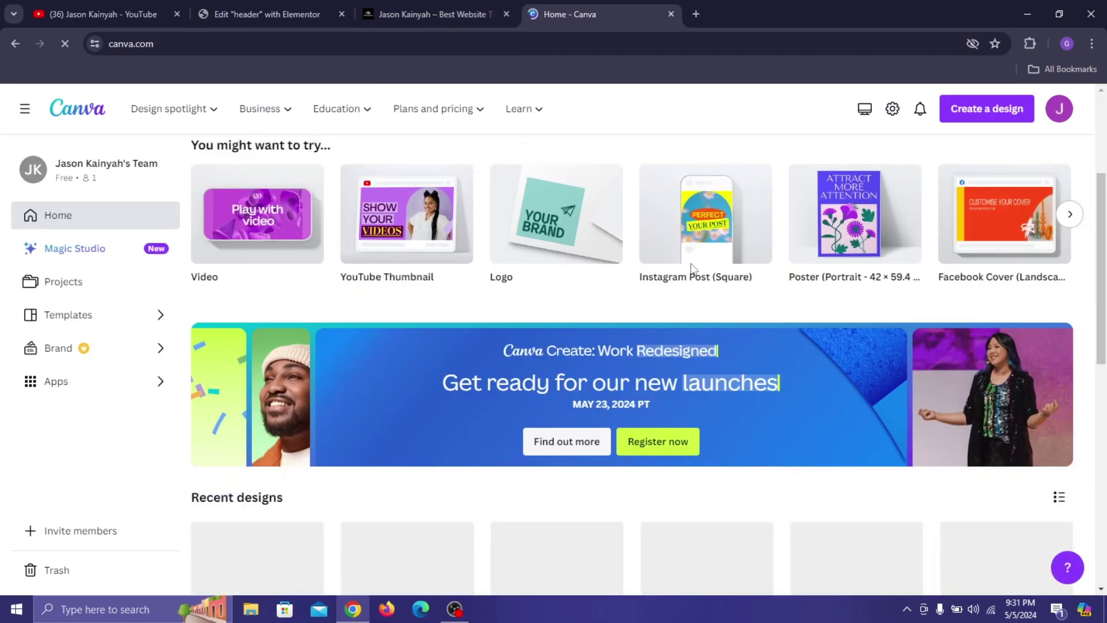
scroll(578, 297, "down", 5)
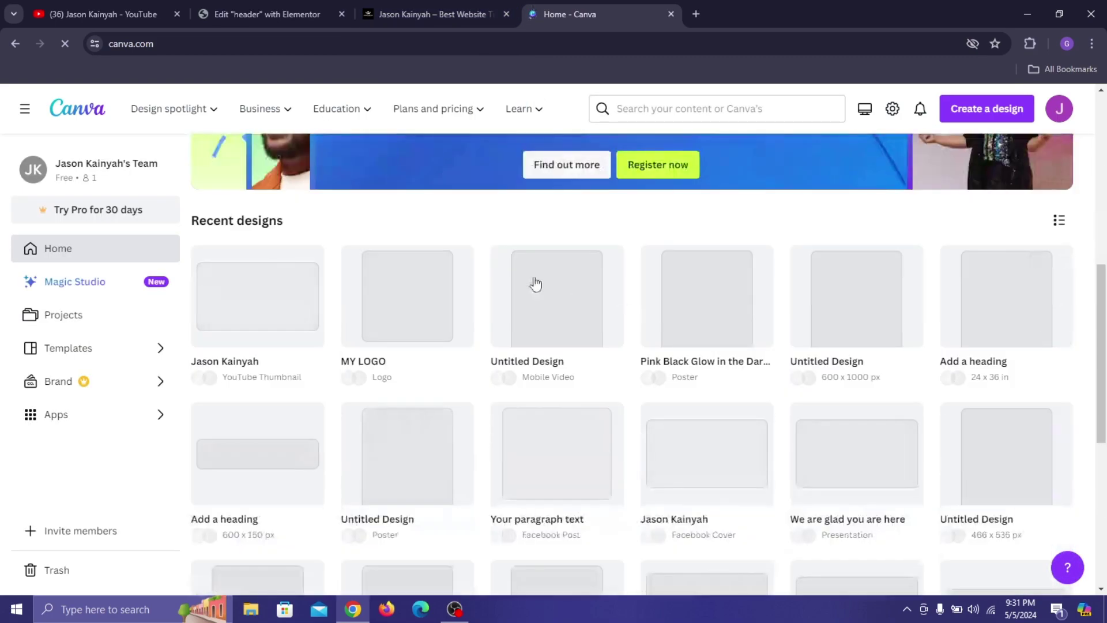
scroll(425, 240, "up", 6)
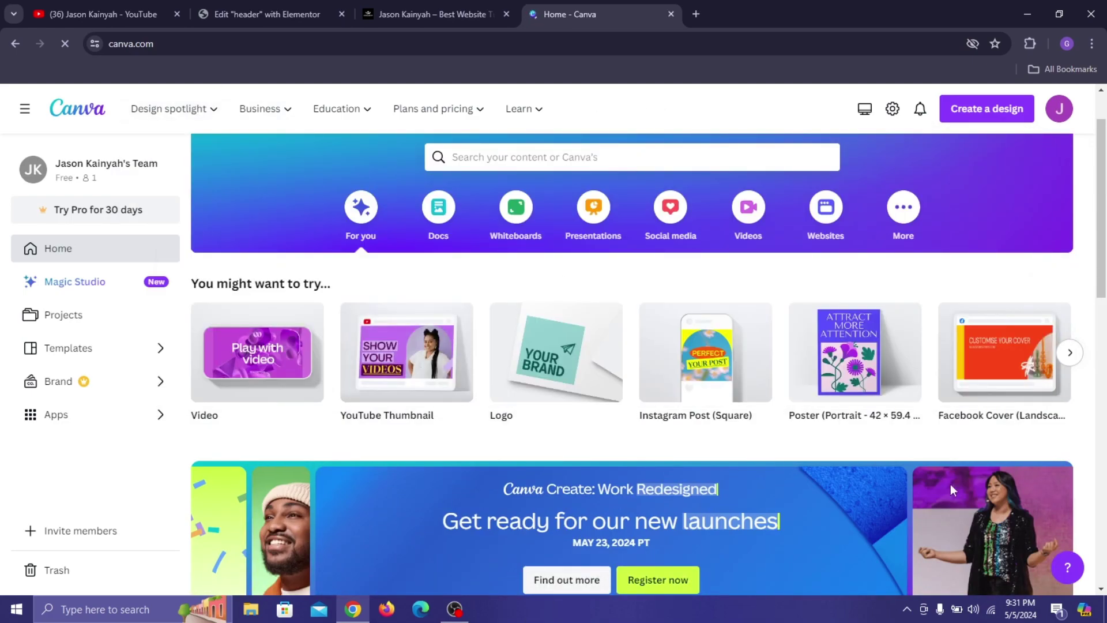
scroll(734, 358, "down", 8)
scroll(655, 341, "up", 6)
scroll(346, 327, "up", 2)
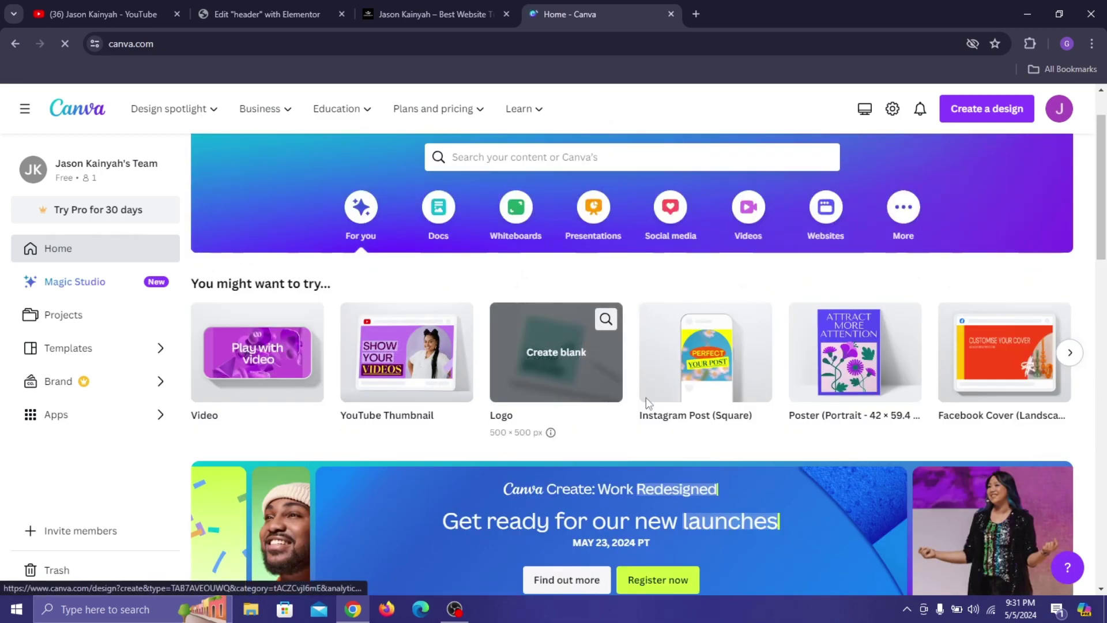
left_click(1071, 355)
scroll(640, 400, "down", 8)
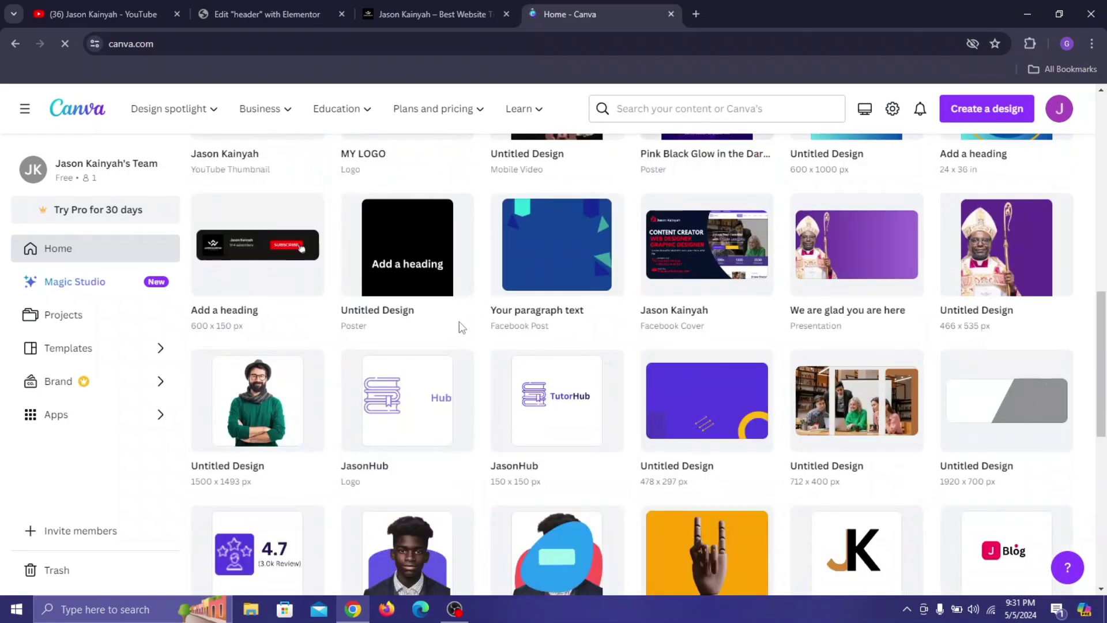
scroll(949, 441, "up", 3)
scroll(1020, 358, "up", 6)
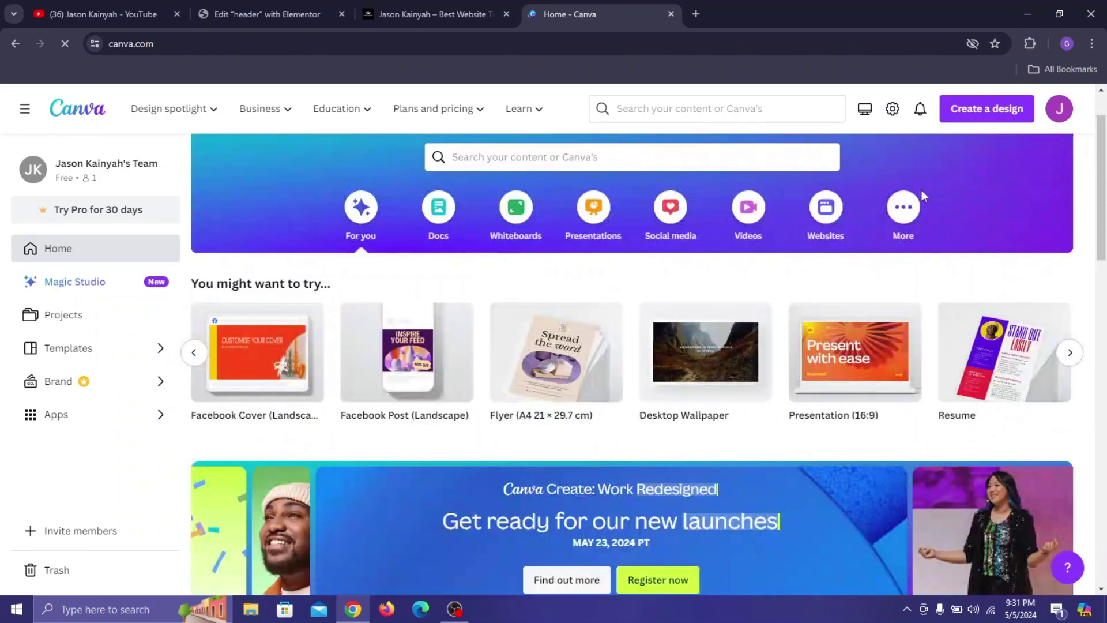
Start a new Logo design from the Create a design menu.
left_click(947, 115)
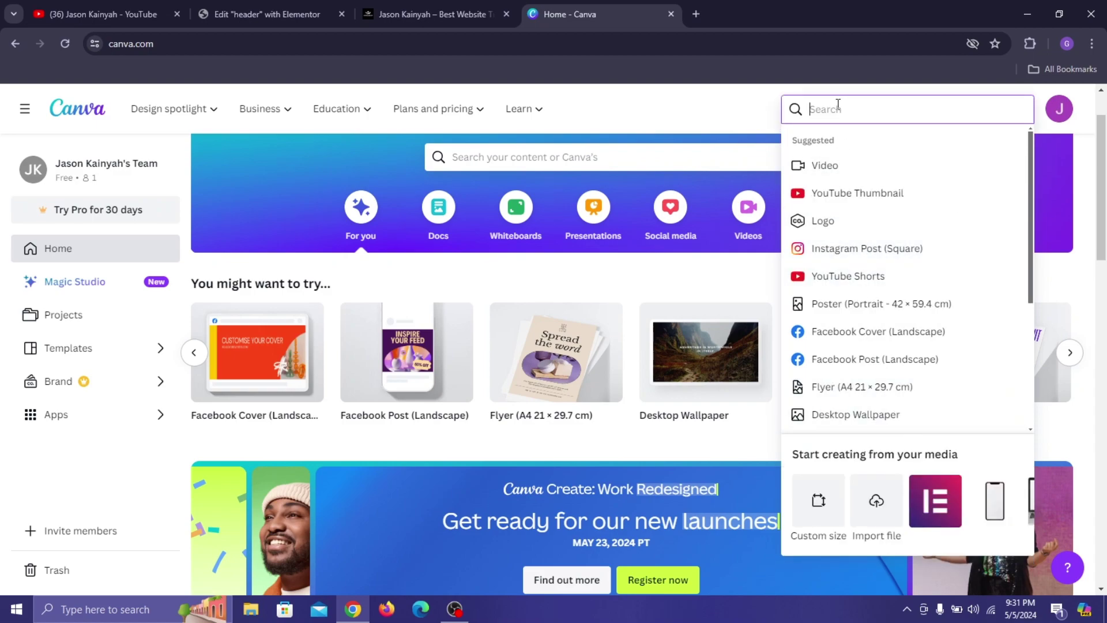
type("book cover")
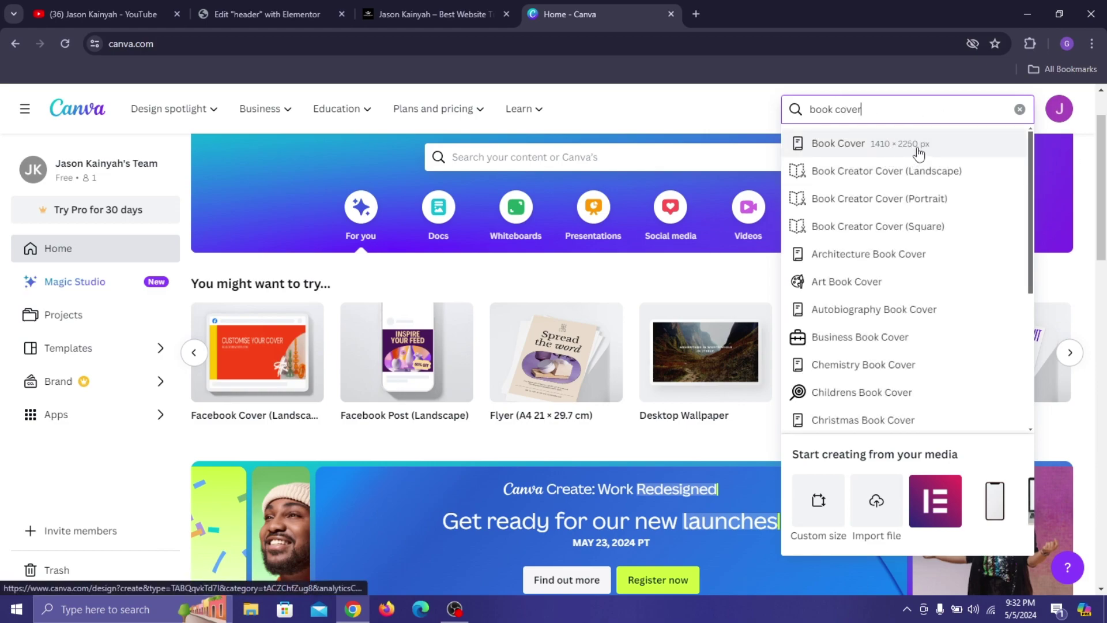
scroll(916, 248, "down", 3)
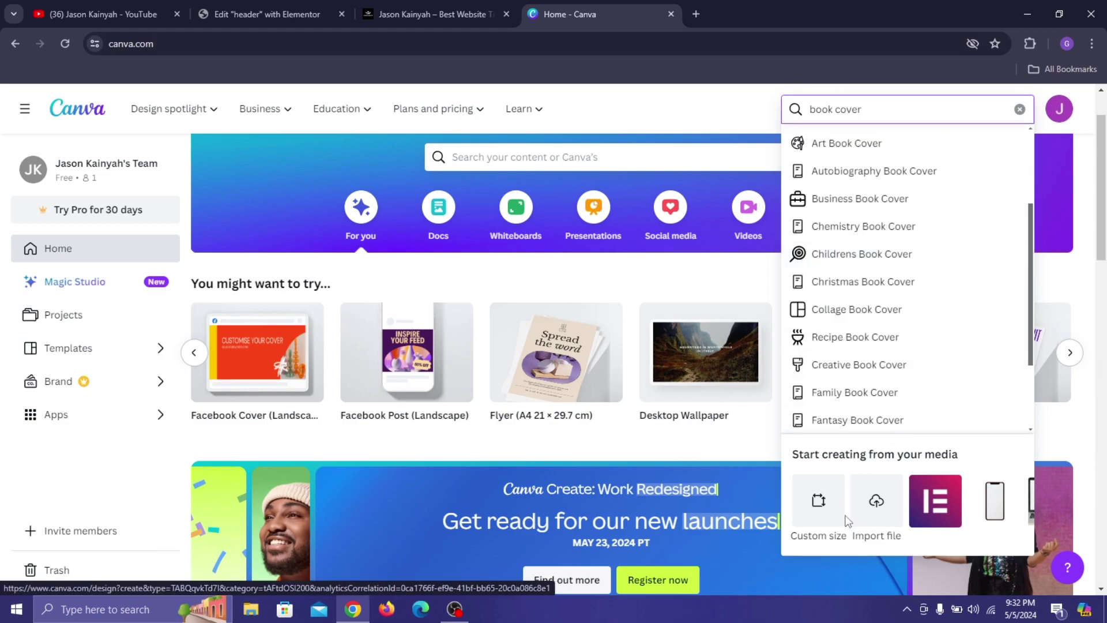
left_click(819, 495)
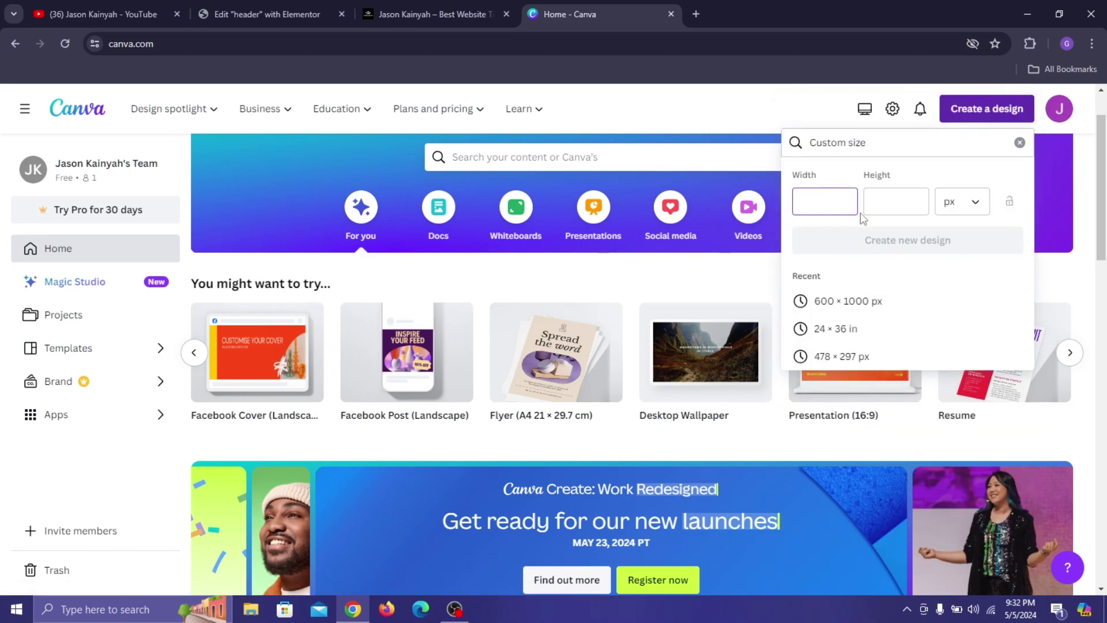
left_click(986, 115)
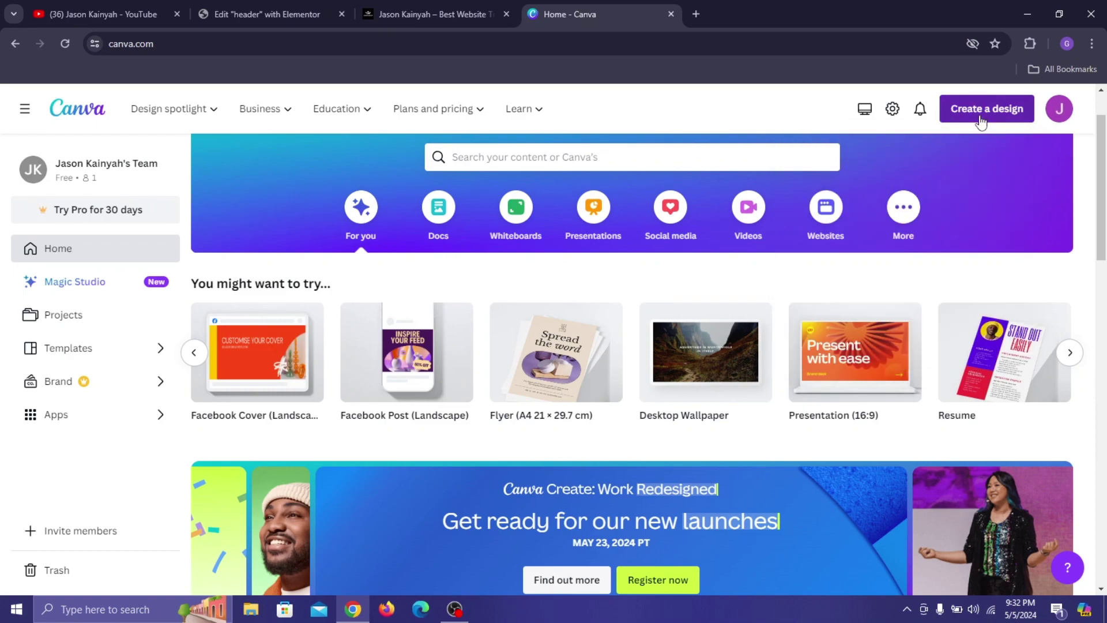
left_click(981, 118)
left_click(879, 220)
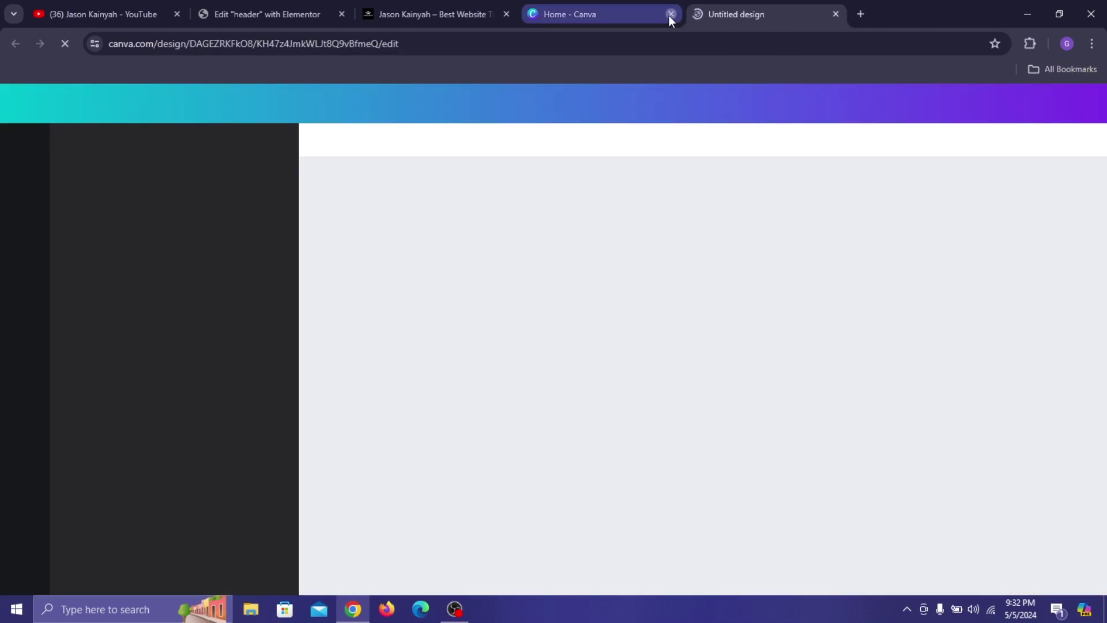
Close the Canva home tab and add a heading reading 'J' to the logo.
left_click(670, 14)
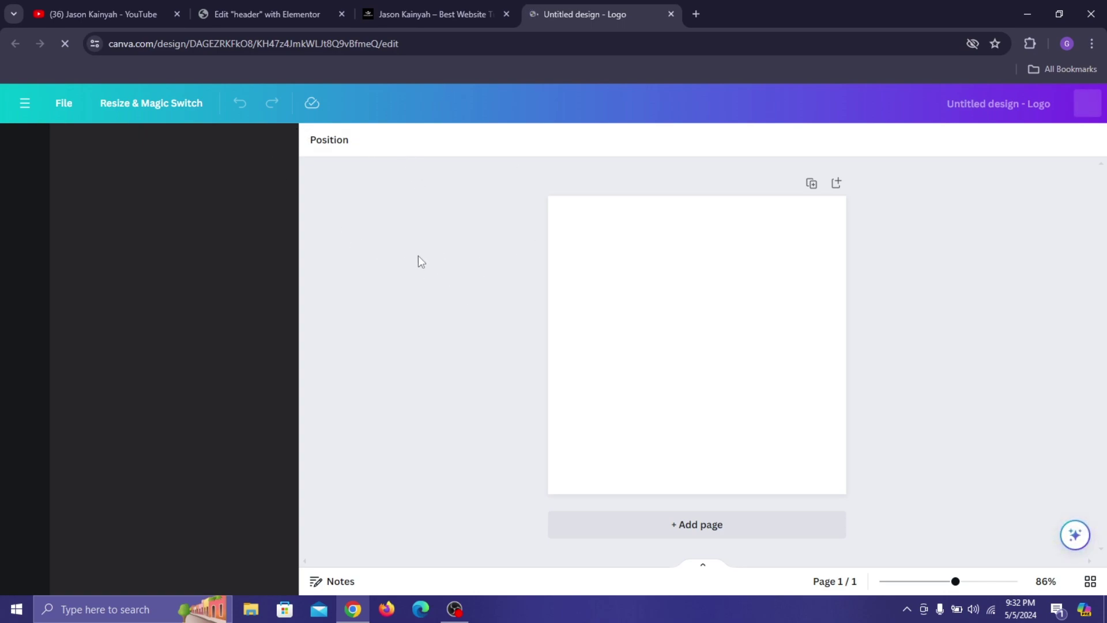
scroll(190, 365, "down", 7)
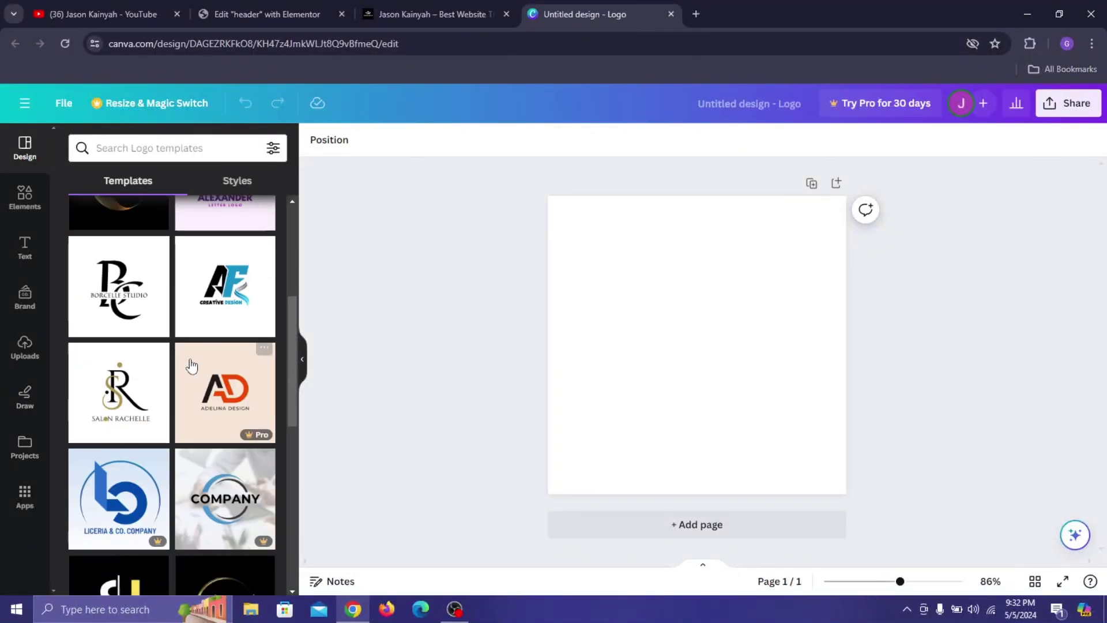
scroll(111, 282, "up", 7)
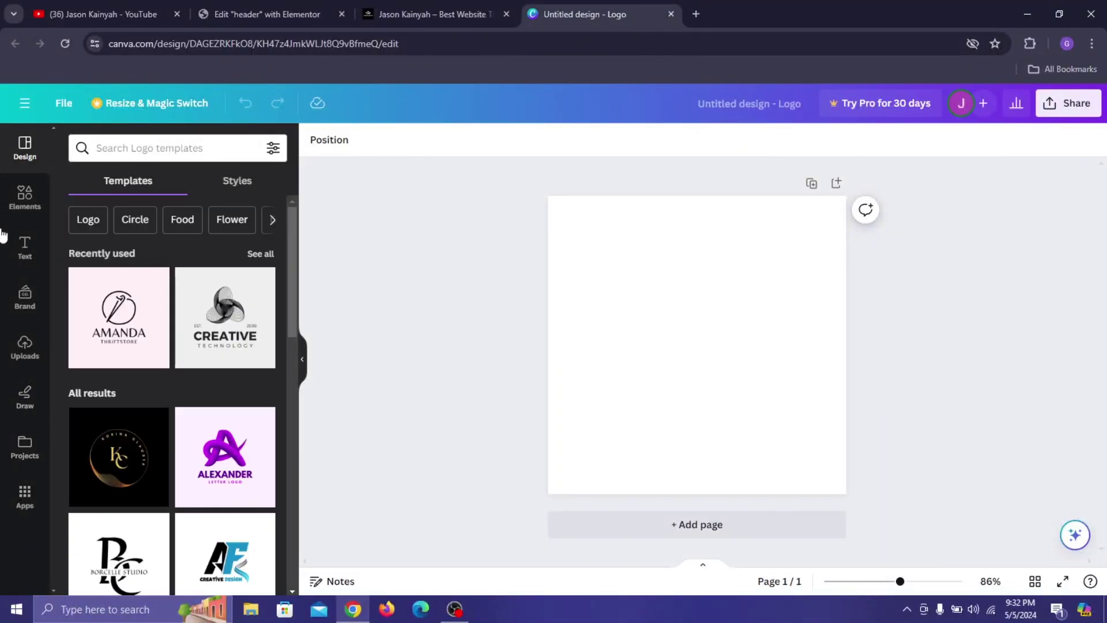
left_click(27, 242)
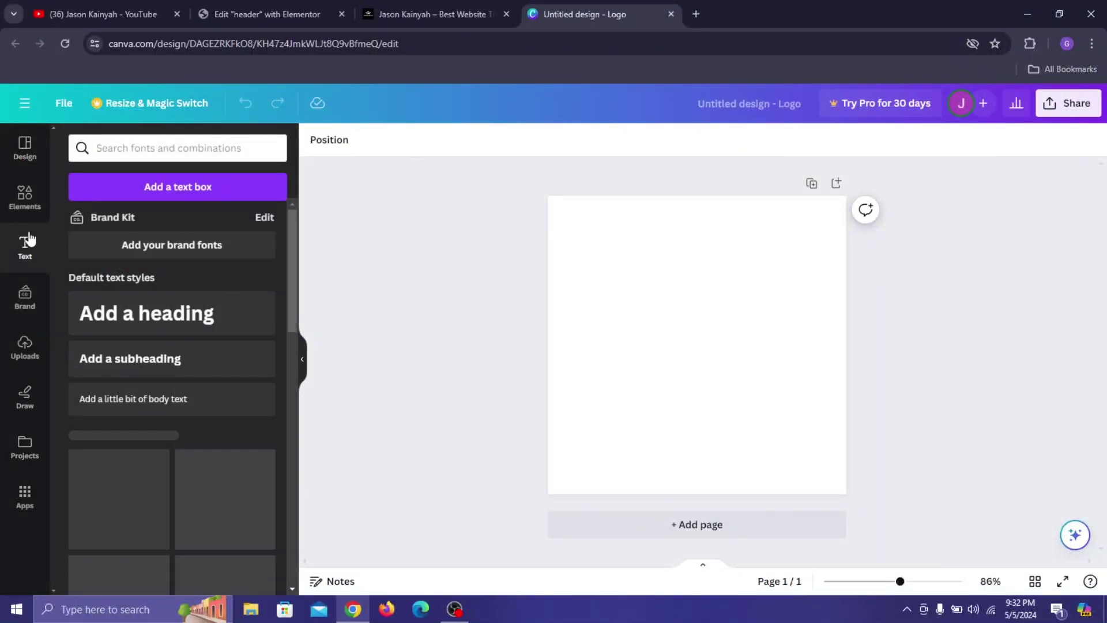
left_click(150, 316)
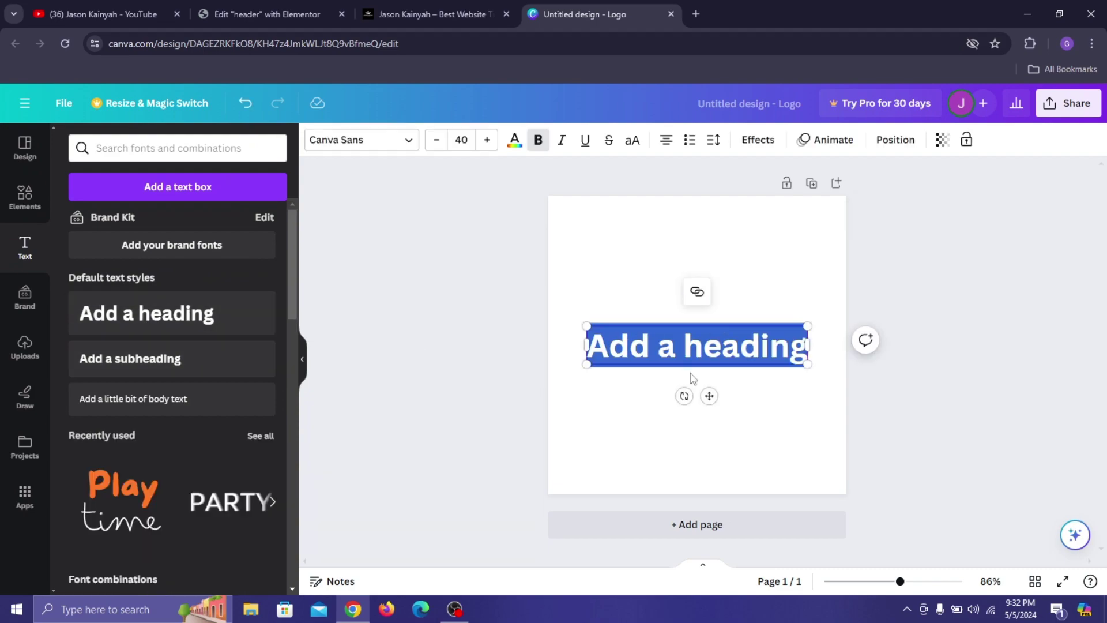
type("J B")
key("BackSpace")
key("BackSpace")
type("BLOG")
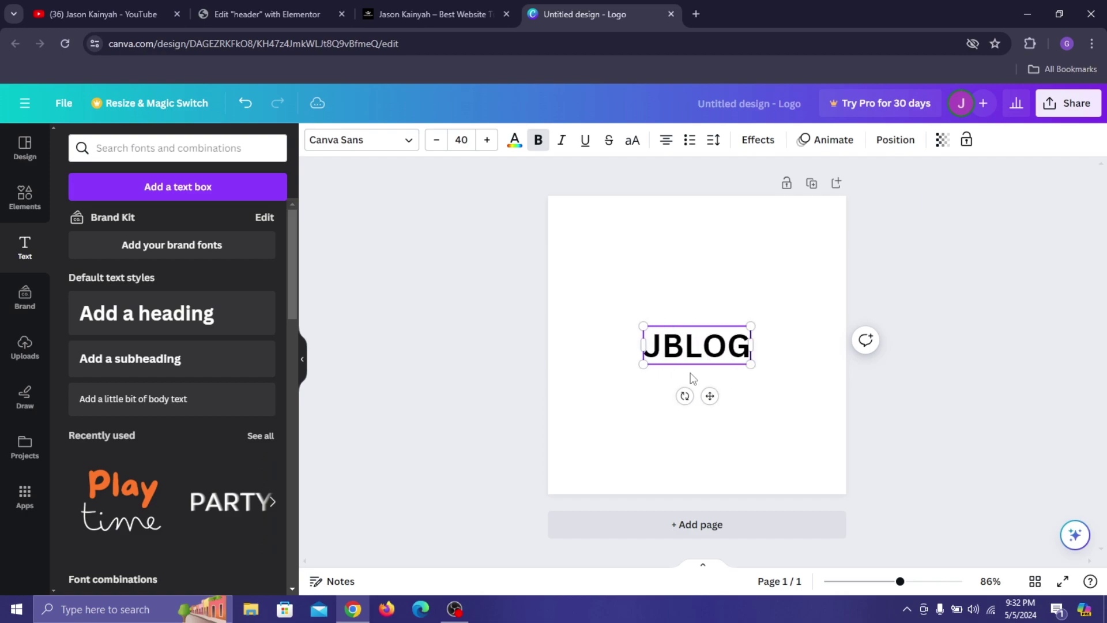
key("ctrl+a")
type("J")
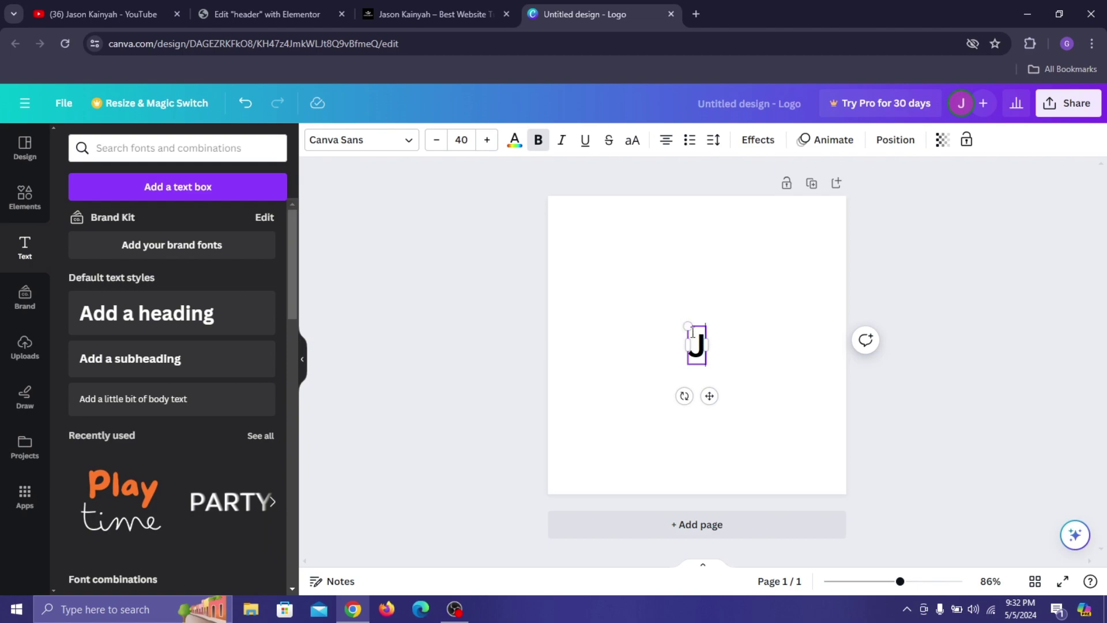
Enlarge the J to font size 86 and move it to the left of the page.
left_click_drag(688, 327, 643, 294)
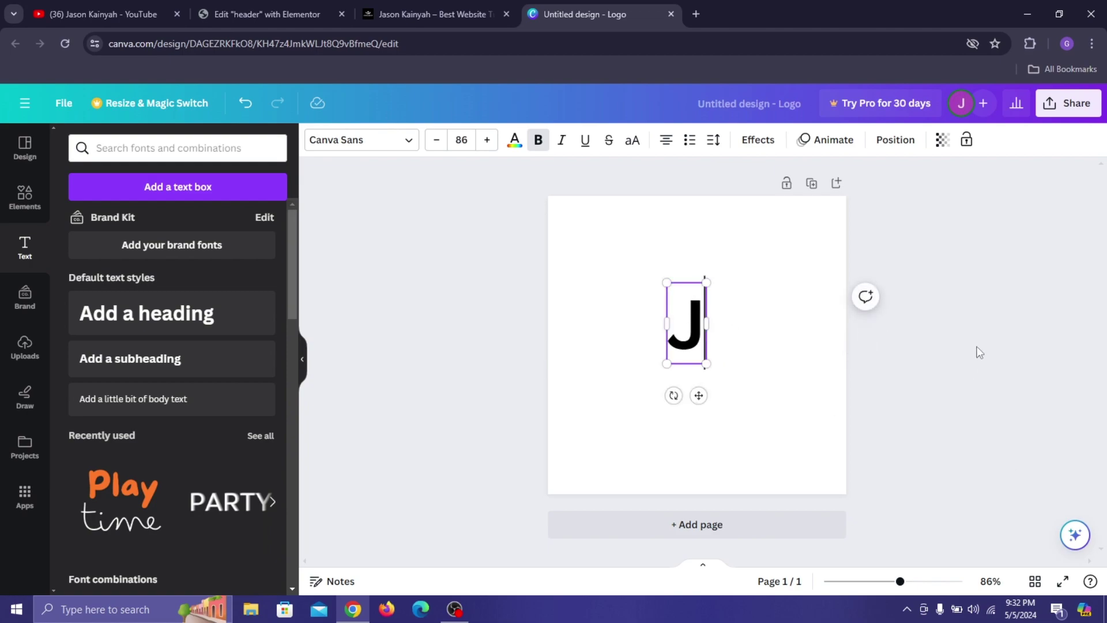
left_click(610, 306)
left_click_drag(683, 338, 613, 337)
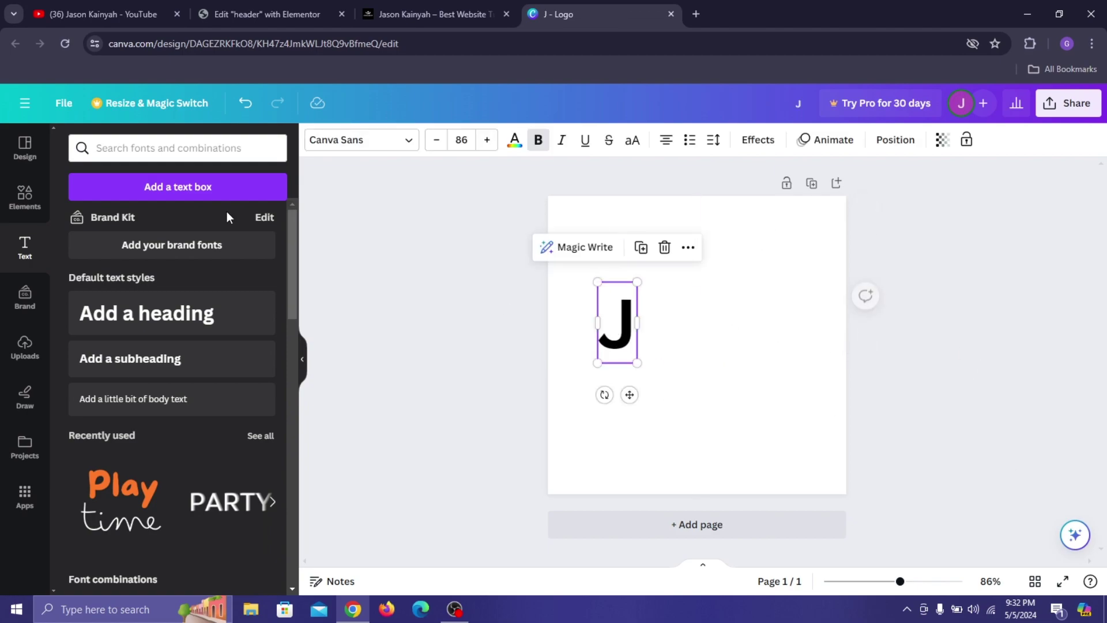
Add a rounded square shape over the J and adjust the J's layer order.
left_click(25, 198)
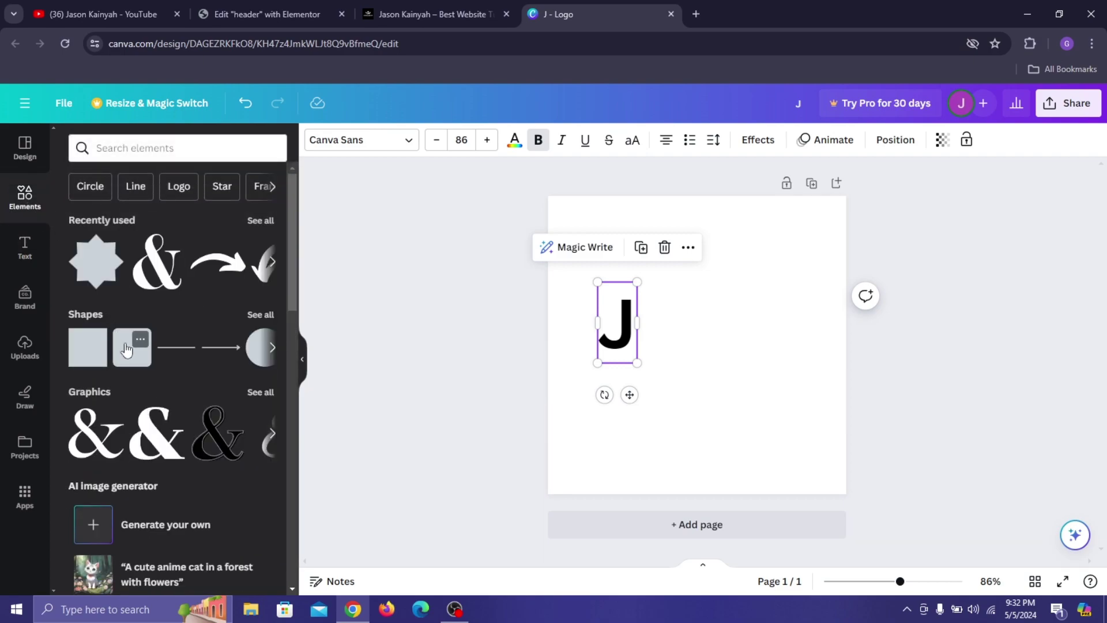
left_click(128, 353)
left_click_drag(714, 378, 640, 344)
left_click(620, 322)
right_click(622, 322)
mouse_move(703, 360)
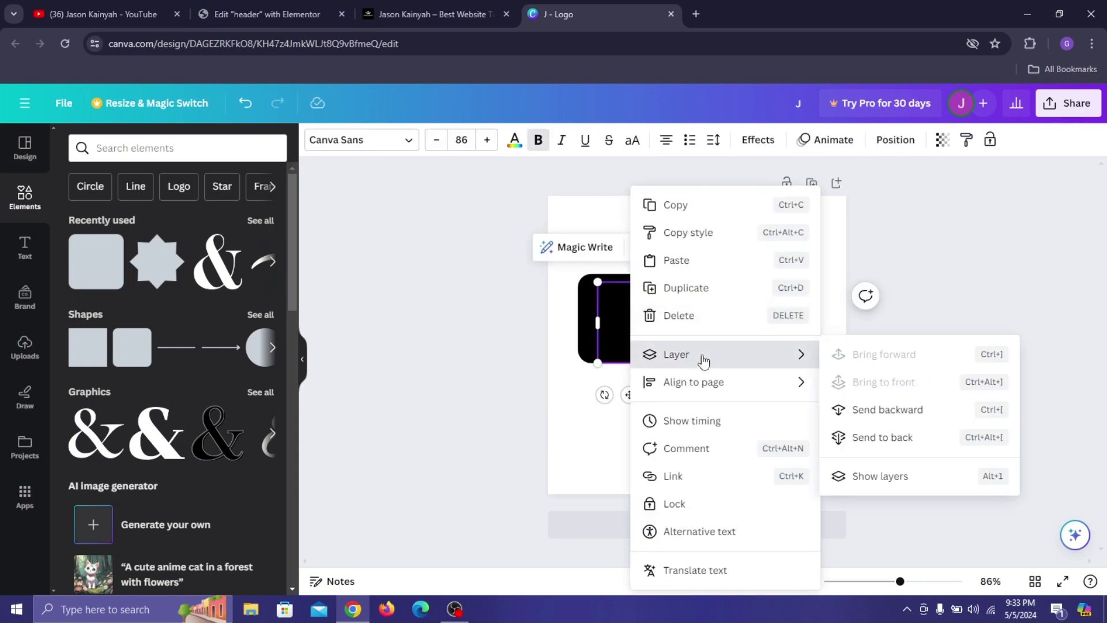
left_click(947, 438)
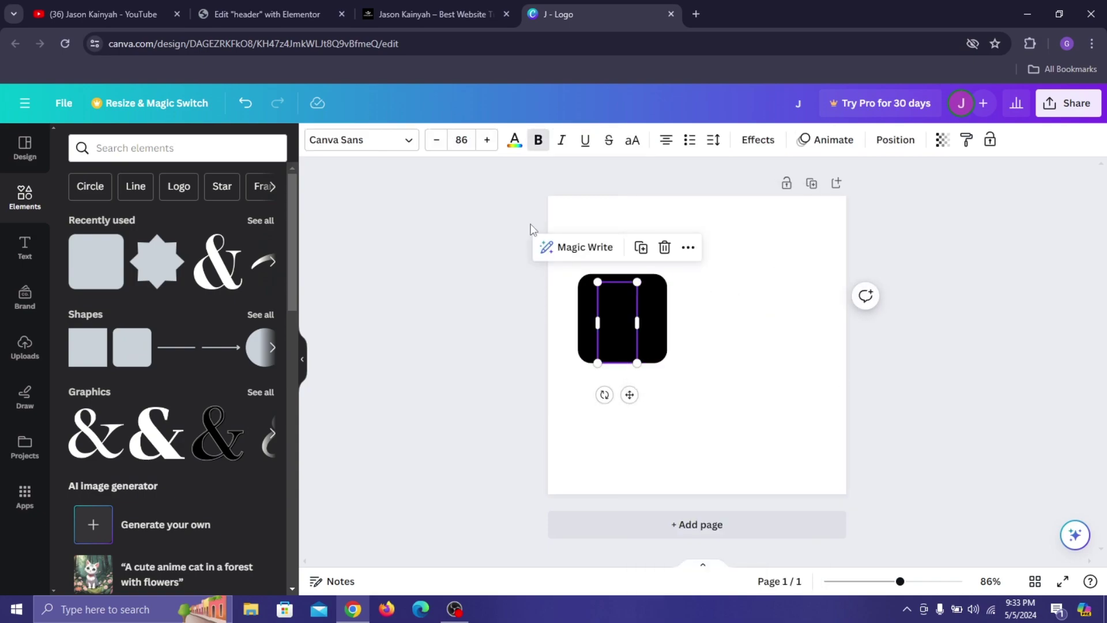
Colour the J coral red and send the square behind it.
left_click(513, 144)
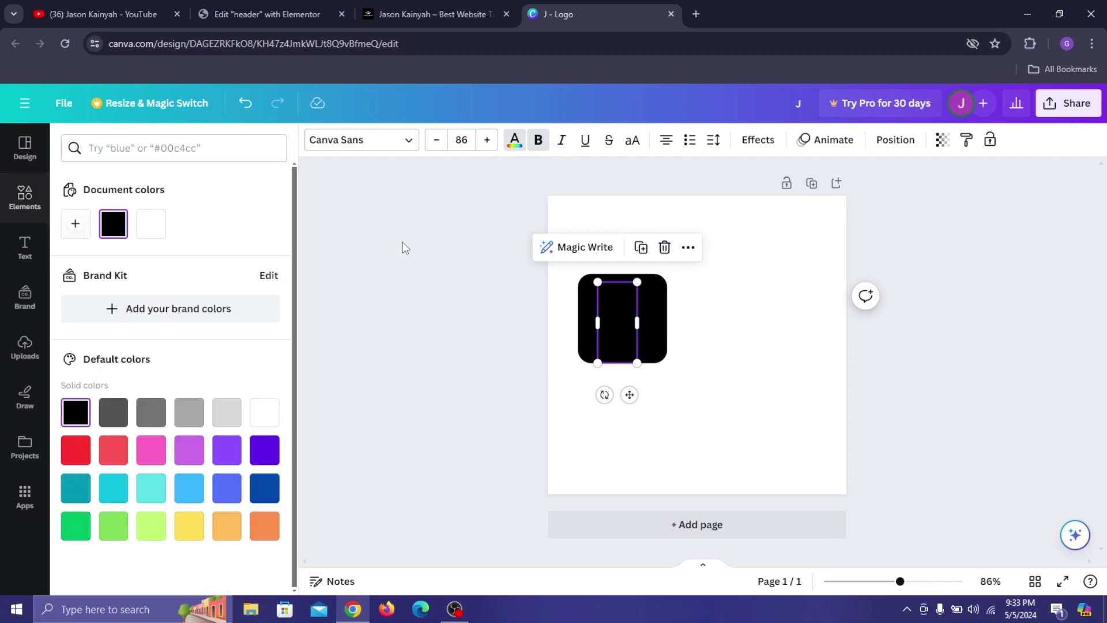
left_click(118, 444)
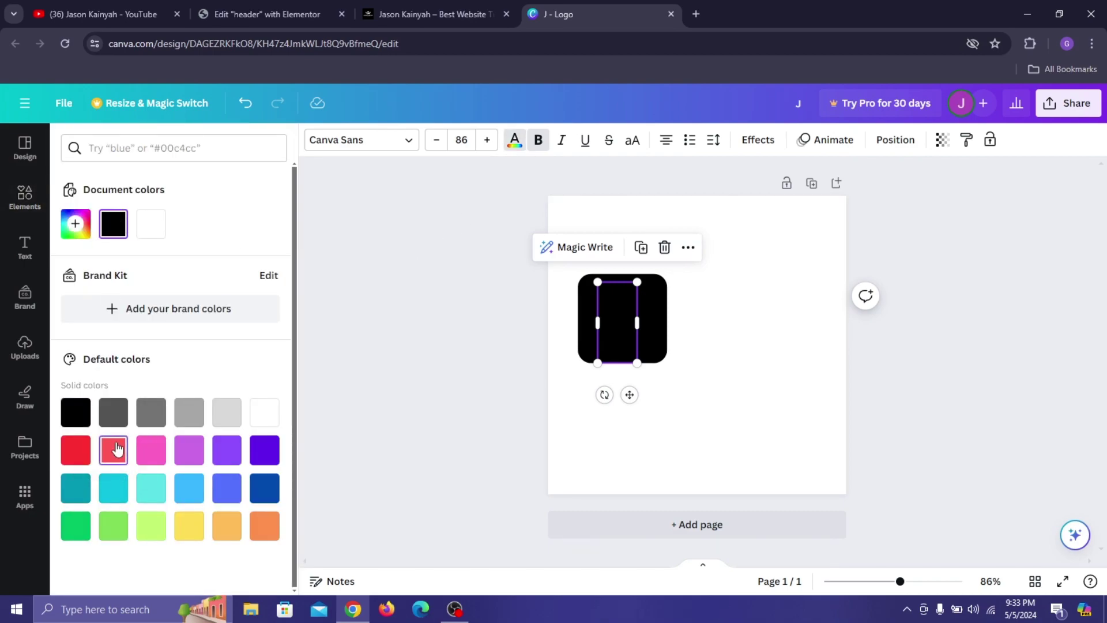
left_click(646, 300)
right_click(650, 294)
mouse_move(750, 358)
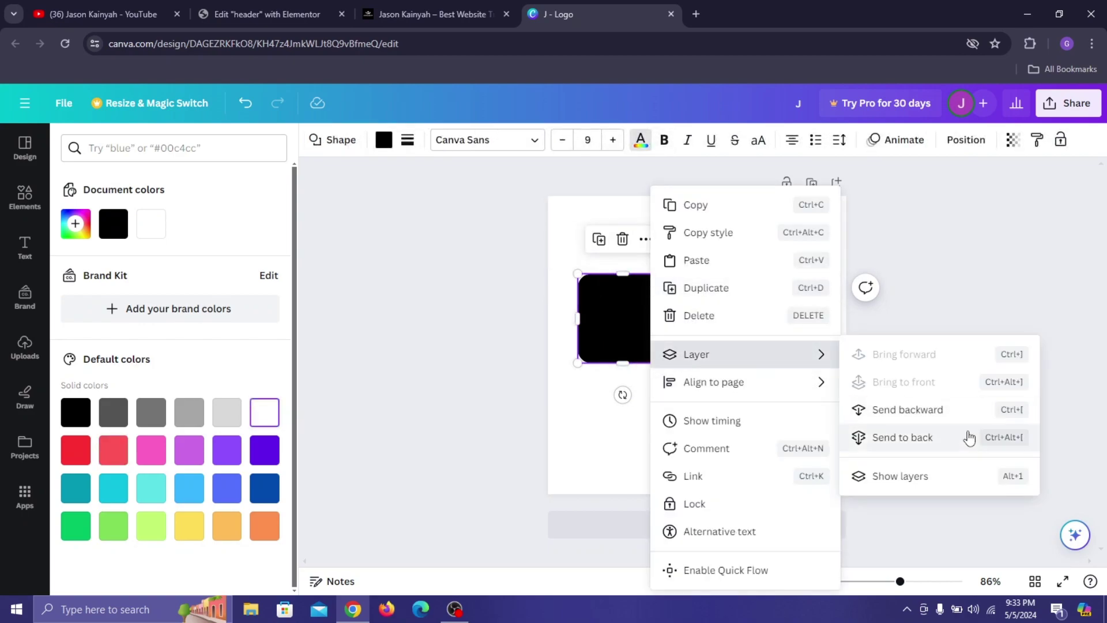
left_click(952, 442)
left_click_drag(650, 308, 646, 304)
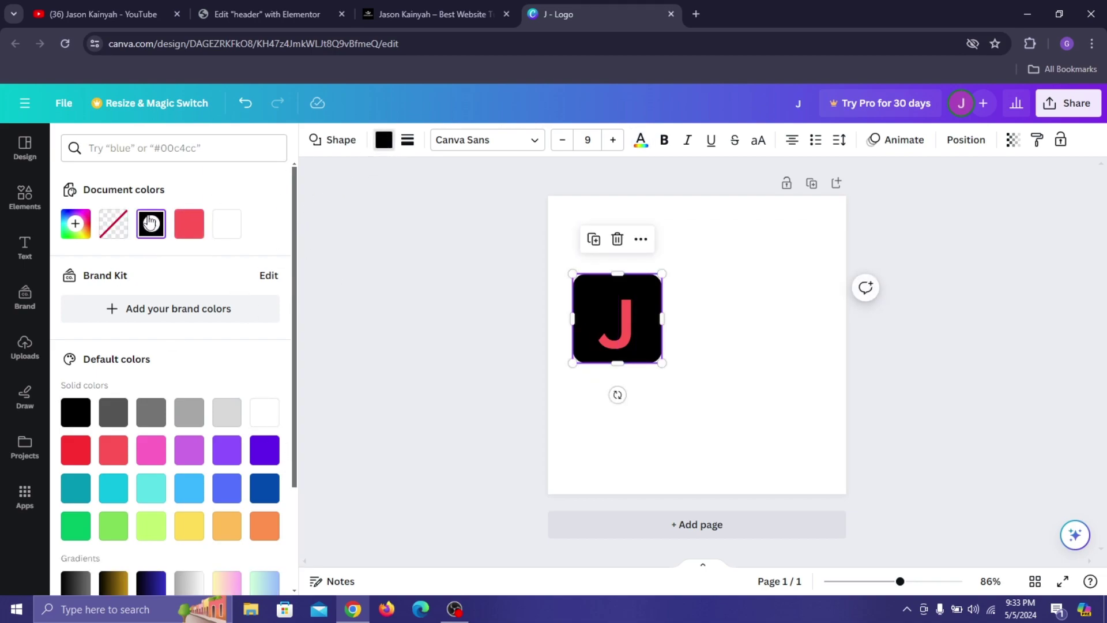
Fill the rounded square with bright red #FF1001.
left_click(151, 224)
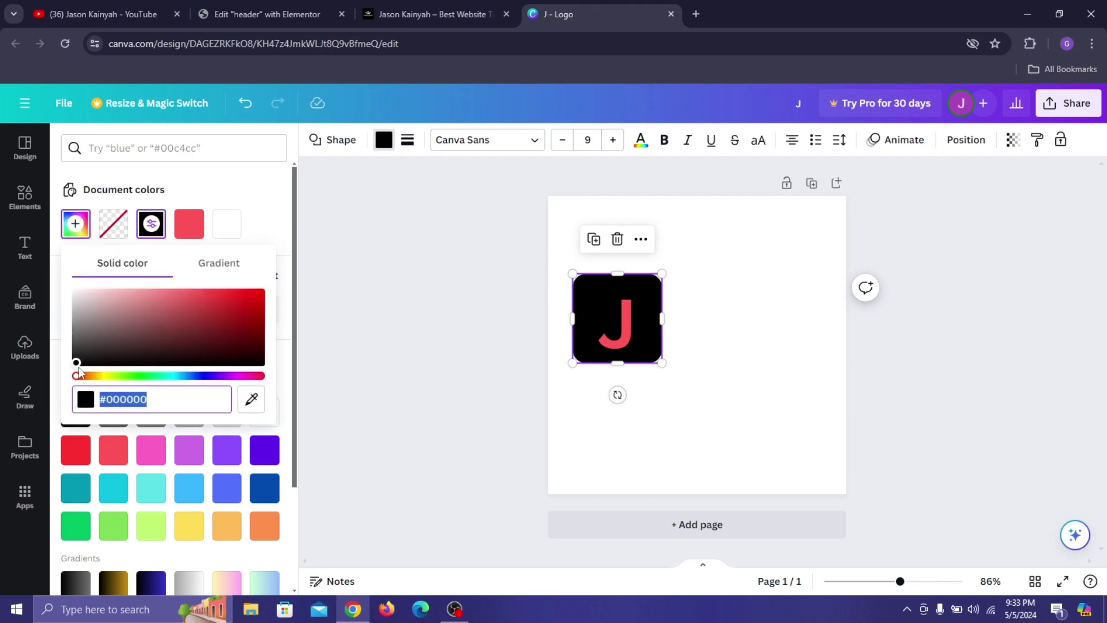
left_click(77, 374)
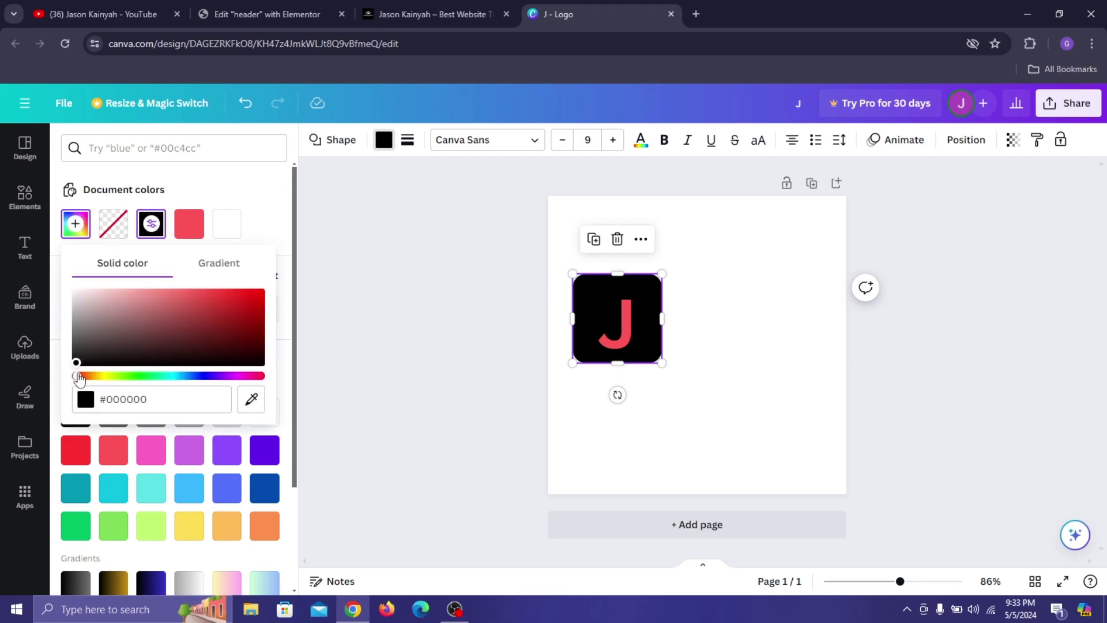
left_click_drag(261, 344, 261, 292)
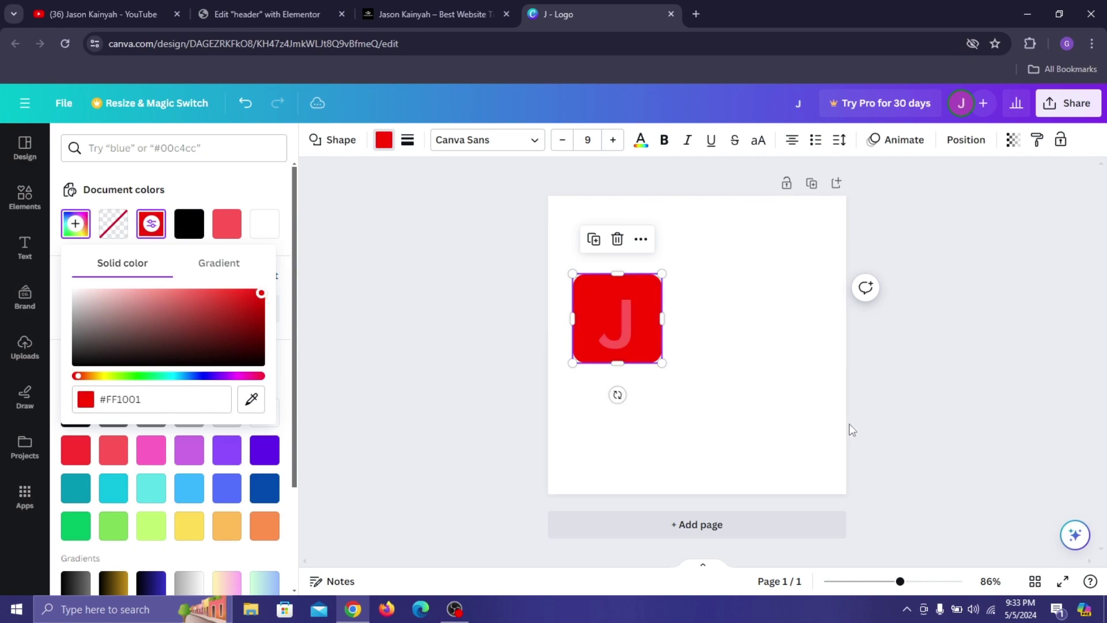
Make the J white and nudge it toward the square's centre.
left_click(618, 323)
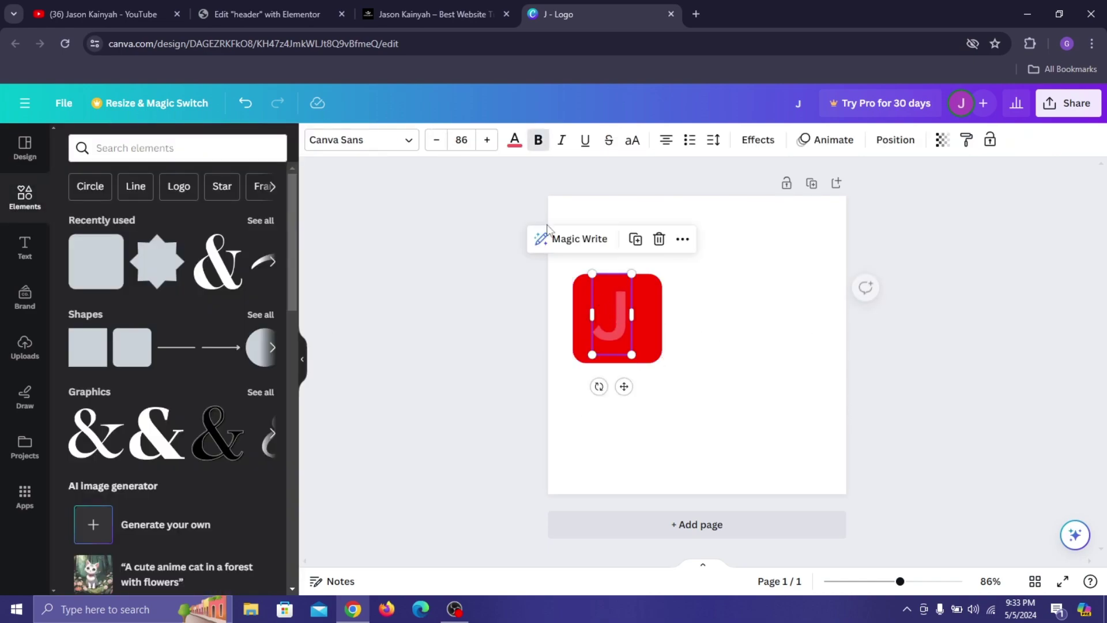
left_click(511, 142)
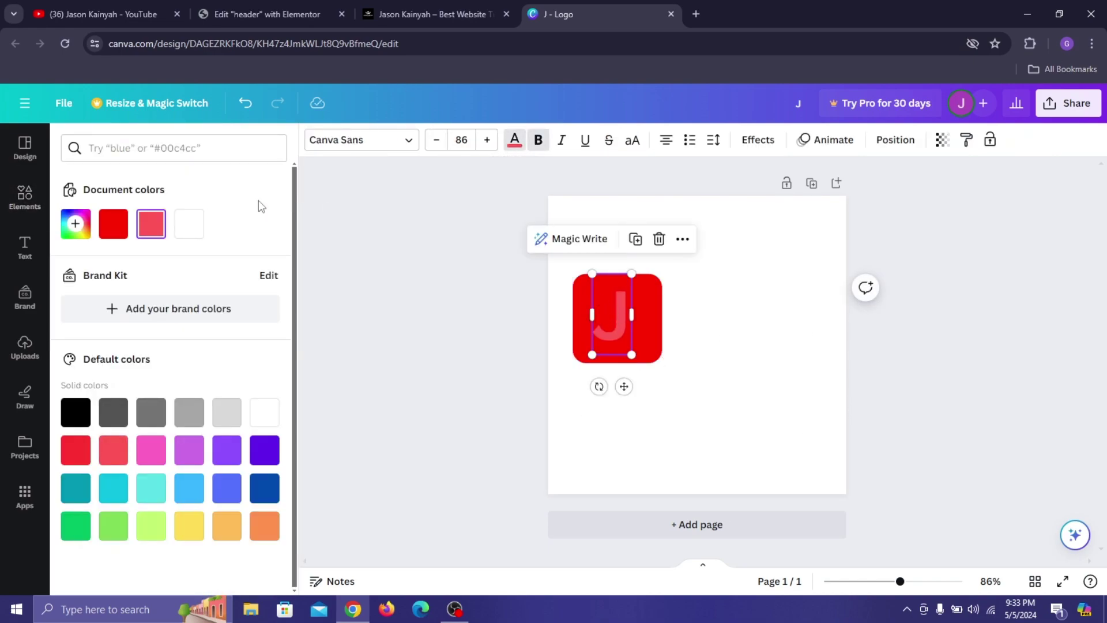
left_click(189, 231)
key("Escape")
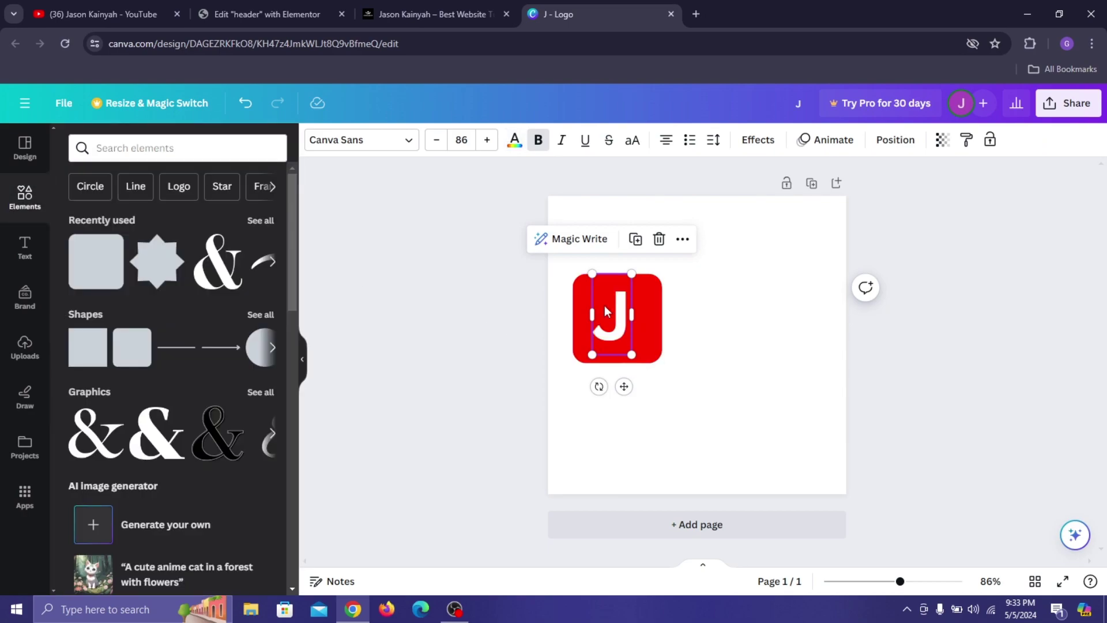
key("shift+Right")
key("shift+Down")
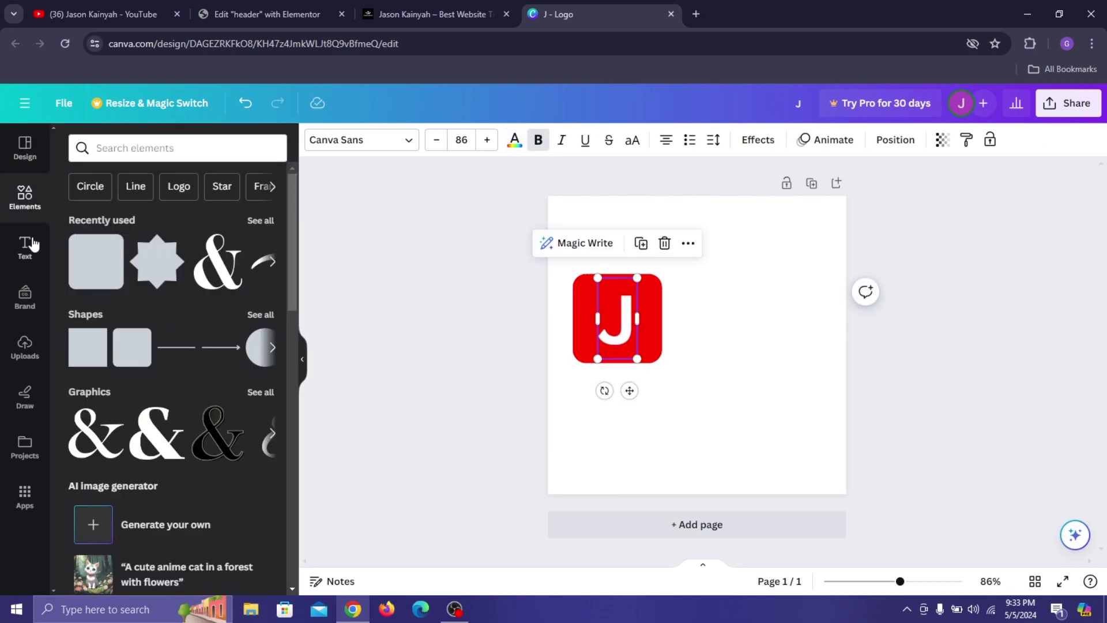
Add a large heading reading 'BLOG' and line it up beside the red J tile.
left_click(25, 248)
left_click(139, 312)
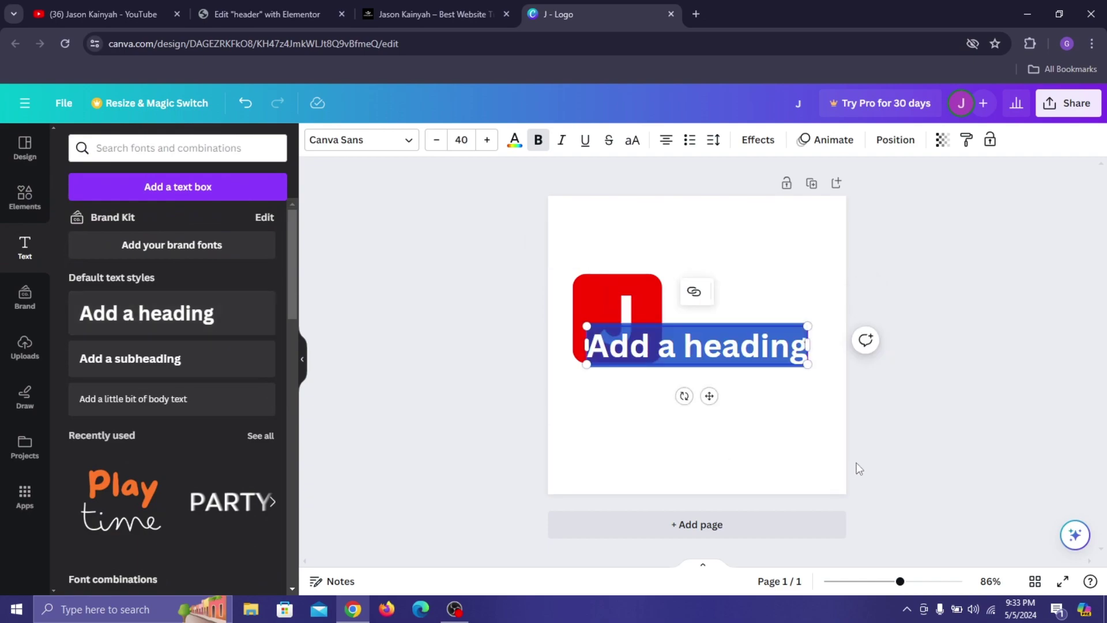
type("BLOG")
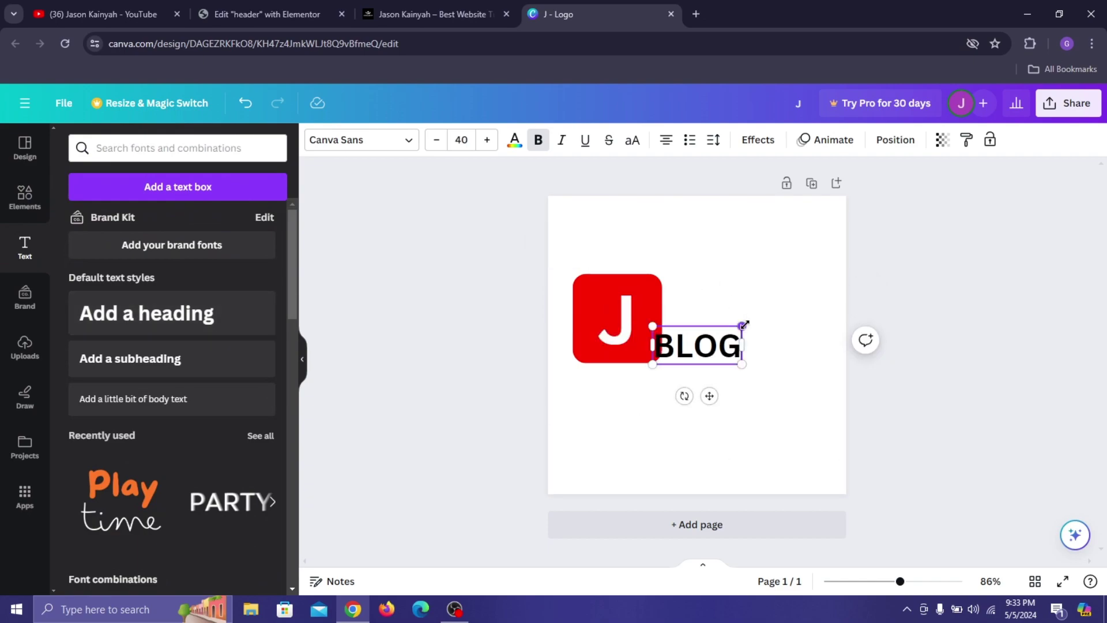
left_click_drag(742, 327, 800, 301)
left_click_drag(721, 346, 735, 343)
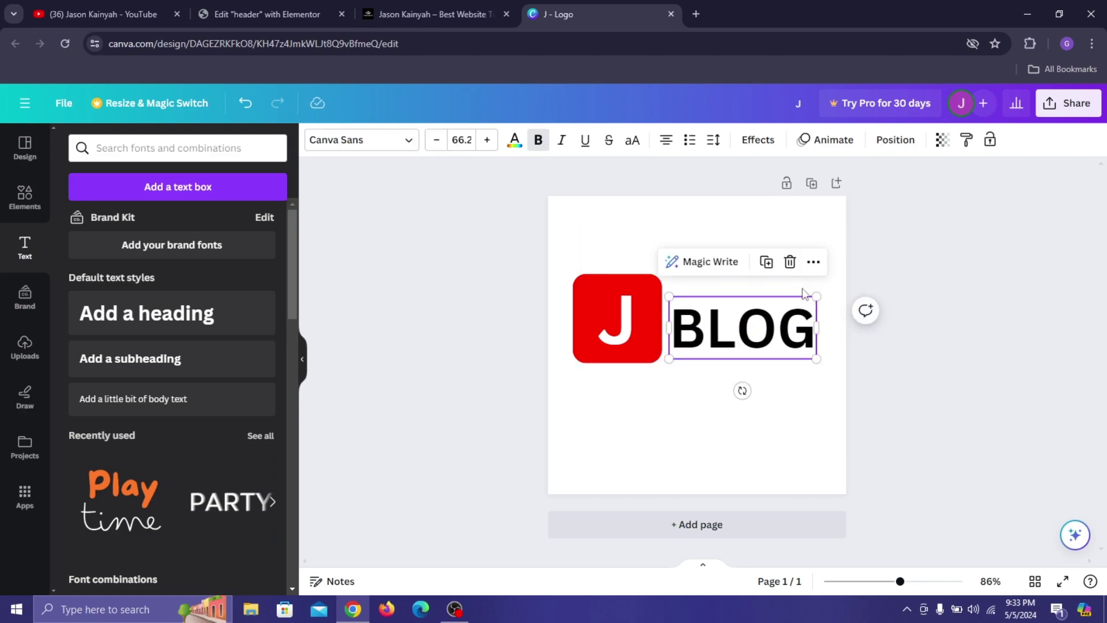
left_click_drag(817, 295, 823, 288)
left_click_drag(767, 346, 765, 345)
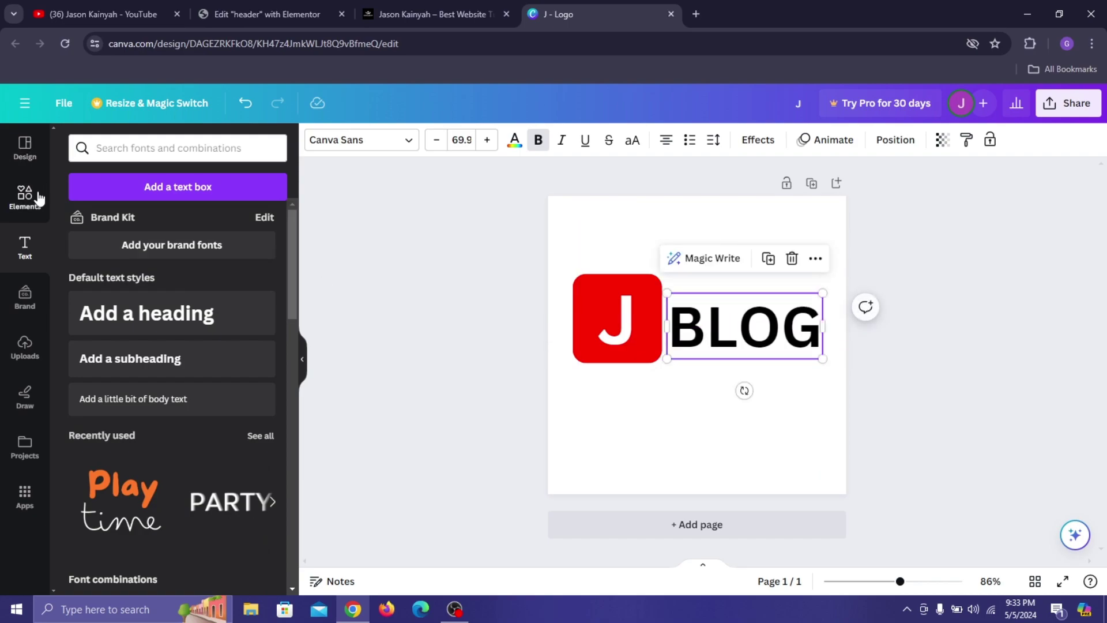
Add a red circle and shrink it to a small dot above the end of BLOG.
left_click(260, 349)
left_click_drag(700, 376, 755, 291)
left_click_drag(707, 214, 781, 291)
Resize the red dot, shrinking it and nudging it up and to the left.
left_click(808, 343)
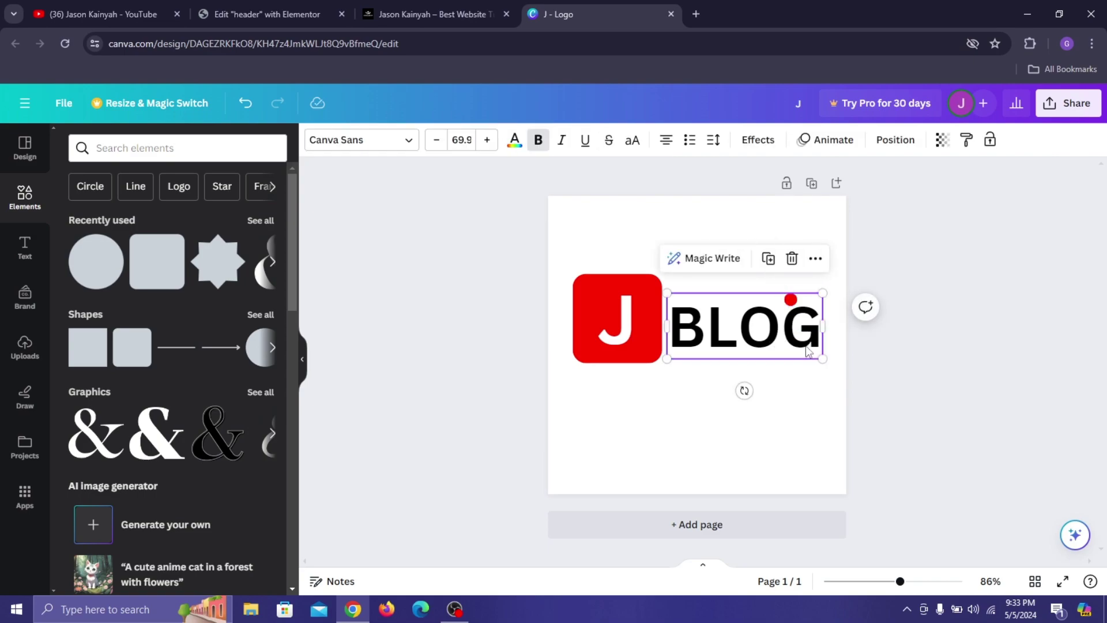
left_click(790, 304)
left_click(790, 271)
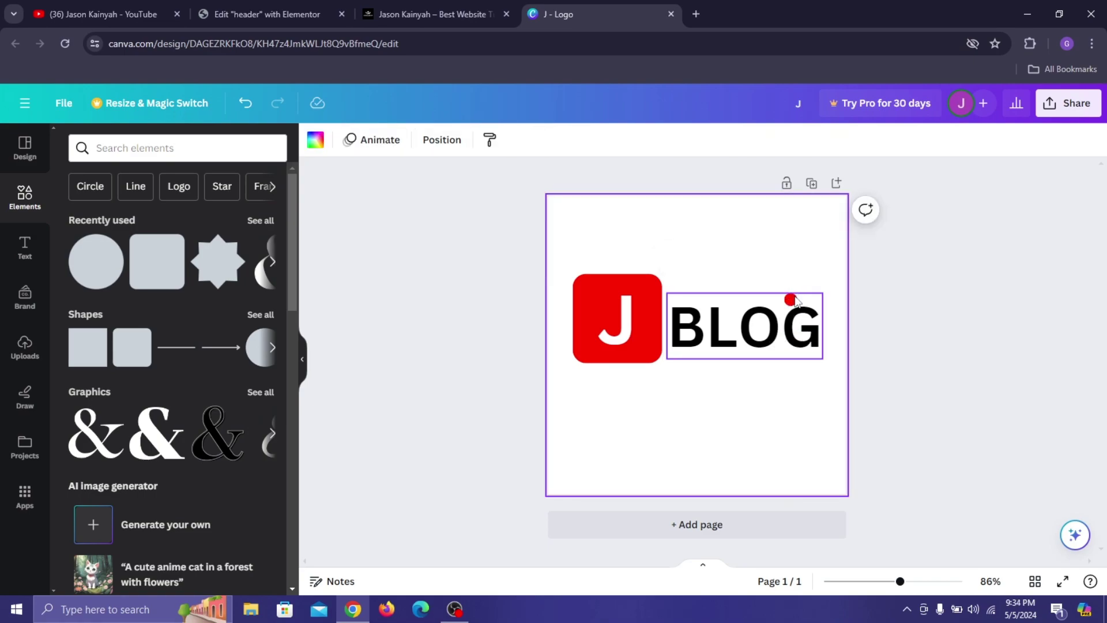
left_click(790, 300)
left_click_drag(790, 301, 782, 292)
left_click(789, 299)
left_click_drag(800, 334, 764, 319)
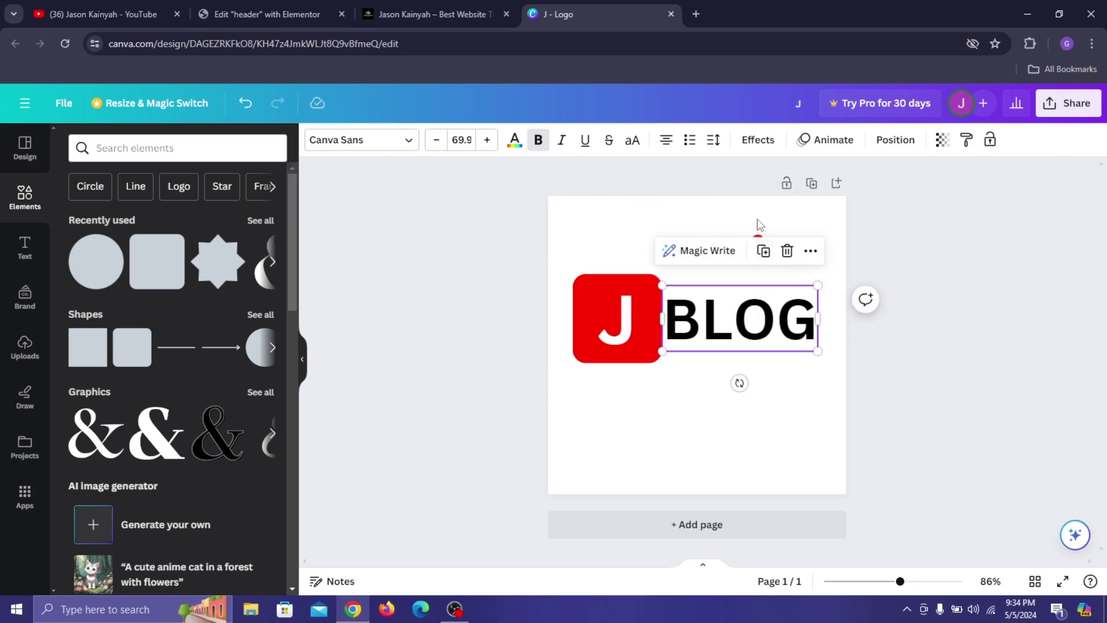
Move the red dot down so it rests directly above the O of BLOG.
left_click(760, 226)
left_click(758, 240)
left_click_drag(778, 276, 719, 328)
left_click(989, 251)
double_click(756, 294)
left_click(758, 250)
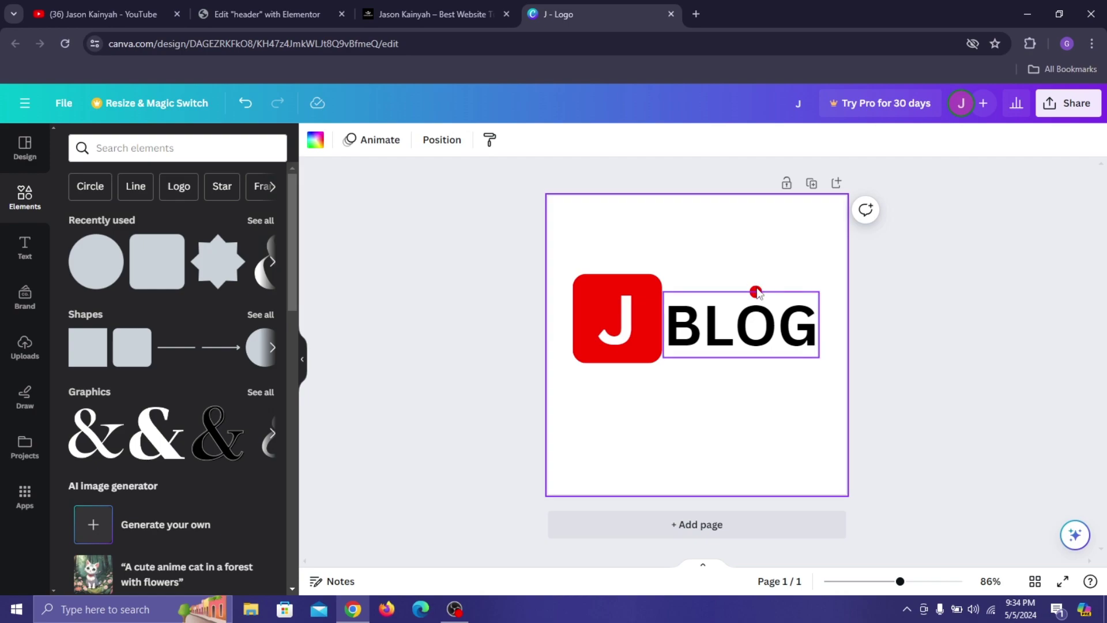
left_click(756, 291)
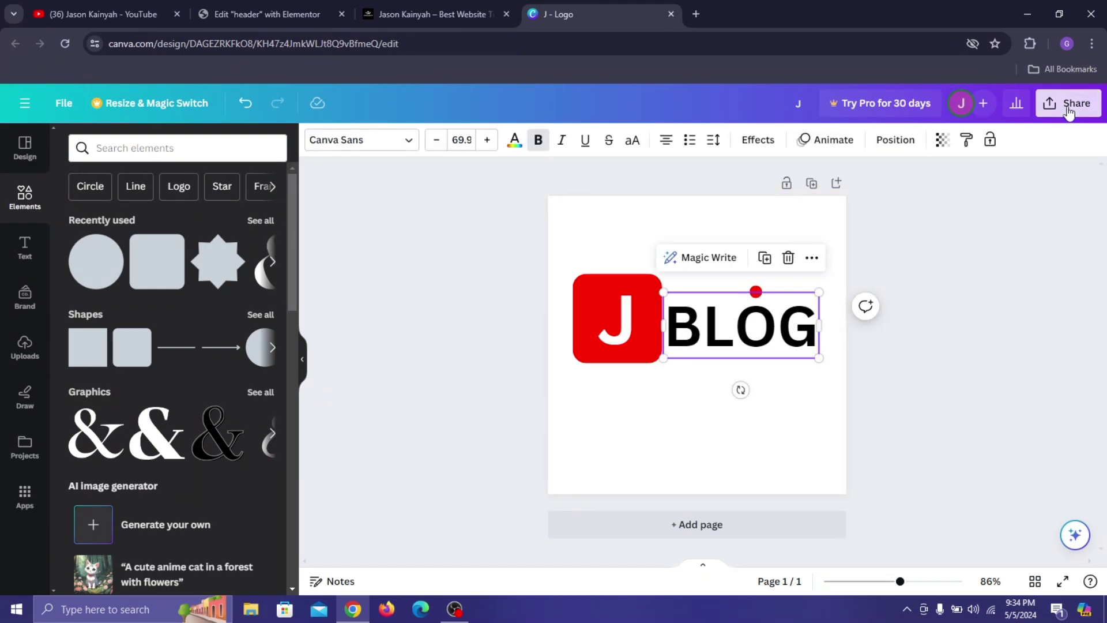
Check Canva's download file types, keeping PNG, without downloading, then return to the Elementor header tab.
left_click(1067, 103)
left_click(929, 460)
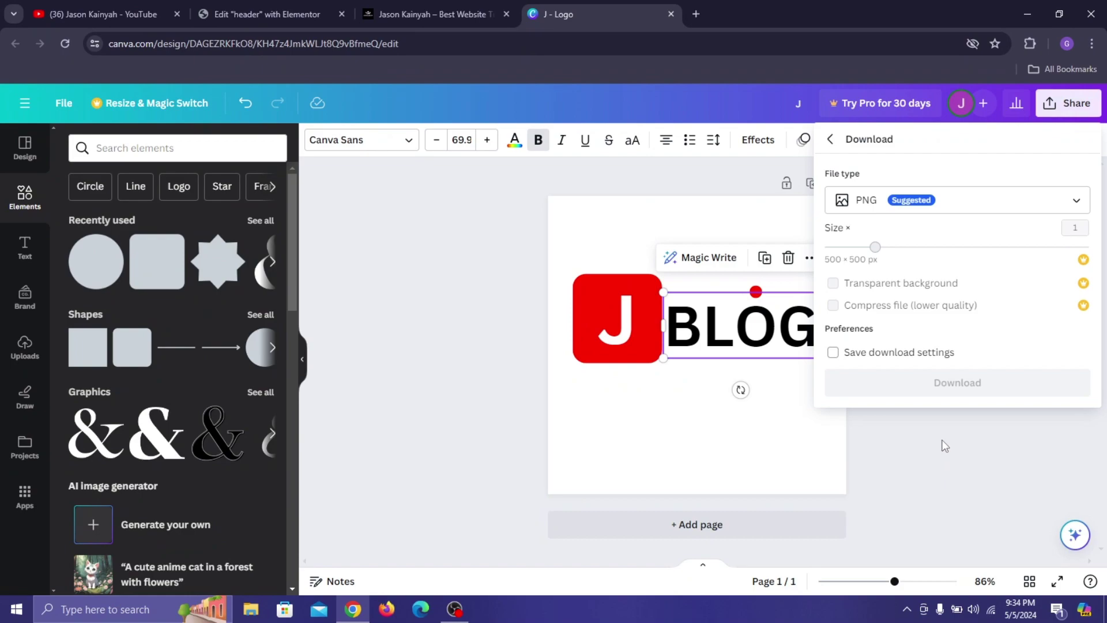
left_click(910, 211)
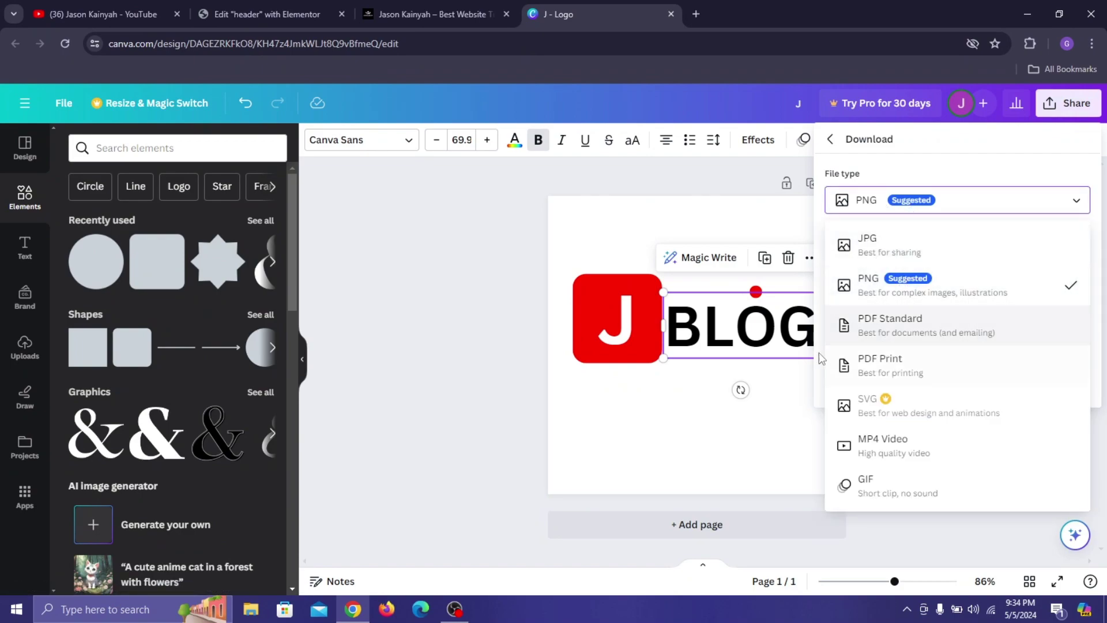
left_click(830, 147)
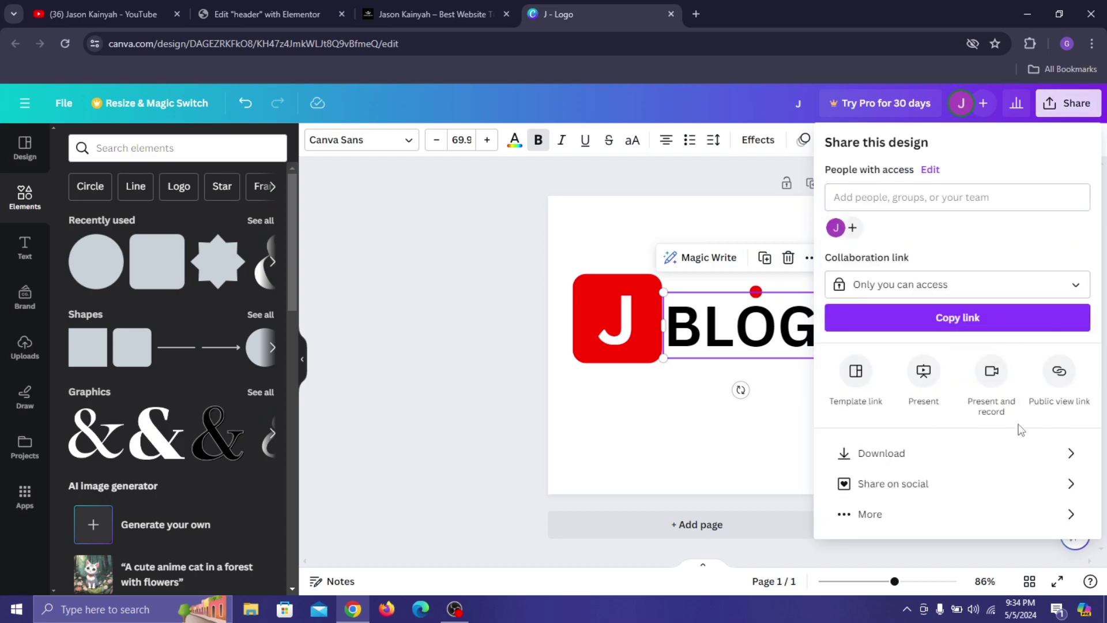
left_click(946, 460)
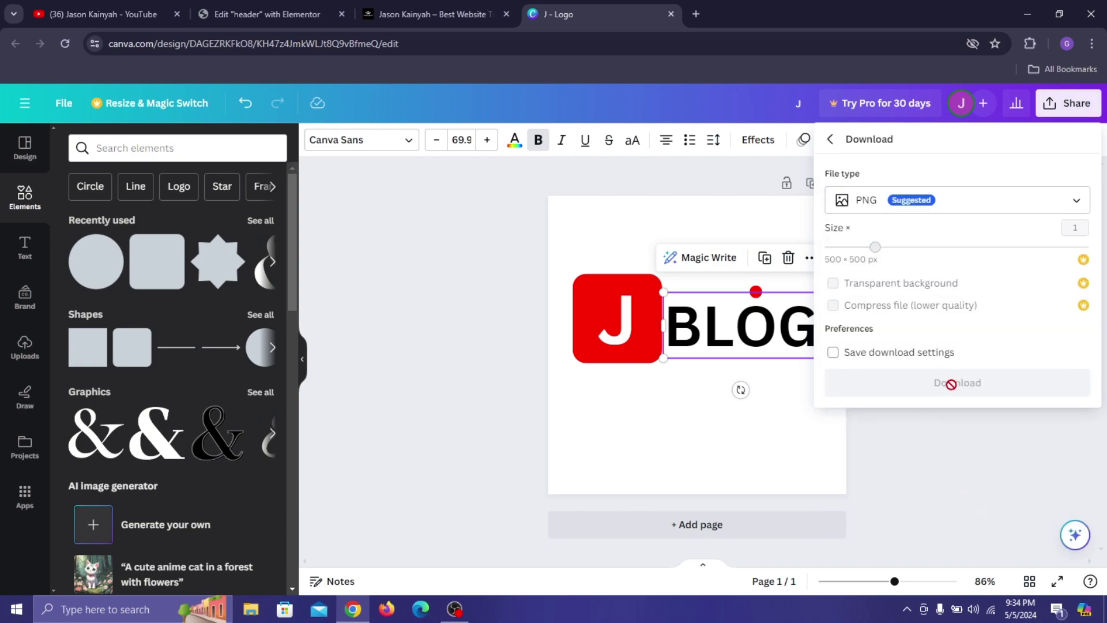
left_click(381, 226)
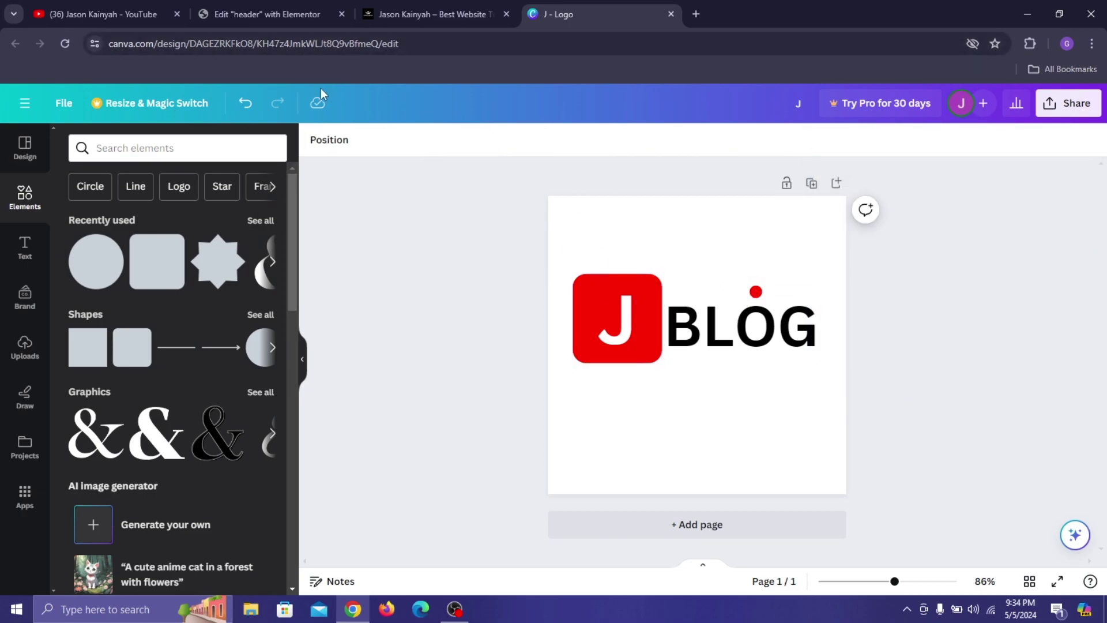
left_click(267, 13)
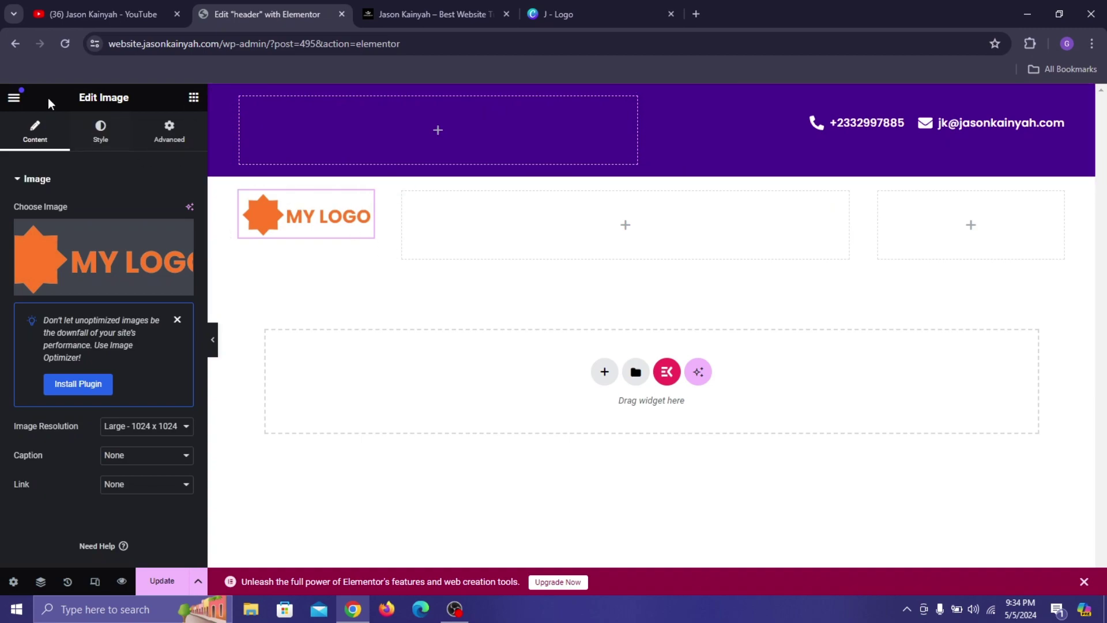
Set the logo image width to 99%.
left_click(100, 131)
left_click(170, 257)
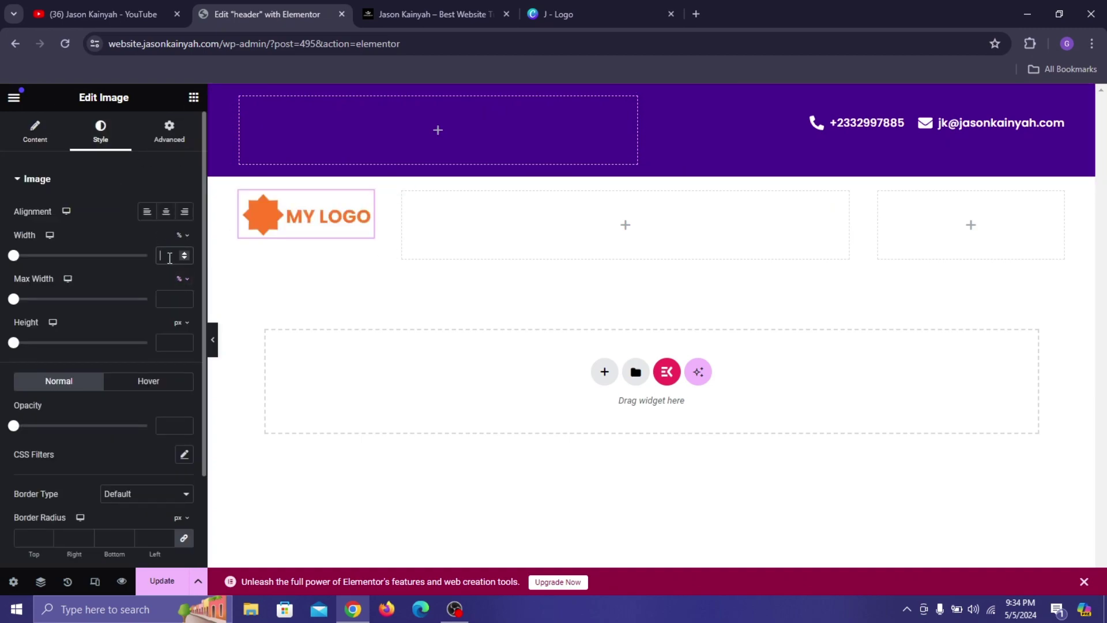
type("99")
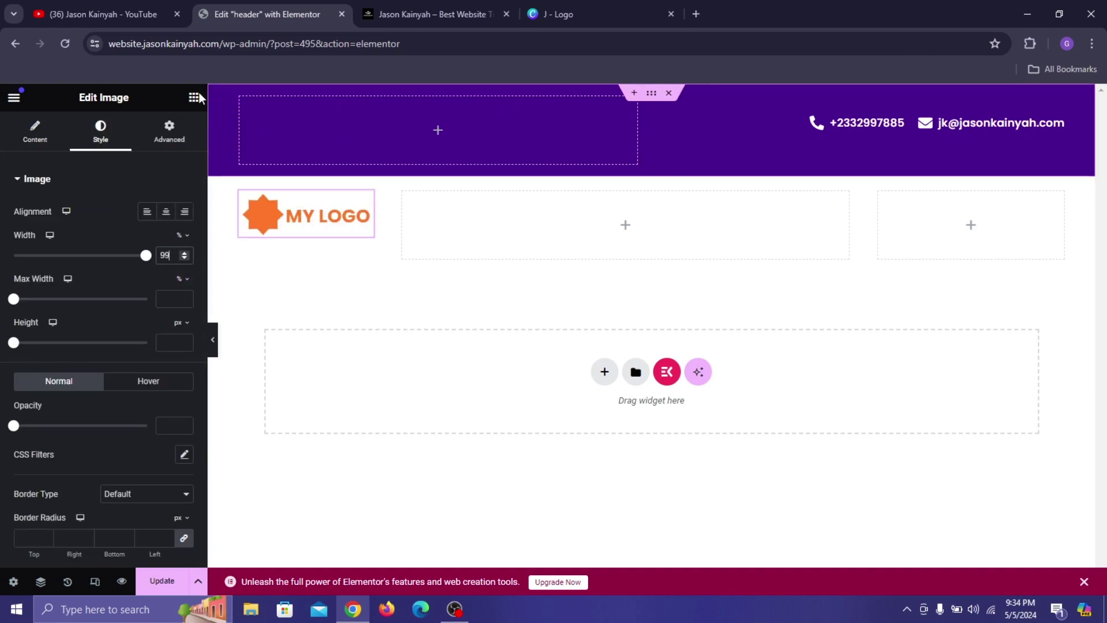
Add an ElementsKit Nav Menu showing mainmenu, centred, to the middle header column.
left_click(193, 98)
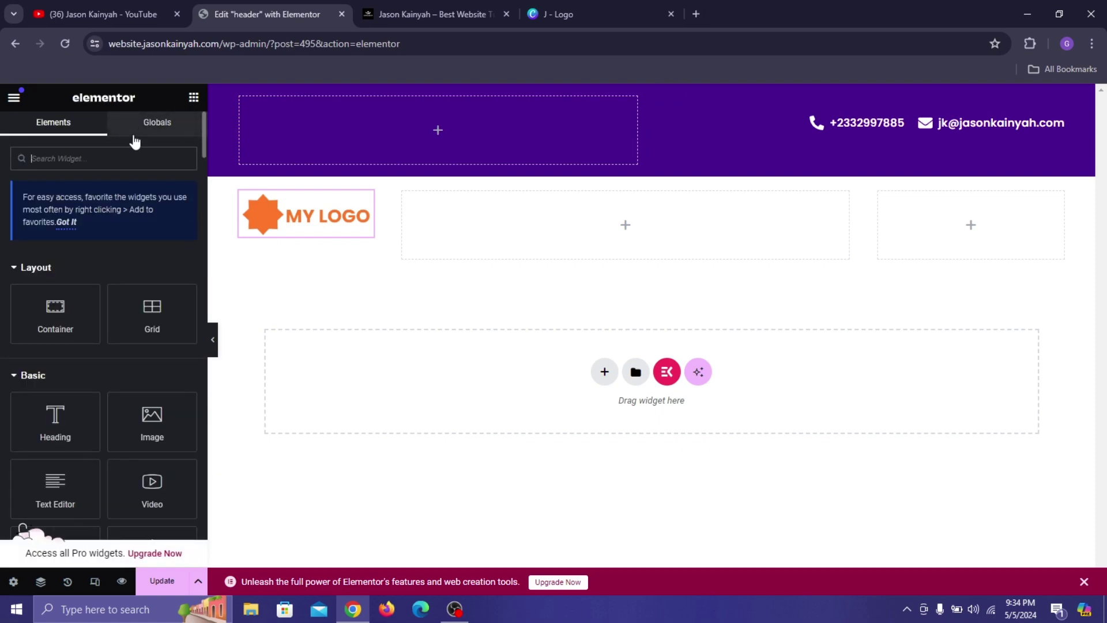
type("el")
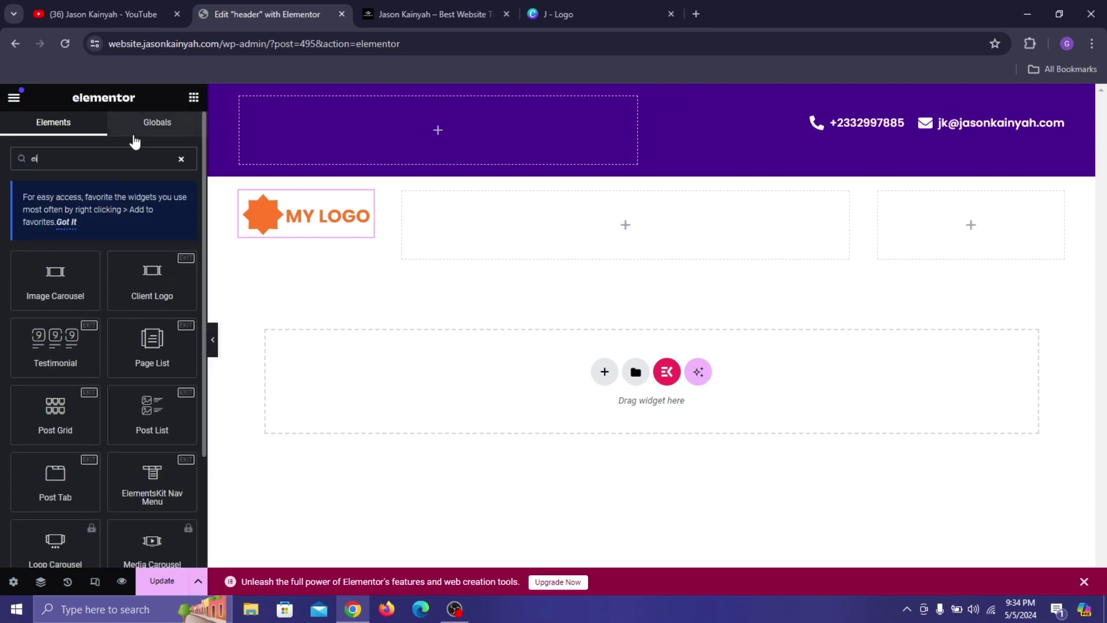
type("av men")
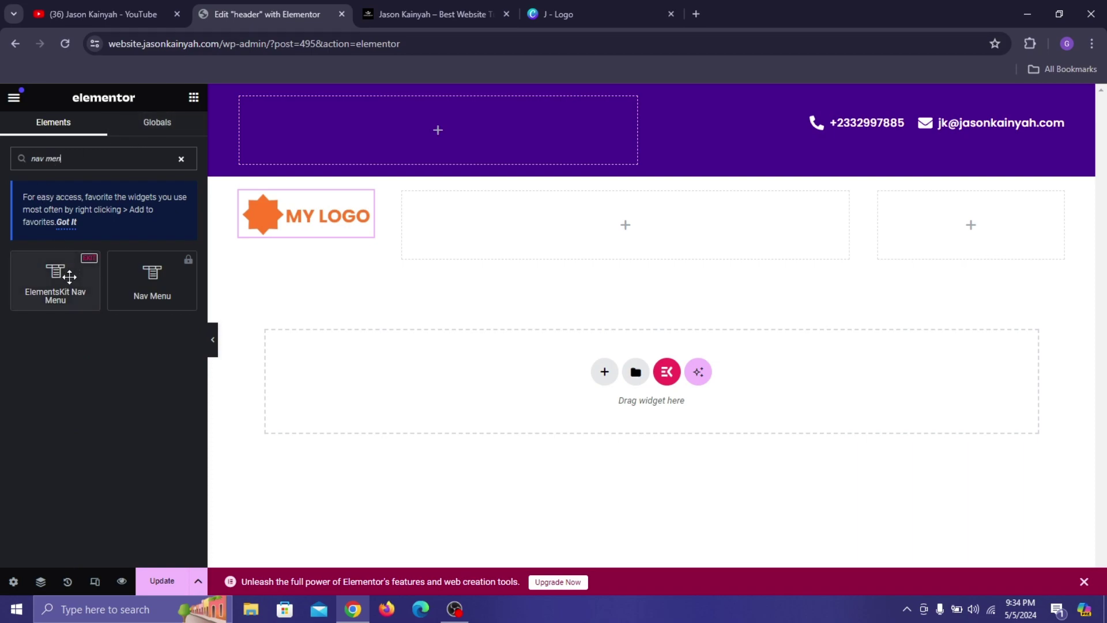
left_click_drag(56, 276, 639, 237)
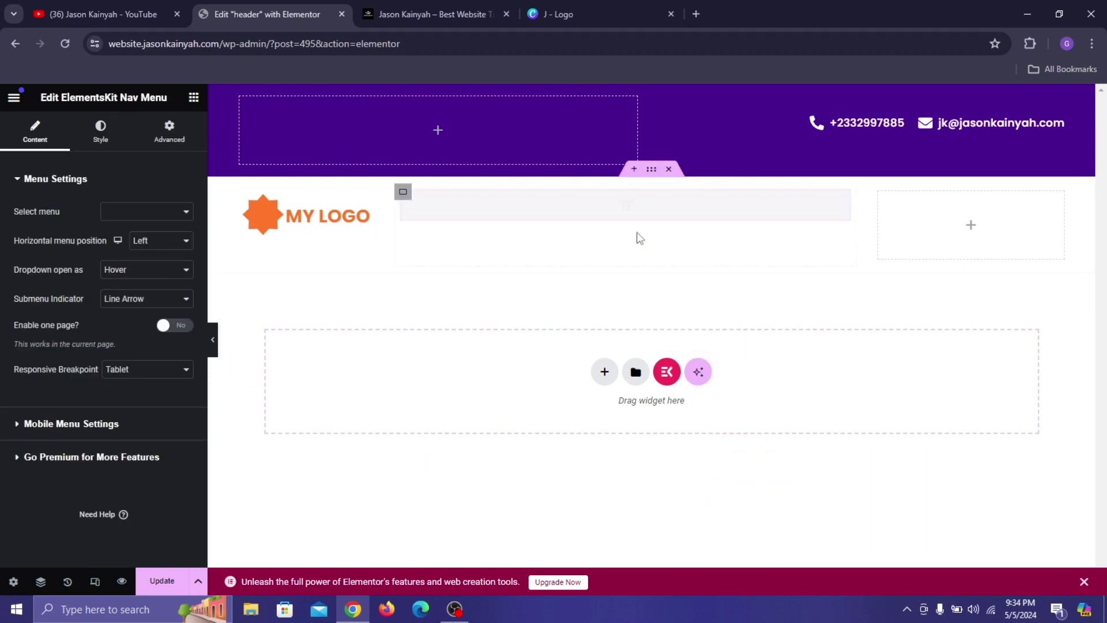
left_click(146, 215)
left_click(130, 225)
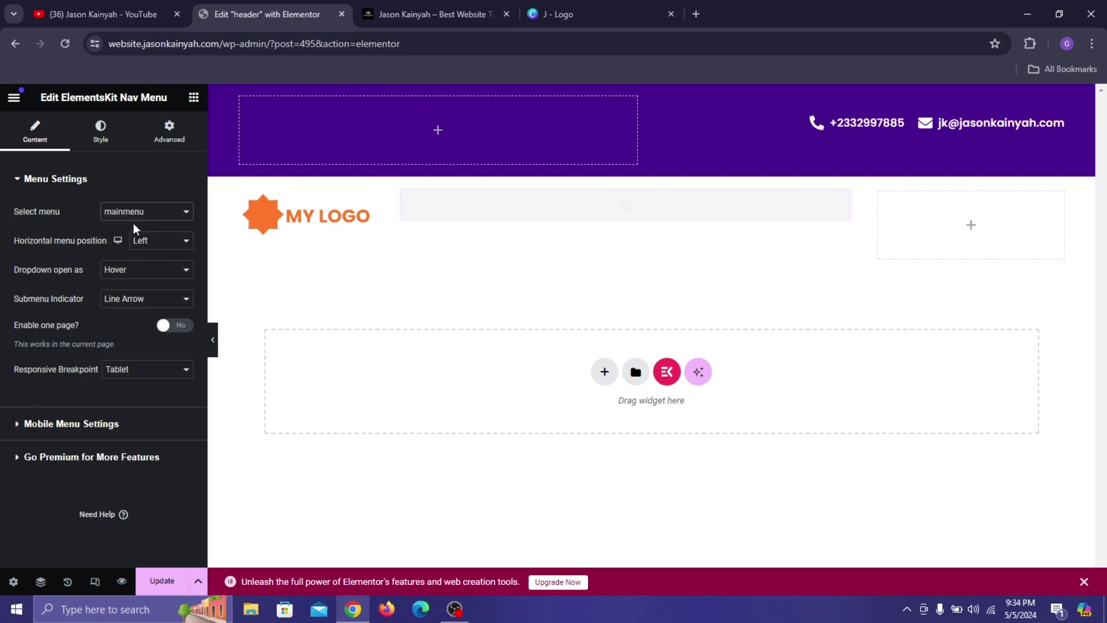
left_click(179, 245)
left_click(166, 265)
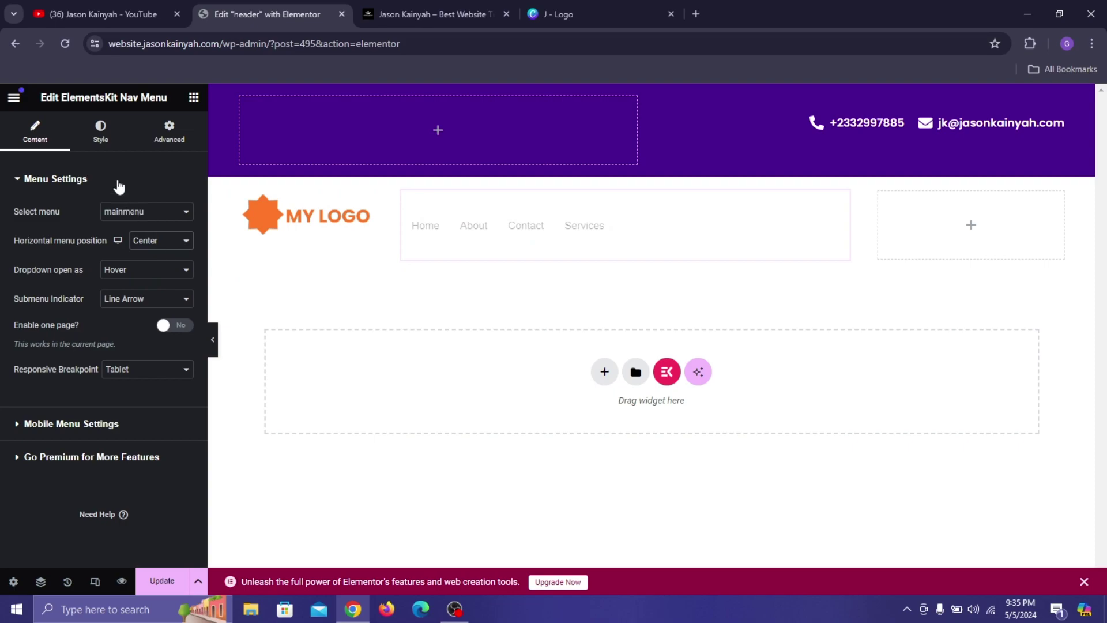
Set the nav menu wrapper's Menu Height to 31.
left_click(99, 135)
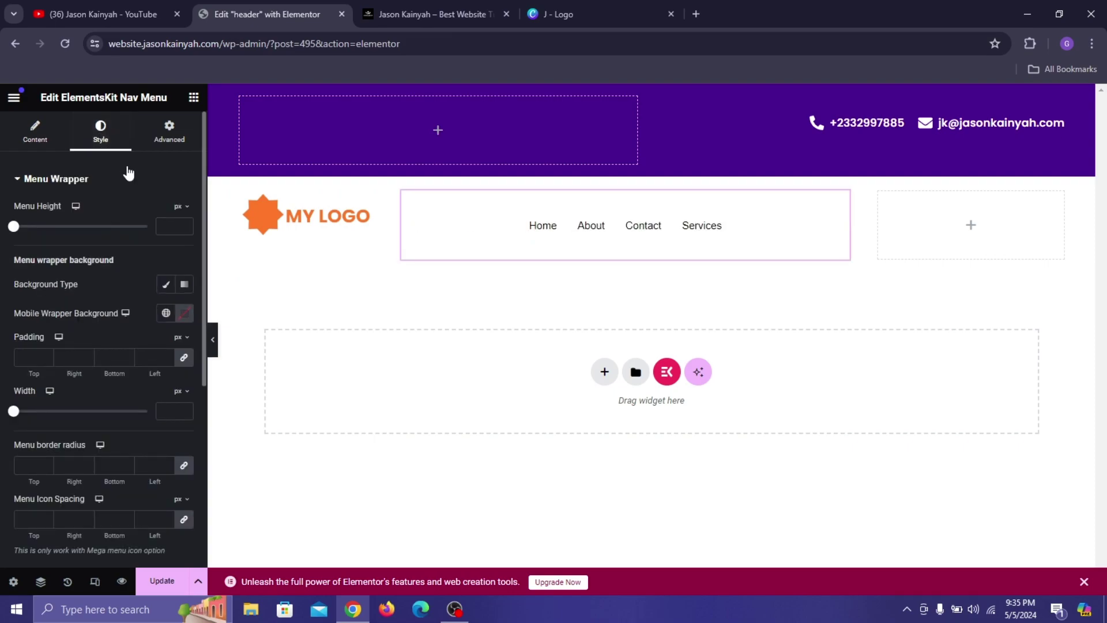
left_click(161, 227)
type("31")
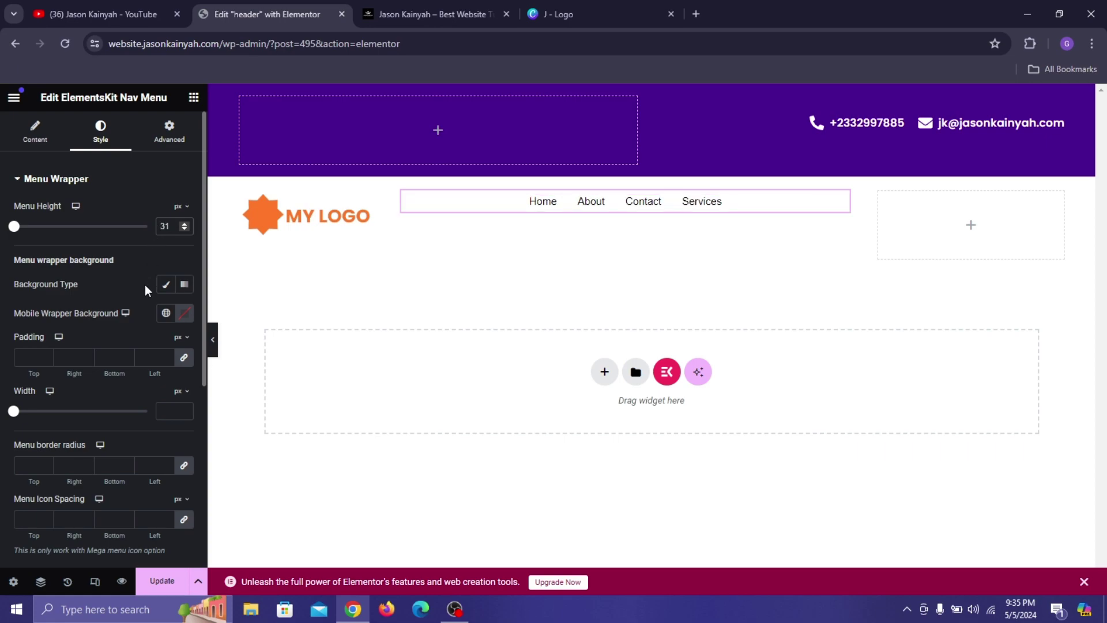
scroll(140, 310, "down", 3)
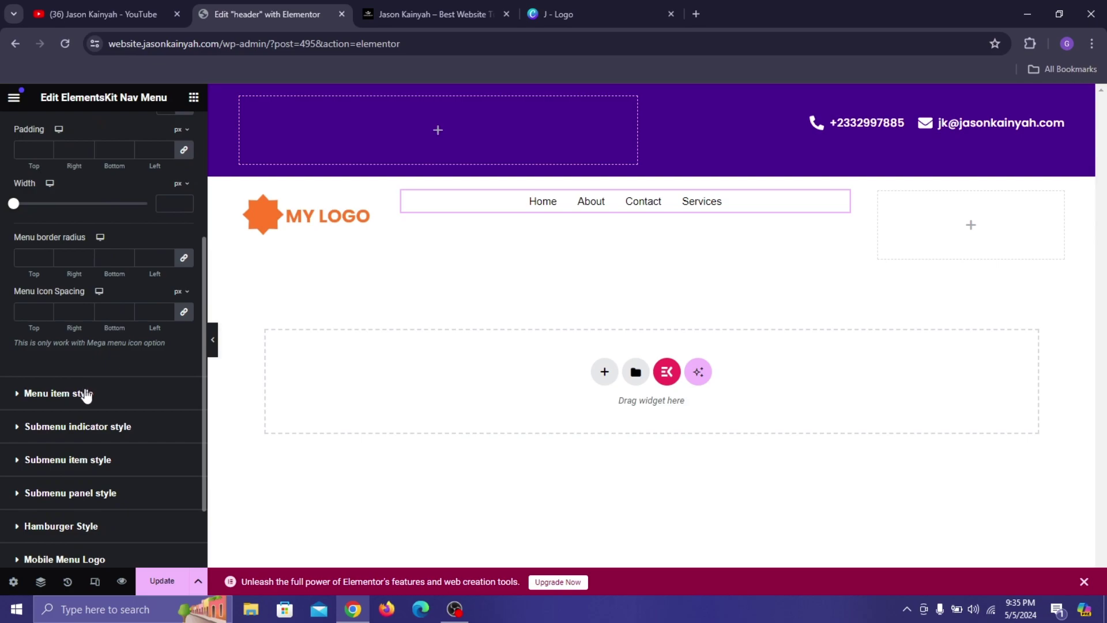
Style the menu items in Poppins, size 17, weight 600 Semi Bold.
left_click(162, 201)
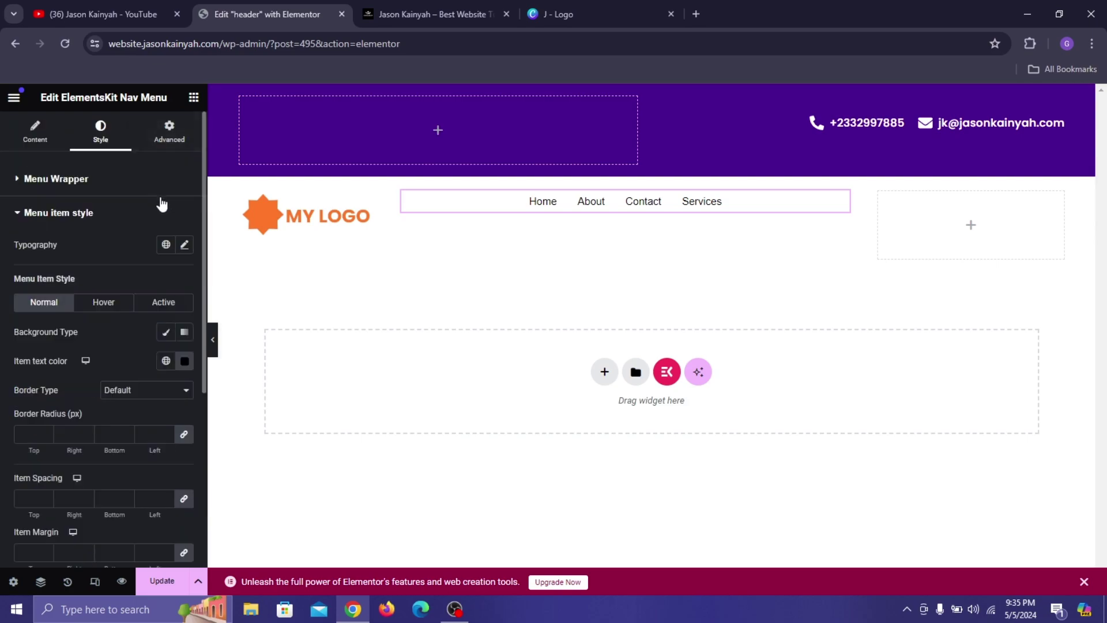
scroll(190, 247, "down", 5)
scroll(191, 248, "up", 5)
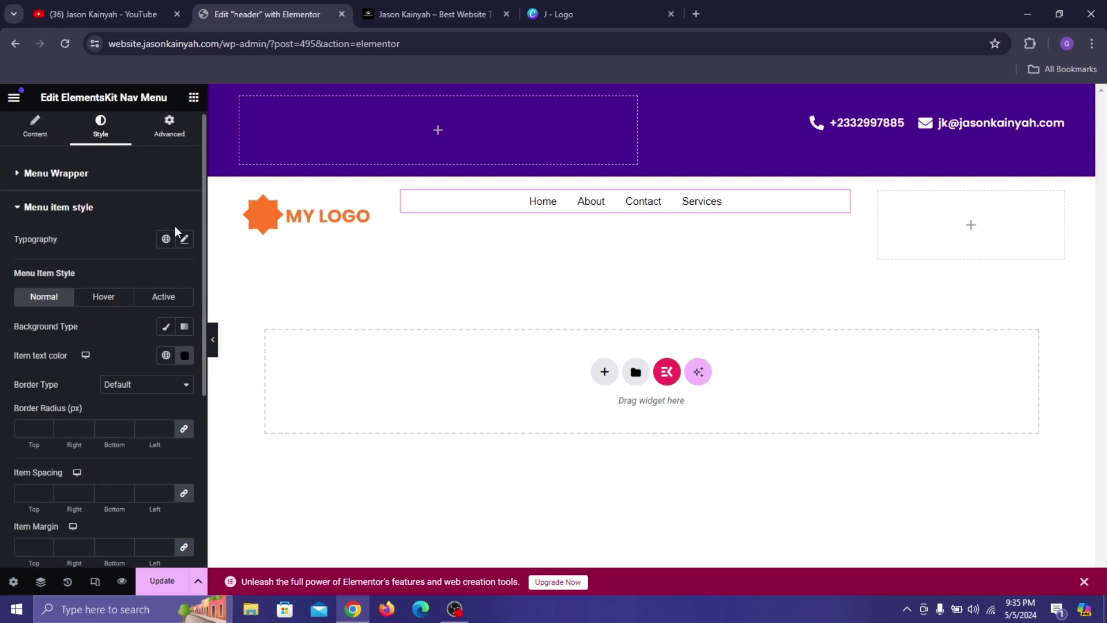
left_click(185, 239)
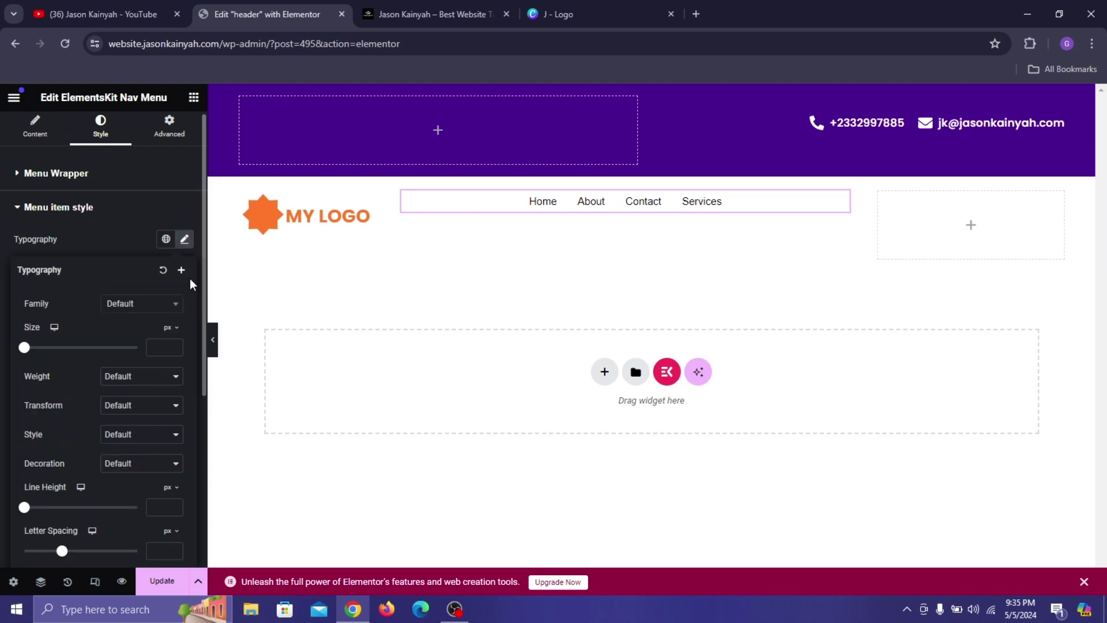
left_click(161, 305)
type("popp")
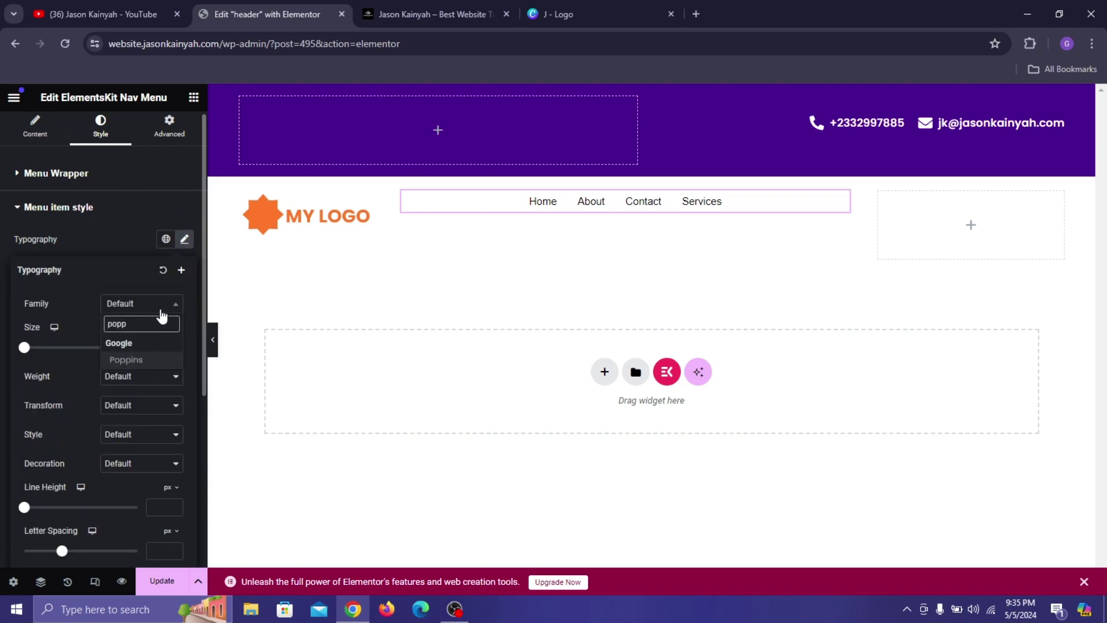
left_click(158, 360)
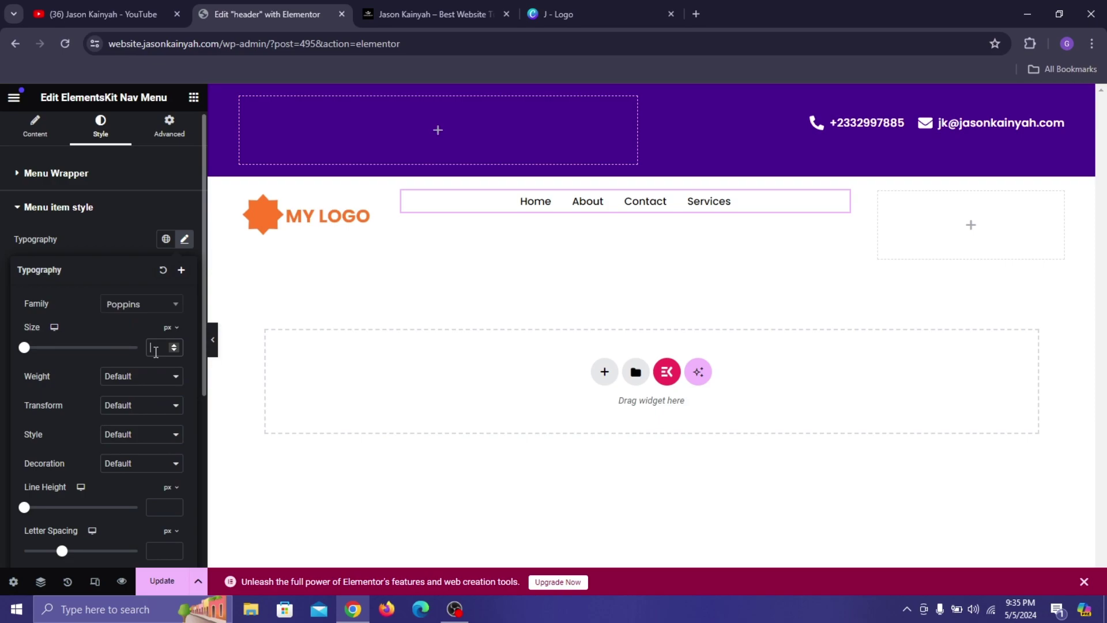
left_click(155, 347)
type("17")
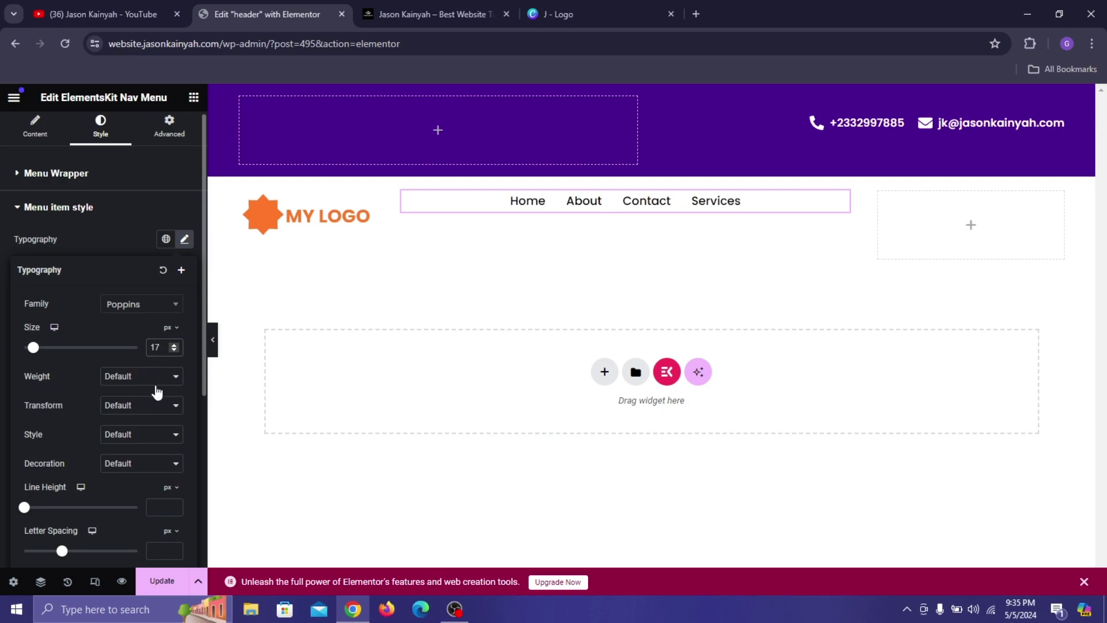
left_click(155, 387)
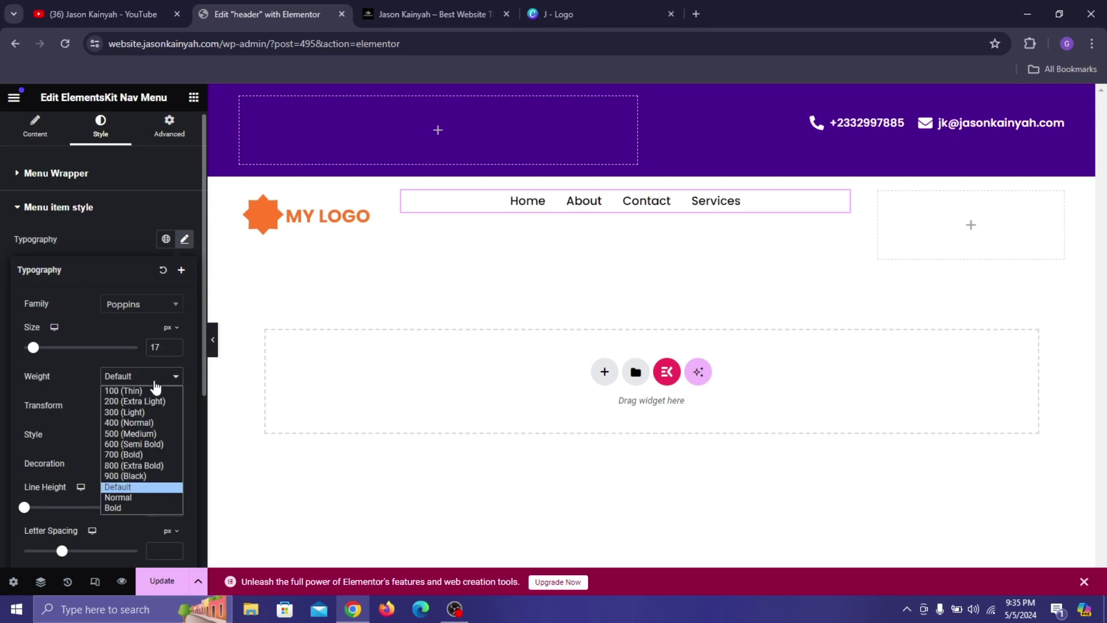
left_click(151, 448)
left_click(125, 232)
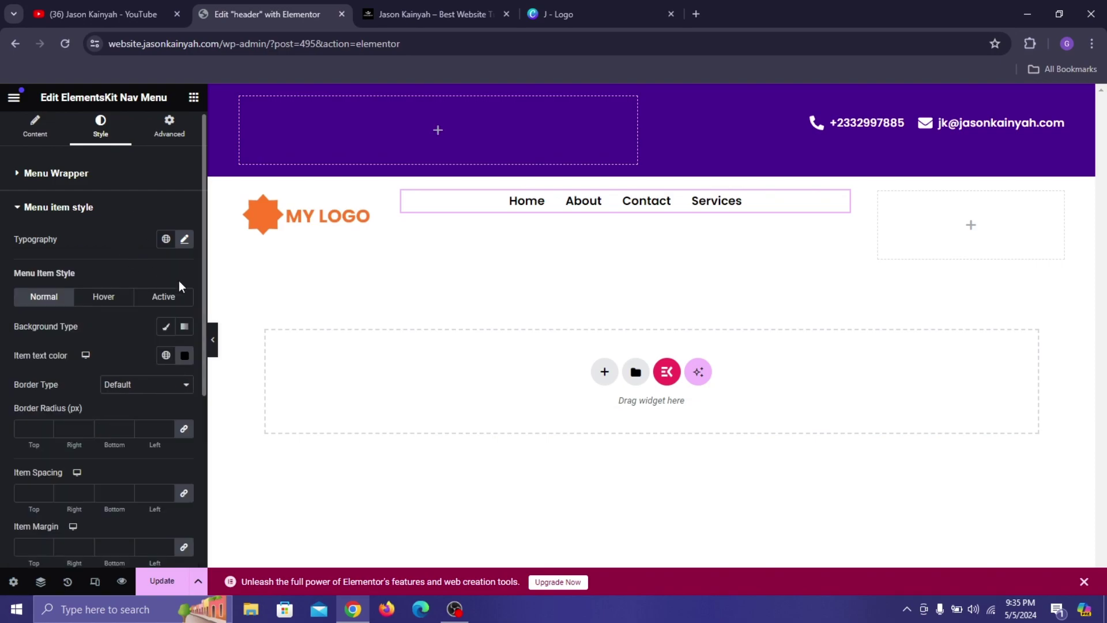
left_click(106, 300)
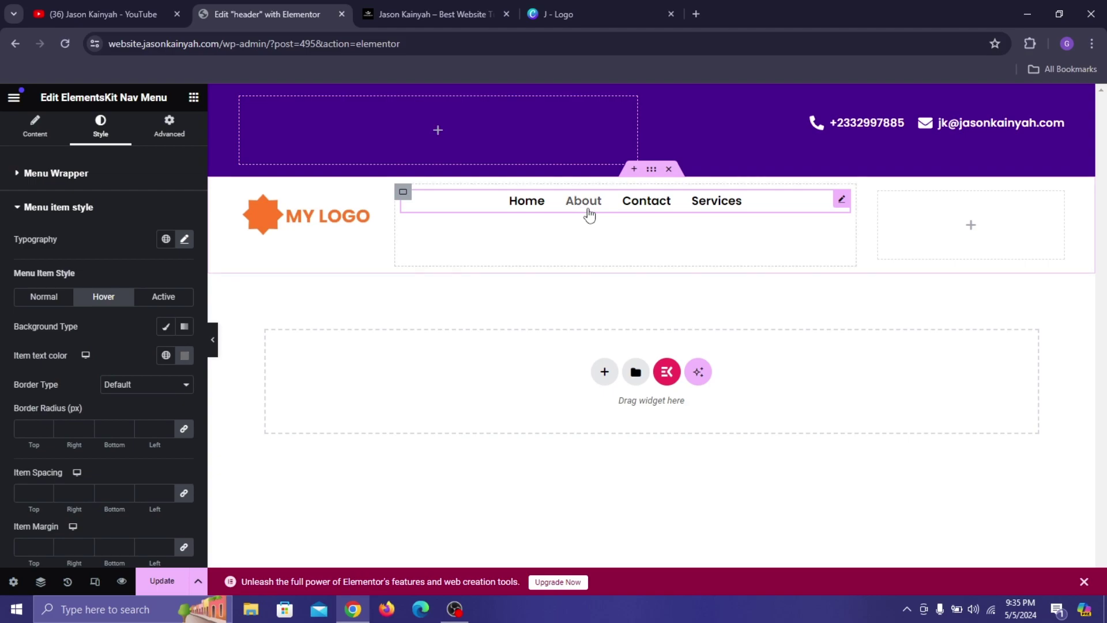
Set the hover item text colour to a bright red.
left_click(184, 356)
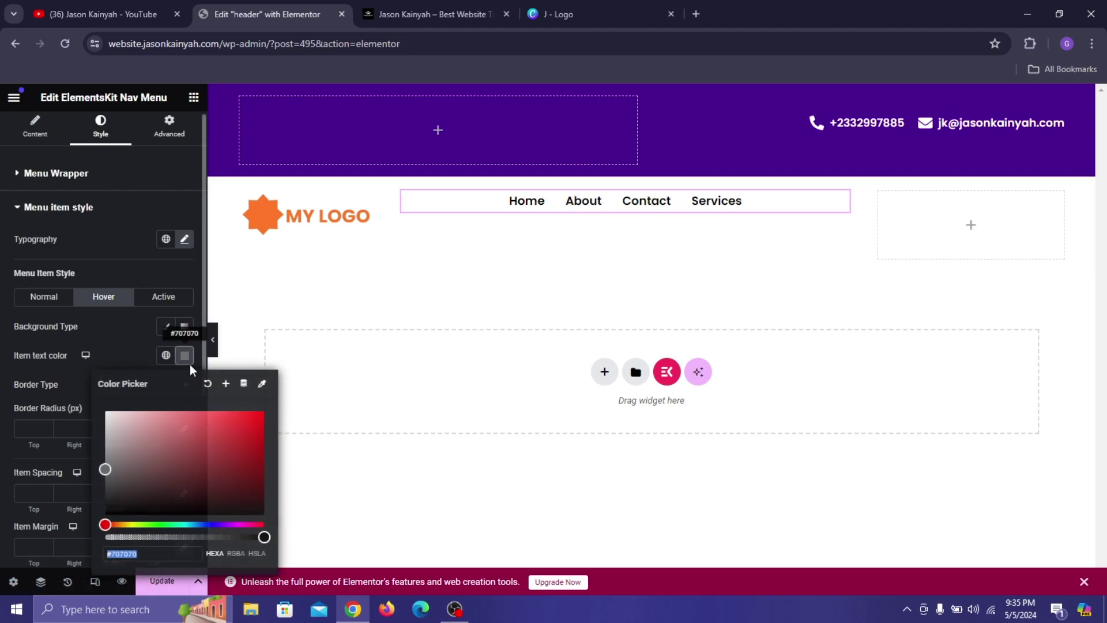
left_click(108, 525)
left_click_drag(164, 483, 258, 410)
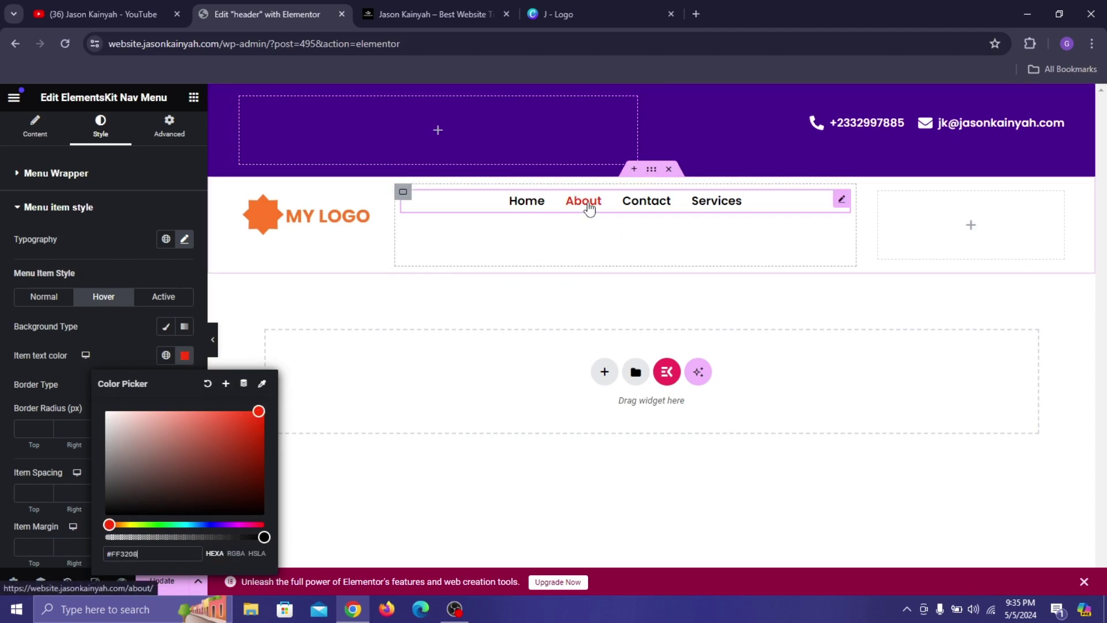
left_click(169, 339)
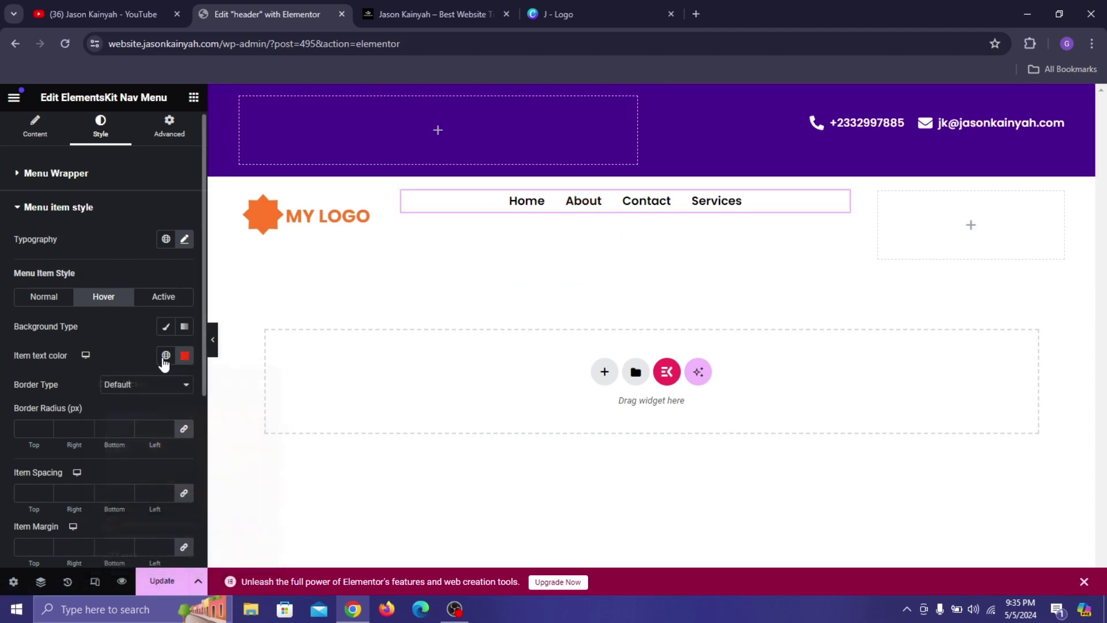
left_click(159, 300)
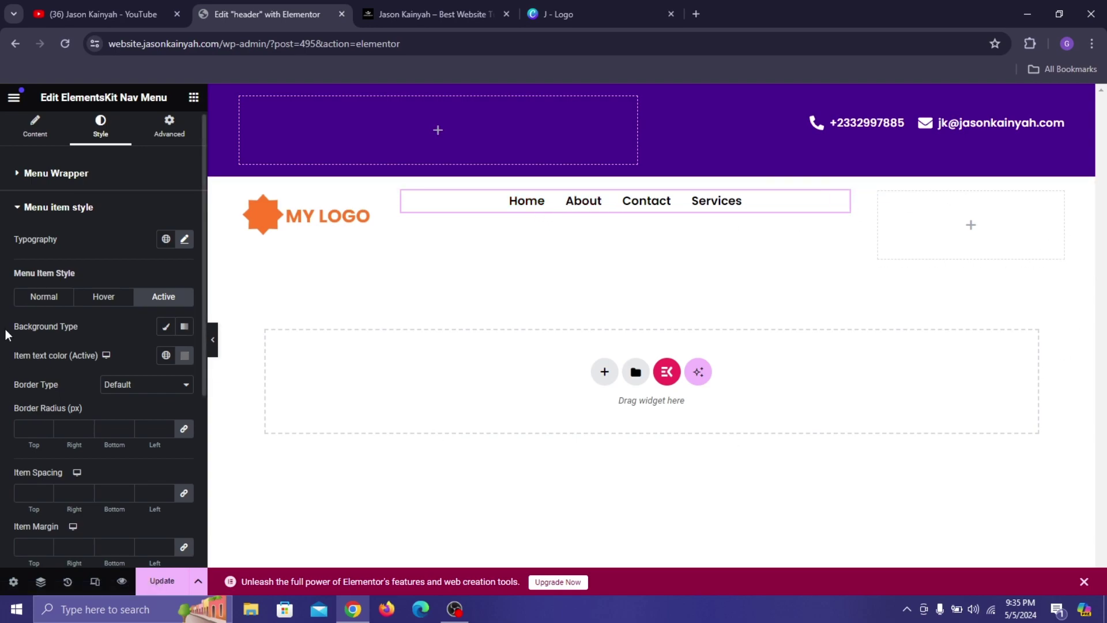
left_click(127, 300)
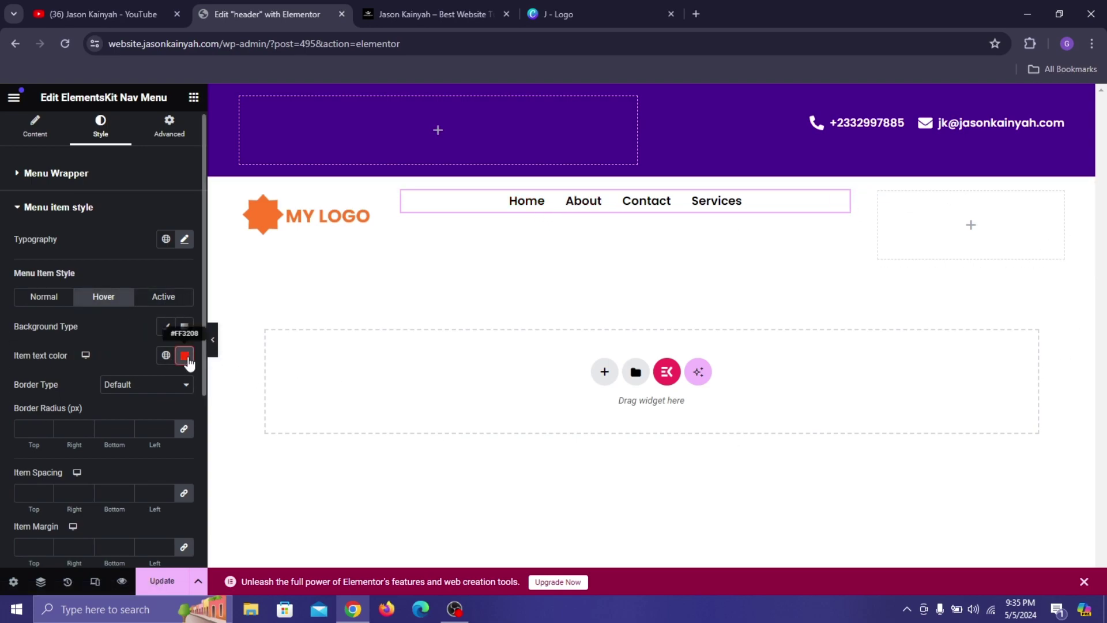
Copy the hover red #FF3208 and paste it as the active item text colour.
left_click(185, 355)
right_click(110, 554)
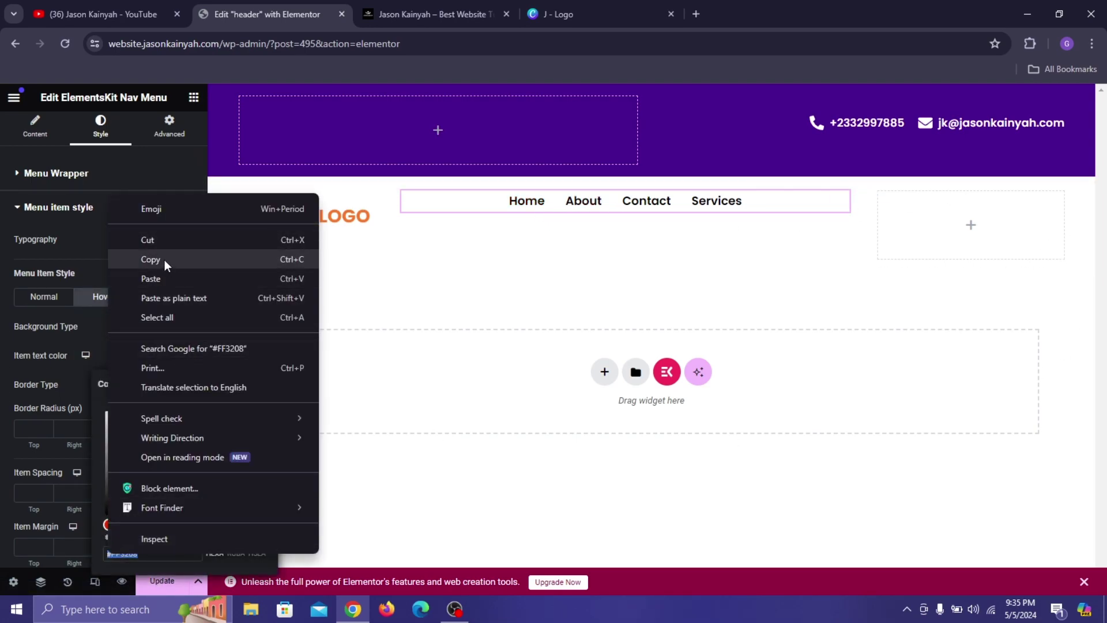
left_click(165, 259)
left_click(164, 297)
left_click(184, 354)
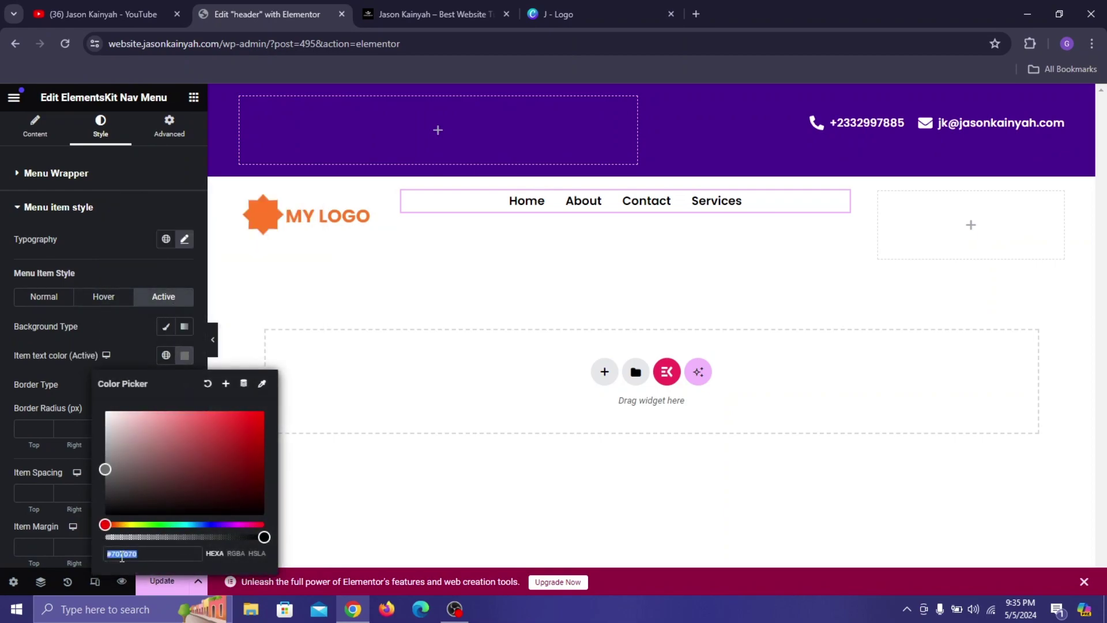
right_click(120, 556)
left_click(177, 281)
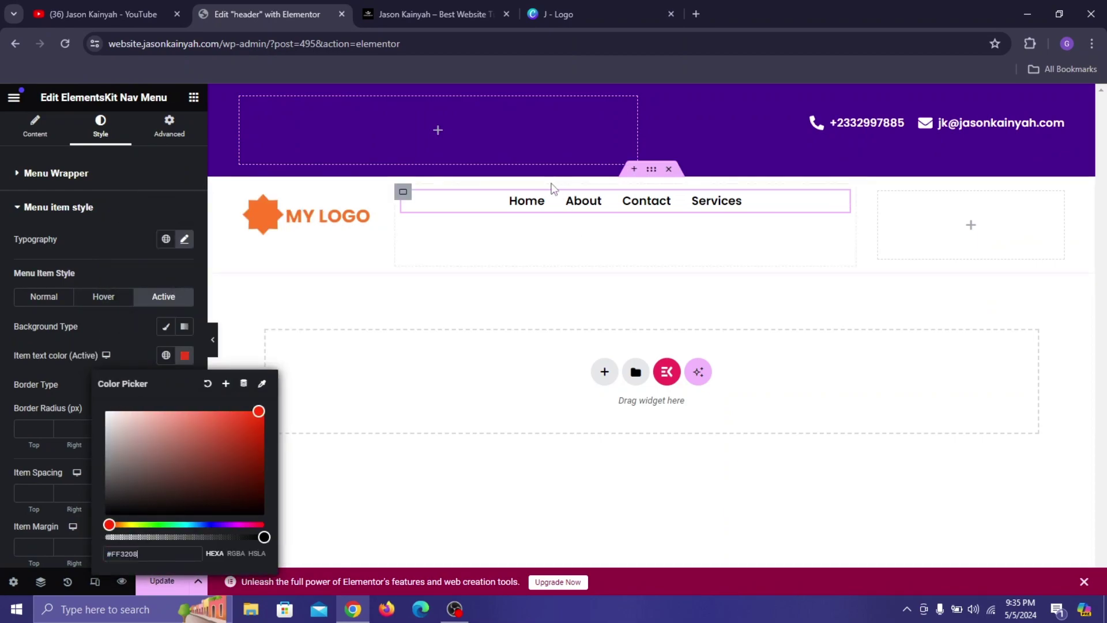
left_click(404, 193)
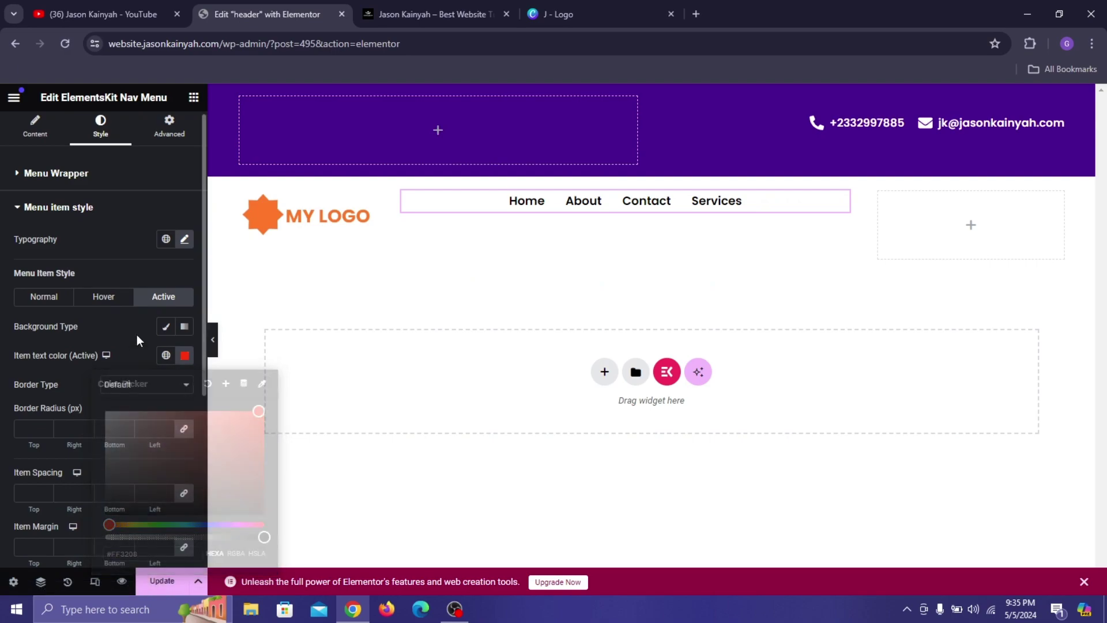
Centre the nav container's content, then add a 'Learn More' button linked to About in the right container.
left_click(403, 193)
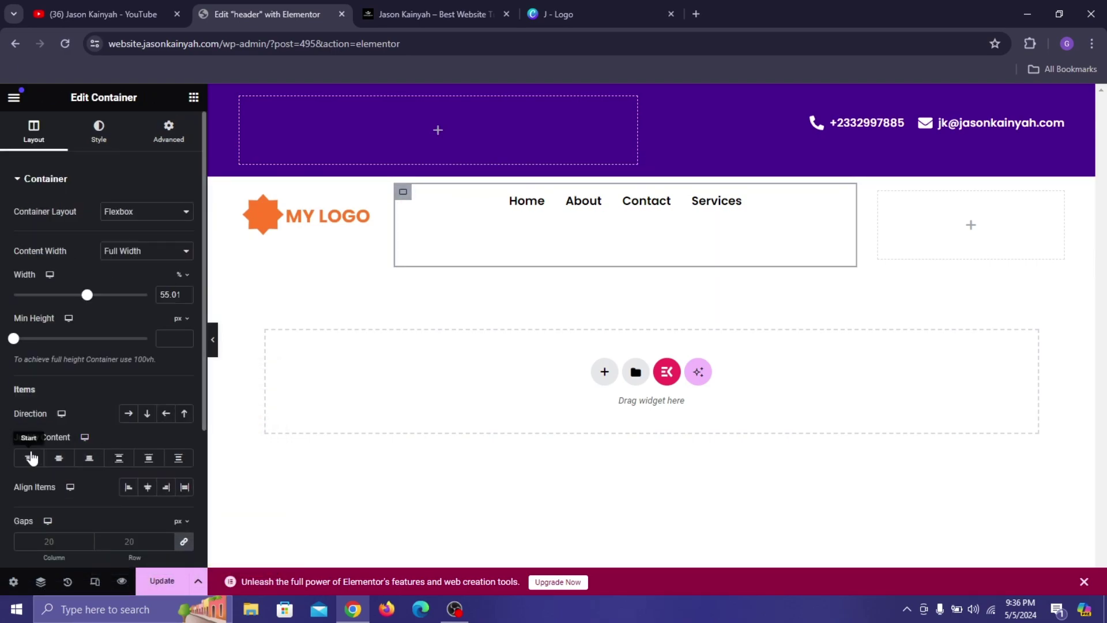
left_click(58, 458)
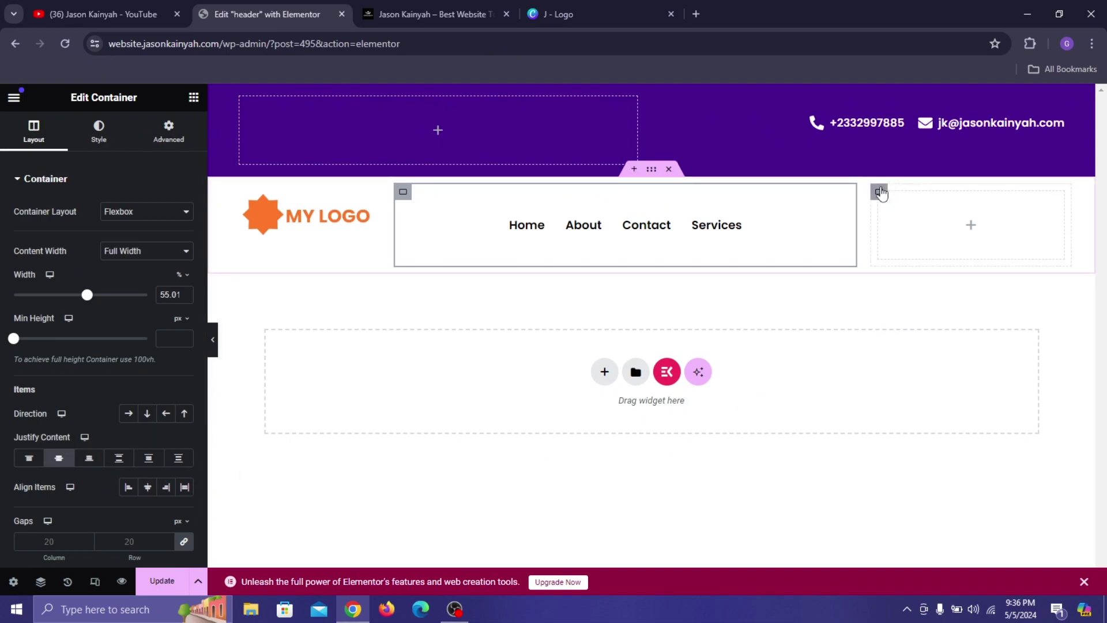
left_click(880, 193)
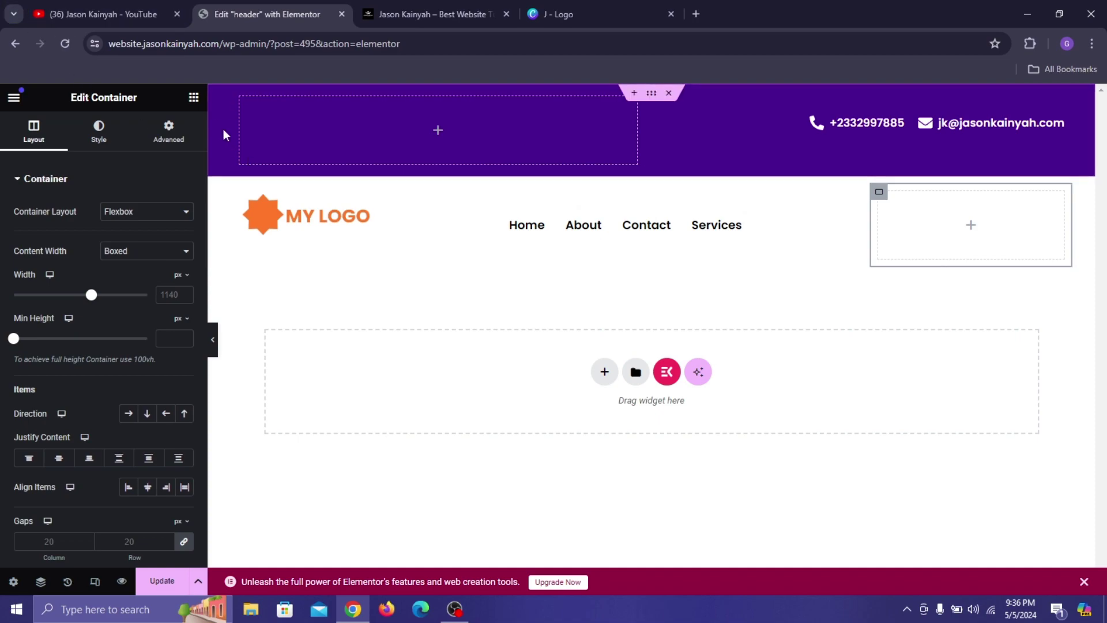
left_click(193, 98)
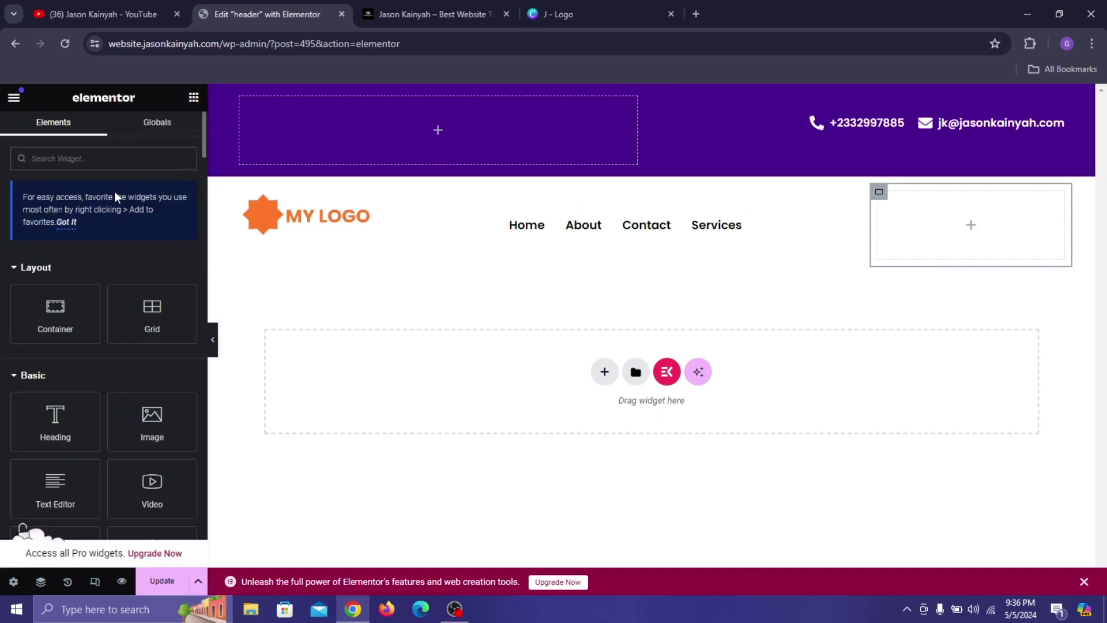
type("butt")
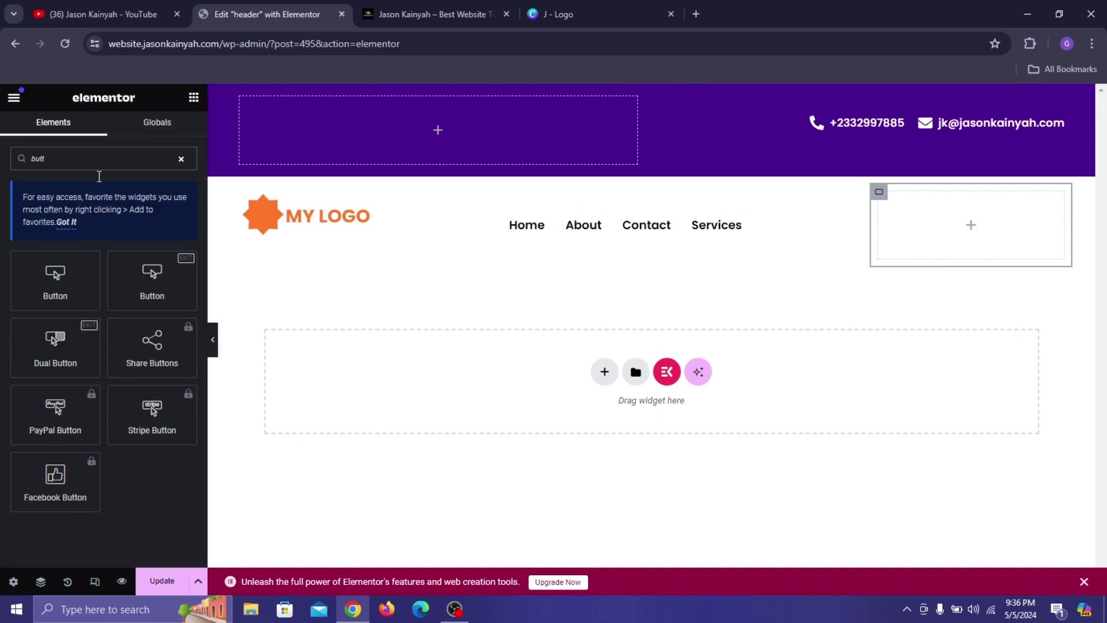
left_click_drag(56, 271, 971, 225)
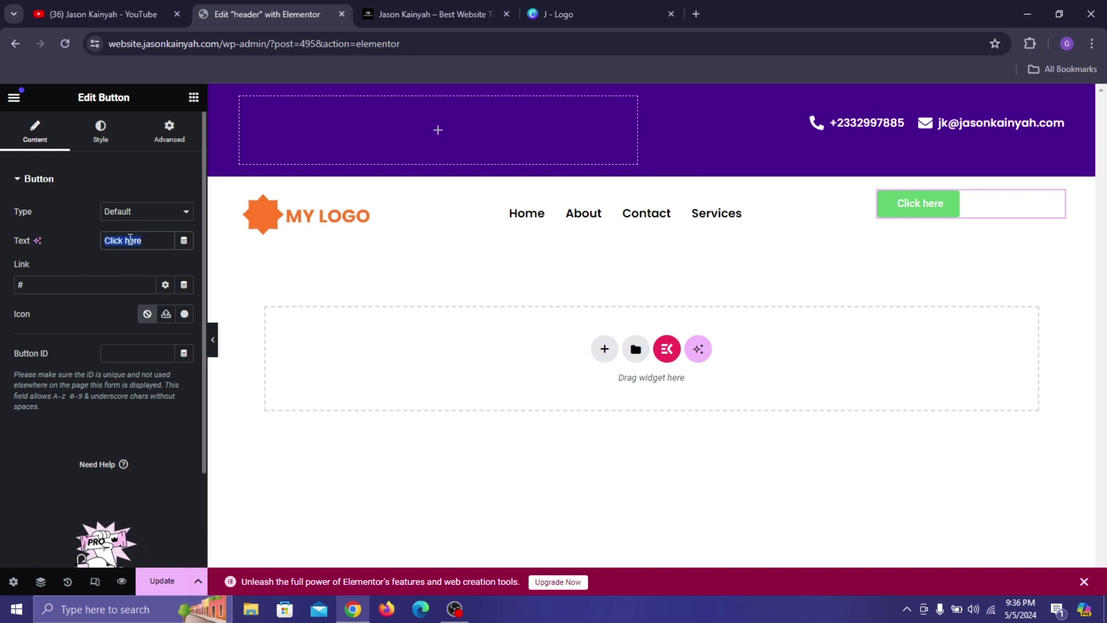
type("Learn More")
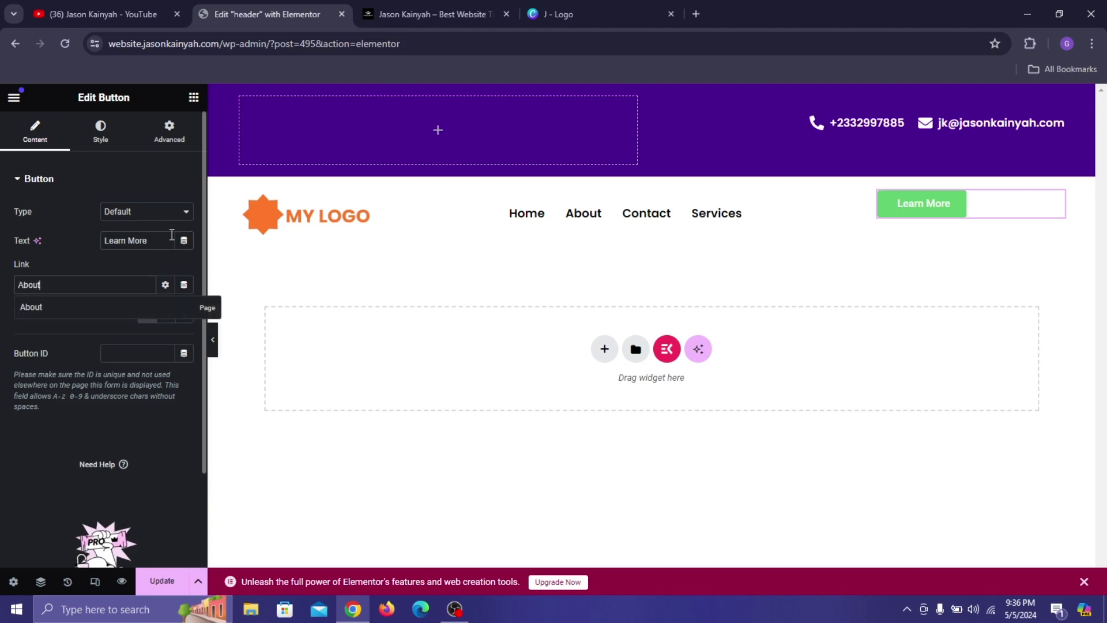
left_click(99, 304)
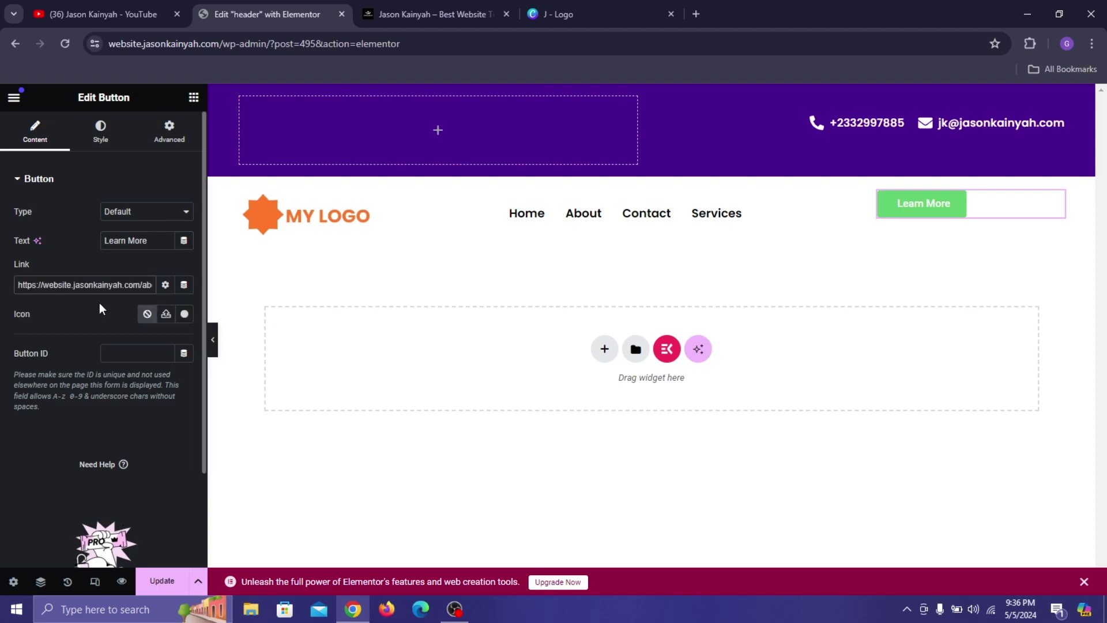
Set the button's alignment to Center and its typography to Poppins, size 15.
left_click(101, 132)
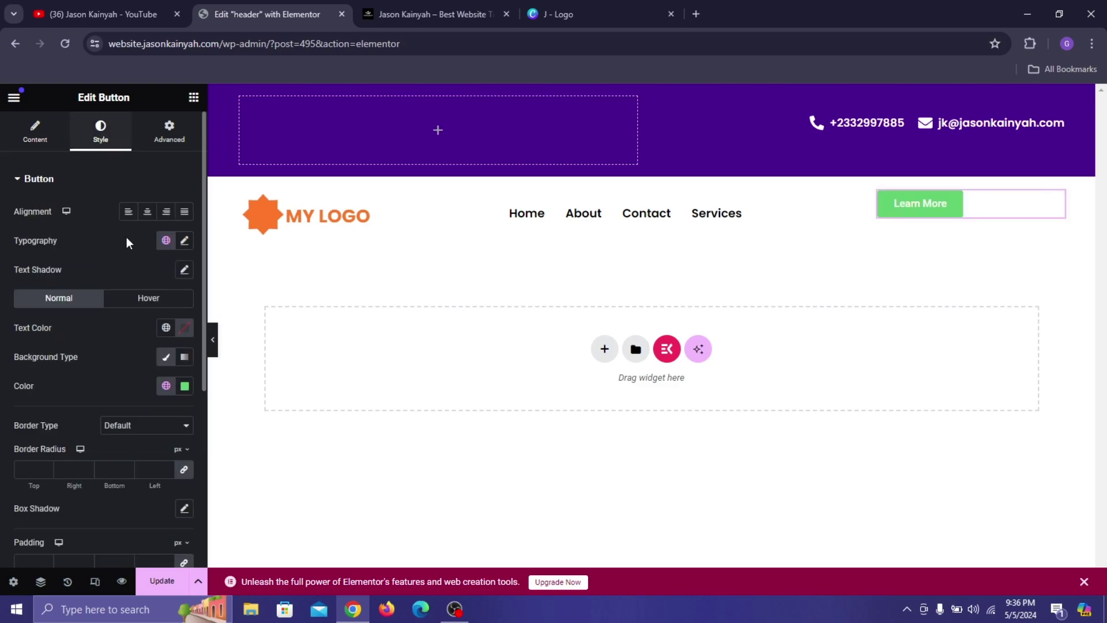
left_click(147, 211)
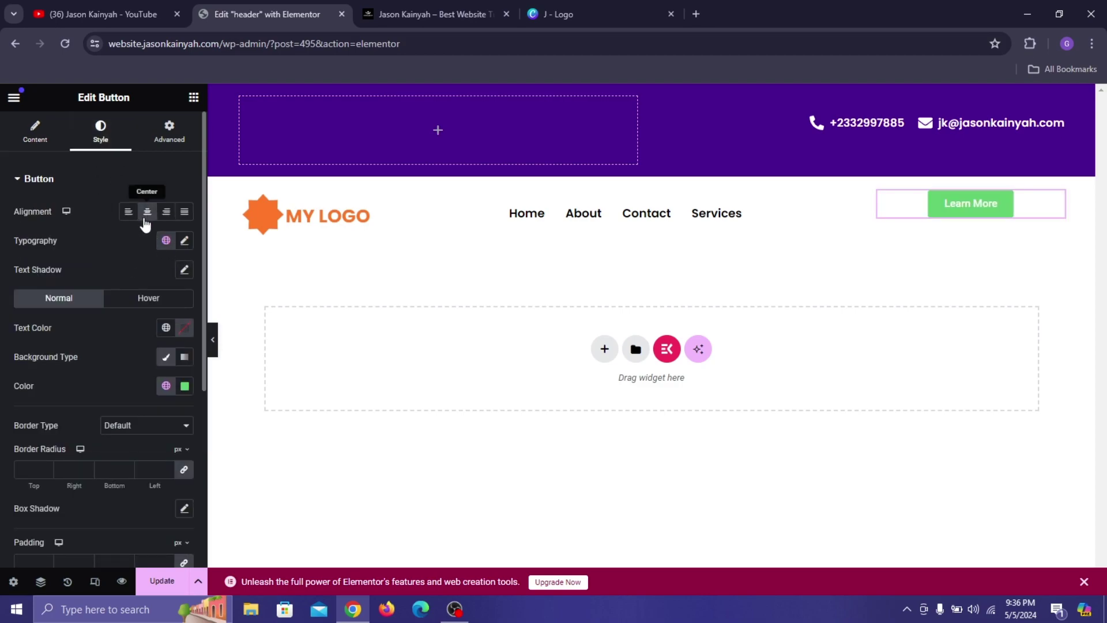
left_click(185, 241)
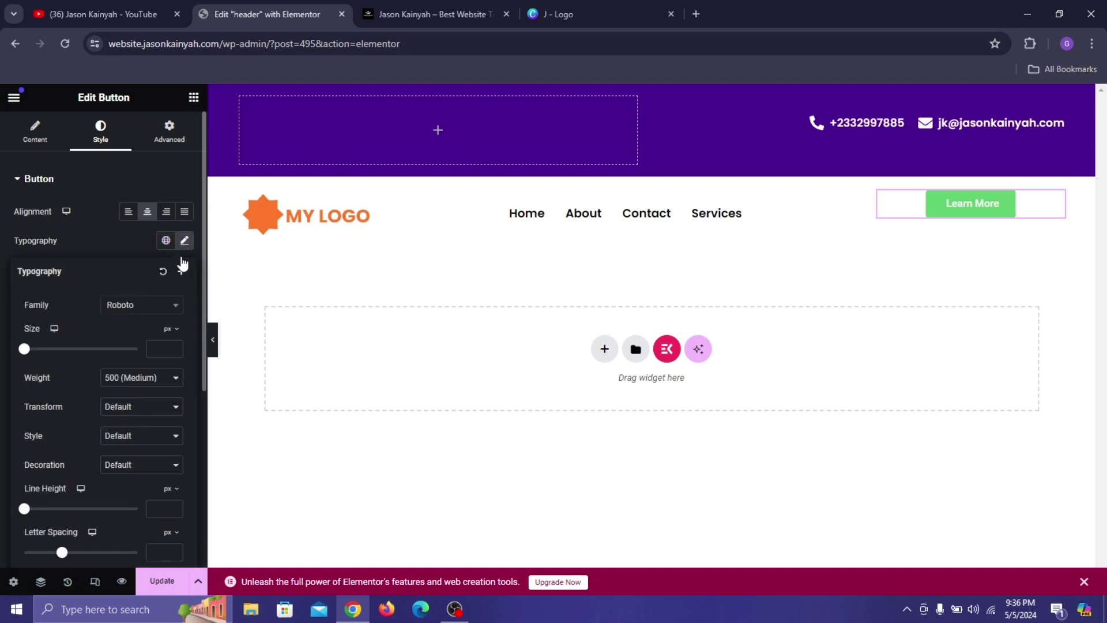
left_click(166, 305)
type("popp")
right_click(145, 293)
left_click(129, 302)
left_click(130, 306)
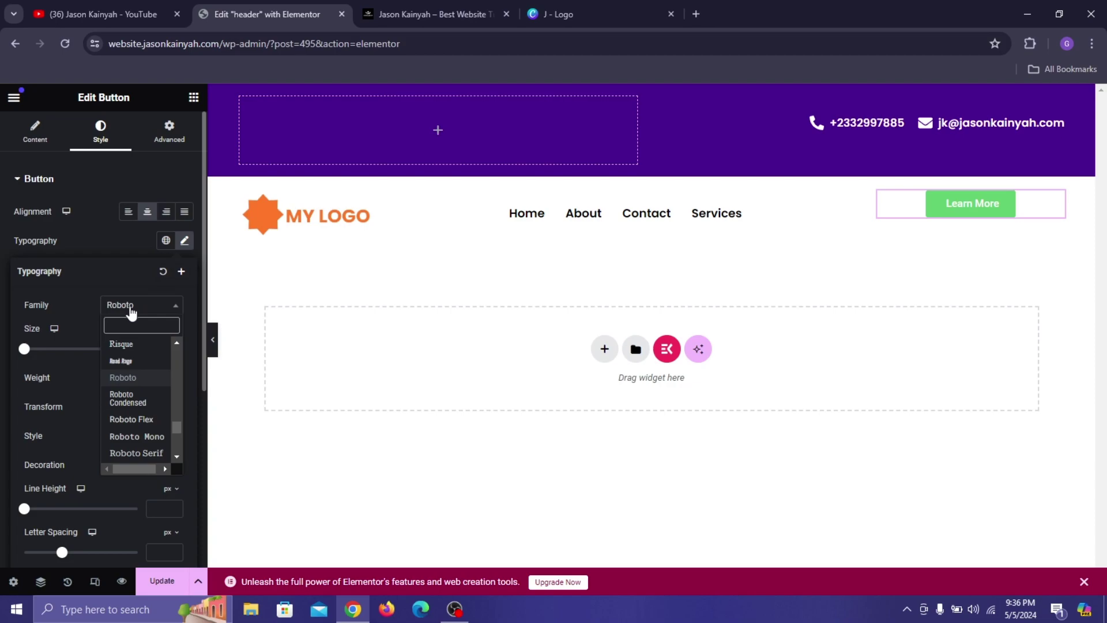
type("popp")
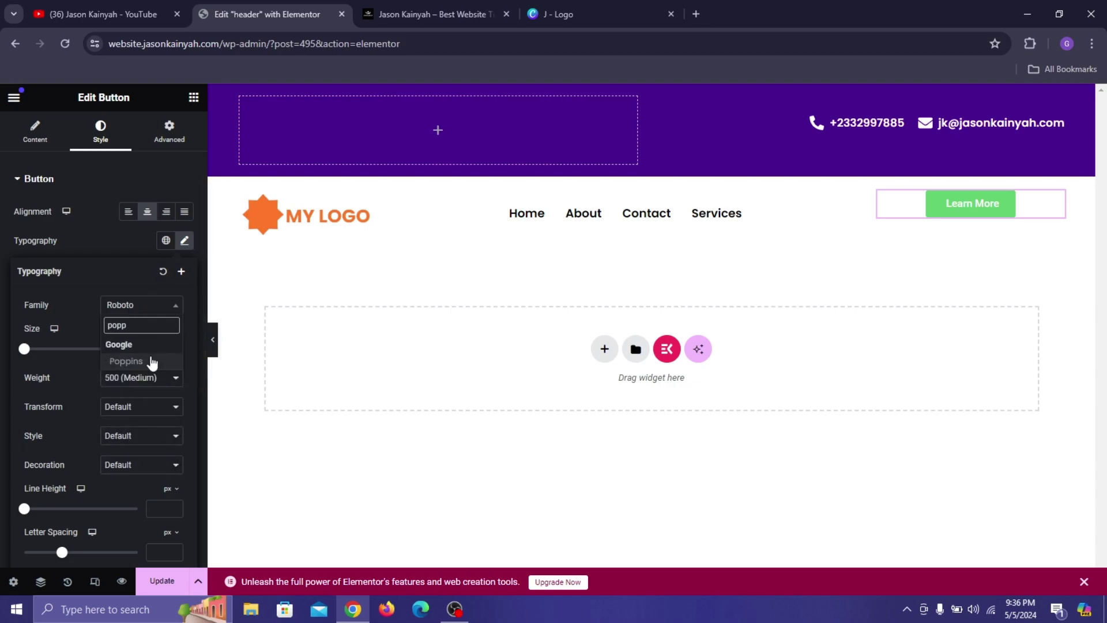
left_click(152, 362)
type("15")
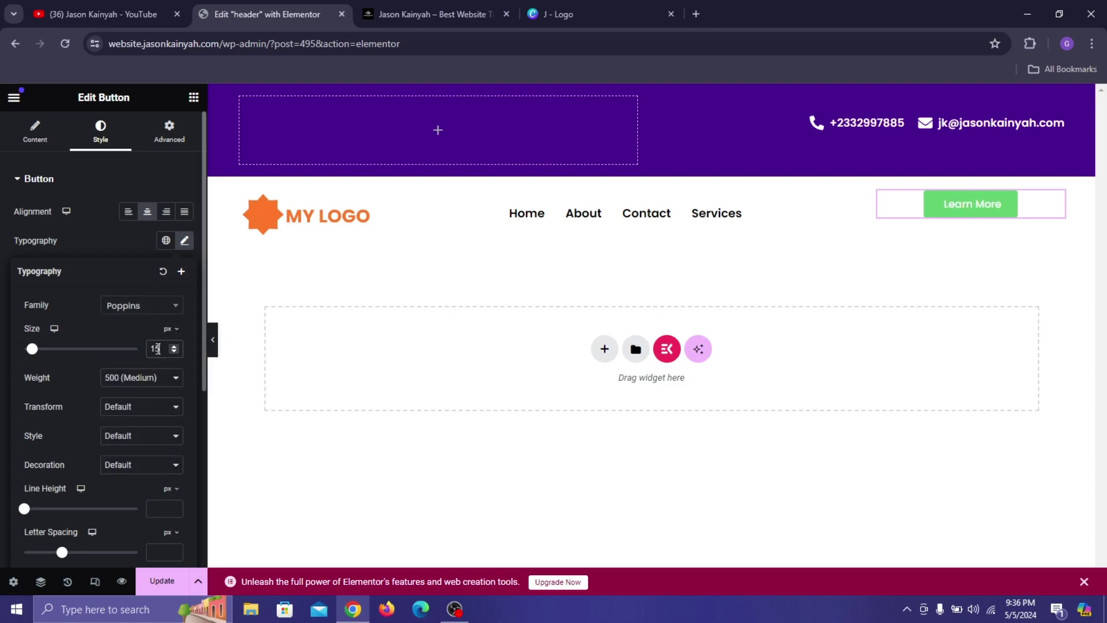
left_click(96, 231)
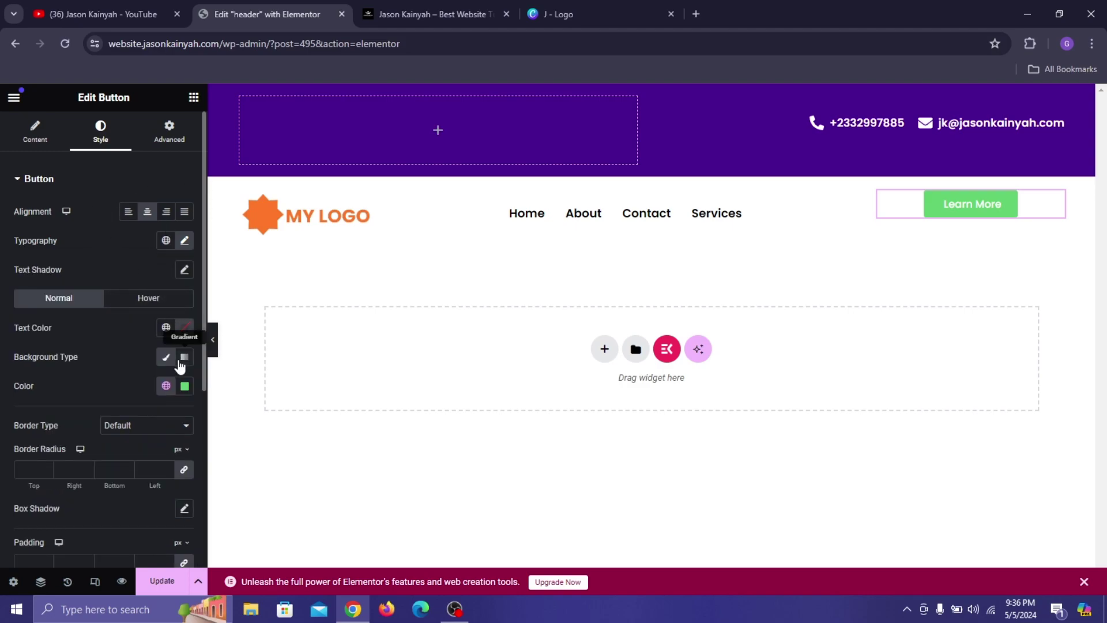
Paste red #FF3208 as the Learn More button's background colour.
left_click(185, 386)
right_click(138, 351)
left_click(185, 129)
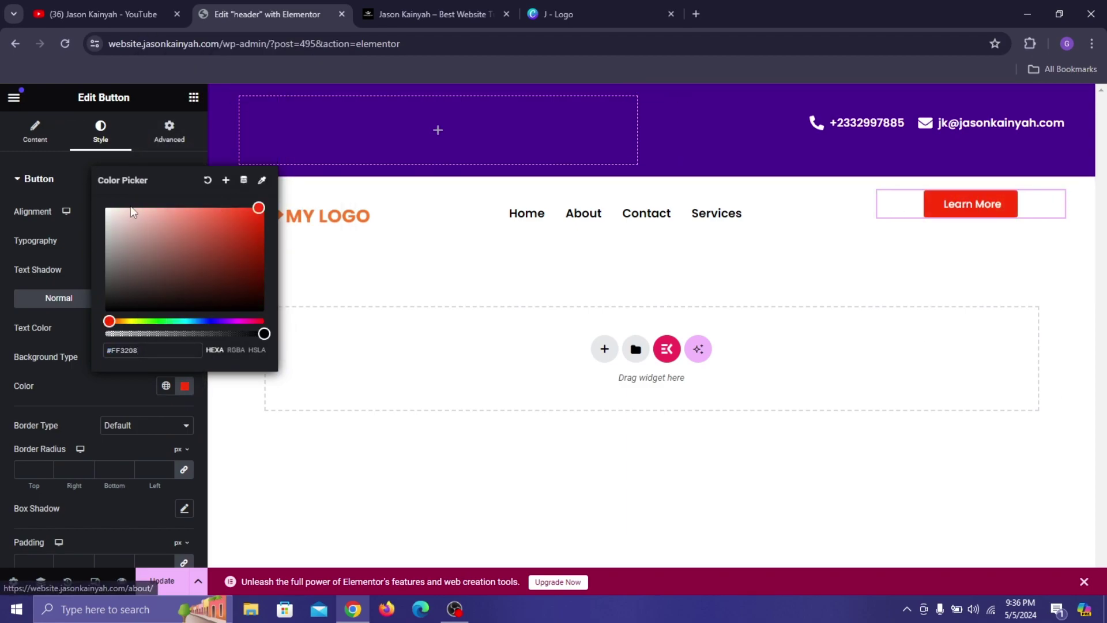
left_click(64, 327)
Set the button's hover text colour, pasting the red and darkening it slightly.
left_click(133, 306)
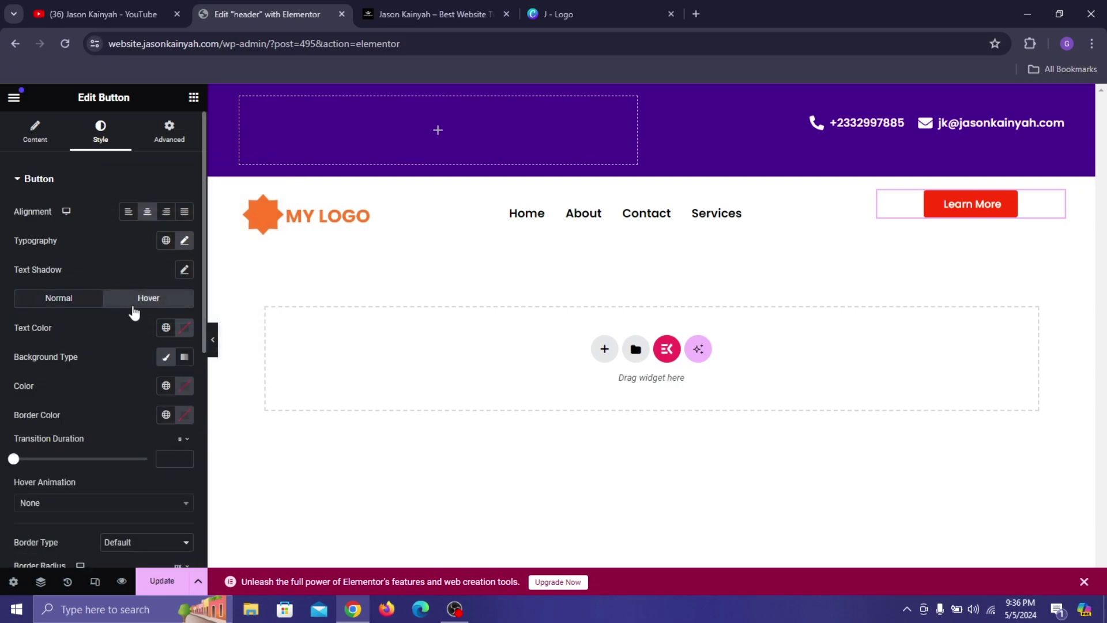
left_click(183, 327)
right_click(142, 522)
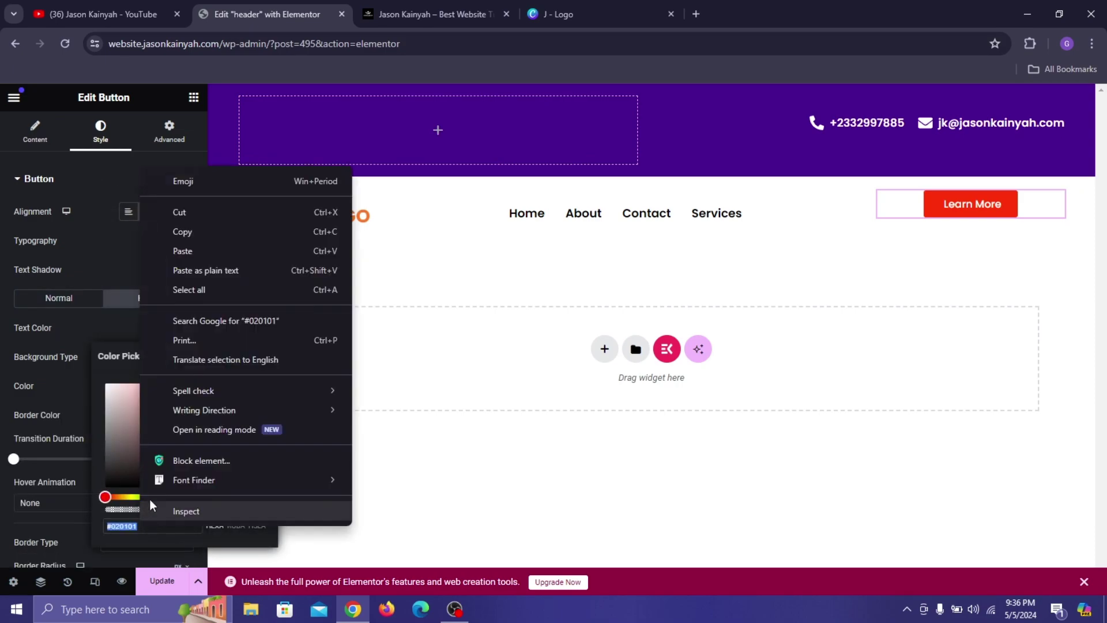
left_click(207, 251)
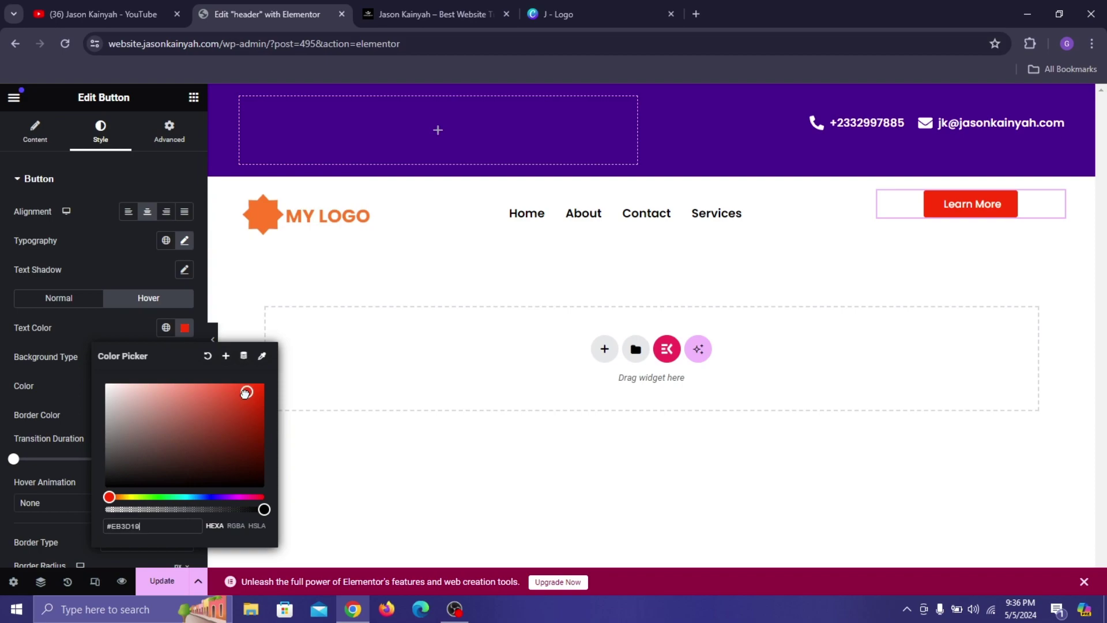
left_click_drag(237, 401, 243, 413)
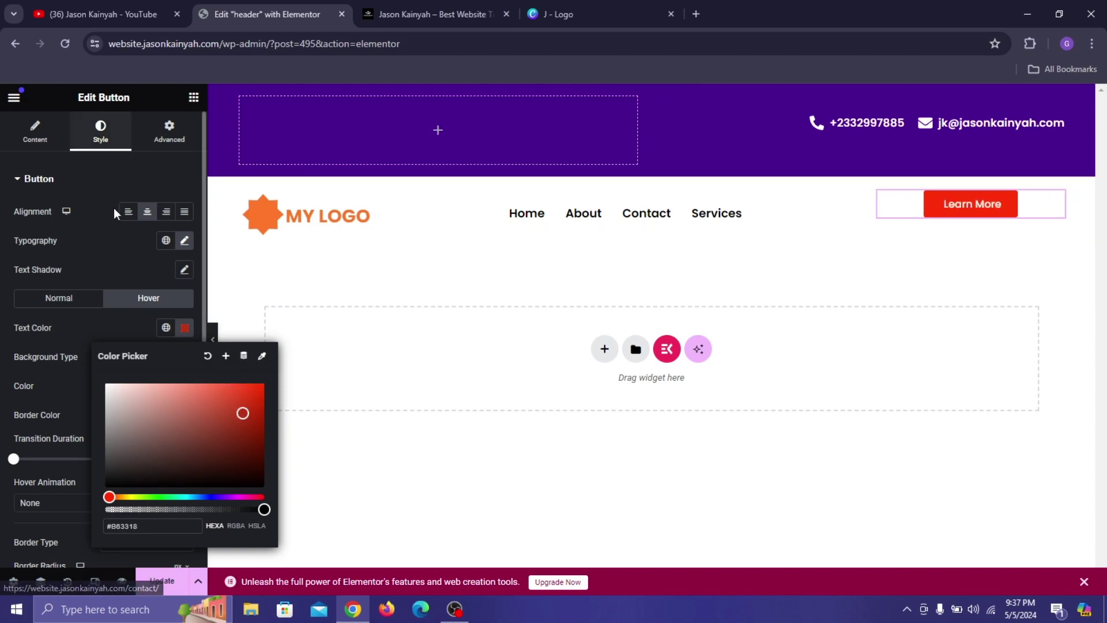
left_click(117, 271)
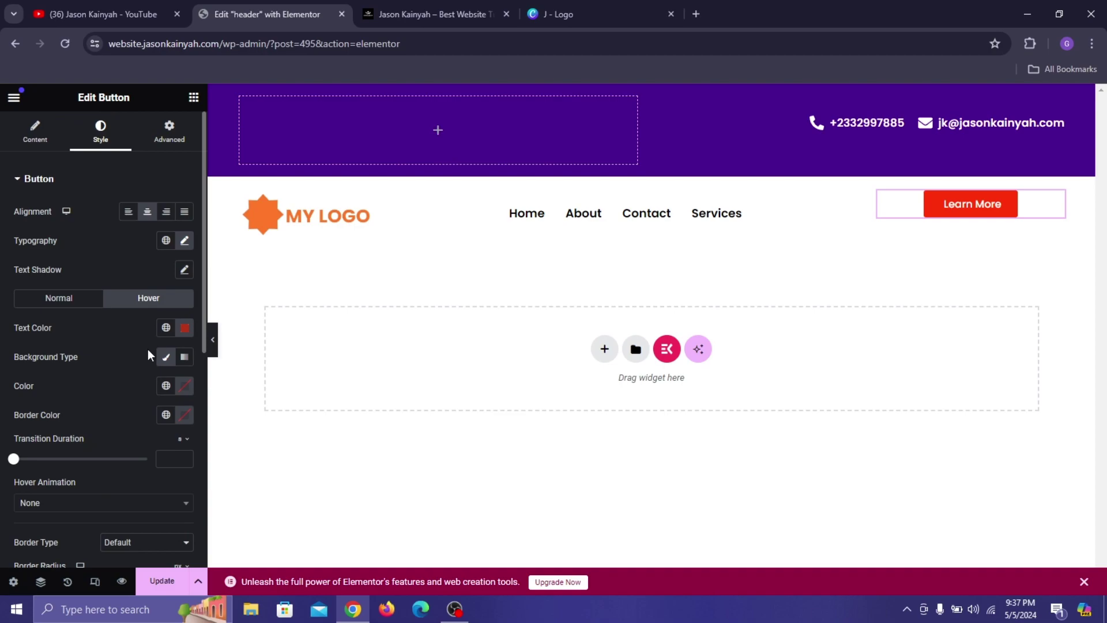
left_click(185, 328)
left_click(90, 338)
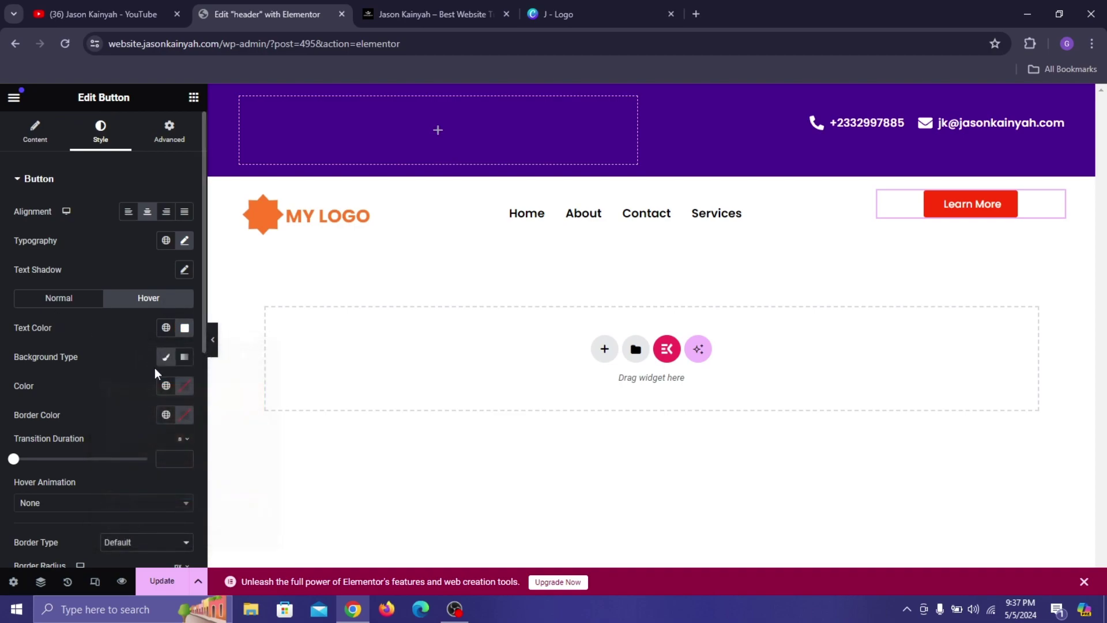
Paste dark red #A0311B as the button's hover background colour.
left_click(185, 386)
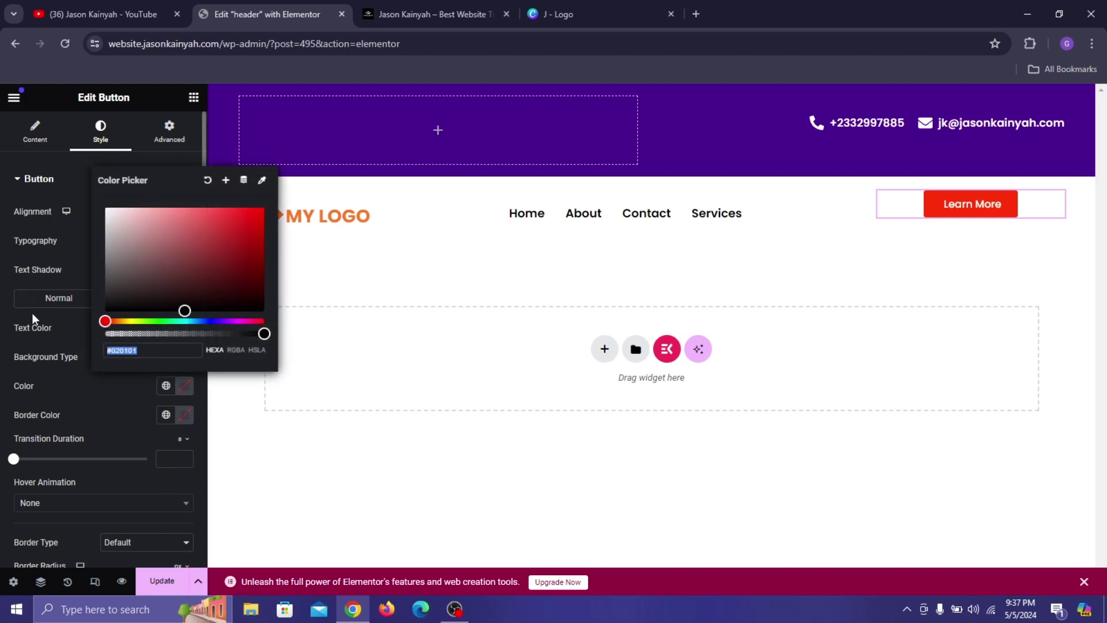
left_click(156, 373)
left_click(182, 383)
right_click(131, 350)
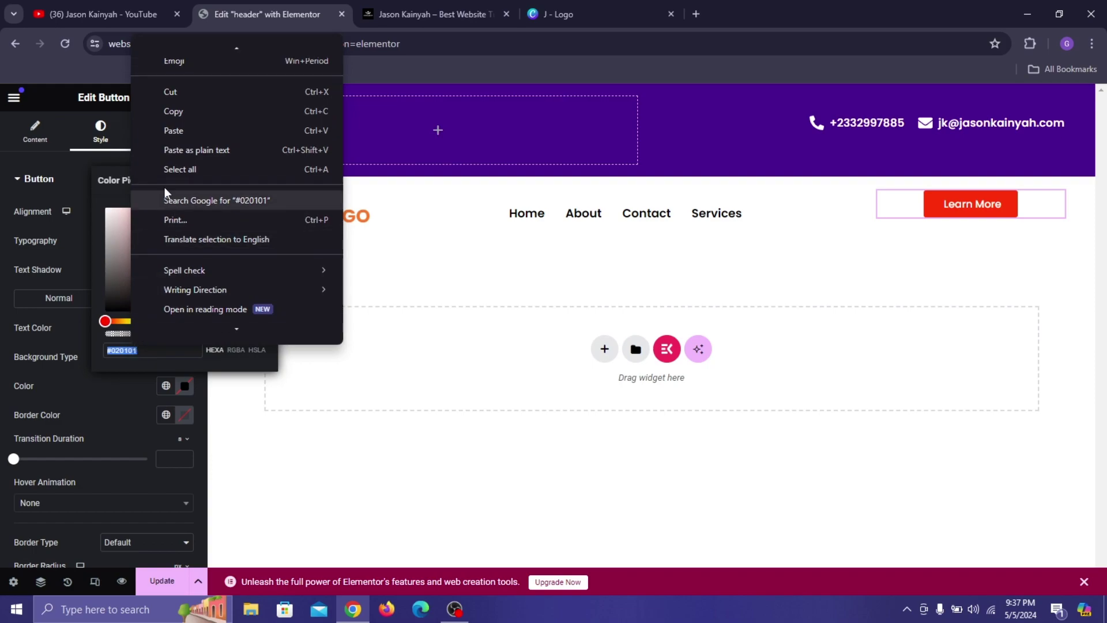
left_click(173, 130)
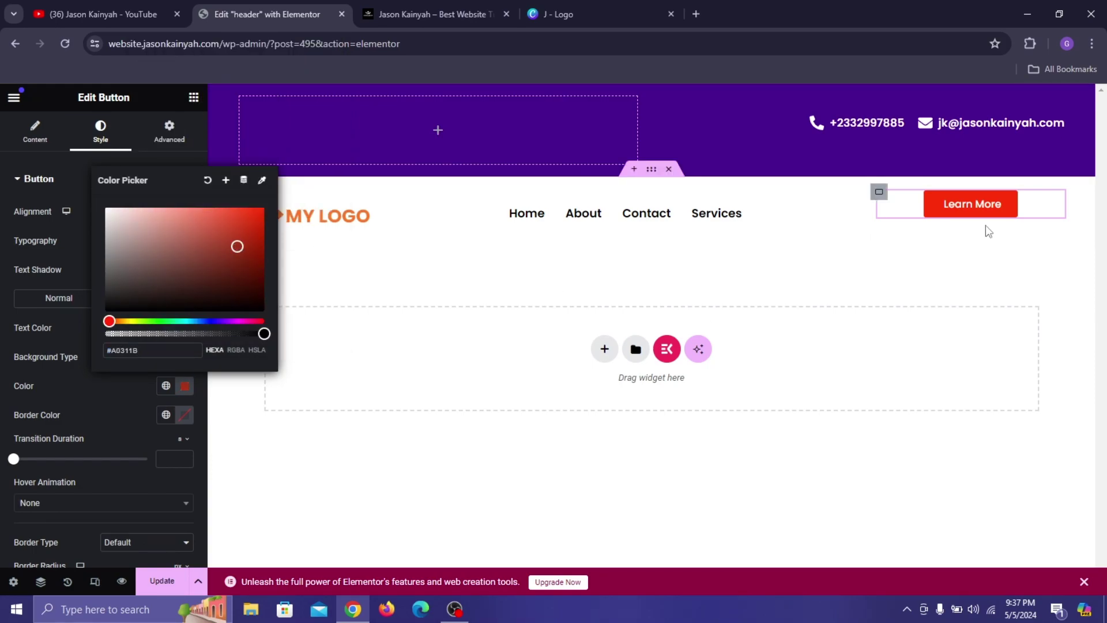
left_click(132, 392)
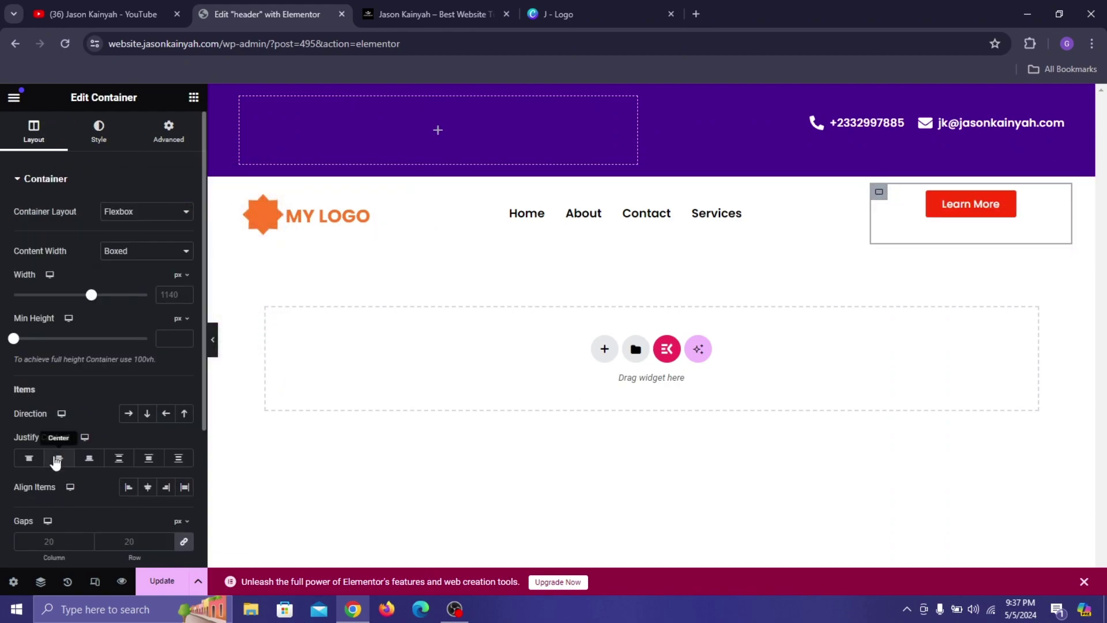
Centre the Learn More button in its box, save the header, and preview it live.
left_click(59, 458)
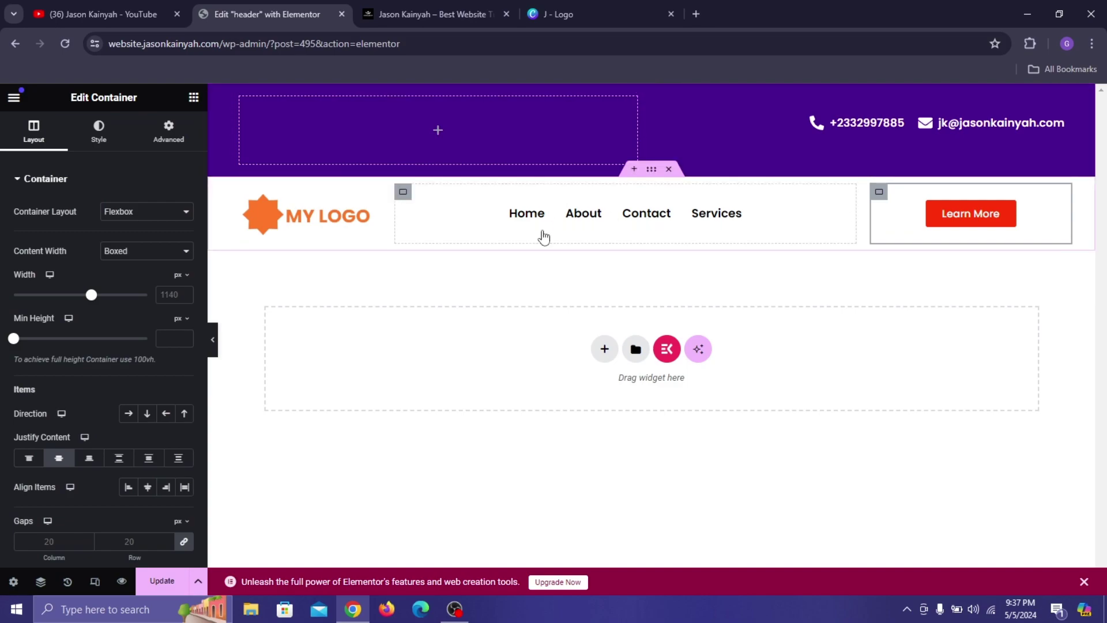
left_click(167, 581)
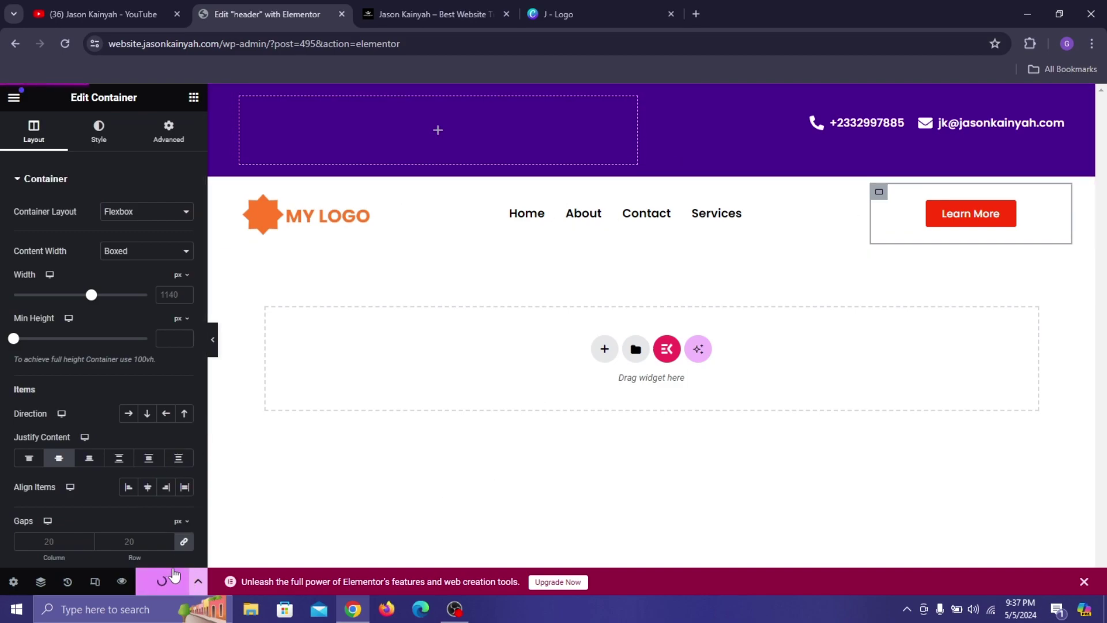
left_click(120, 581)
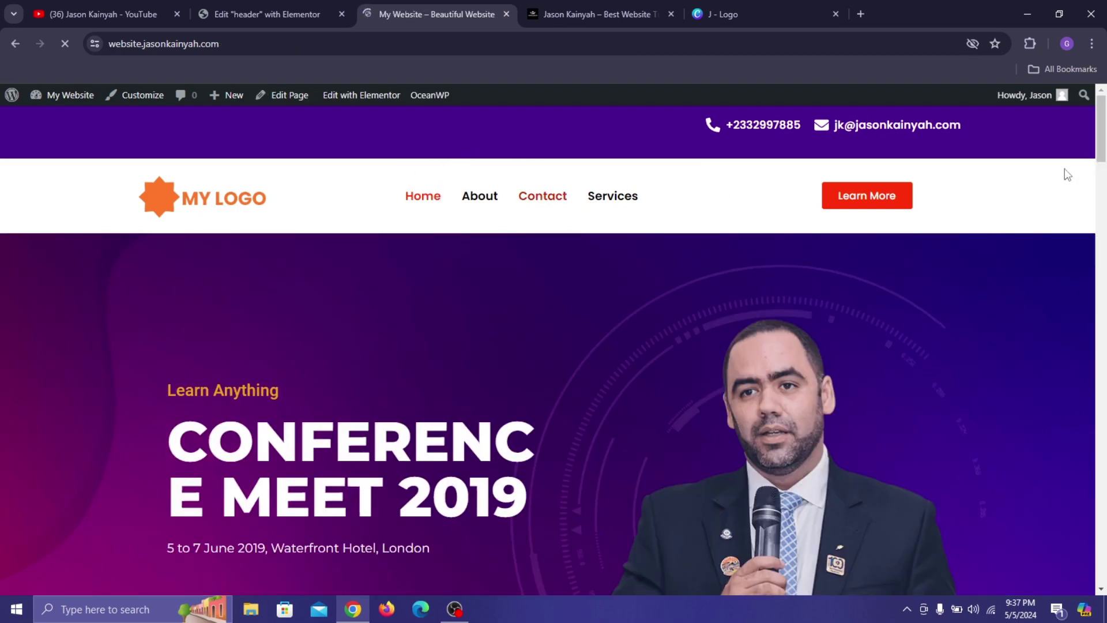
left_click(265, 14)
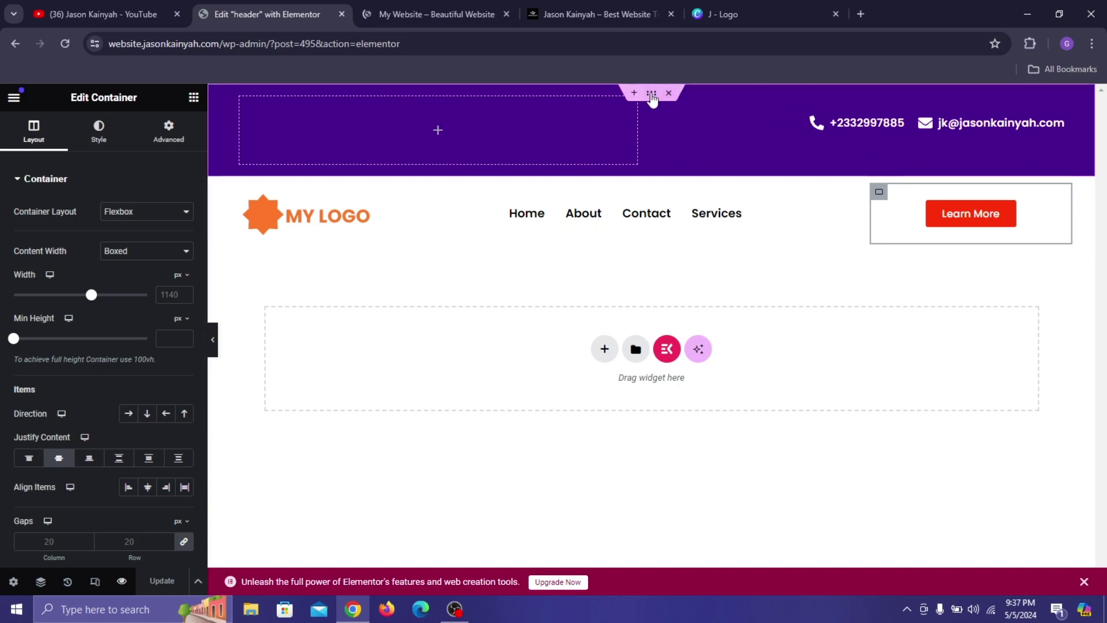
Centre the logo, menu and button along the white header row.
left_click(652, 94)
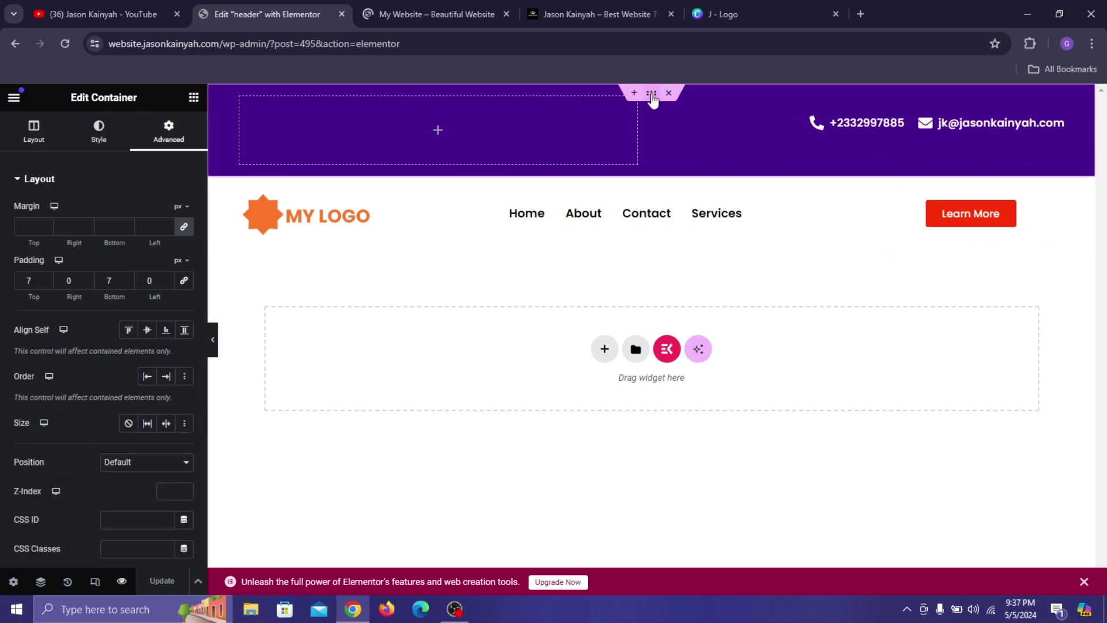
left_click(23, 142)
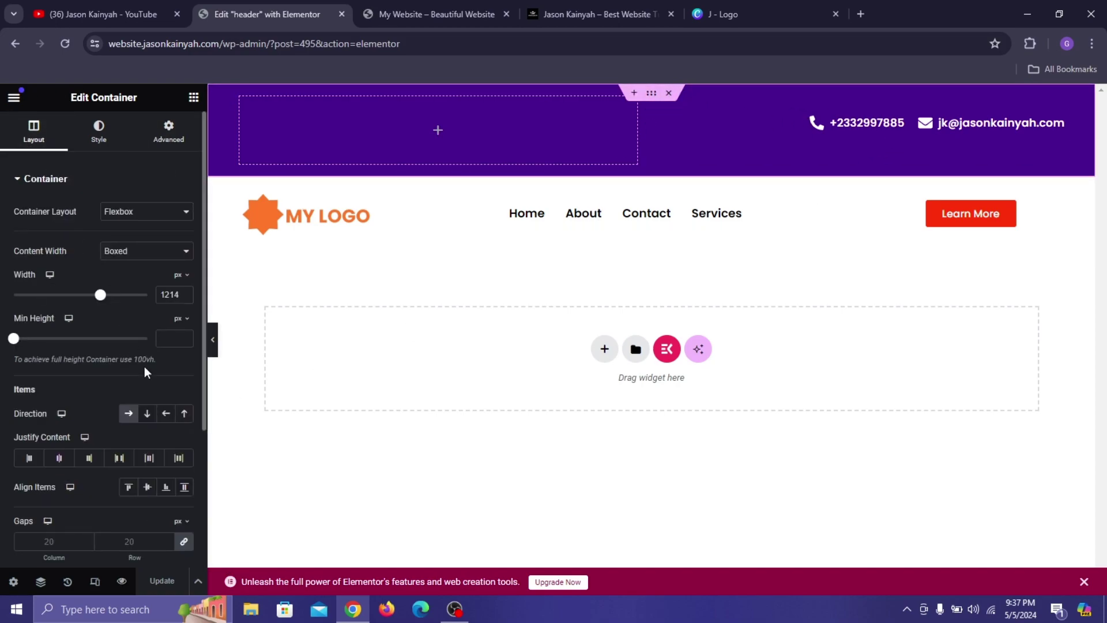
left_click(59, 459)
Vertically center the header row items, save the header, and view its preview.
left_click(140, 488)
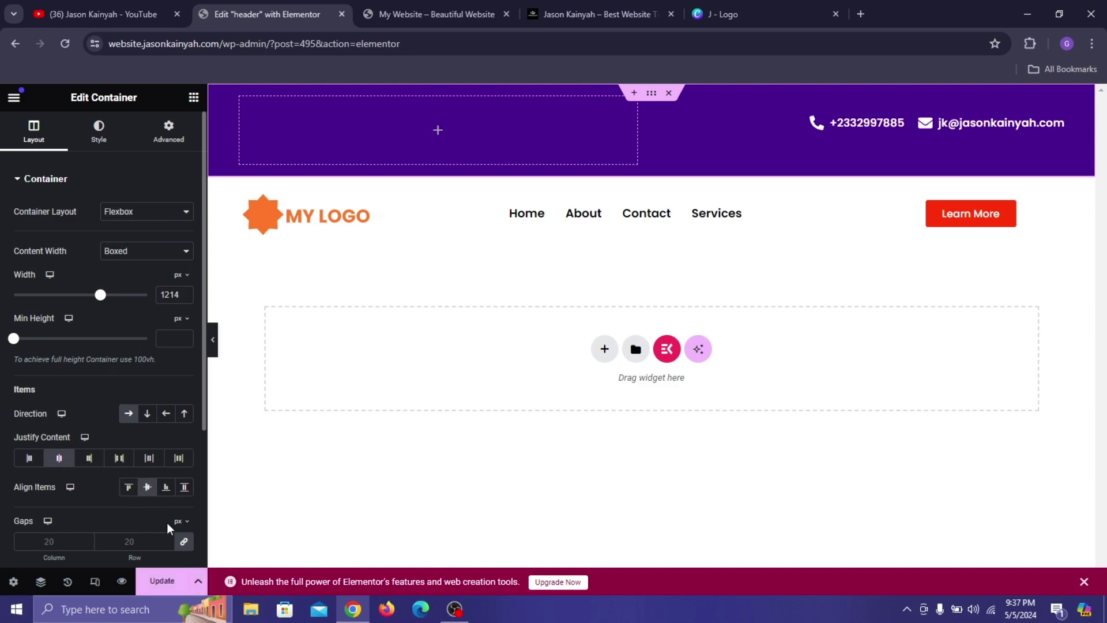
left_click(169, 582)
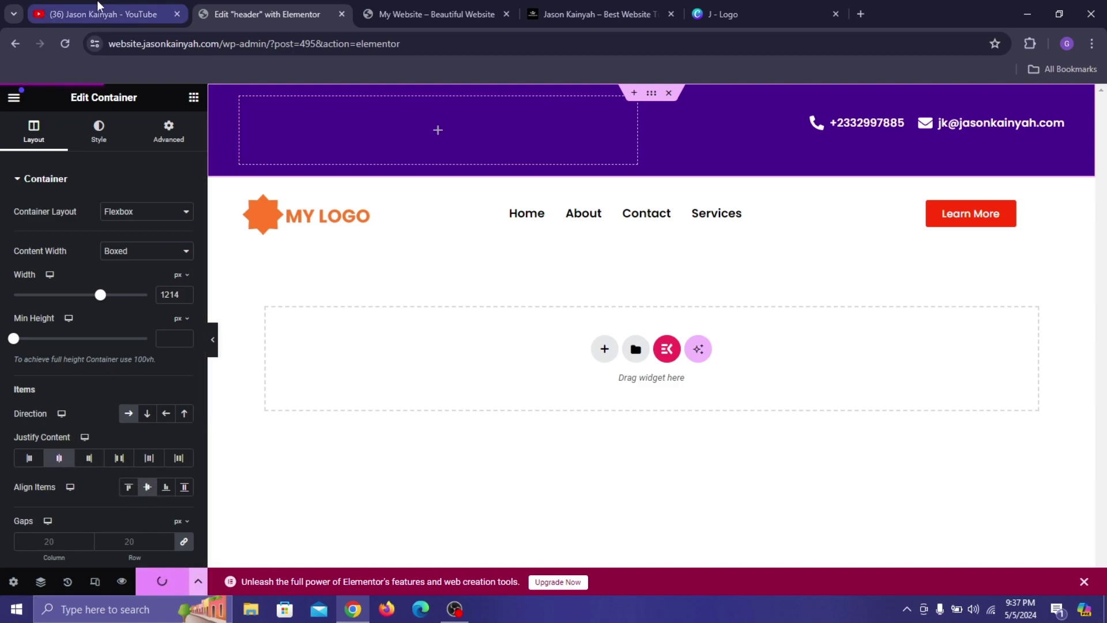
left_click(430, 14)
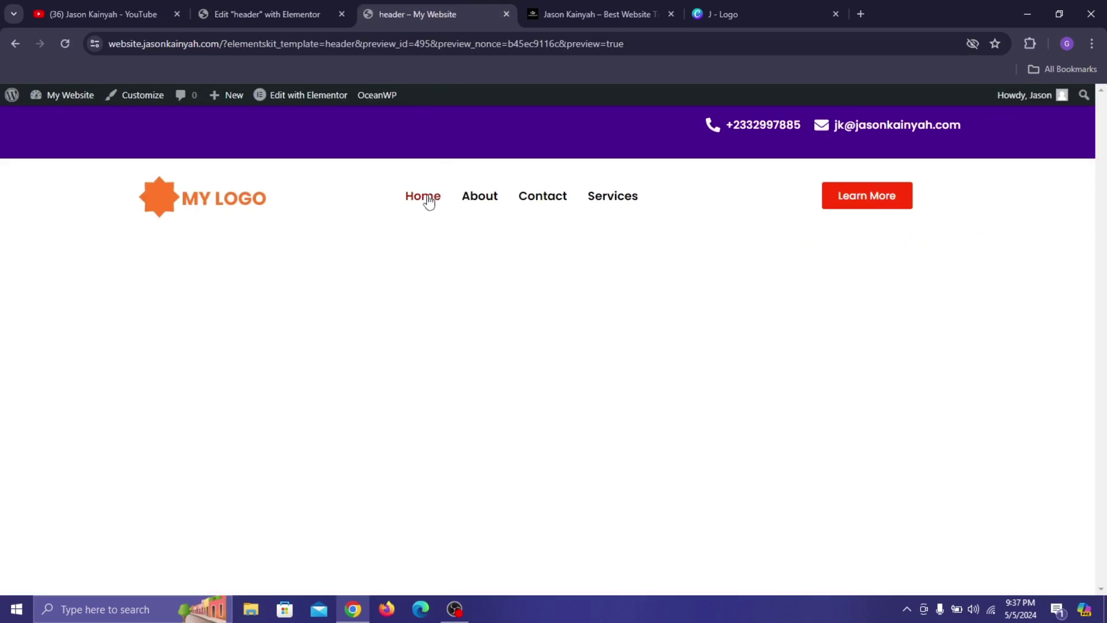
Open the Home page in a new tab to check the live header, then return to the preview.
right_click(429, 200)
left_click(462, 215)
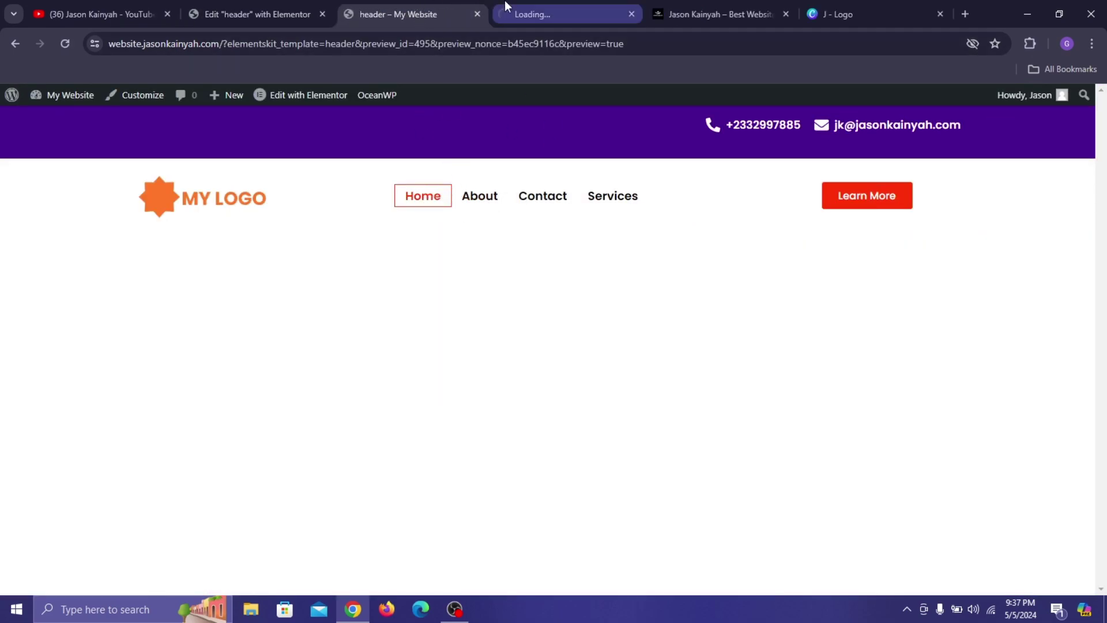
left_click(504, 4)
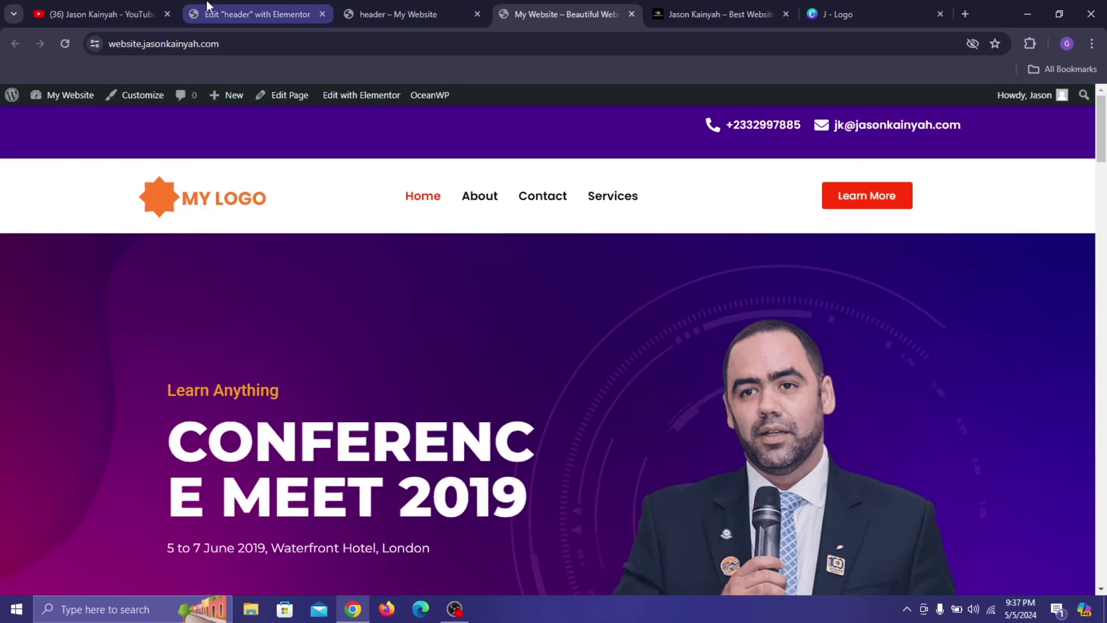
left_click(413, 12)
Set the phone and email group's padding to 0, save, and reload the live site.
left_click(205, 7)
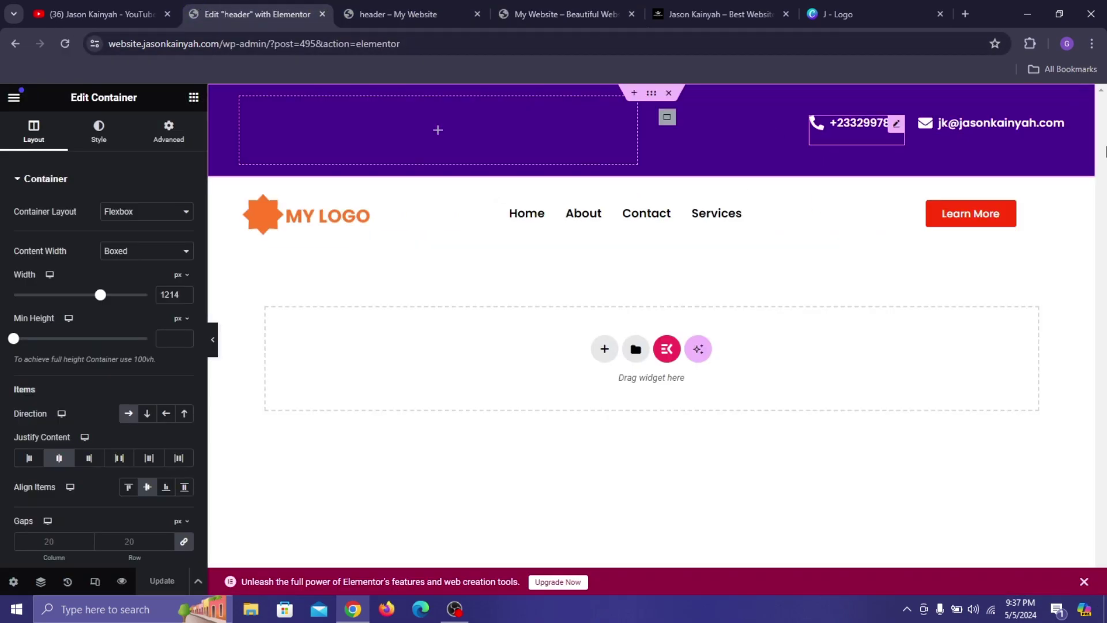
left_click(668, 117)
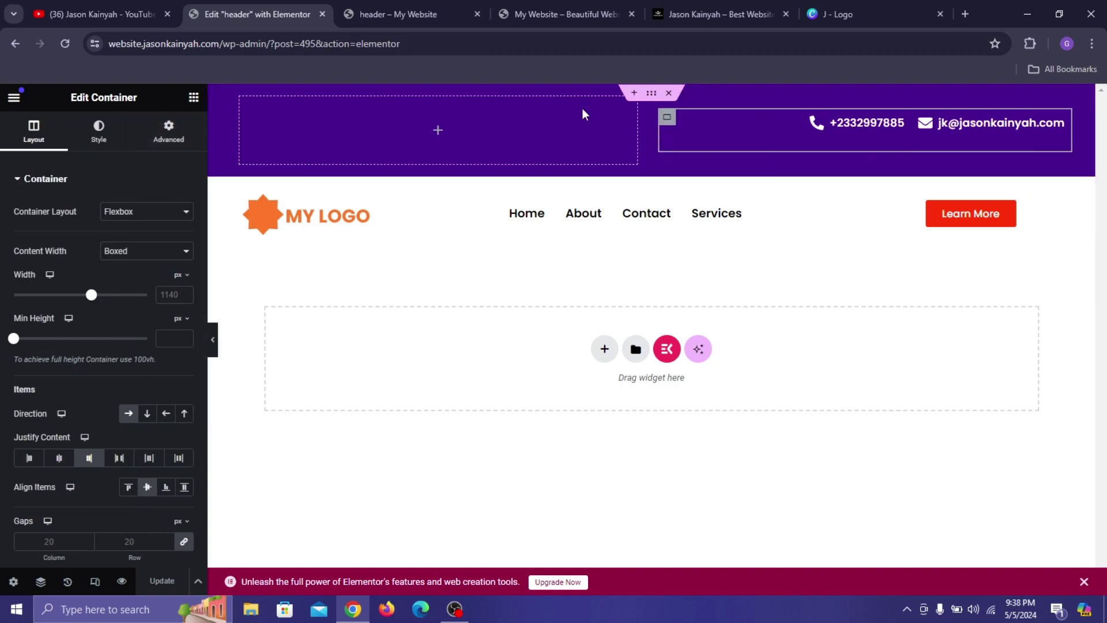
left_click(155, 139)
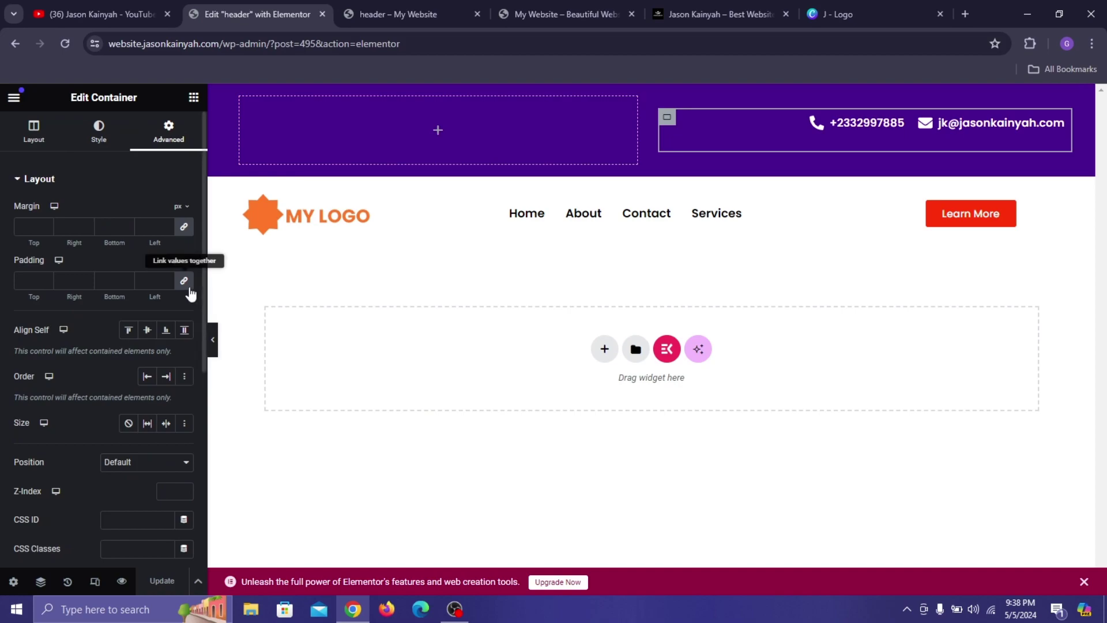
left_click(184, 280)
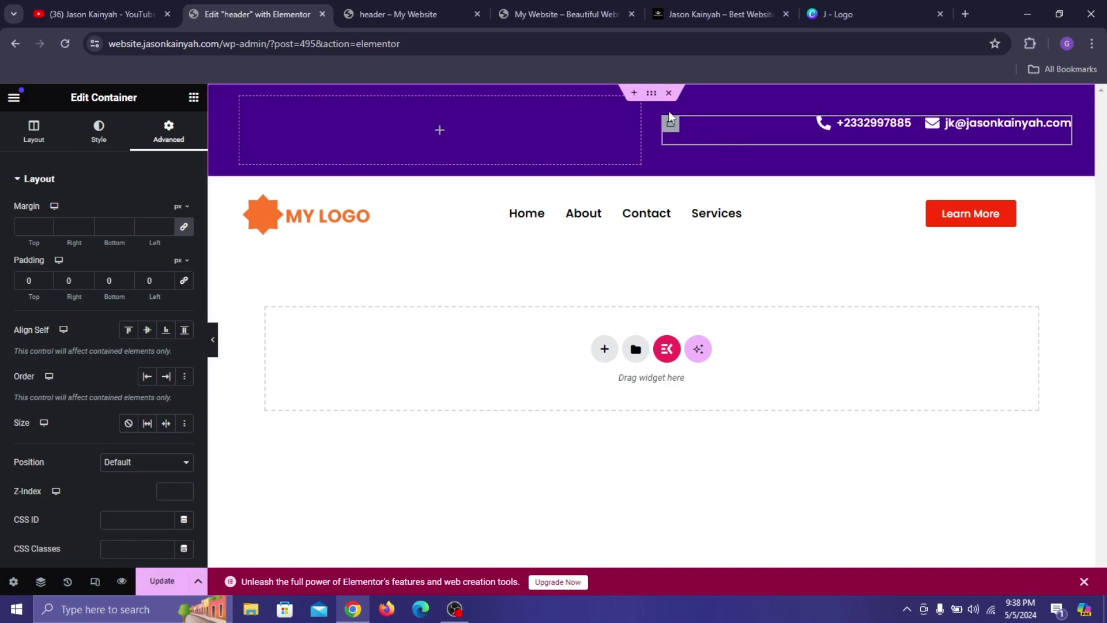
left_click(652, 94)
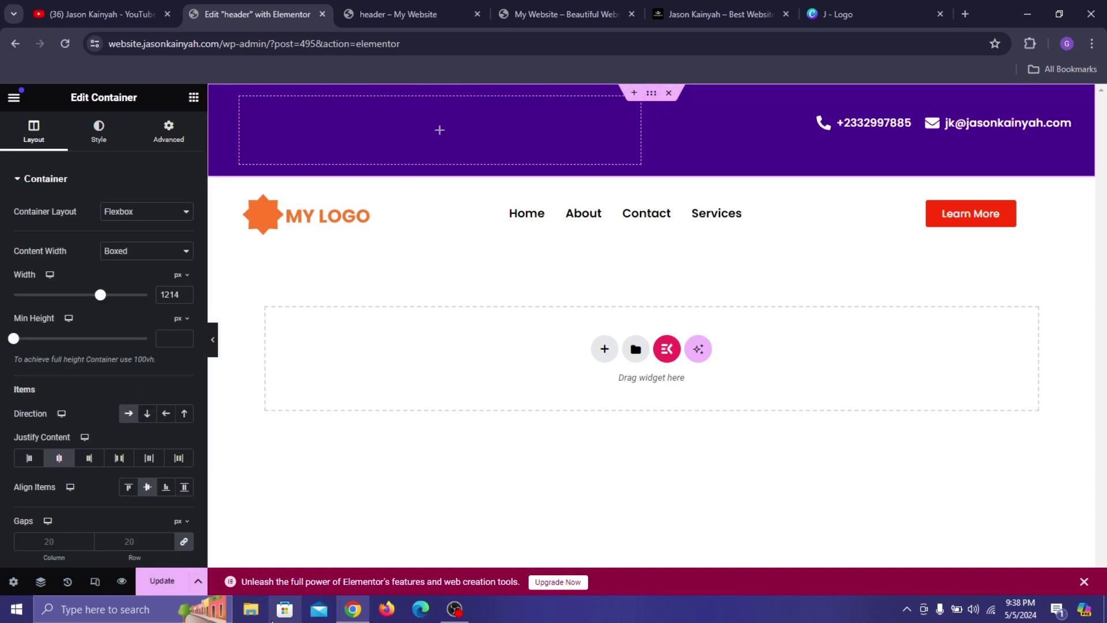
left_click(160, 579)
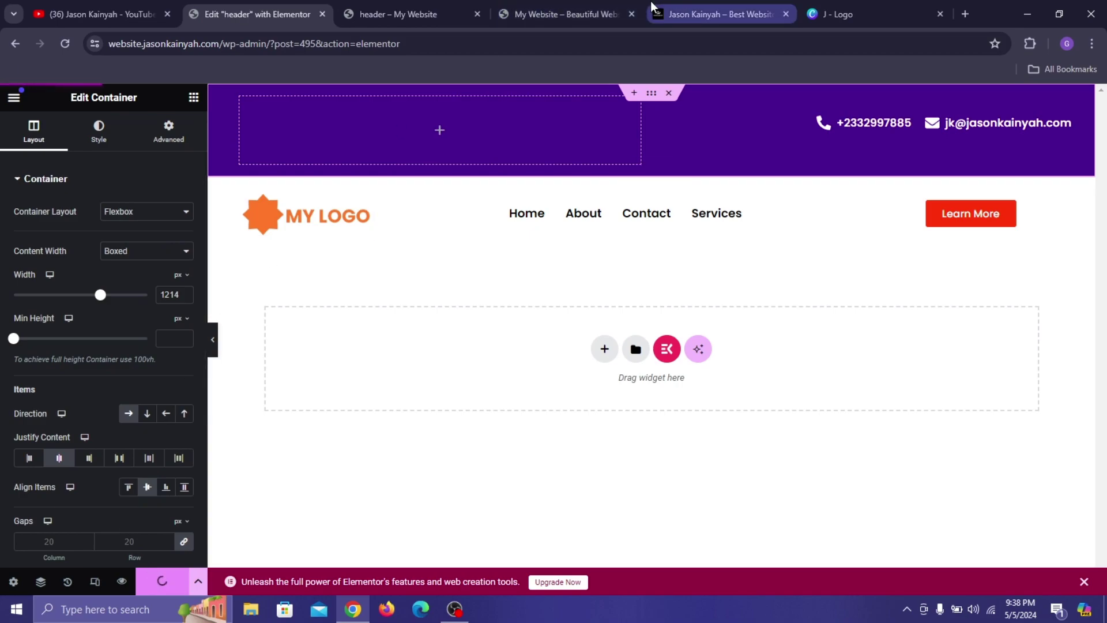
left_click(537, 5)
key("F5")
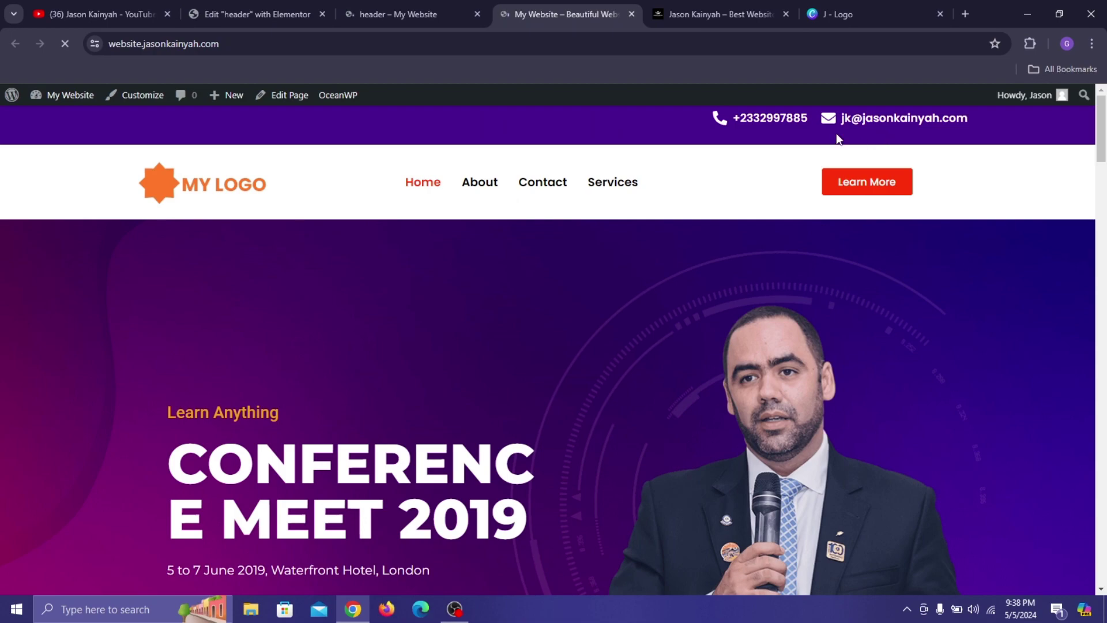
Set the contact group's Align Items to Center.
left_click(316, 8)
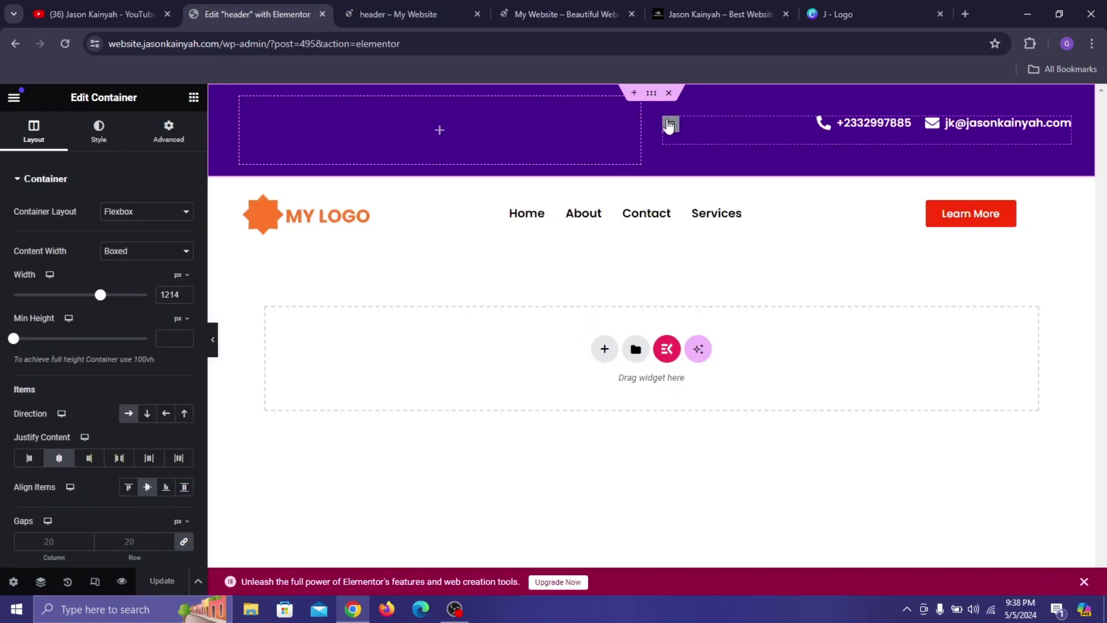
left_click(669, 125)
left_click(42, 136)
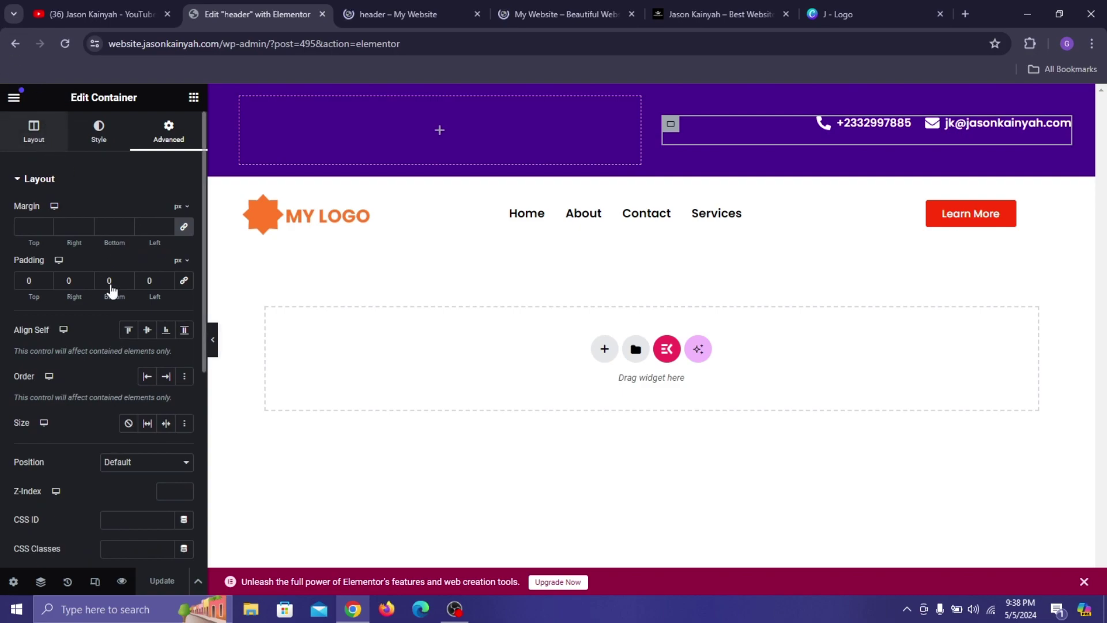
scroll(121, 404, "down", 3)
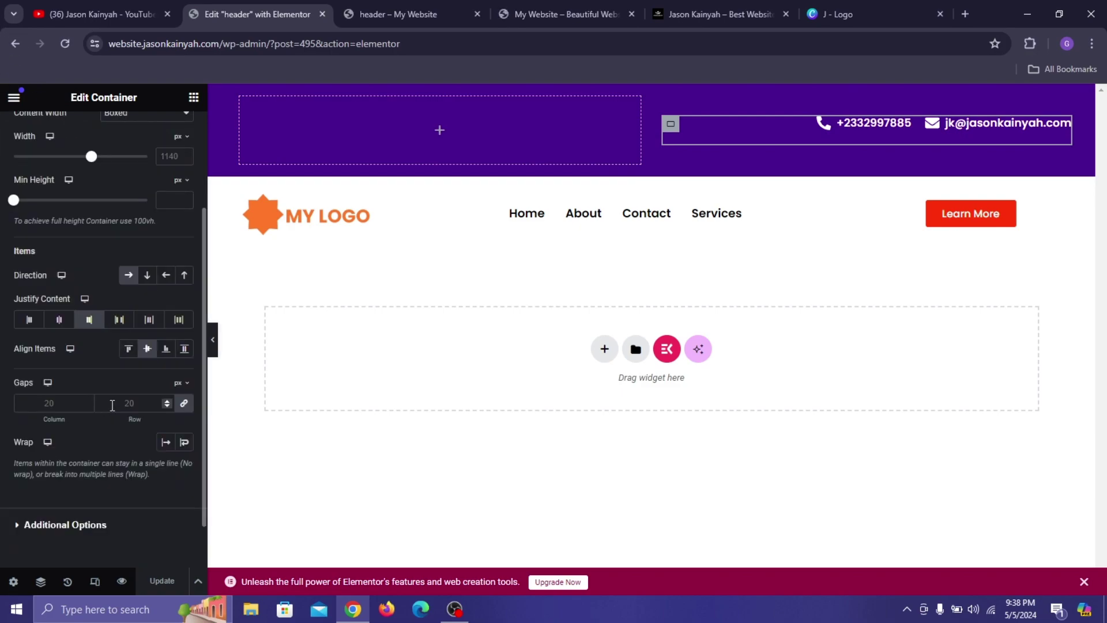
left_click(145, 354)
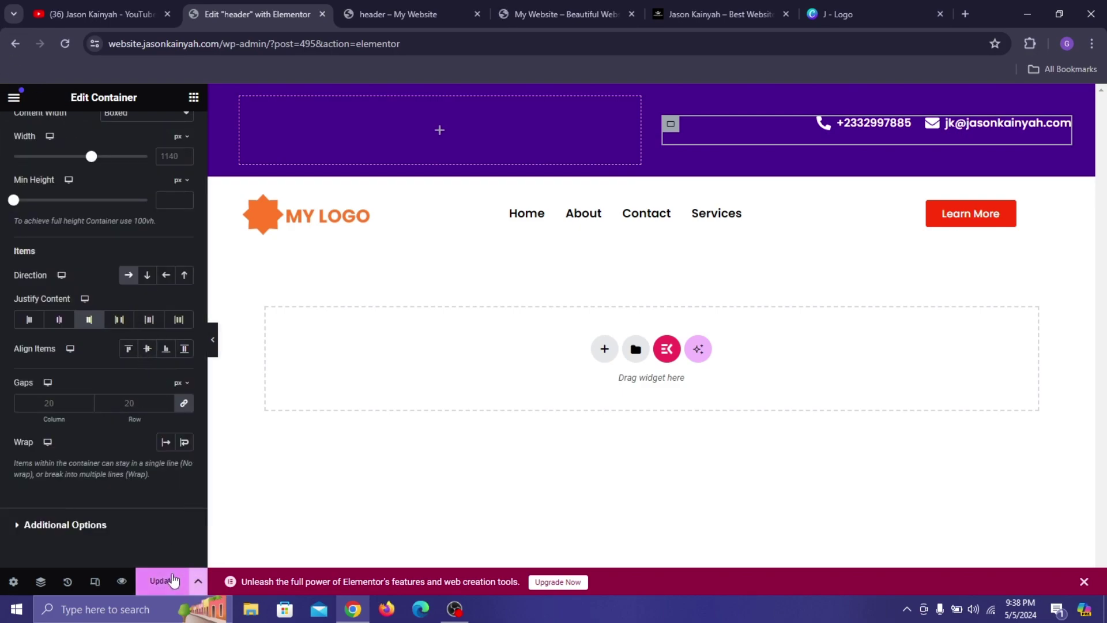
left_click(393, 3)
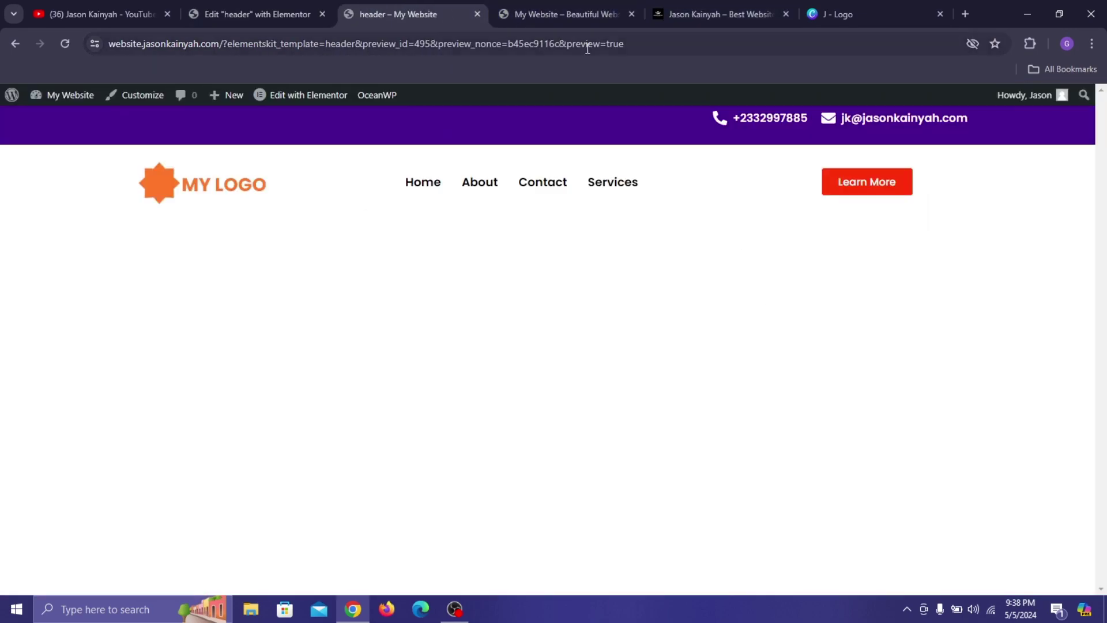
left_click(518, 3)
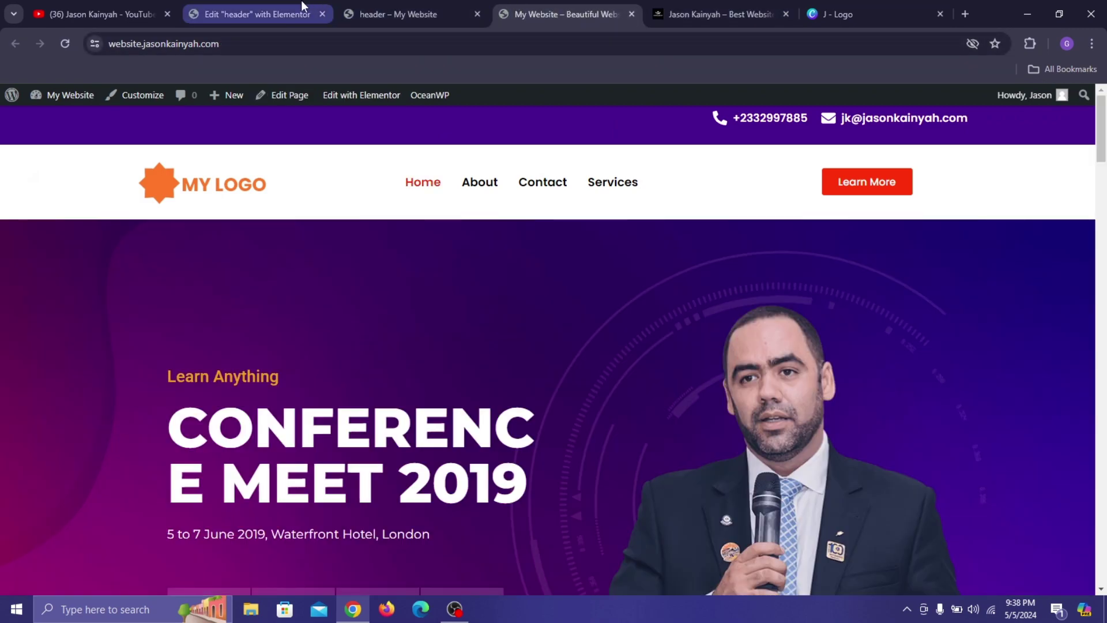
left_click(308, 9)
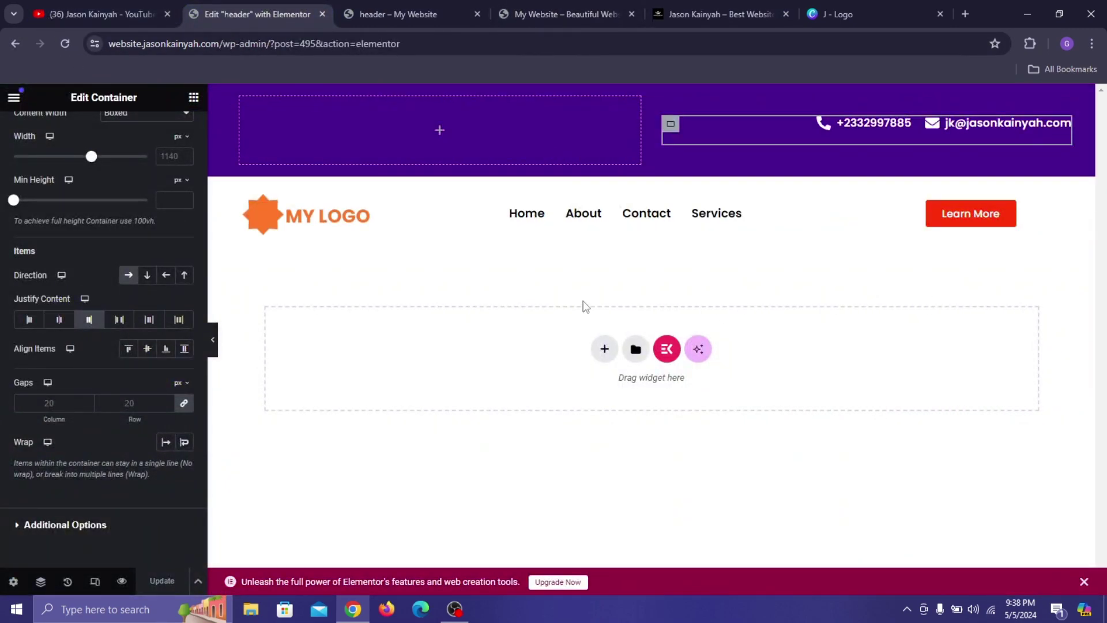
left_click(607, 6)
scroll(644, 323, "down", 2)
scroll(644, 321, "down", 1)
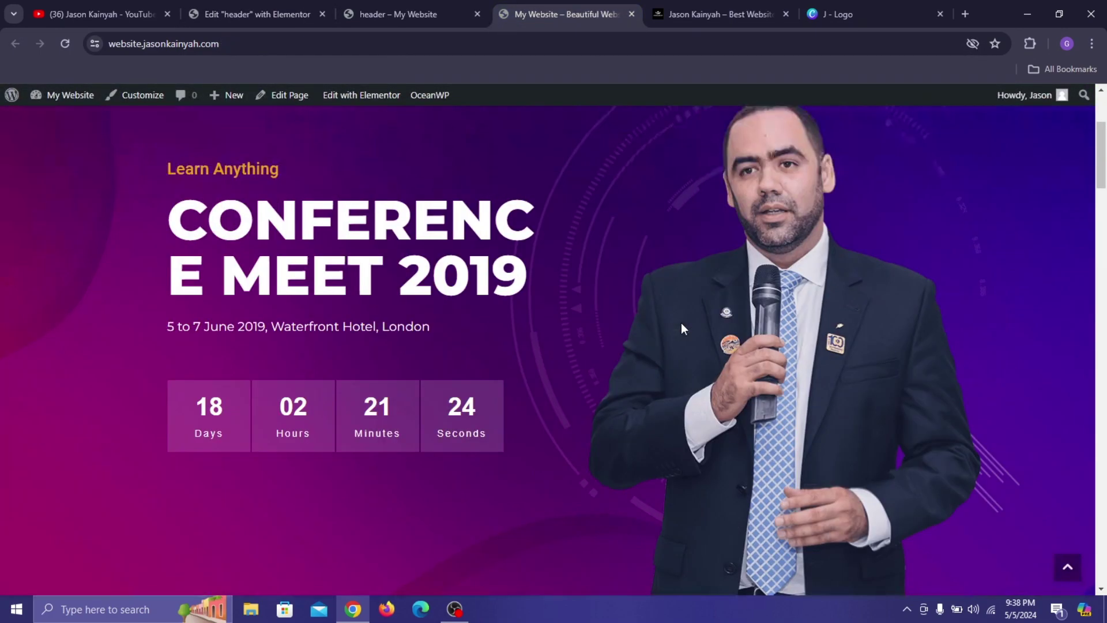
scroll(663, 320, "up", 3)
left_click(221, 5)
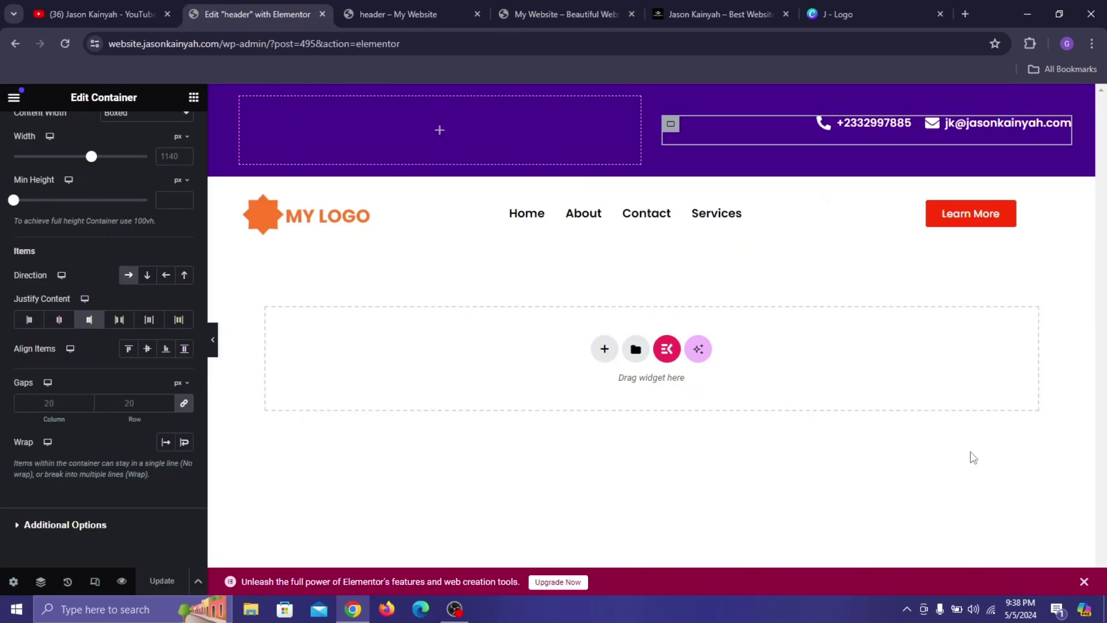
mouse_move(650, 178)
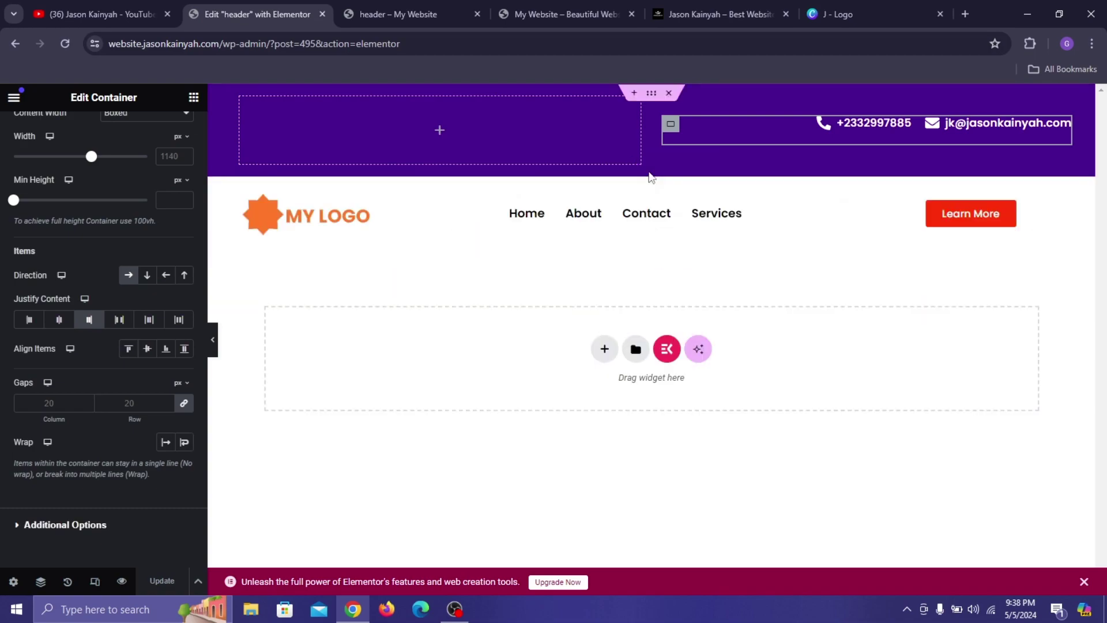
Switch Sticky Header Effects on for the white header row, save, and bring up the live site.
left_click(650, 176)
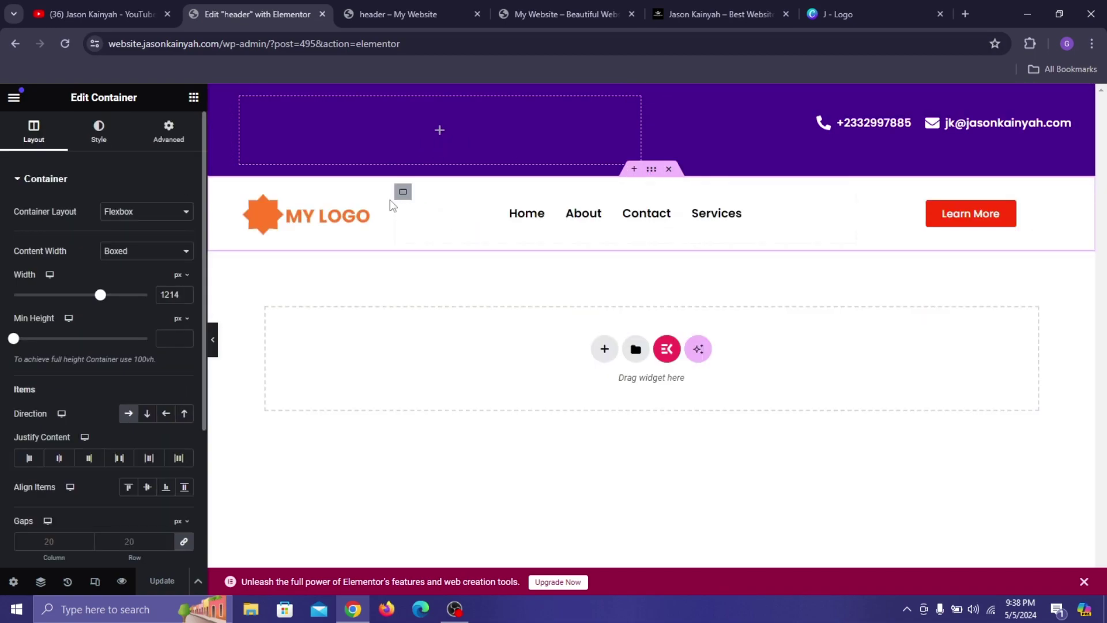
left_click(156, 133)
scroll(96, 300, "down", 5)
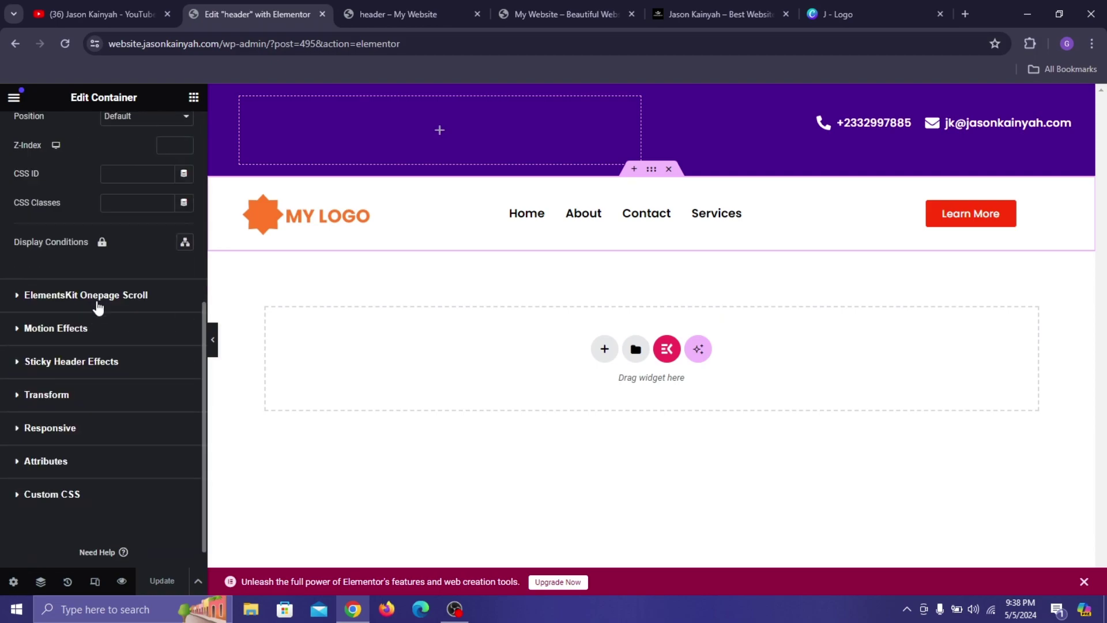
left_click(32, 362)
left_click(183, 309)
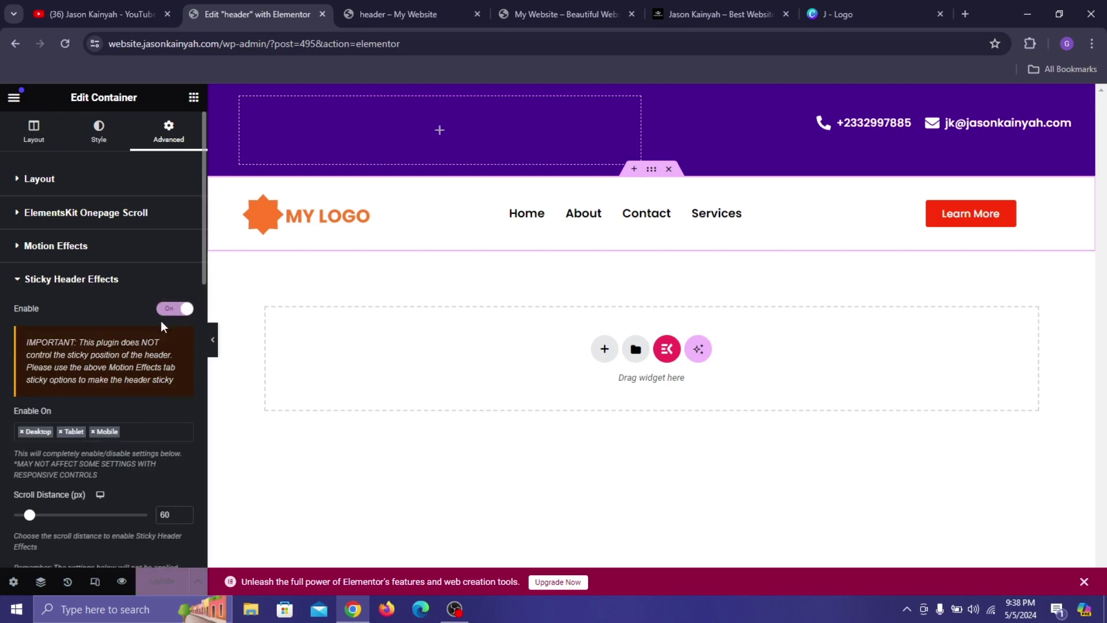
left_click(160, 583)
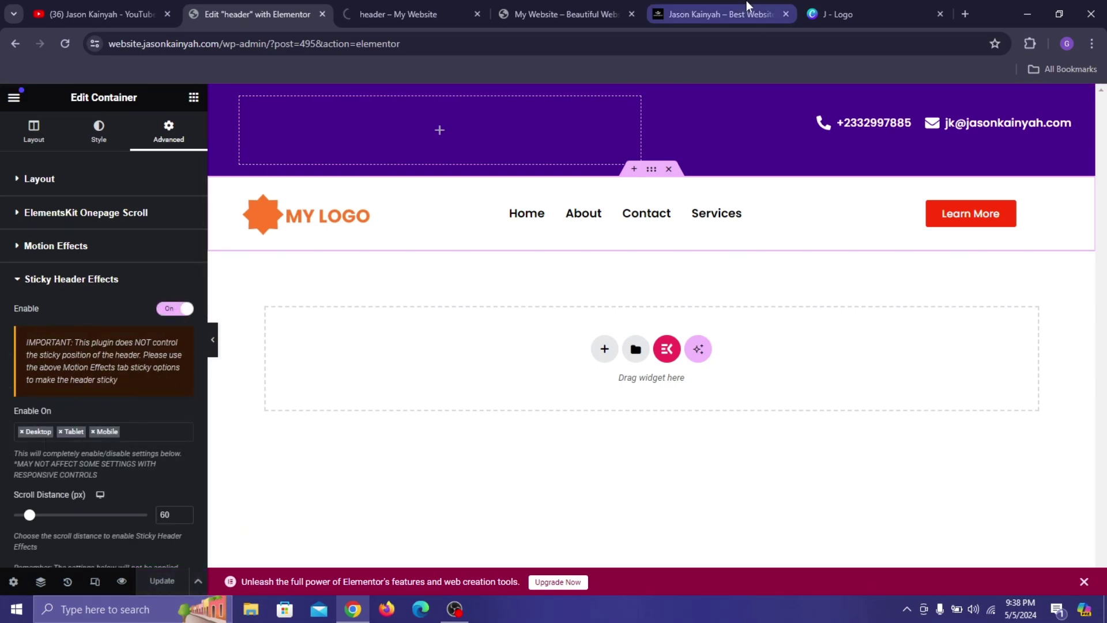
left_click(534, 12)
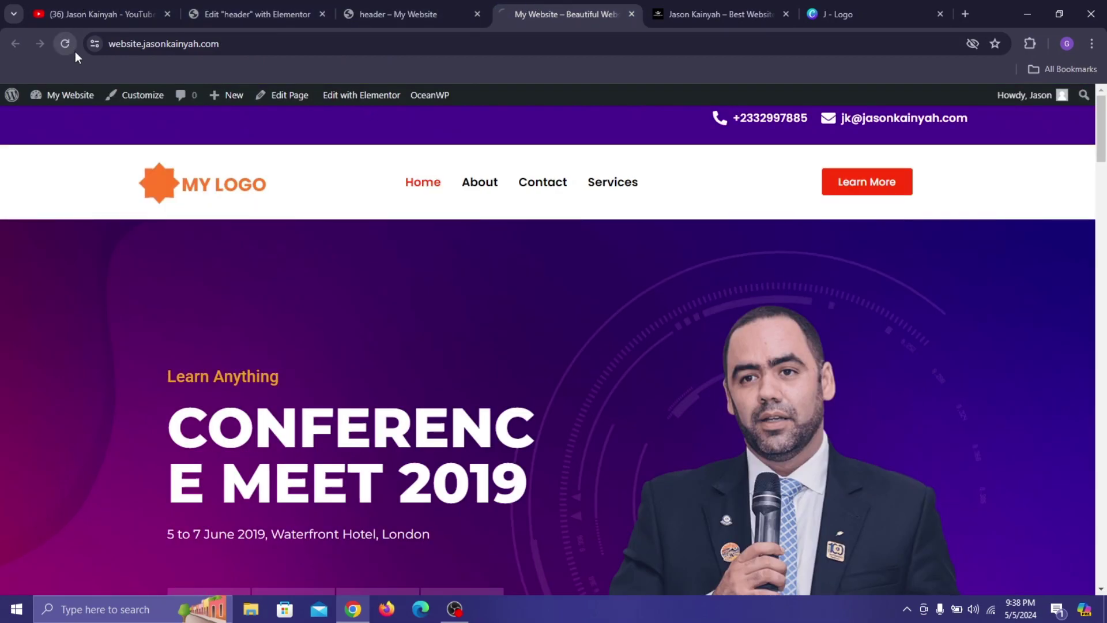
Scroll the live homepage down and back up to watch the pinned header, then return to the editor.
scroll(407, 349, "down", 1)
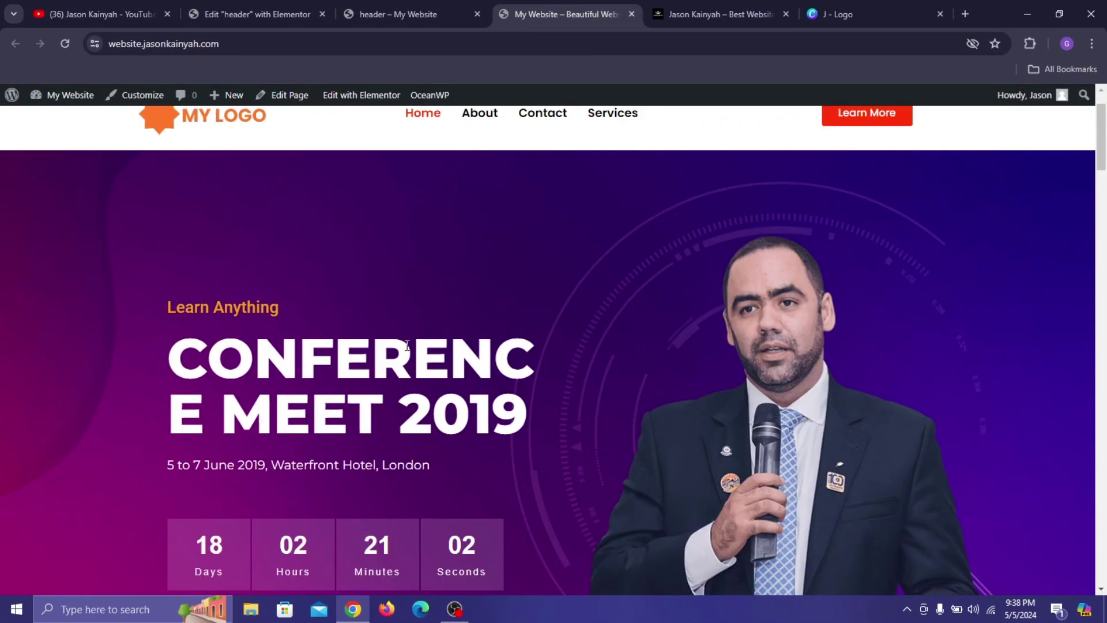
scroll(406, 349, "down", 5)
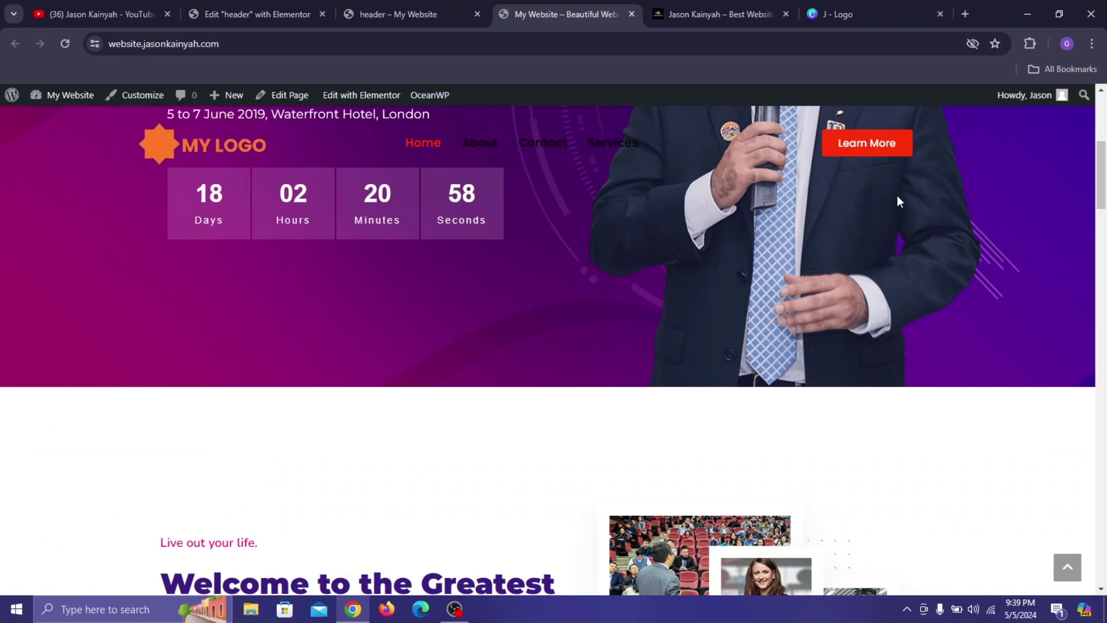
scroll(622, 154, "up", 6)
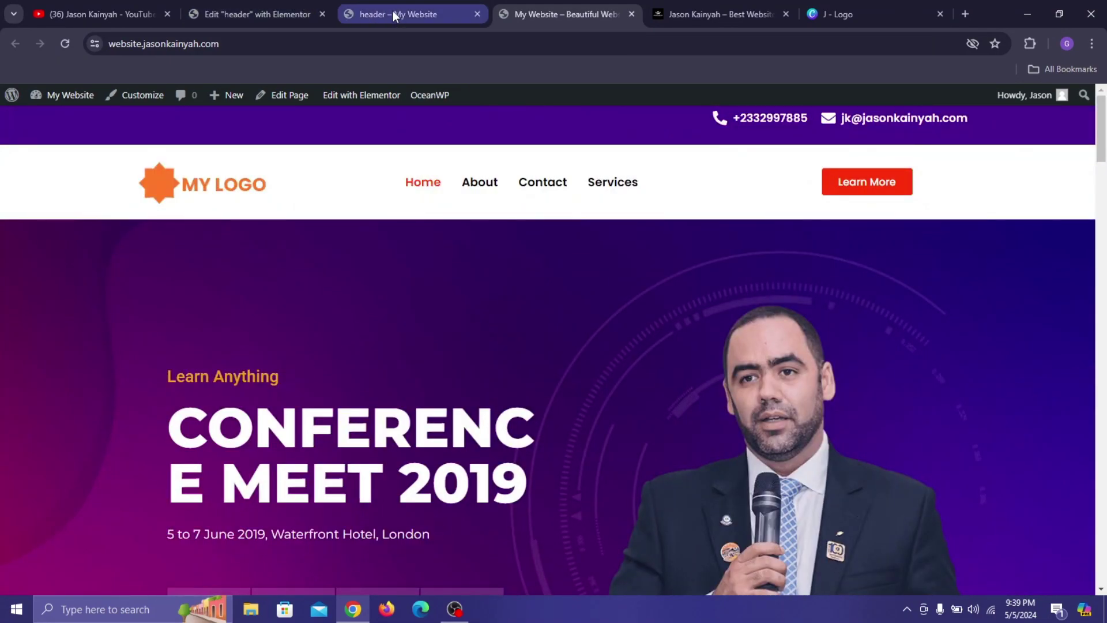
left_click(300, 6)
Turn on the after-scroll Background Color, set it to white, save, and reload the live site.
scroll(39, 272, "down", 3)
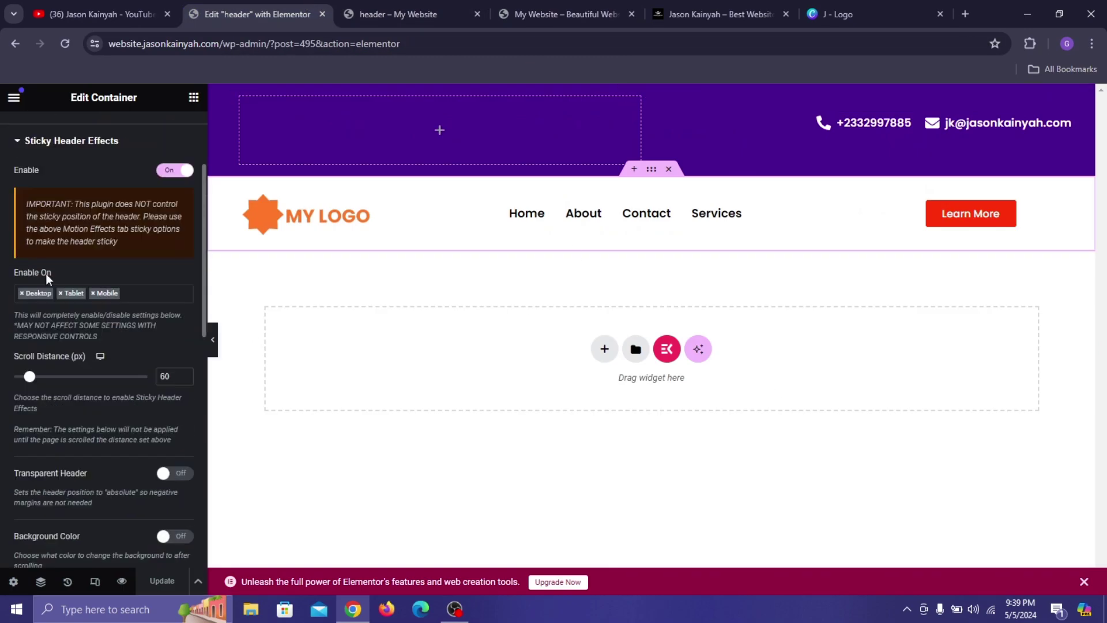
scroll(175, 367, "down", 3)
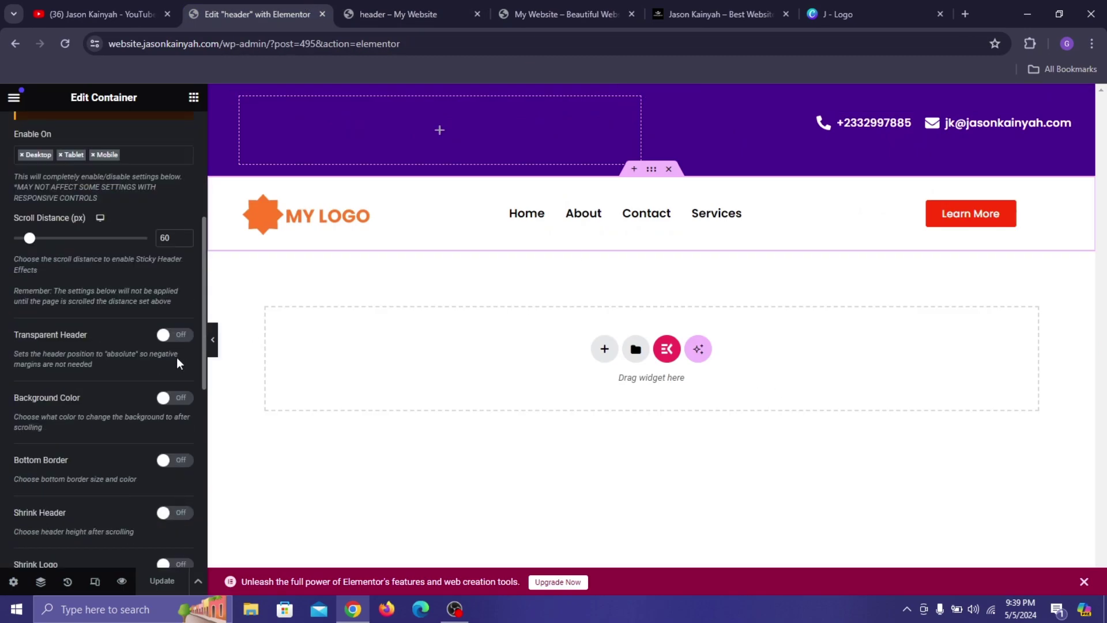
left_click(175, 399)
scroll(185, 423, "down", 3)
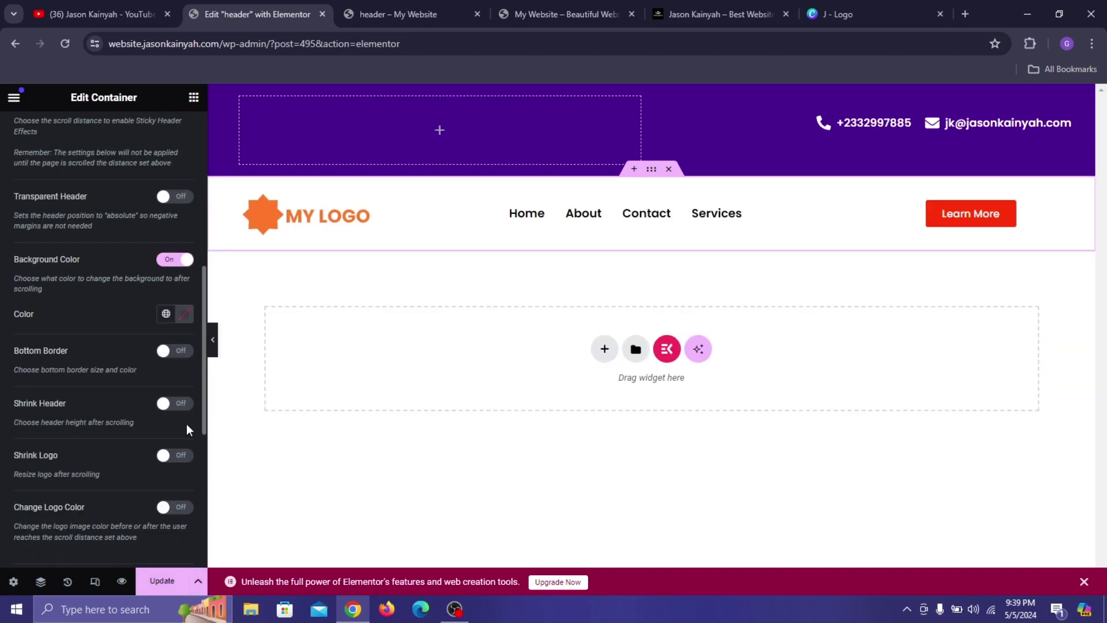
left_click(185, 321)
left_click_drag(158, 407, 89, 339)
left_click(77, 324)
left_click(164, 584)
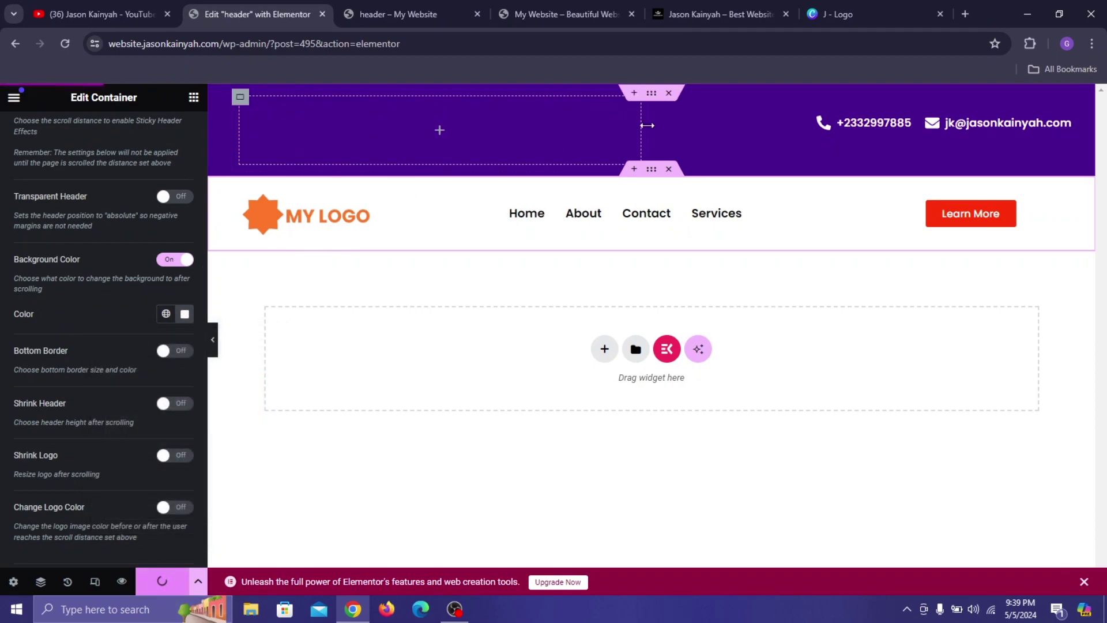
left_click(551, 8)
left_click(65, 44)
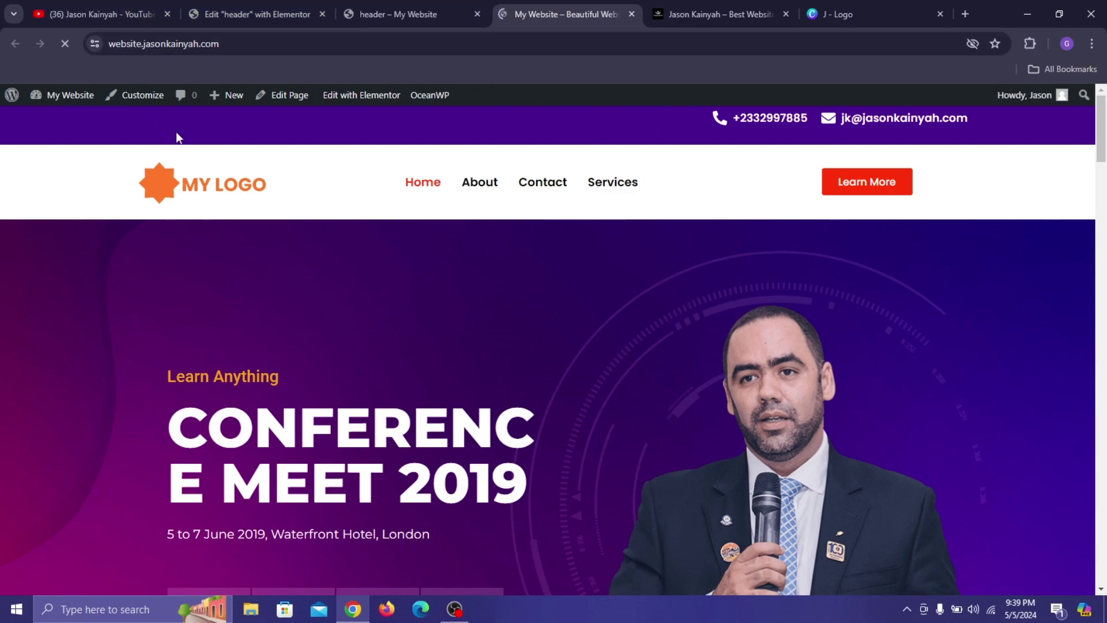
Scroll through the live homepage to verify the white header stays pinned.
scroll(239, 255, "down", 2)
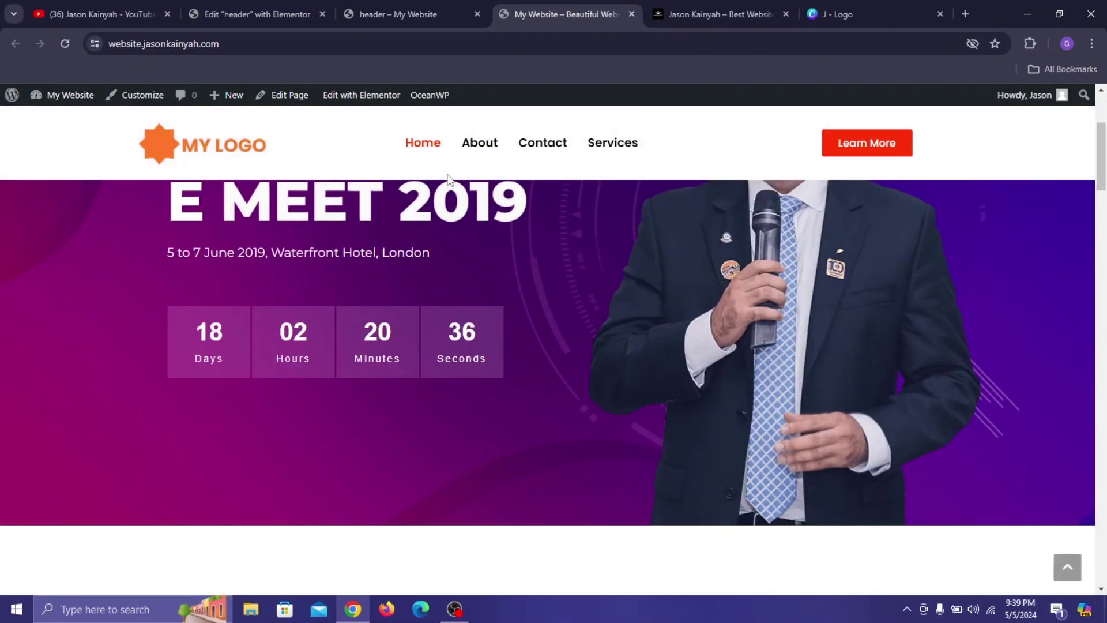
scroll(390, 160, "down", 12)
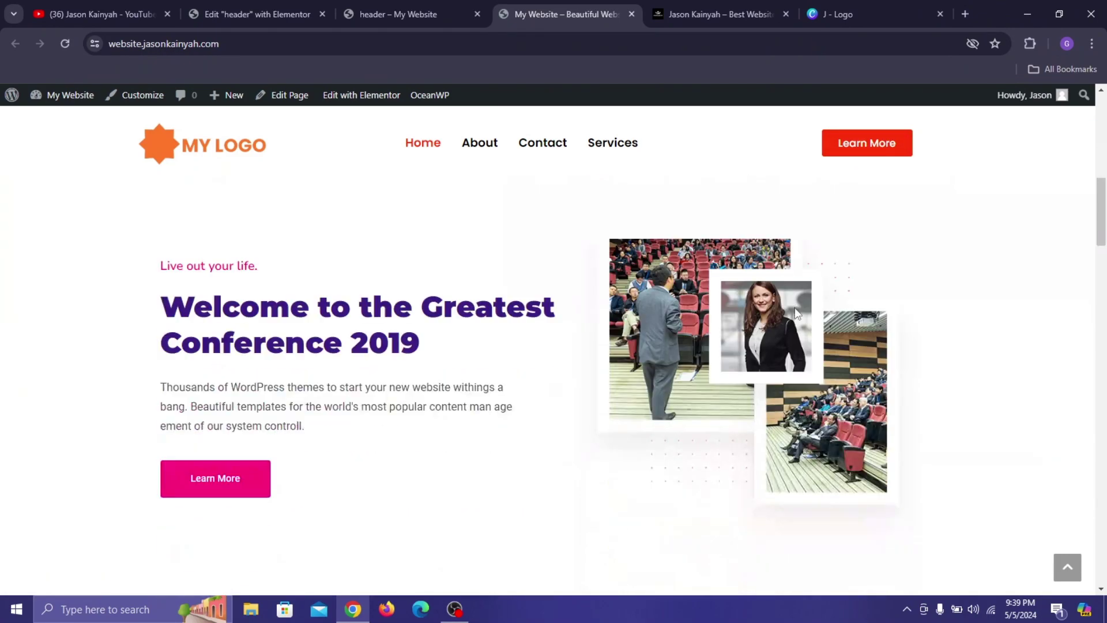
scroll(660, 280, "down", 2)
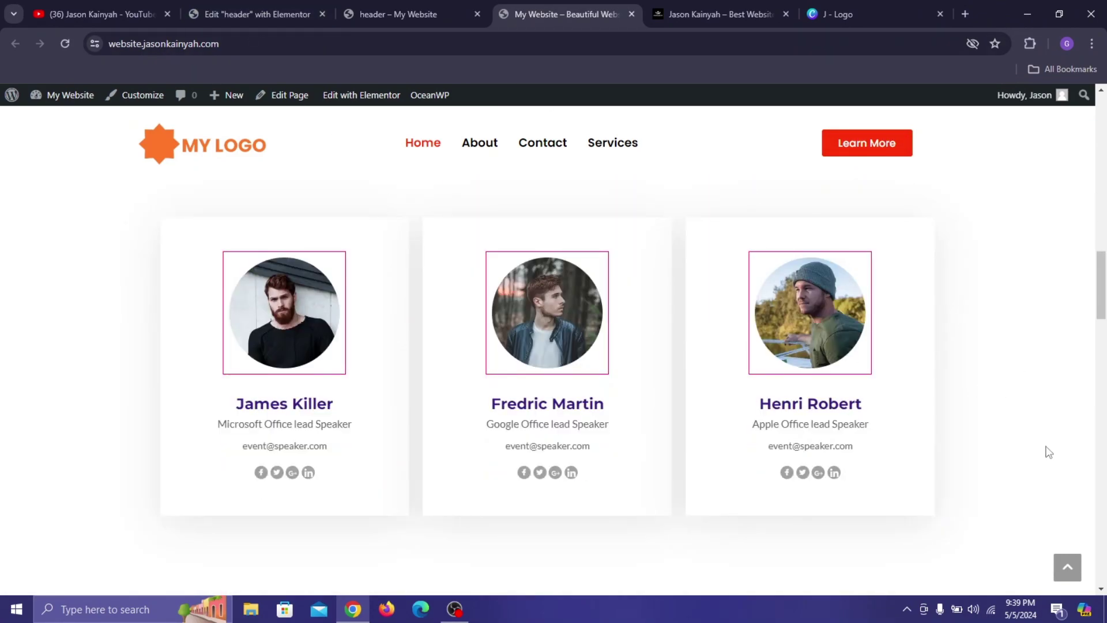
scroll(1102, 403, "down", 9)
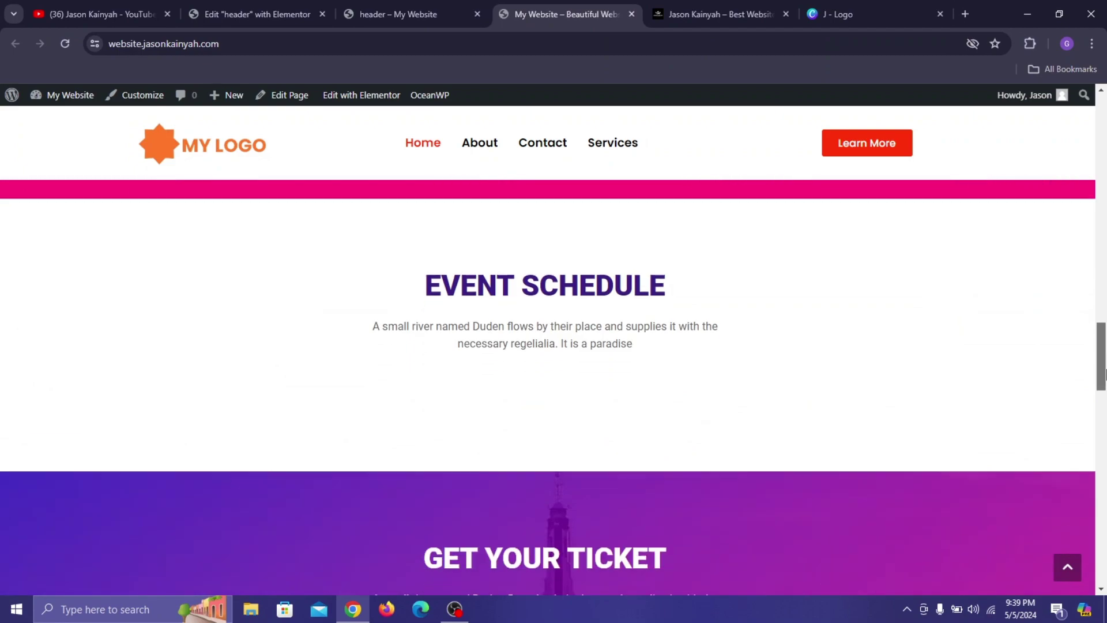
left_click_drag(1101, 406, 1080, 238)
right_click(1081, 239)
left_click_drag(1102, 196, 1079, 50)
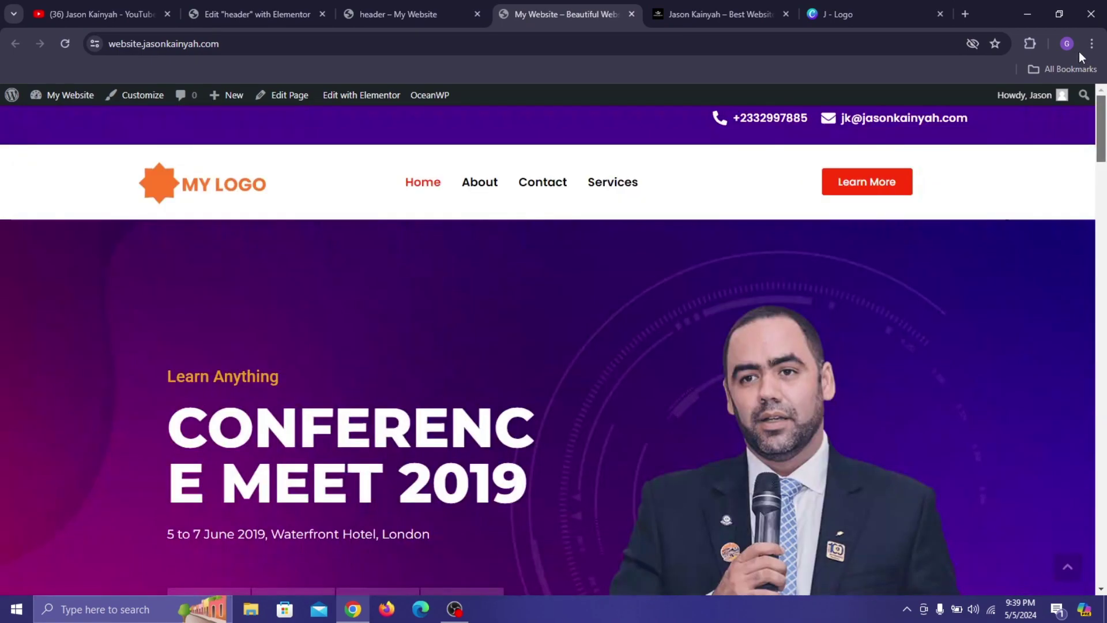
left_click(300, 6)
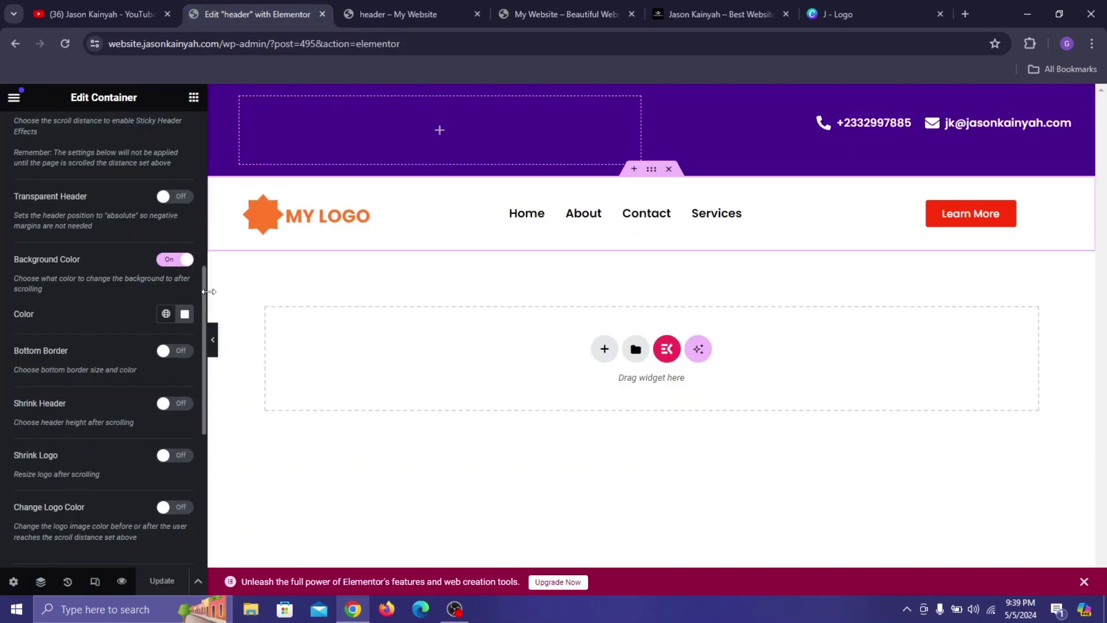
Turn on Shrink Header, test it live, set the shrunken header height to 0, and save.
left_click(173, 403)
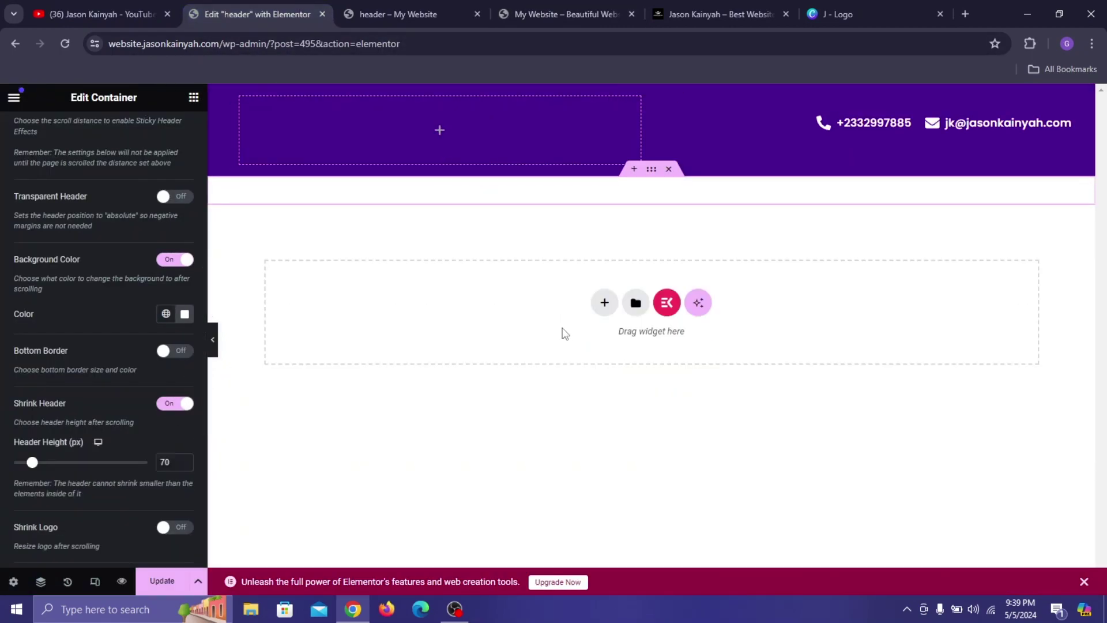
left_click(521, 12)
scroll(316, 136, "down", 1)
scroll(316, 136, "down", 3)
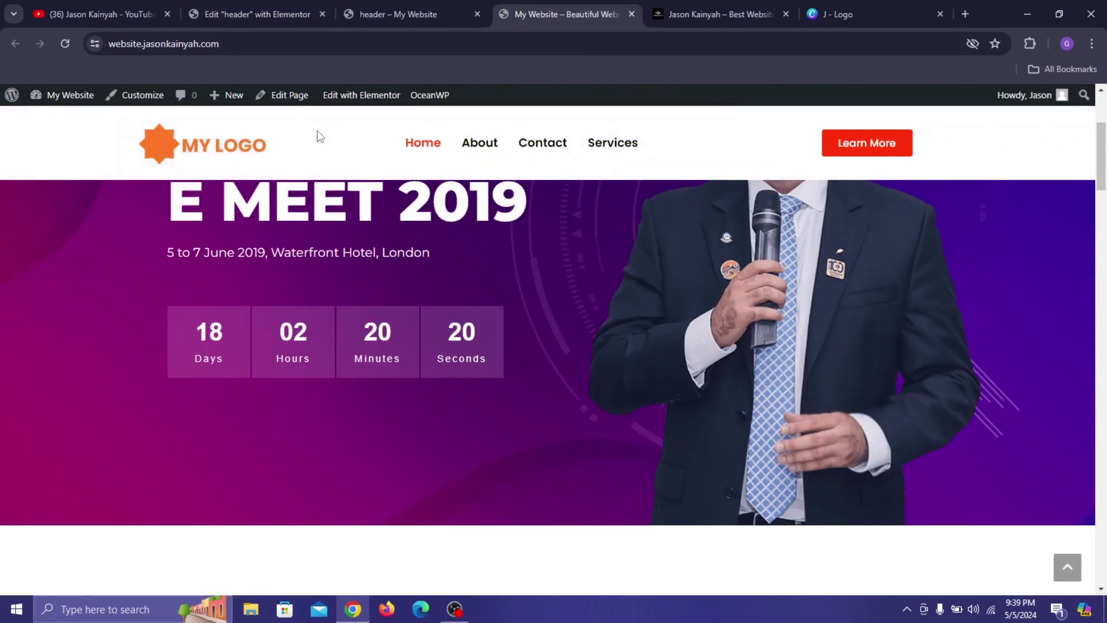
scroll(271, 164, "up", 5)
left_click(294, 14)
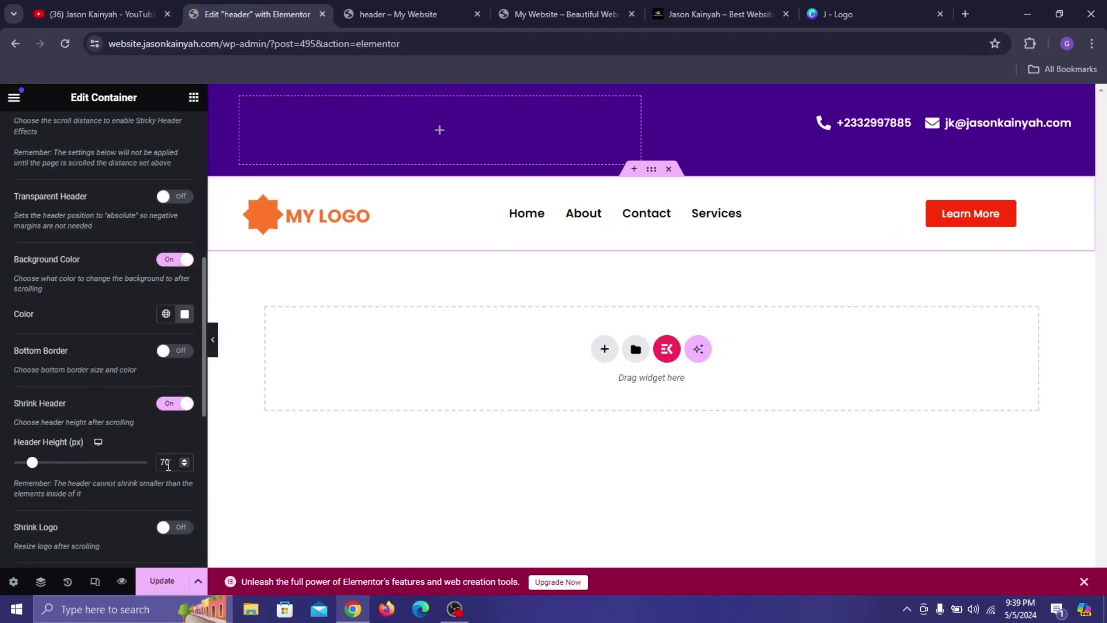
key("BackSpace")
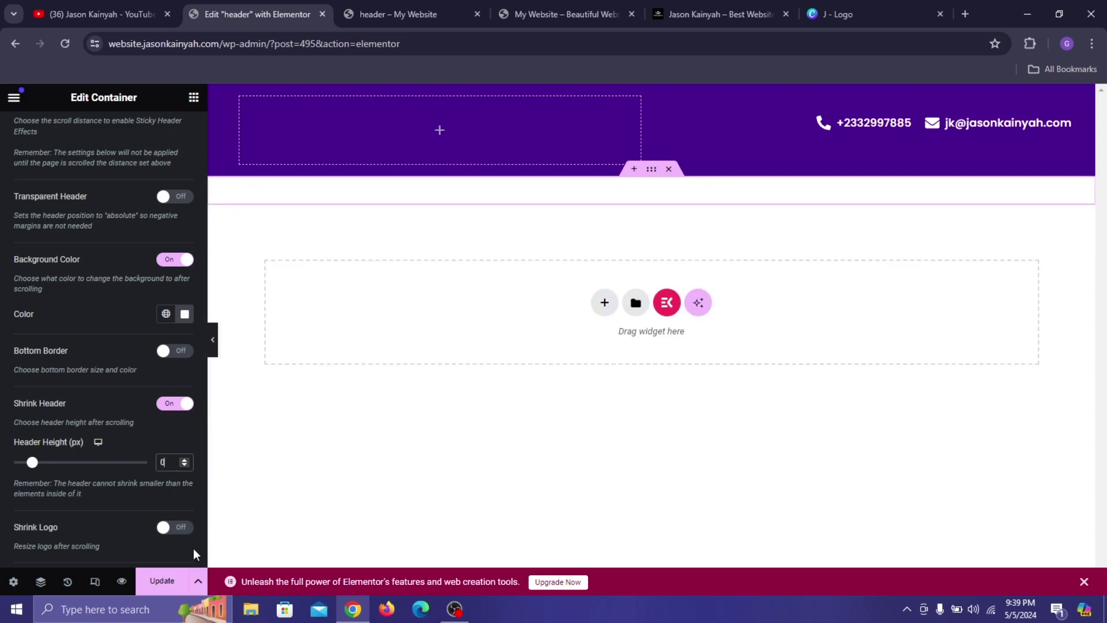
left_click(162, 581)
Turn on Shrink Logo with a logo height of 75 and save.
scroll(116, 484, "down", 3)
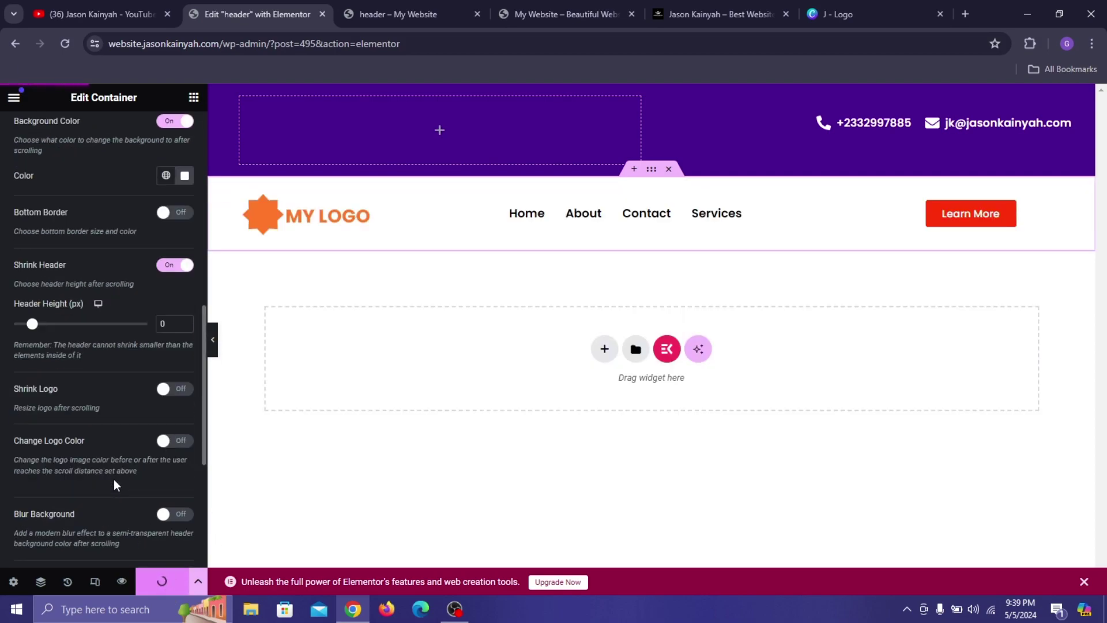
left_click(188, 391)
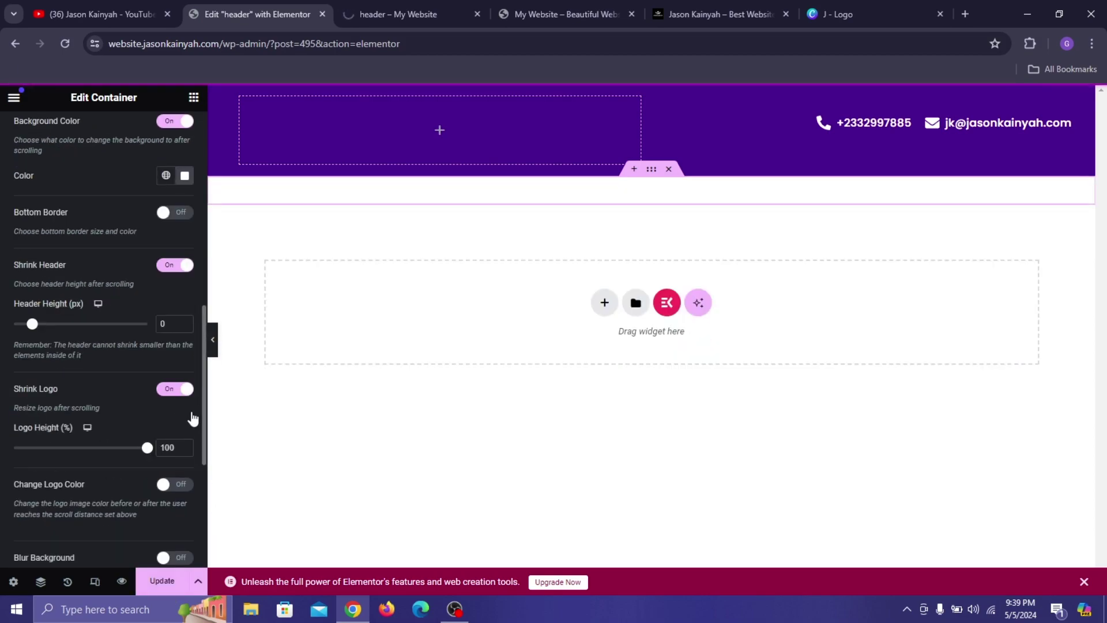
double_click(162, 447)
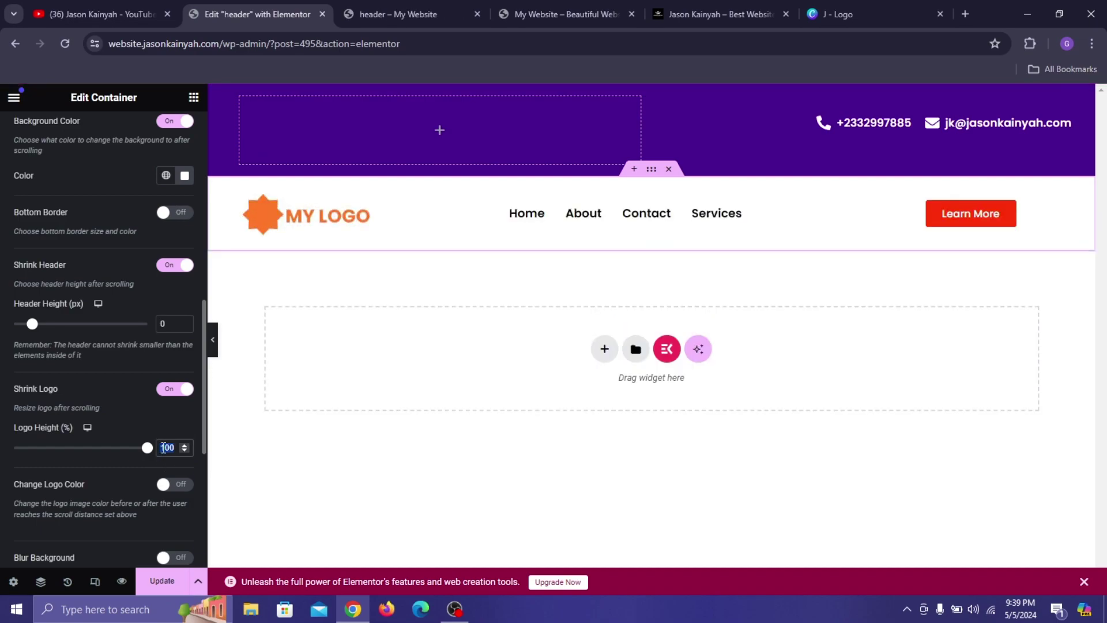
type("75")
left_click(159, 581)
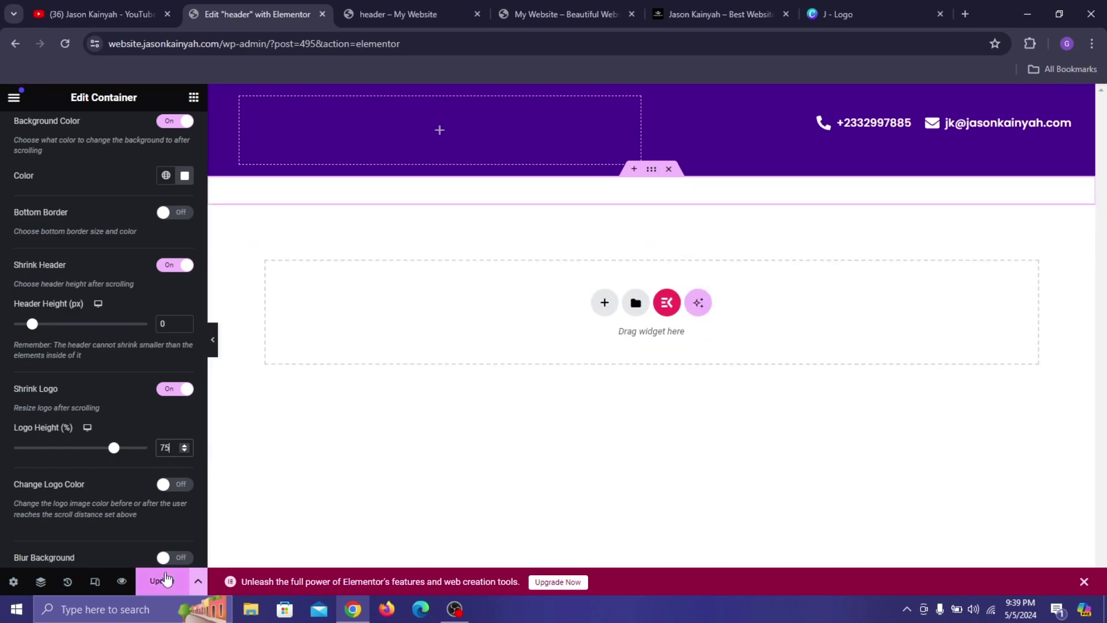
scroll(86, 316, "down", 4)
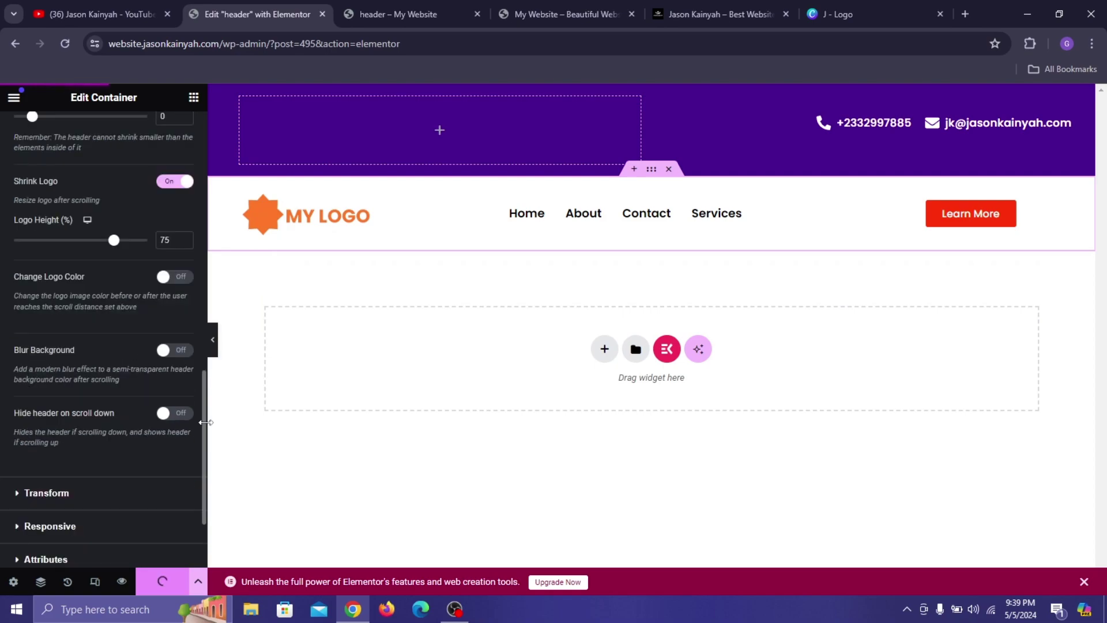
scroll(15, 245, "up", 11)
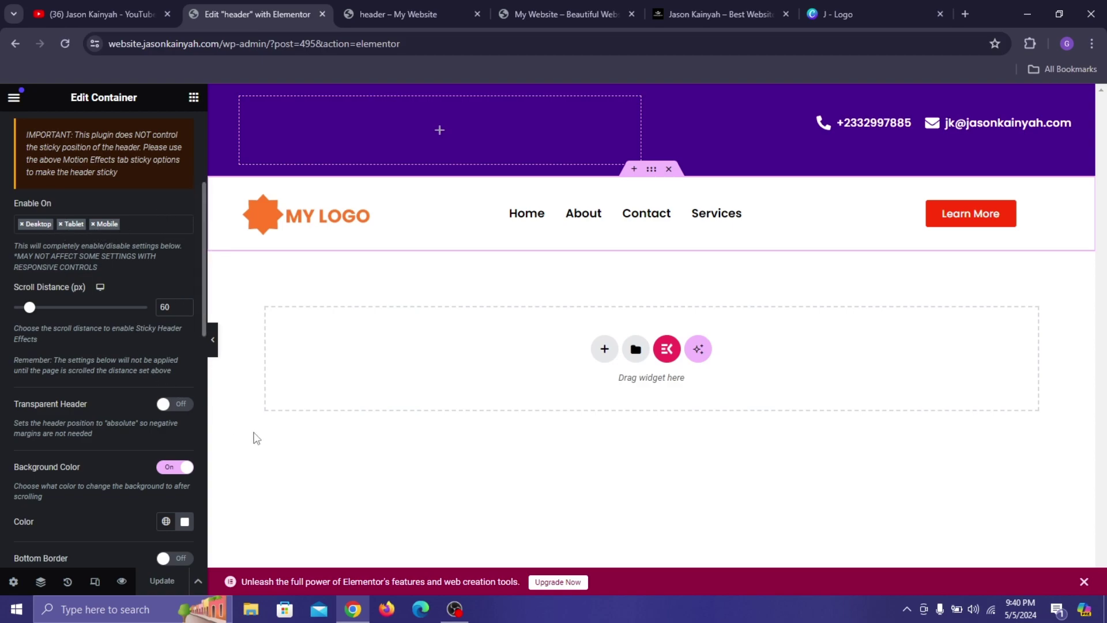
left_click(591, 6)
left_click(65, 44)
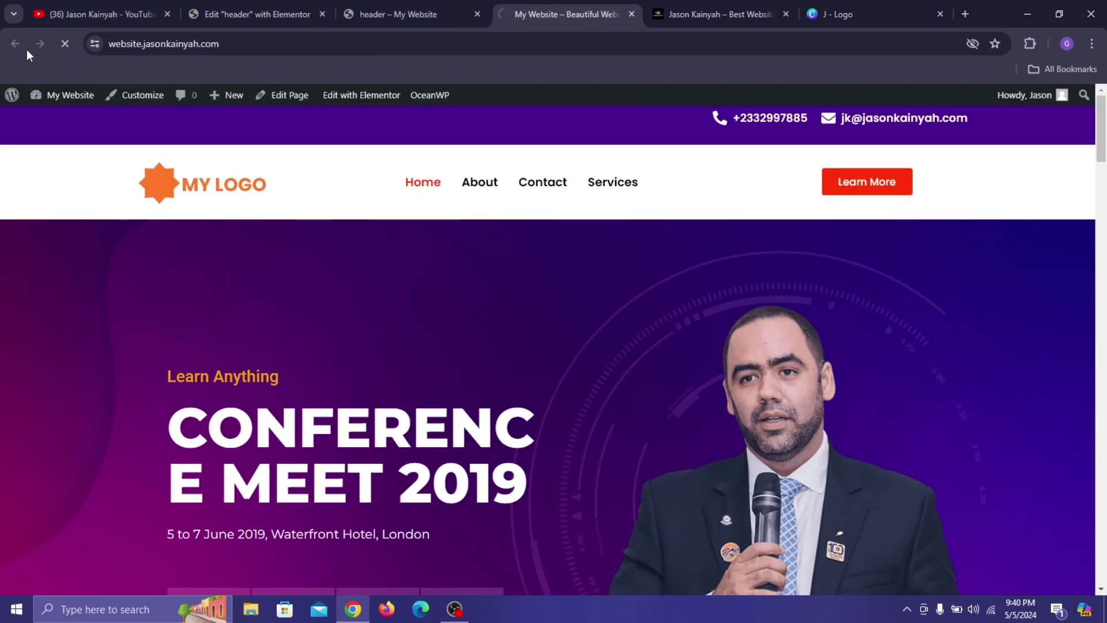
scroll(486, 312, "down", 3)
scroll(486, 314, "down", 2)
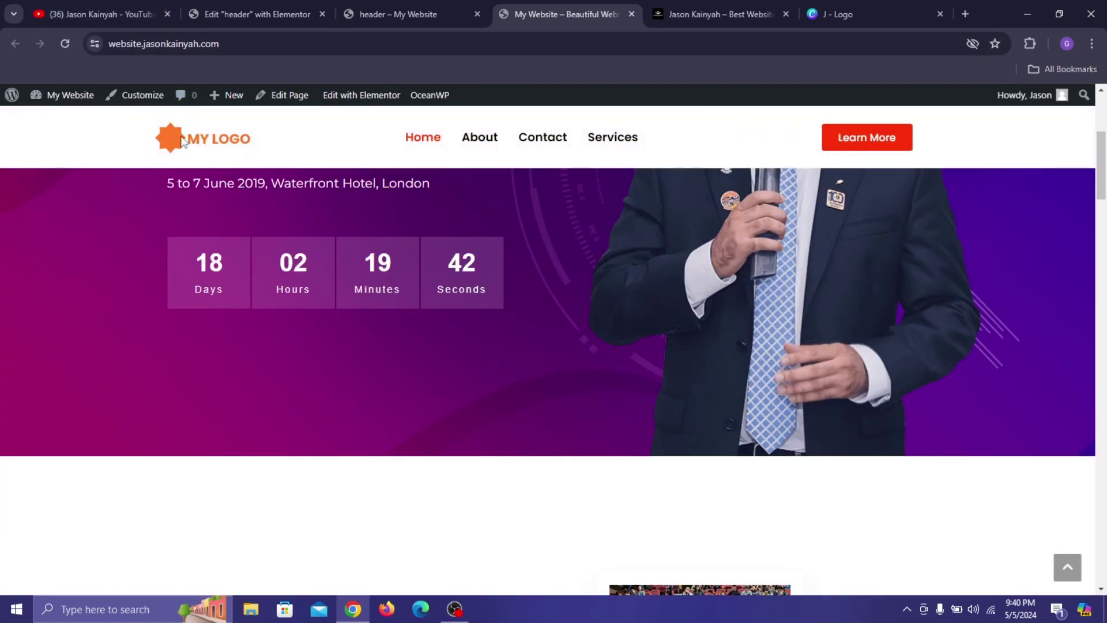
scroll(563, 309, "down", 4)
scroll(571, 262, "up", 9)
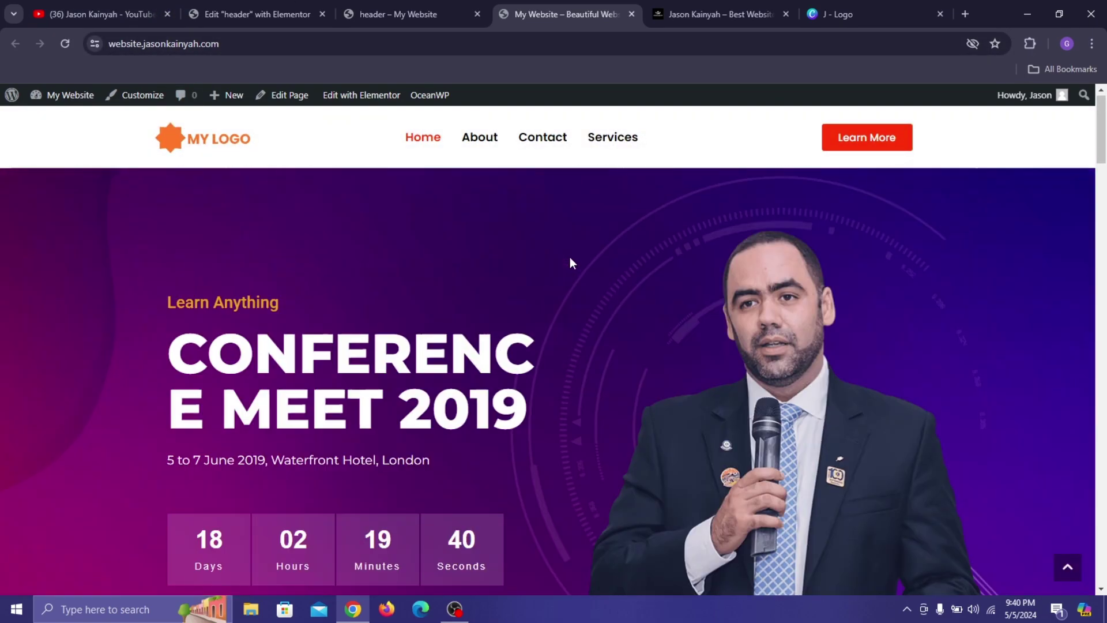
left_click(362, 13)
Enable Transparent Header, save, and test the header on the live site.
left_click(299, 13)
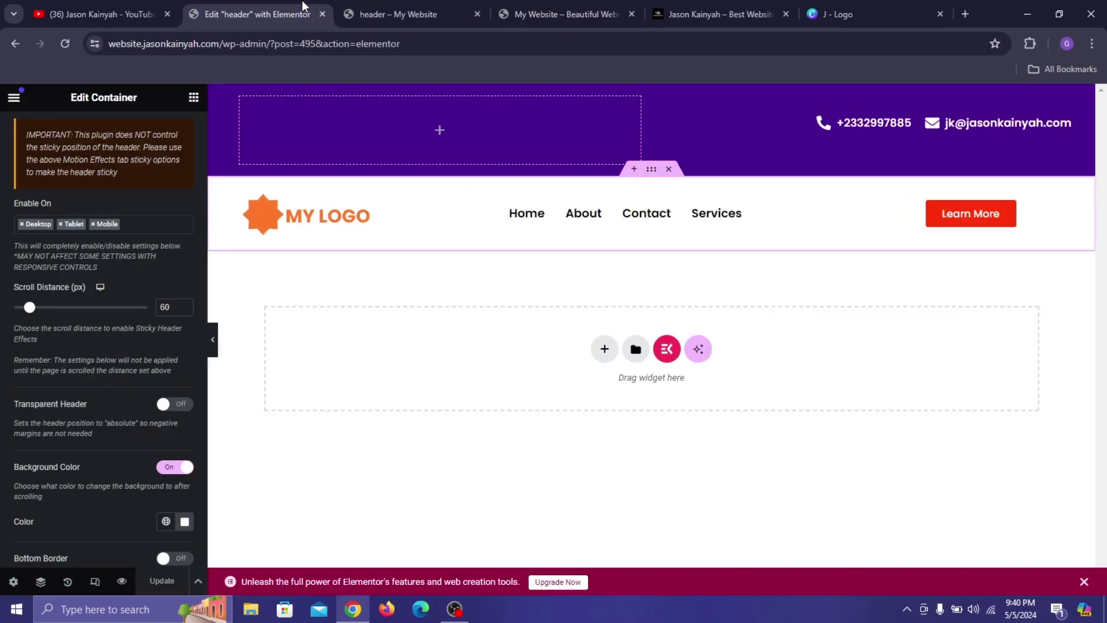
left_click(176, 405)
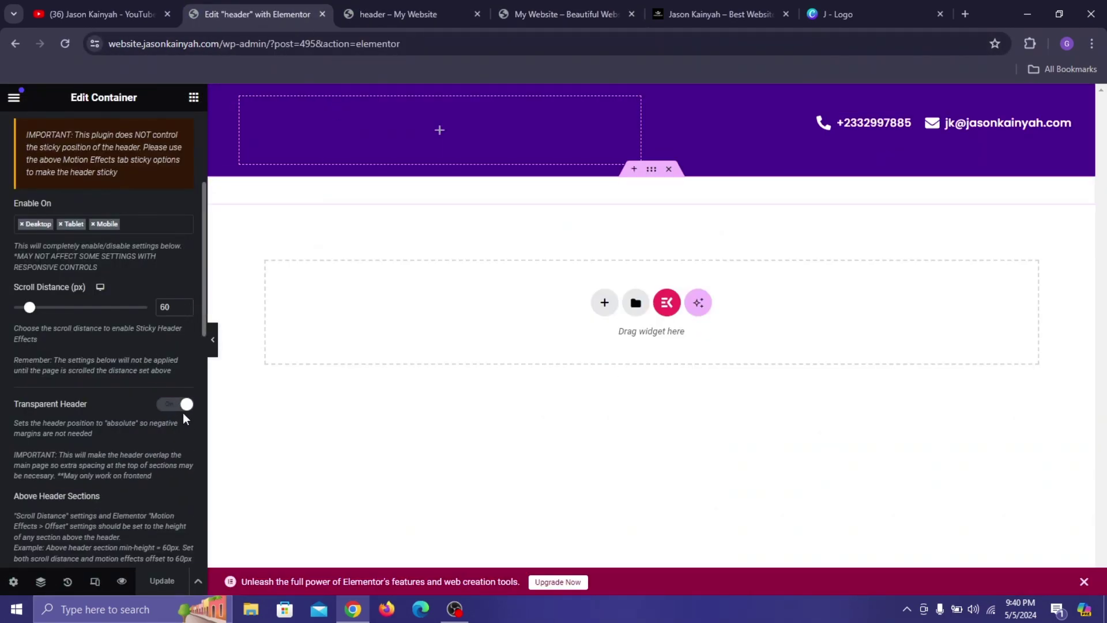
left_click(162, 581)
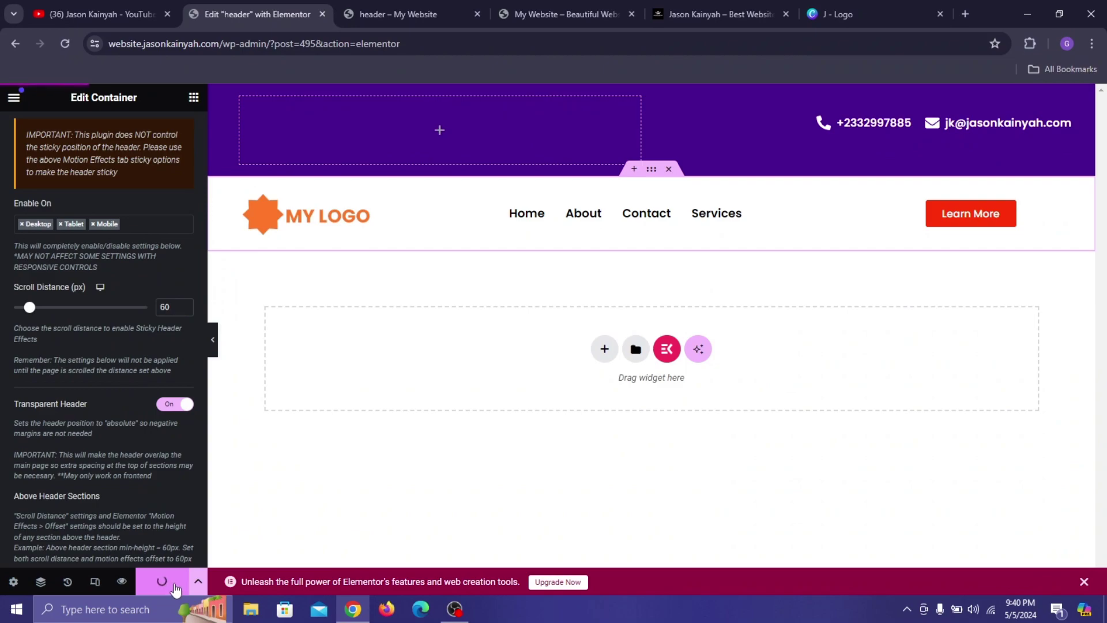
scroll(123, 286, "up", 4)
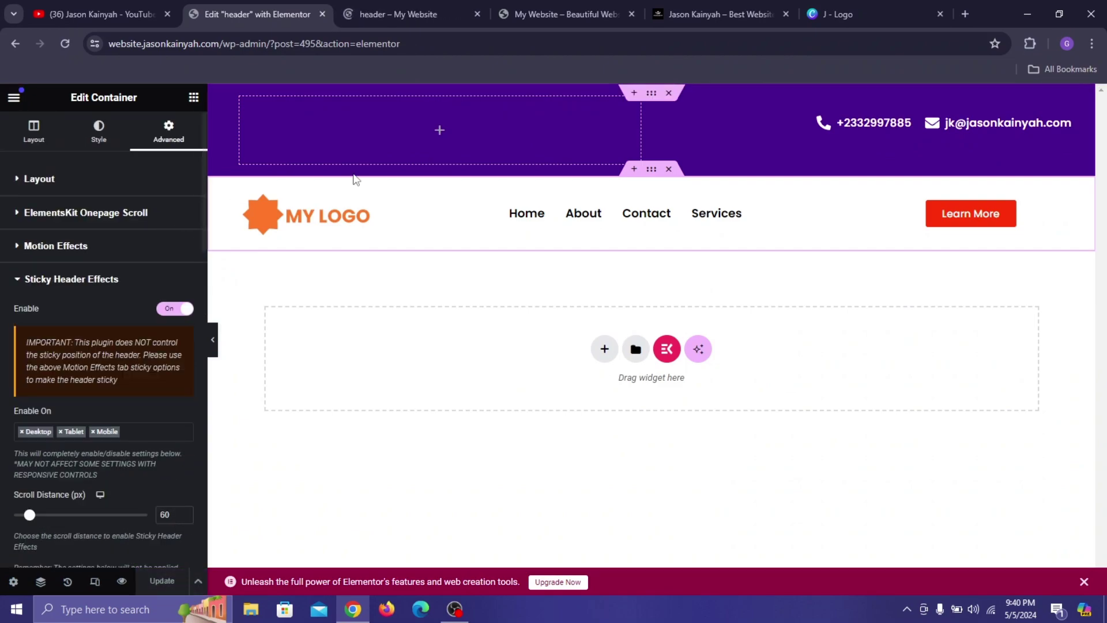
left_click(542, 14)
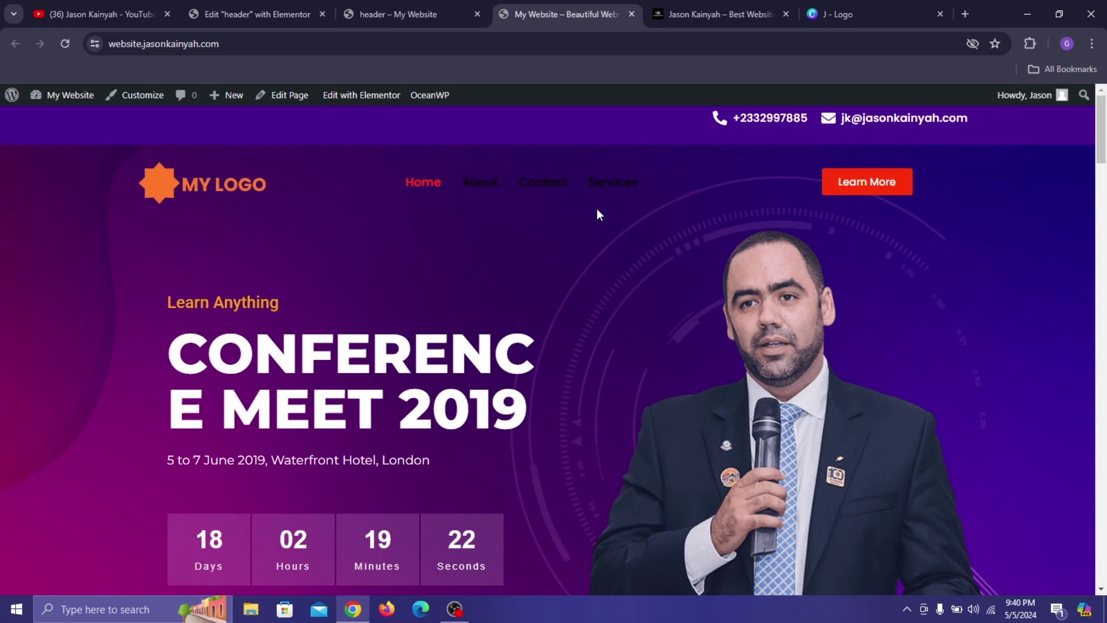
scroll(676, 225, "down", 4)
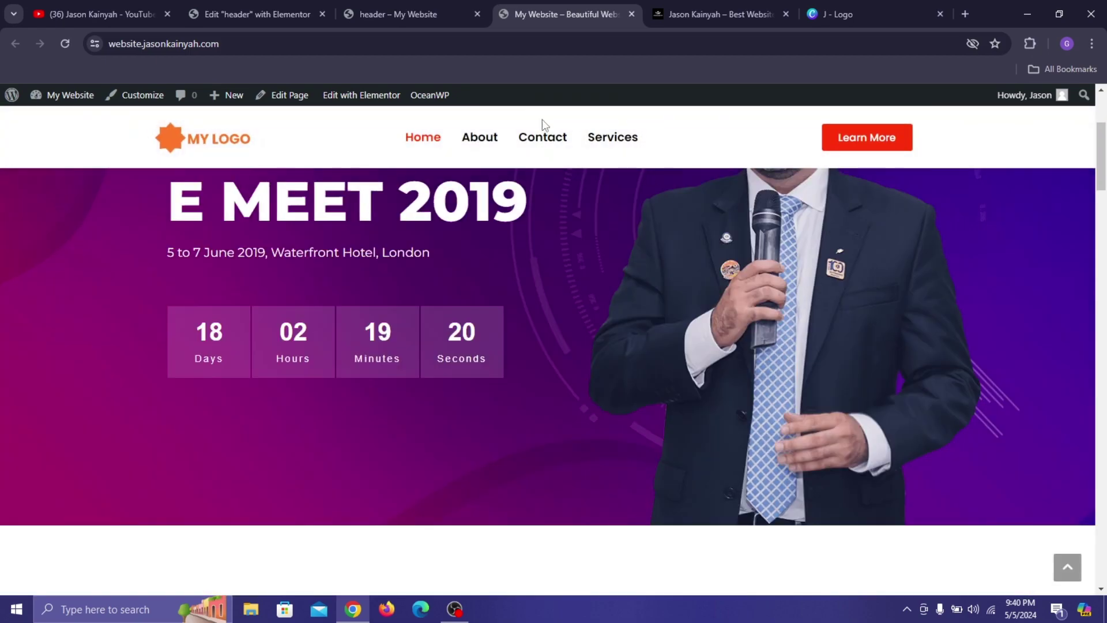
scroll(565, 240, "up", 5)
Switch Transparent Header off and save the header template again.
left_click(398, 14)
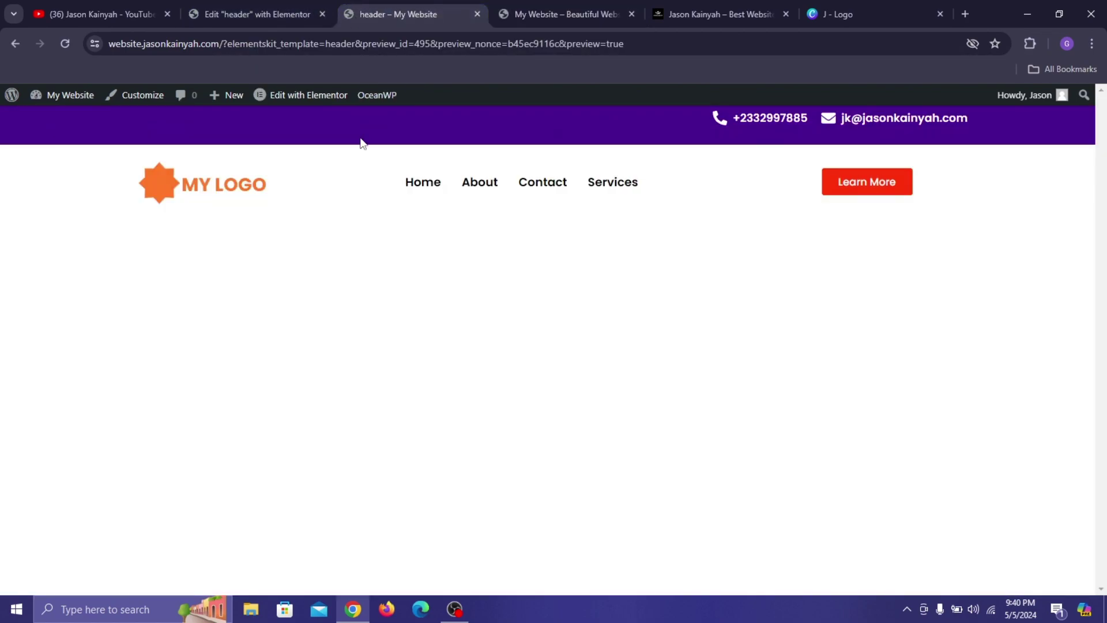
left_click(240, 3)
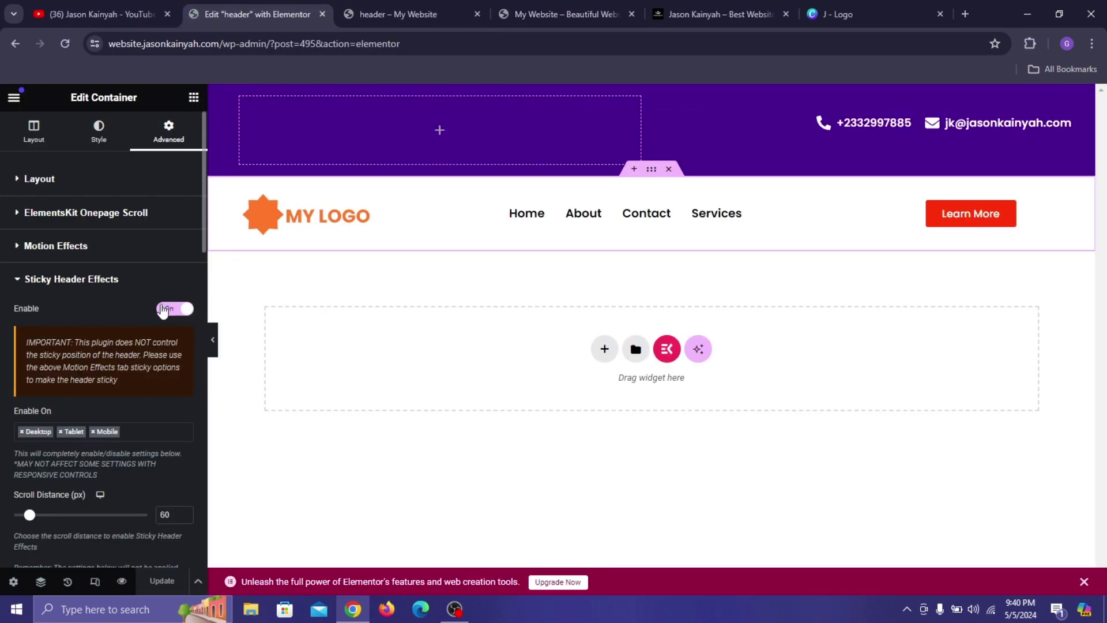
scroll(164, 310, "down", 4)
left_click(173, 404)
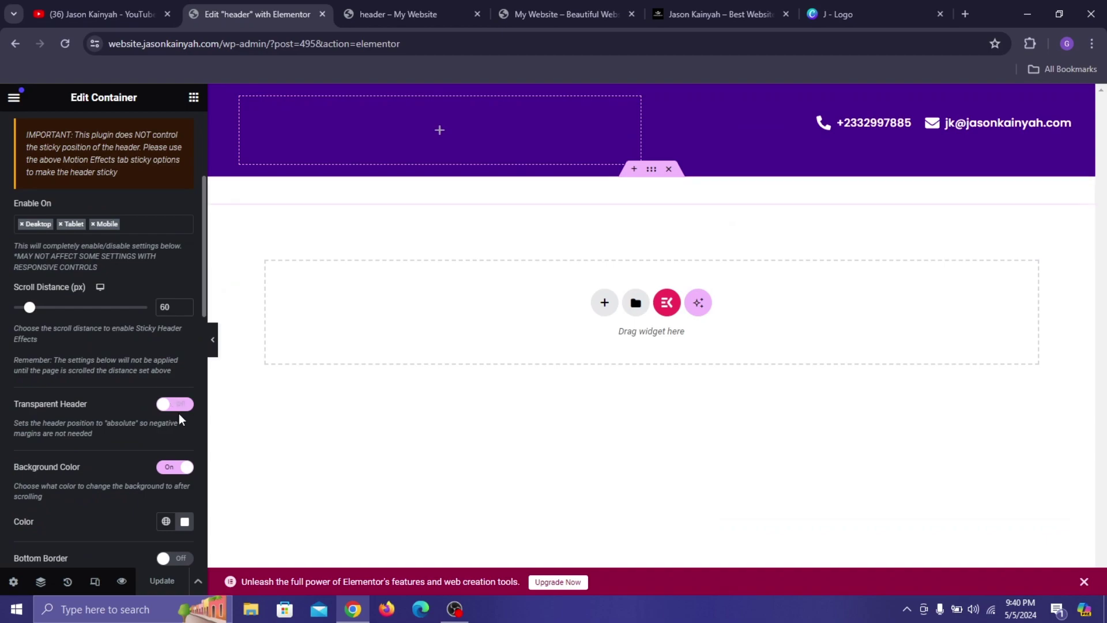
left_click(180, 588)
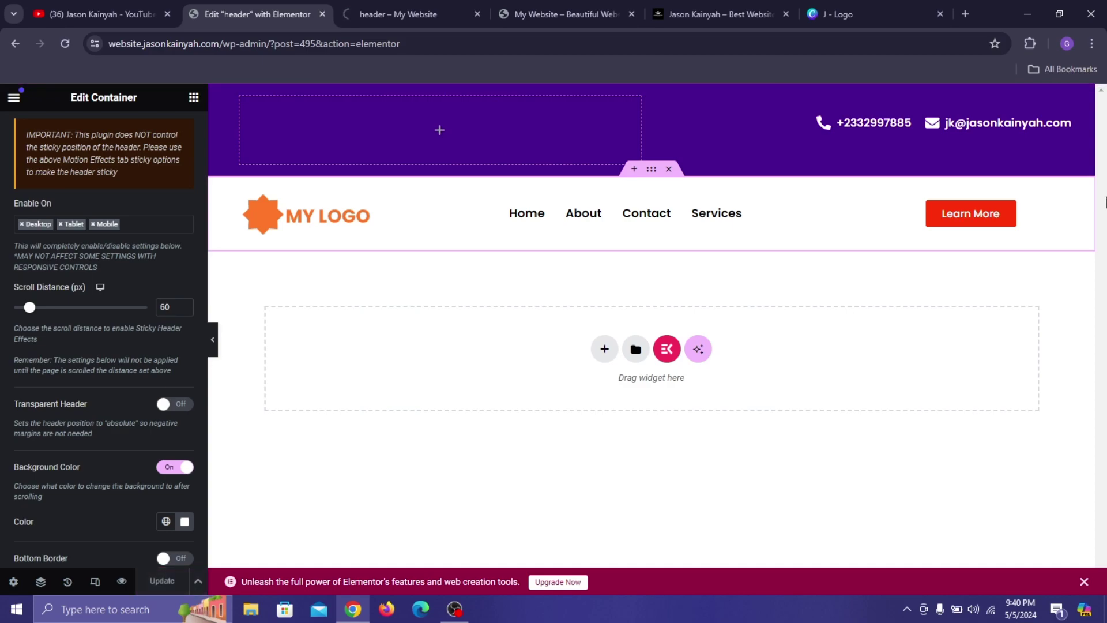
mouse_move(560, 1)
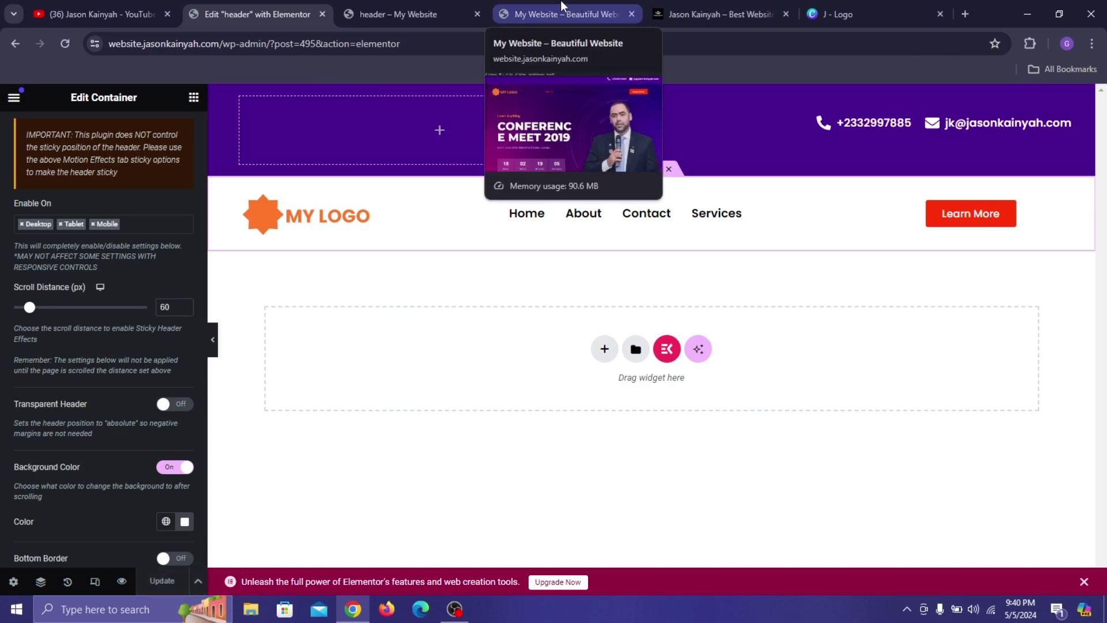
Compare the live site and header editor while scrolling to check the sticky header.
left_click(560, 1)
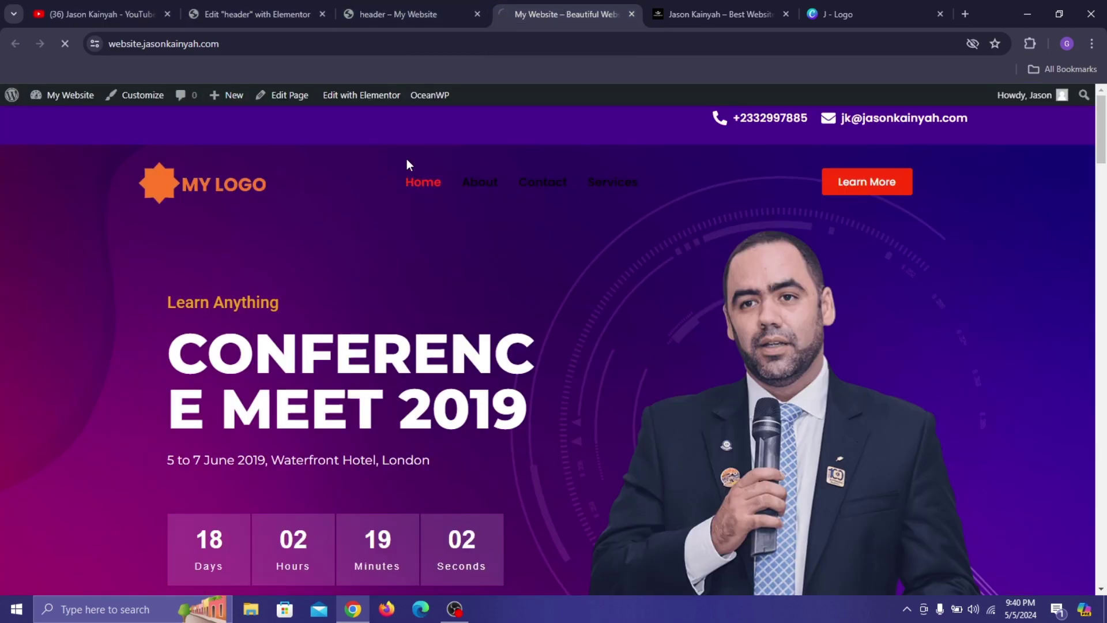
left_click(290, 6)
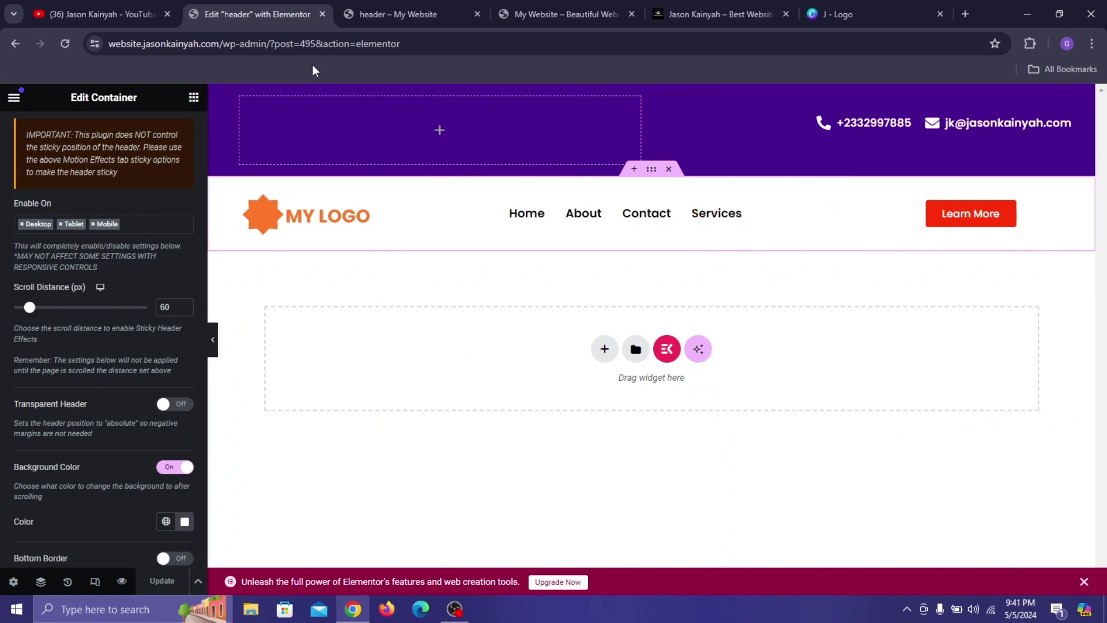
scroll(80, 158, "up", 4)
scroll(116, 231, "down", 5)
scroll(75, 253, "up", 5)
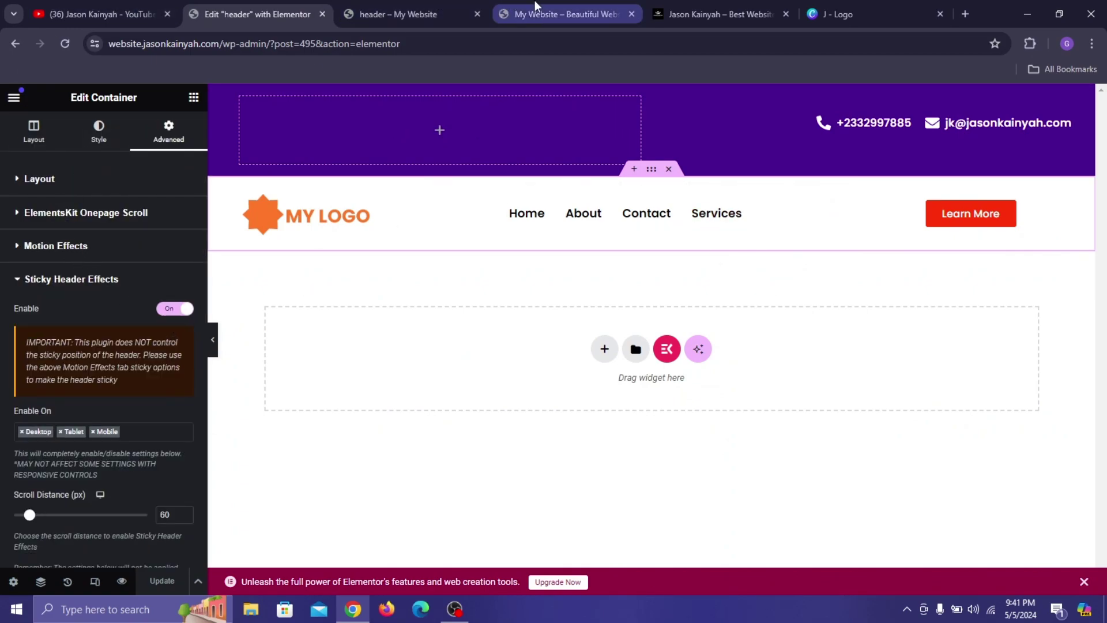
left_click(568, 13)
scroll(592, 264, "down", 5)
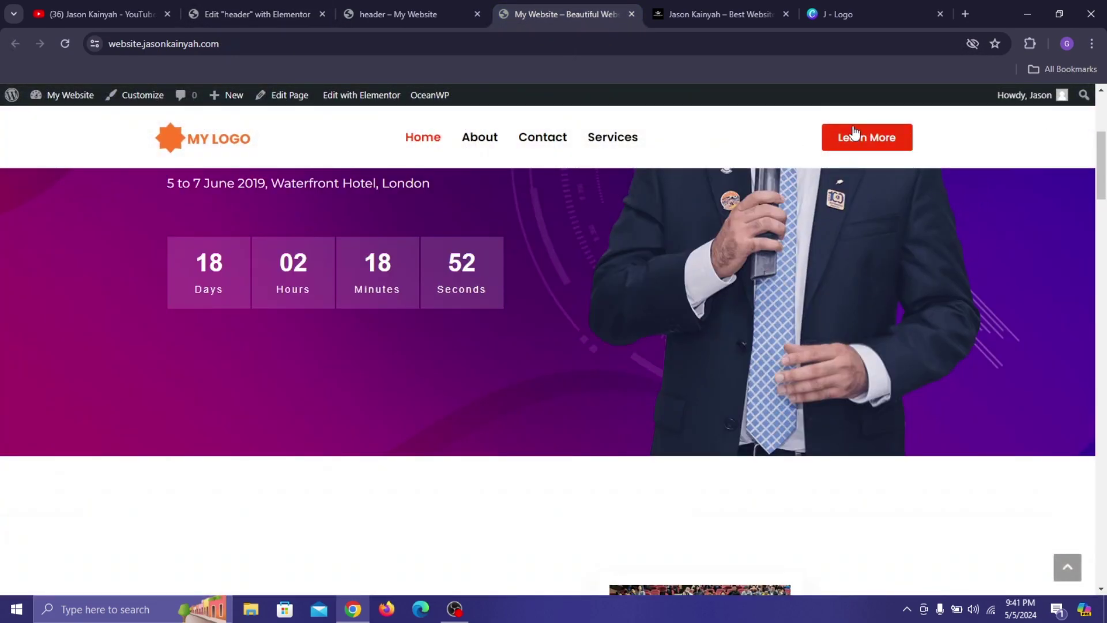
scroll(807, 251, "up", 5)
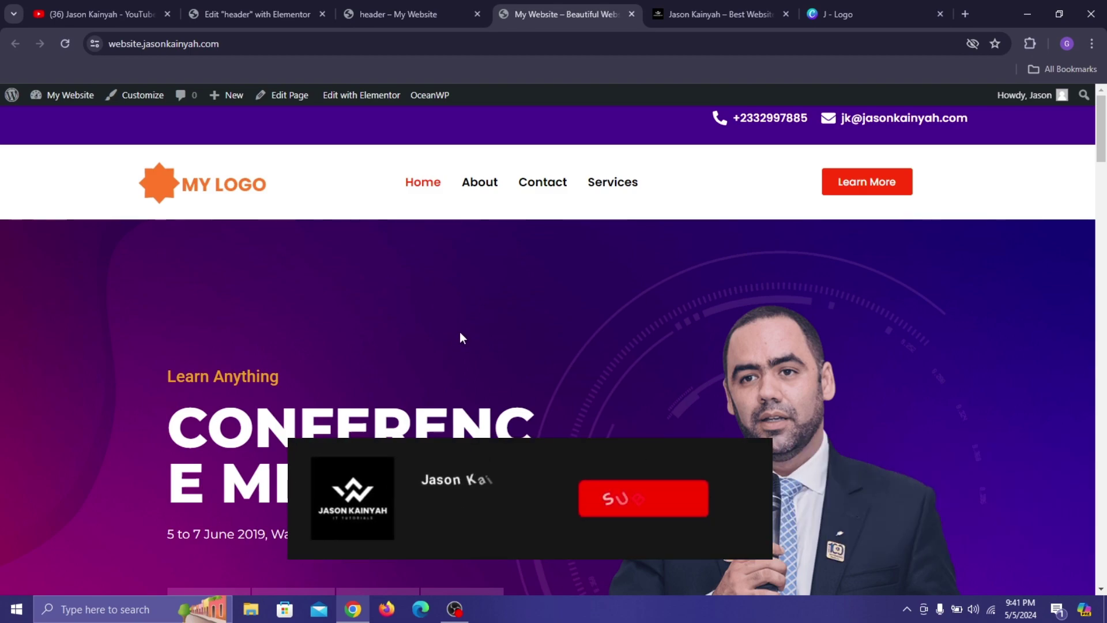
Keep scrolling the live site to confirm the white header stays pinned, then open the other website.
scroll(447, 329, "down", 3)
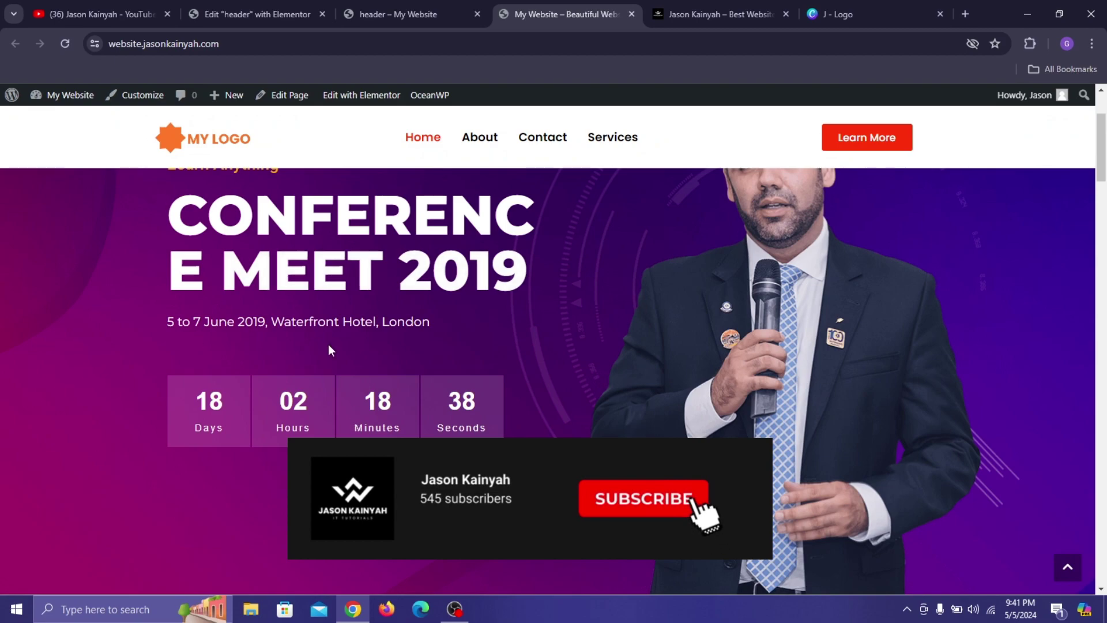
scroll(345, 331, "up", 1)
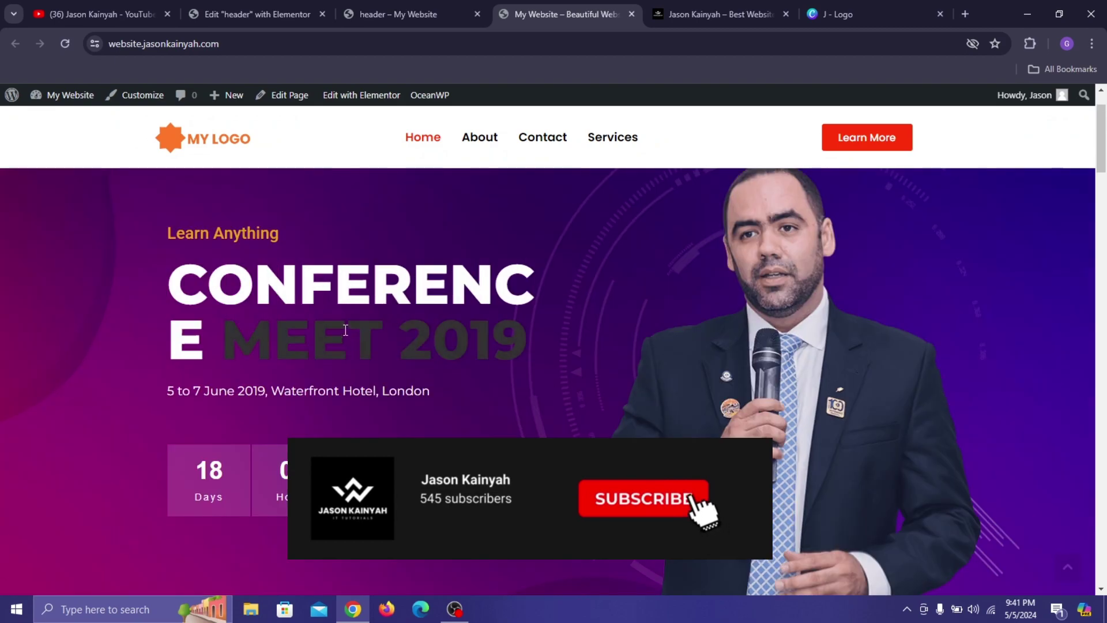
scroll(643, 321, "down", 3)
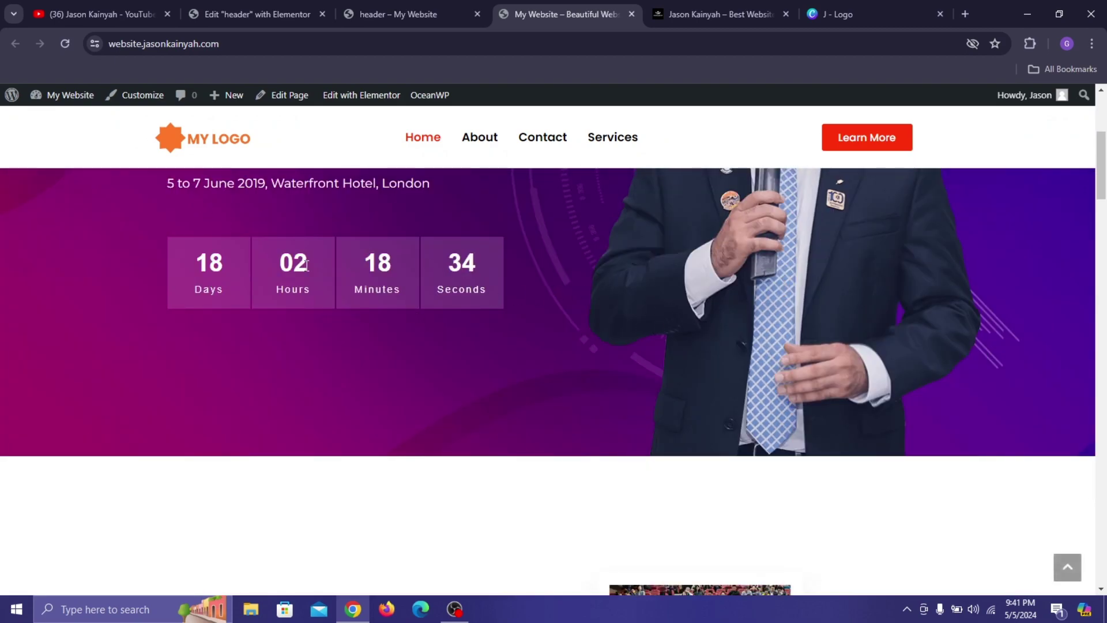
scroll(256, 239, "up", 5)
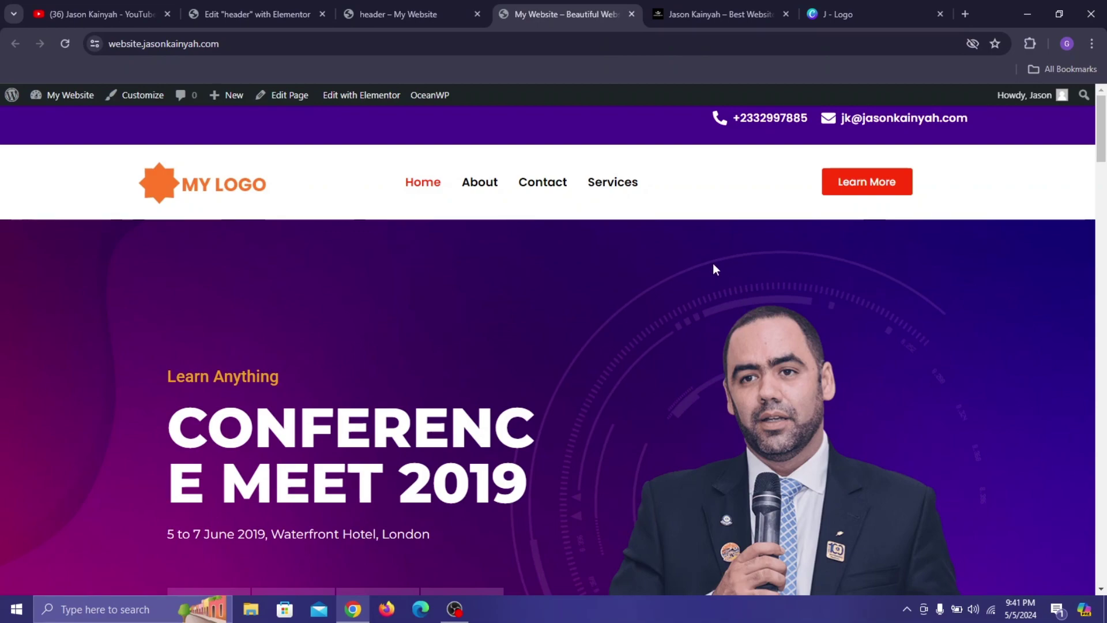
scroll(712, 266, "down", 3)
left_click(669, 5)
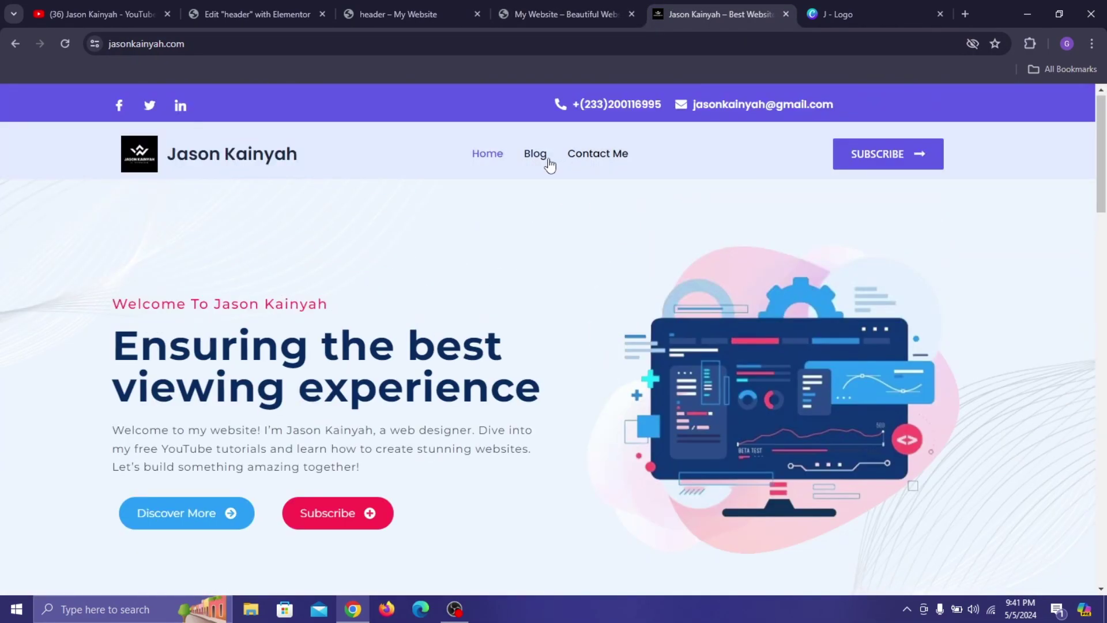
Open the reference site's Blog page and scroll through it.
left_click(547, 160)
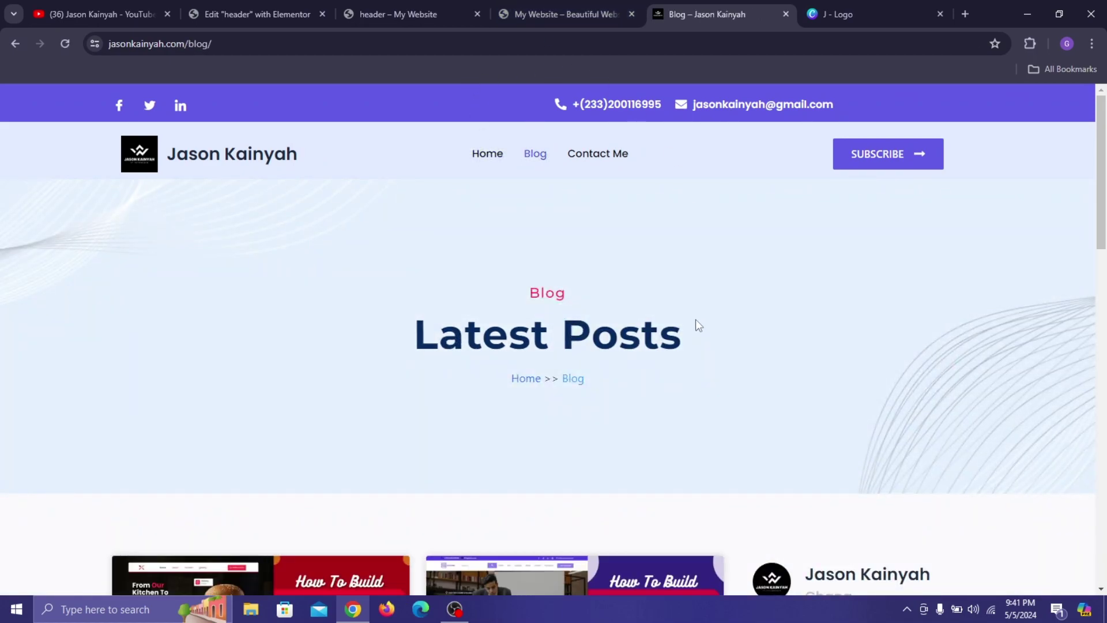
scroll(696, 320, "down", 5)
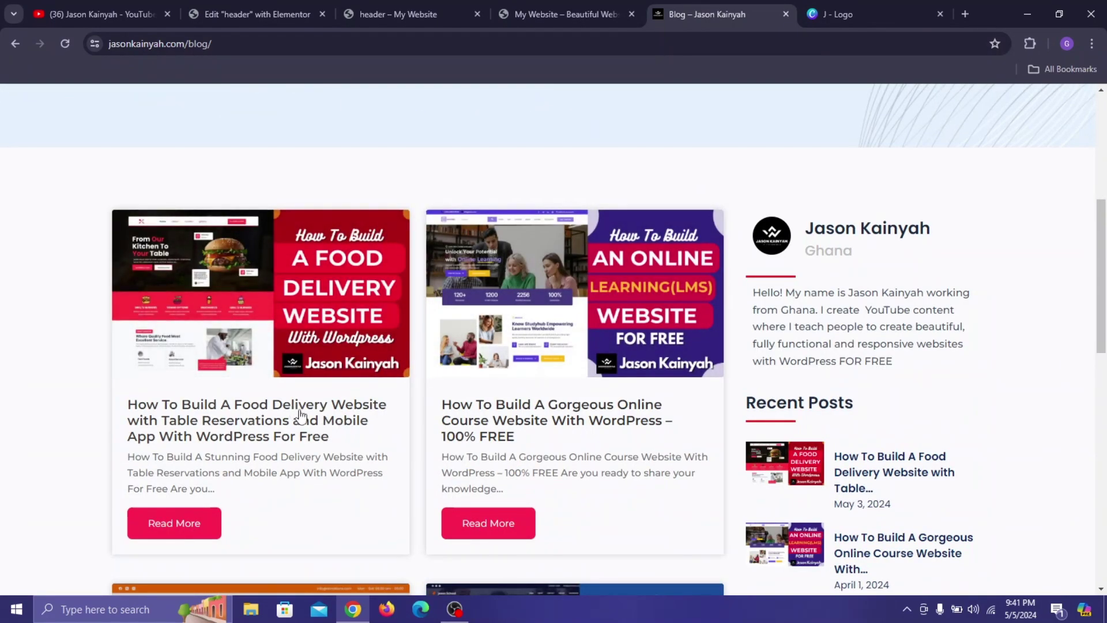
scroll(564, 318, "down", 2)
scroll(564, 318, "down", 5)
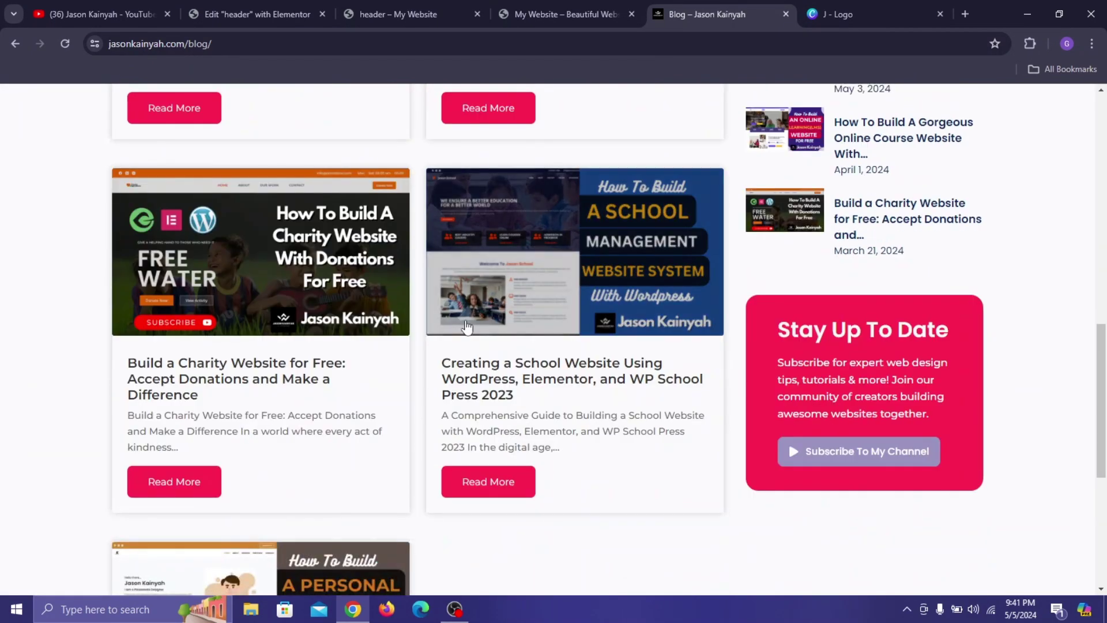
scroll(623, 324, "up", 5)
scroll(614, 297, "up", 7)
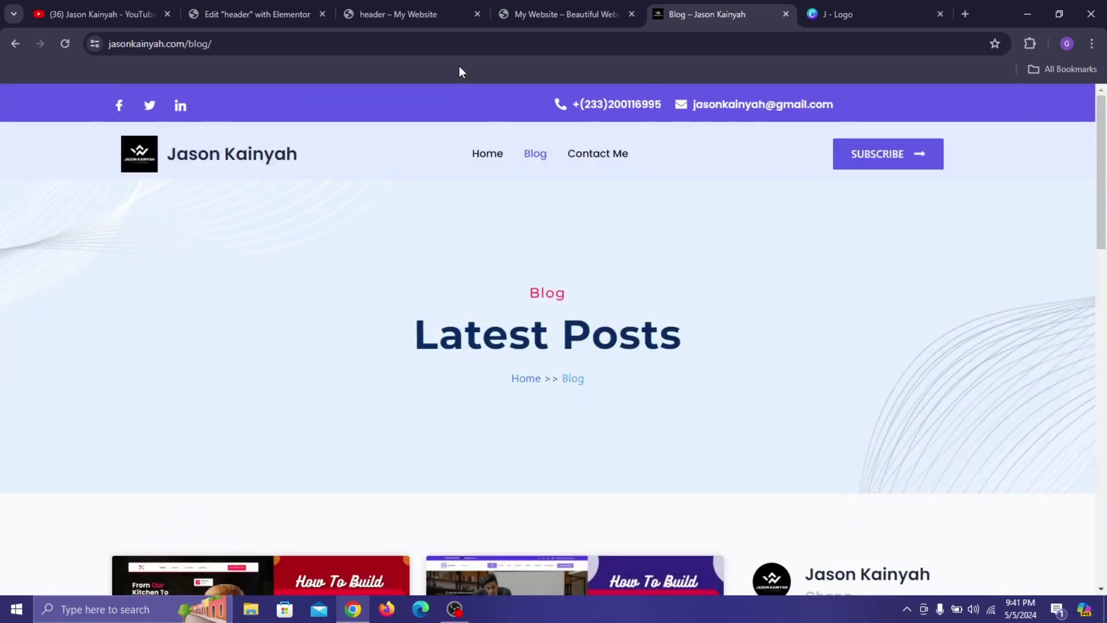
Browse the YouTube channel page, then return to the header template preview.
left_click(109, 3)
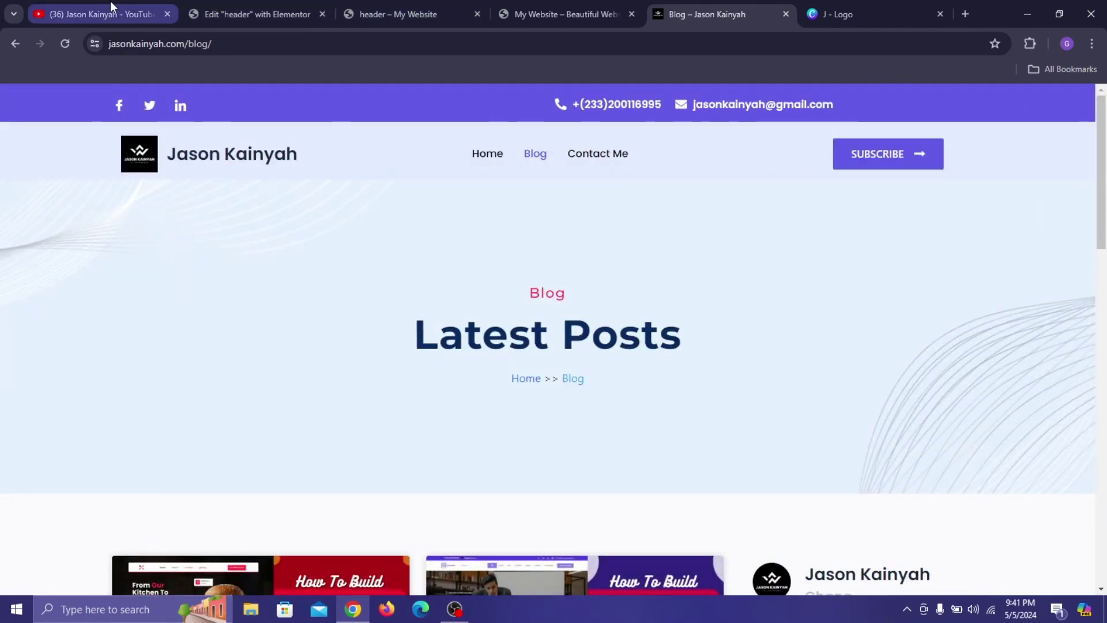
scroll(536, 361, "down", 8)
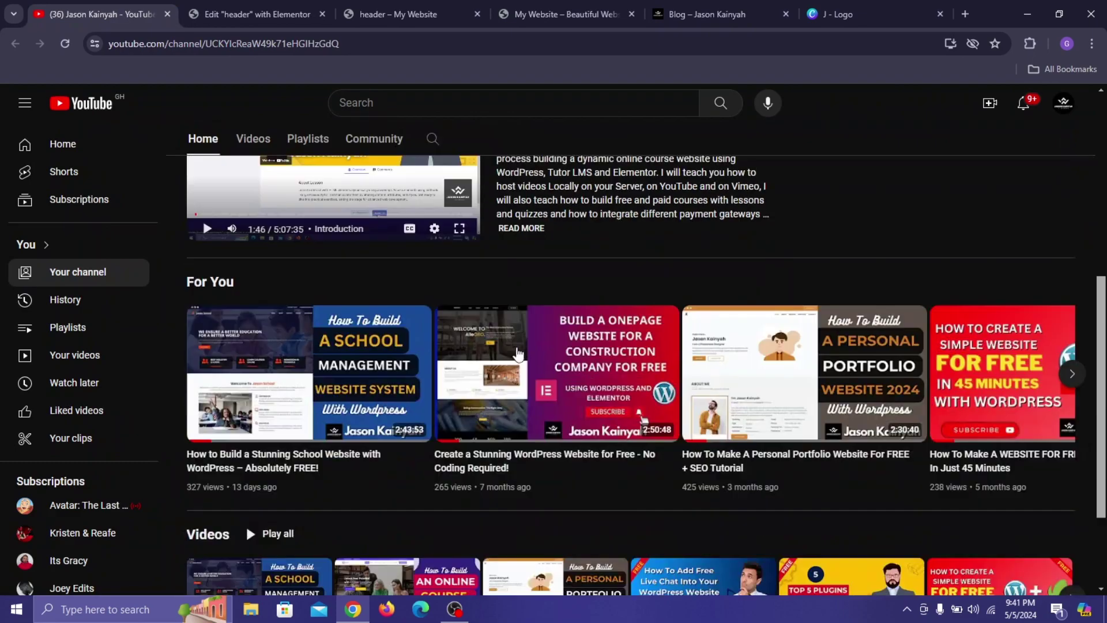
scroll(712, 283, "up", 7)
scroll(712, 282, "up", 3)
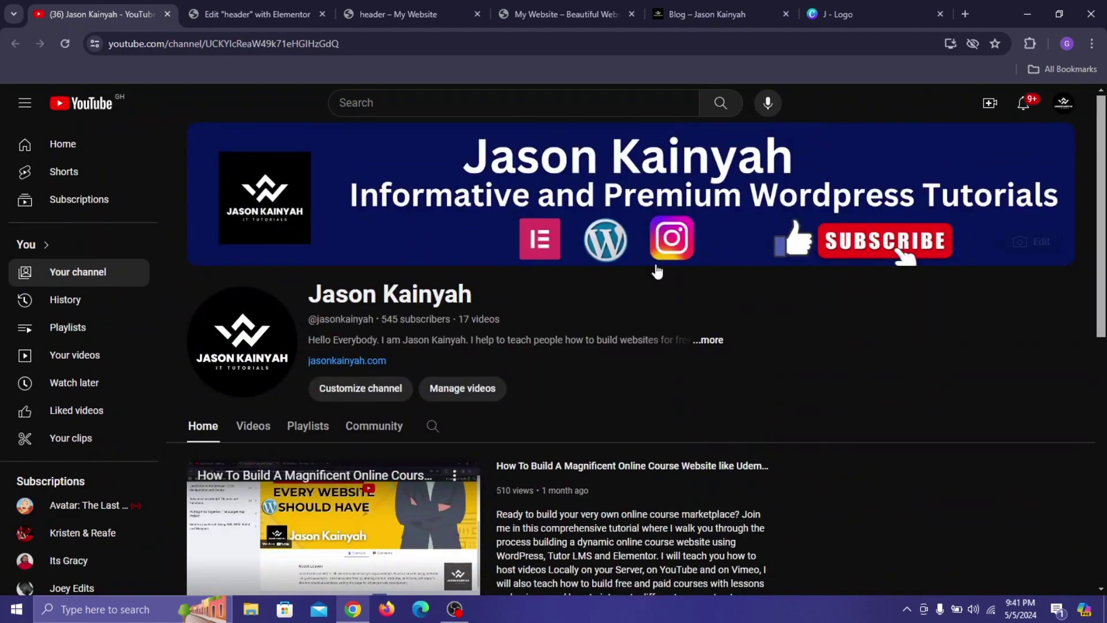
left_click(389, 2)
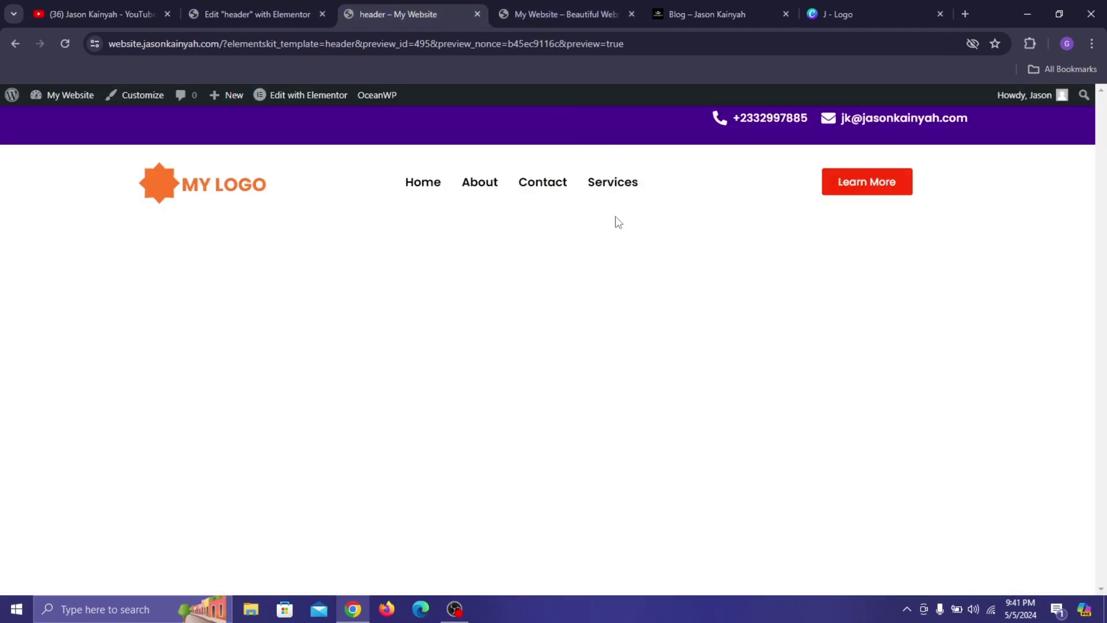